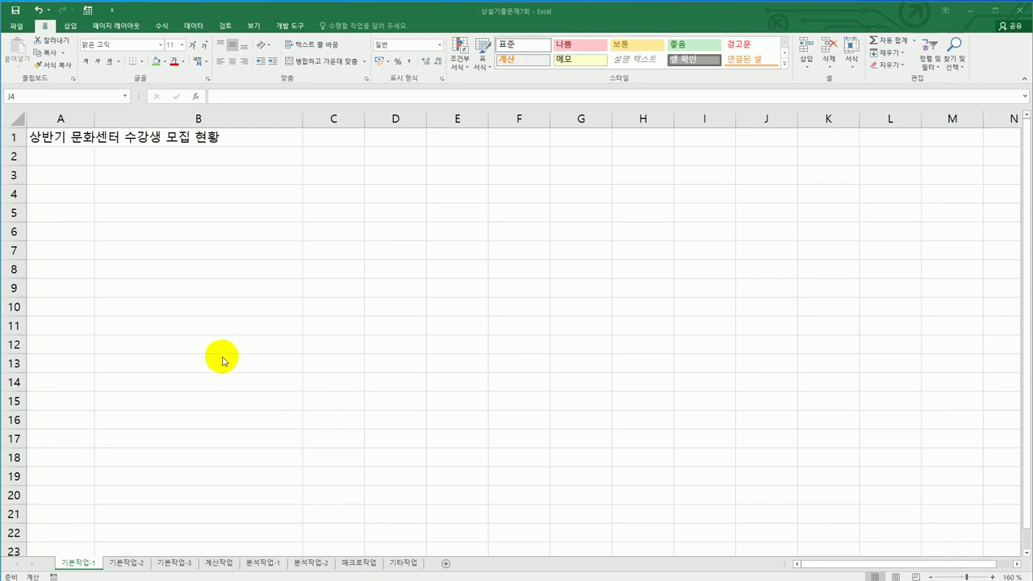
pyautogui.click(59, 178)
pyautogui.moveTo(59, 177); pyautogui.dragTo(526, 377)
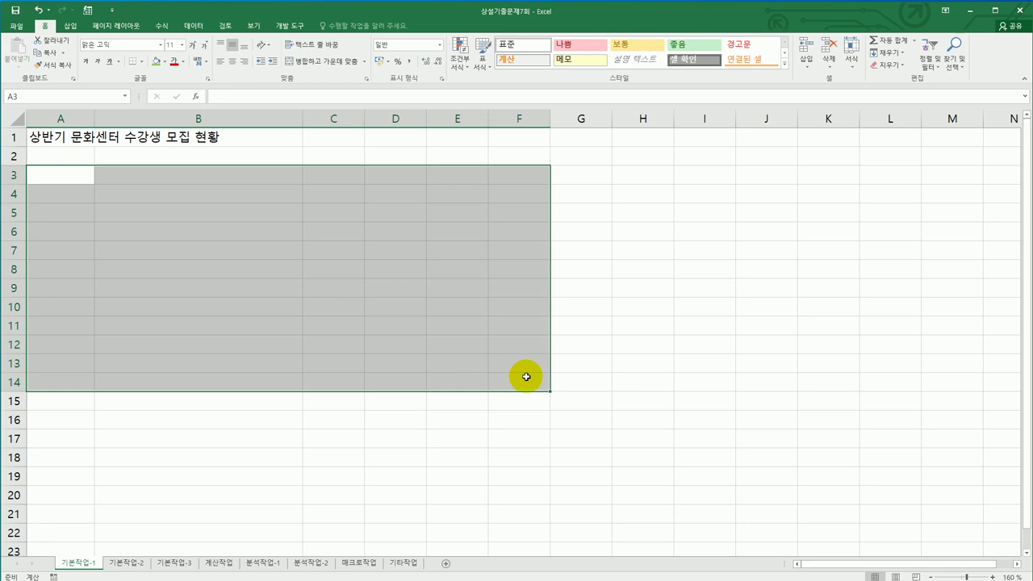
# - On the 기본작업-2 sheet, merge and center the title across A1:G1 and set its font size to 17
pyautogui.click(125, 564)
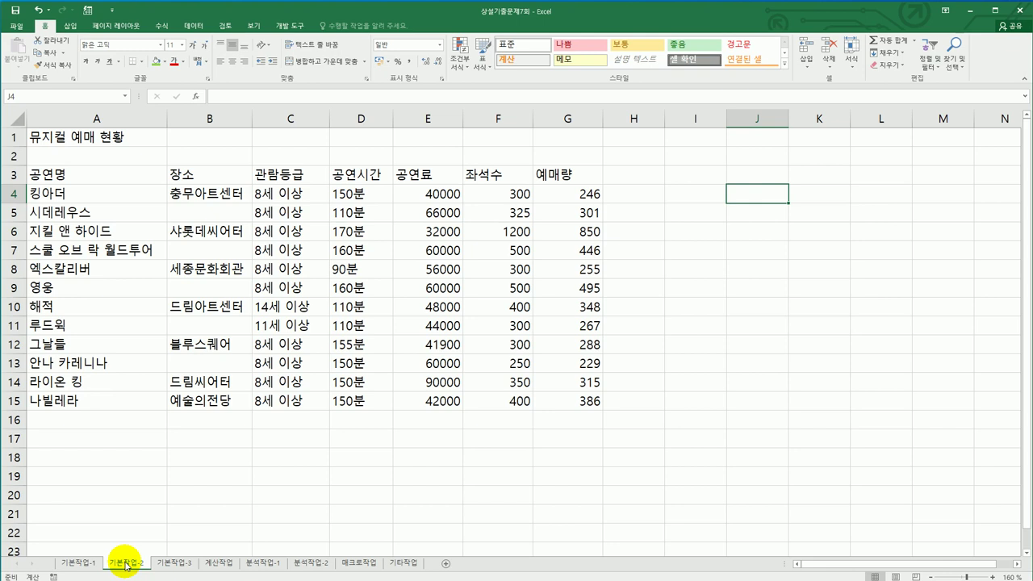
pyautogui.moveTo(87, 139); pyautogui.dragTo(556, 135)
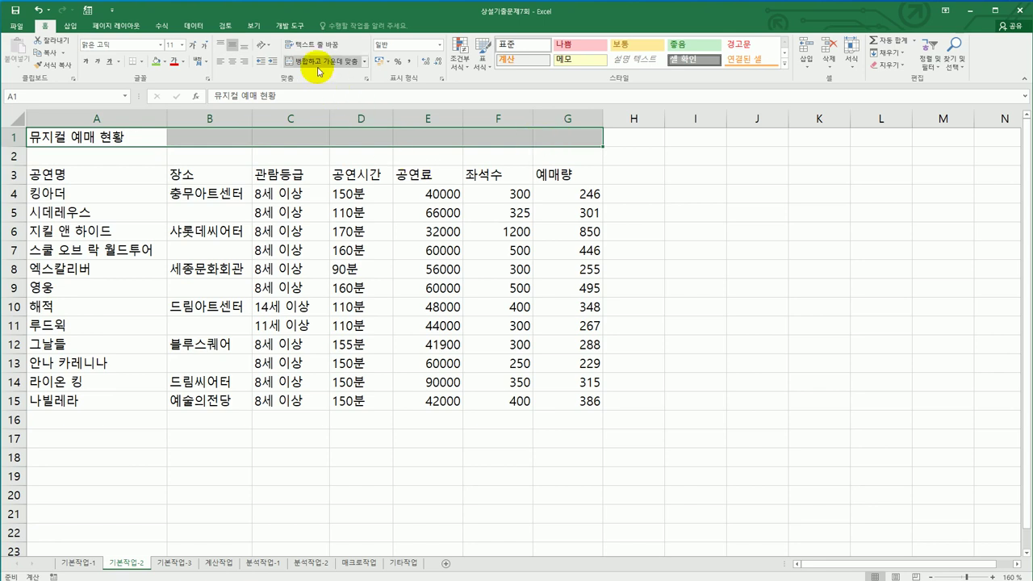
pyautogui.click(319, 71)
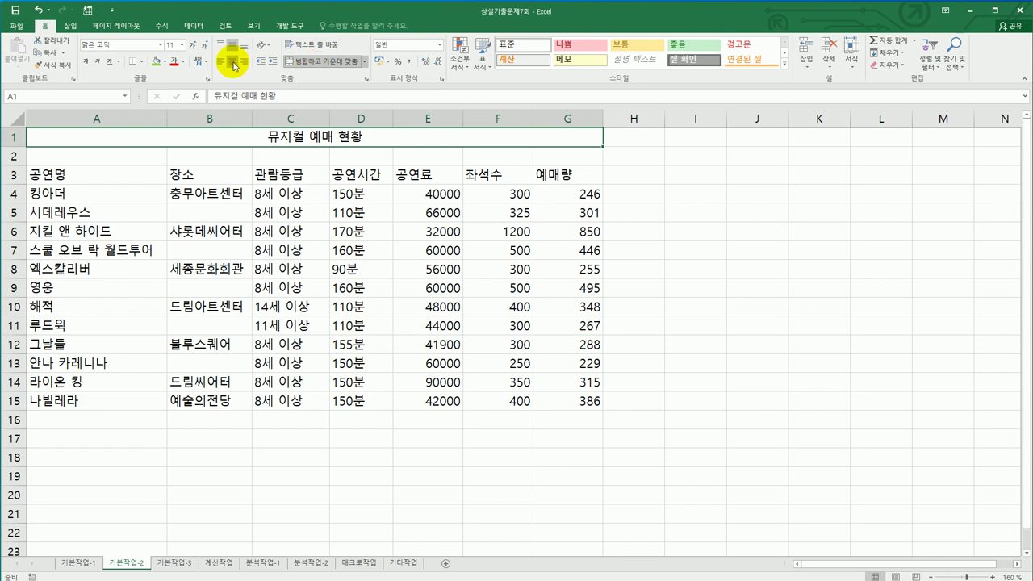
pyautogui.click(171, 45)
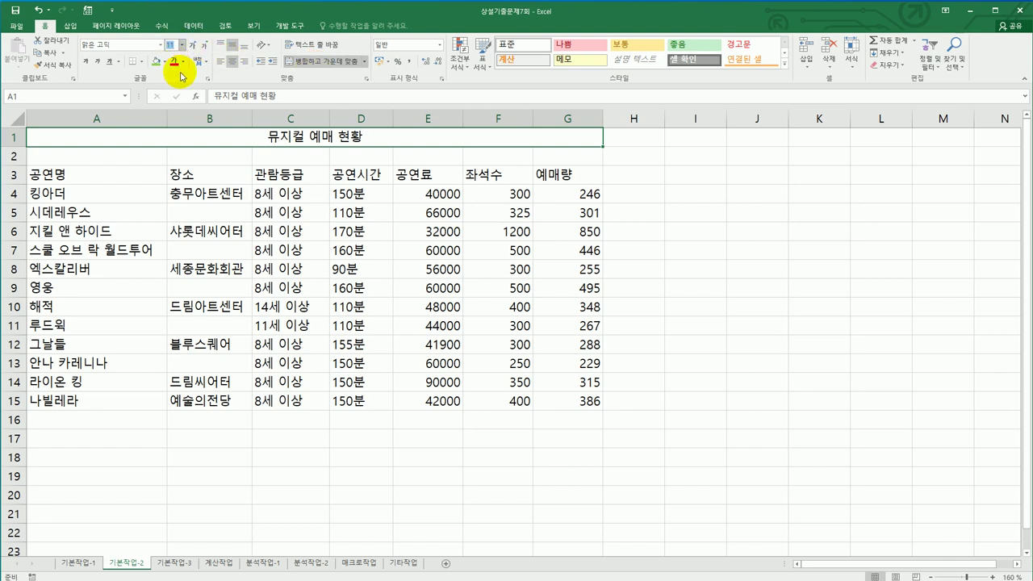
pyautogui.write('1')
pyautogui.press('Return')
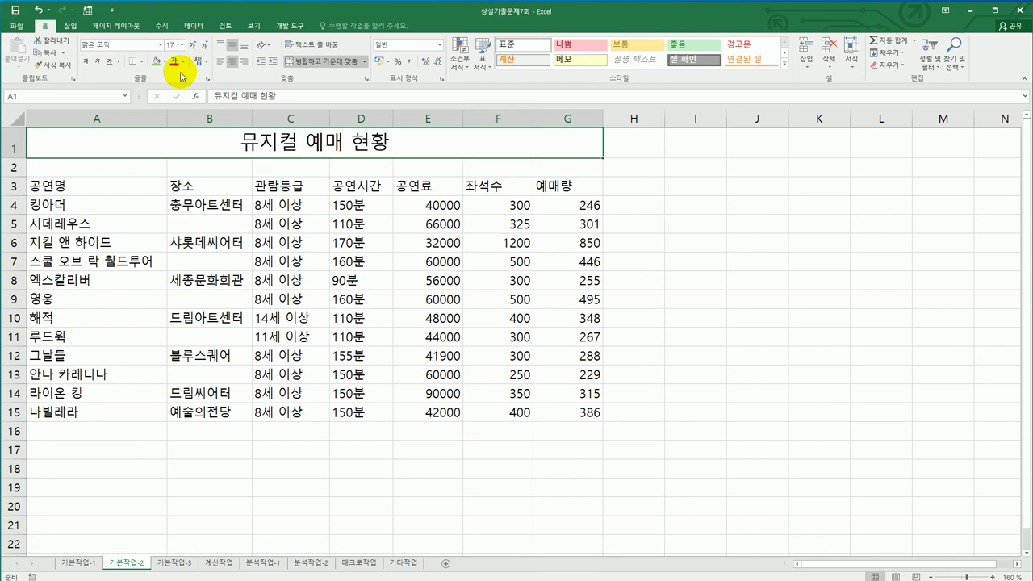
# - Set the height of row 1 to 28
pyautogui.click(17, 132)
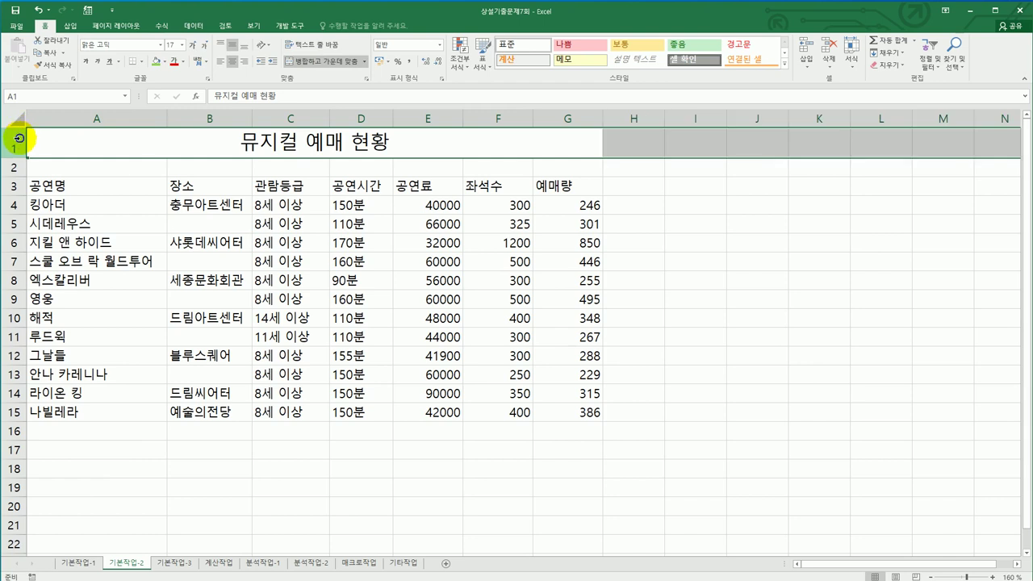
pyautogui.rightClick(18, 136)
pyautogui.click(86, 266)
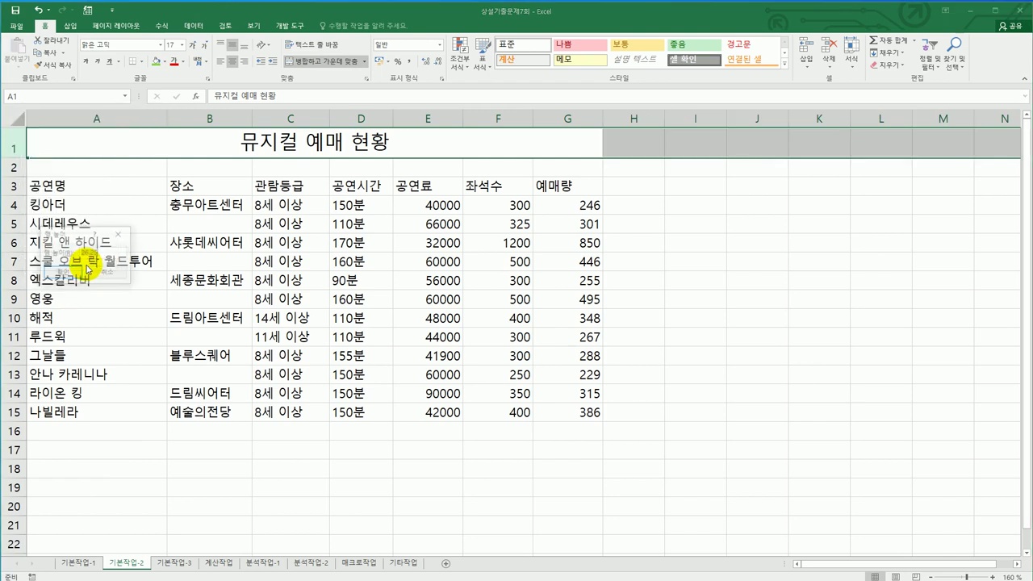
pyautogui.write('28')
pyautogui.click(84, 270)
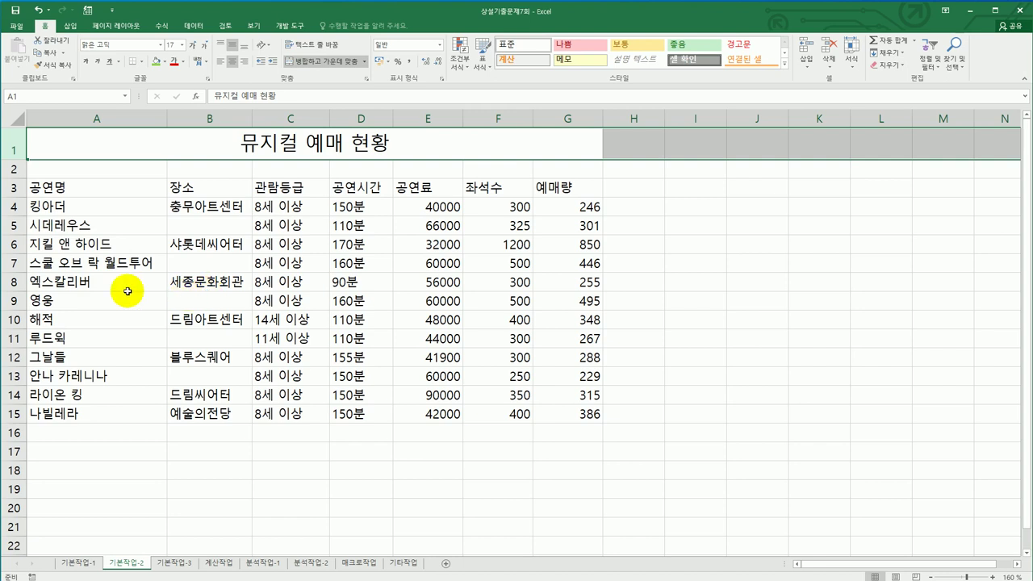
# - Merge and center each venue cell pair: B4:B5, B6:B7, B8:B9, B10:B11 and B12:B13
pyautogui.moveTo(196, 215); pyautogui.dragTo(203, 292)
pyautogui.keyDown('ctrl'); pyautogui.click(200, 243); pyautogui.keyUp('ctrl')
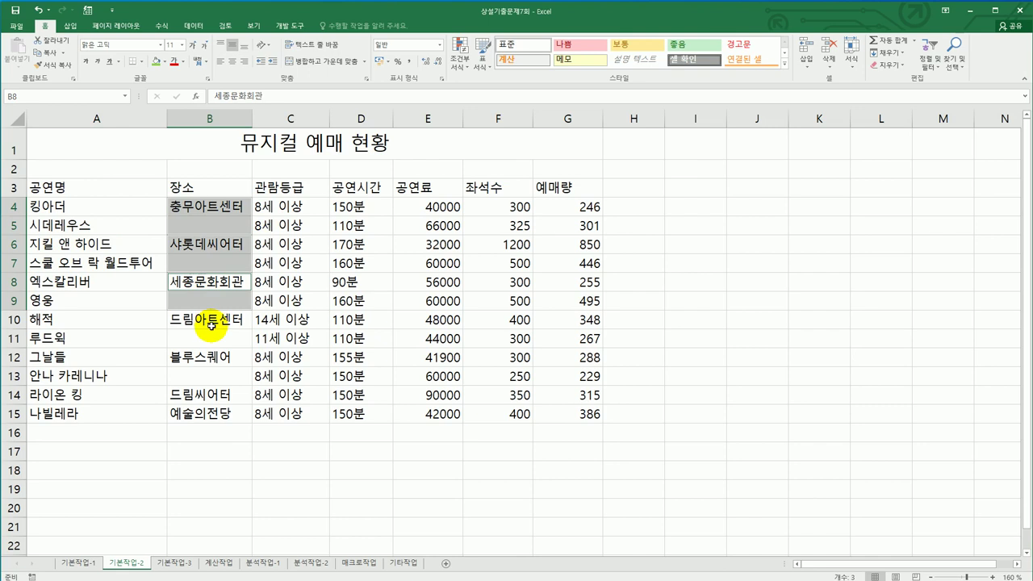
pyautogui.keyDown('ctrl'); pyautogui.moveTo(209, 321); pyautogui.dragTo(221, 379); pyautogui.keyUp('ctrl')
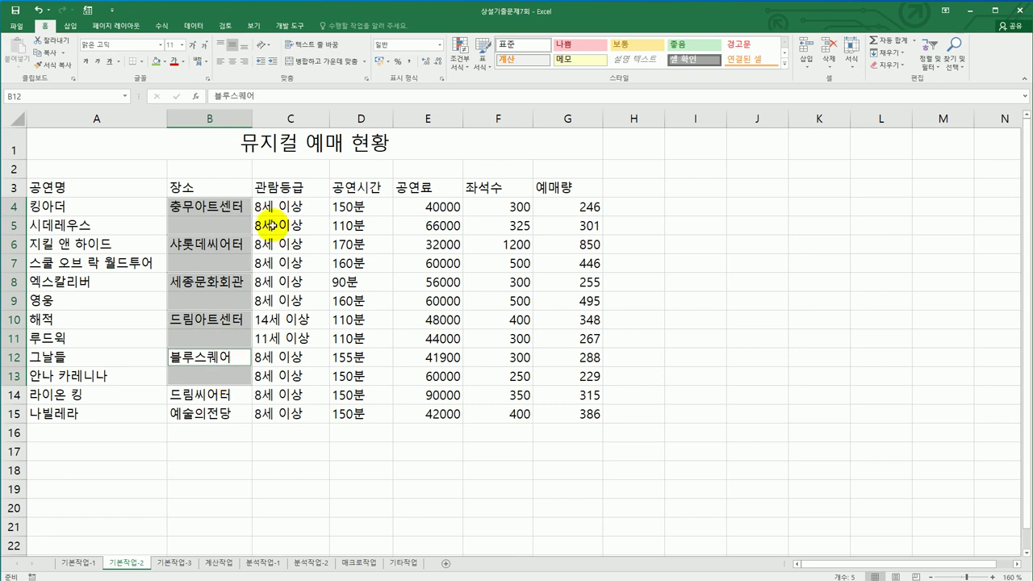
pyautogui.click(308, 67)
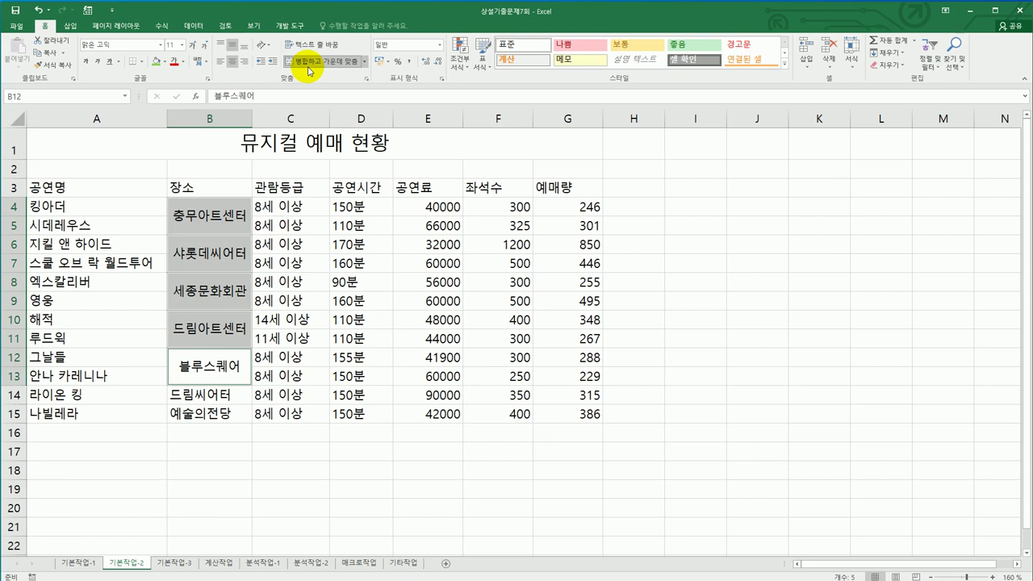
# - Center the contents of A3:G15 horizontally and apply all borders plus a thick outside border to the range
pyautogui.moveTo(102, 185); pyautogui.dragTo(563, 409)
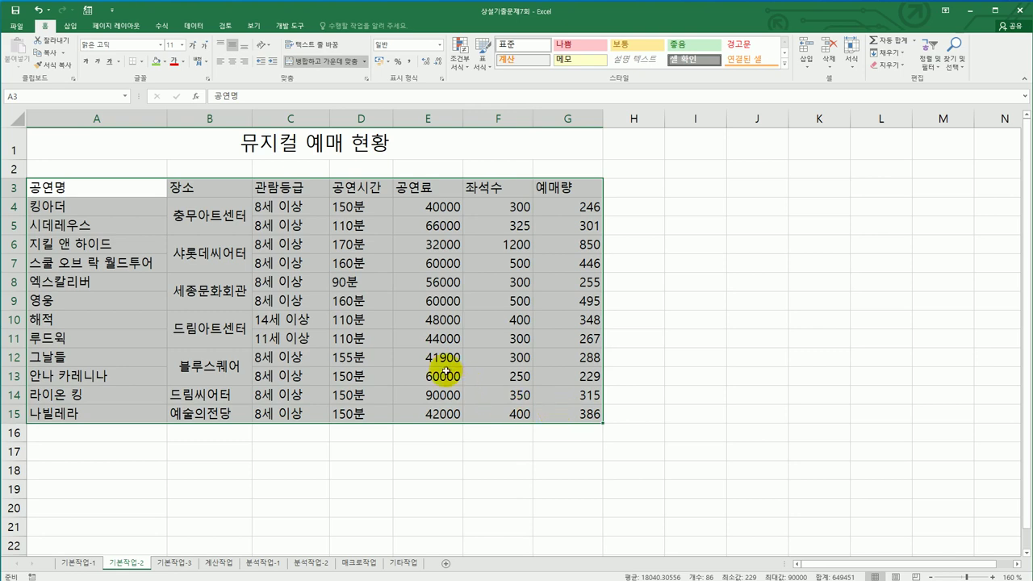
pyautogui.click(229, 63)
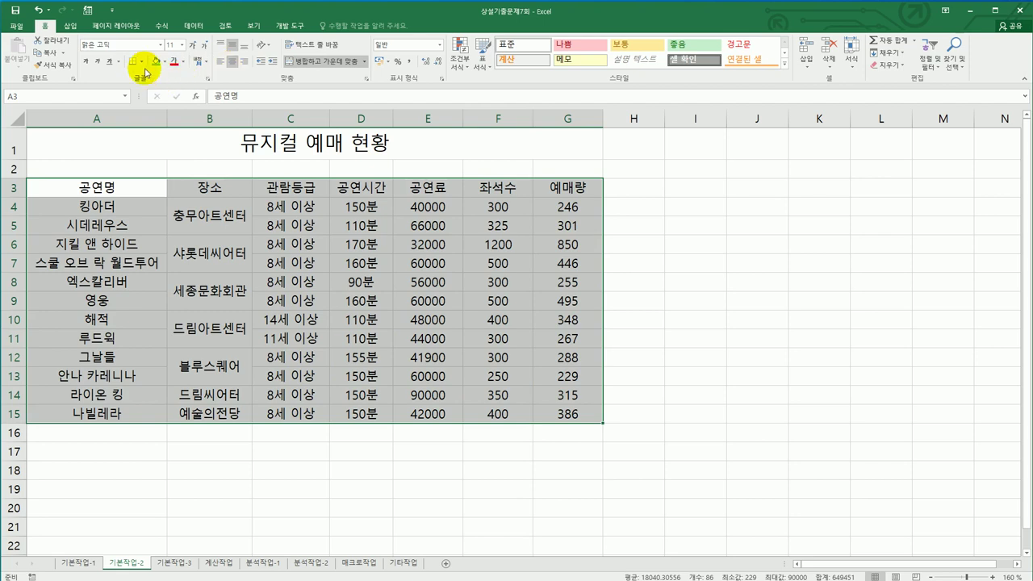
pyautogui.click(142, 61)
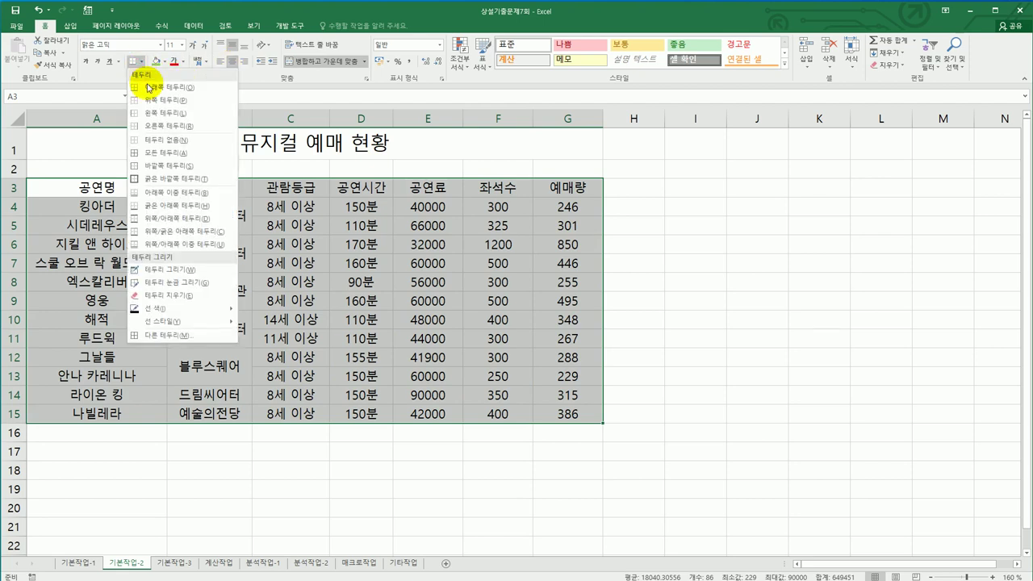
pyautogui.click(164, 155)
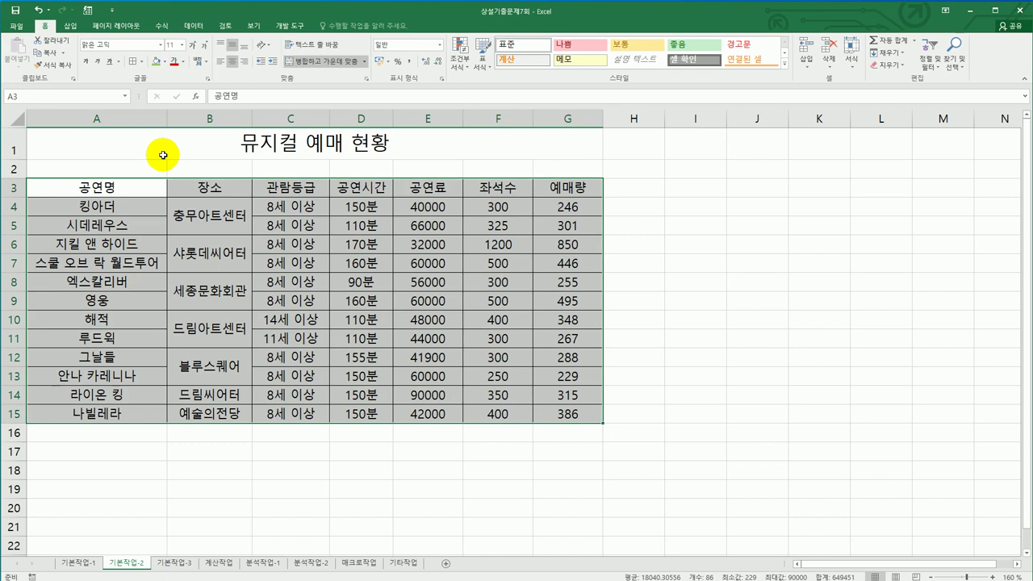
pyautogui.click(142, 62)
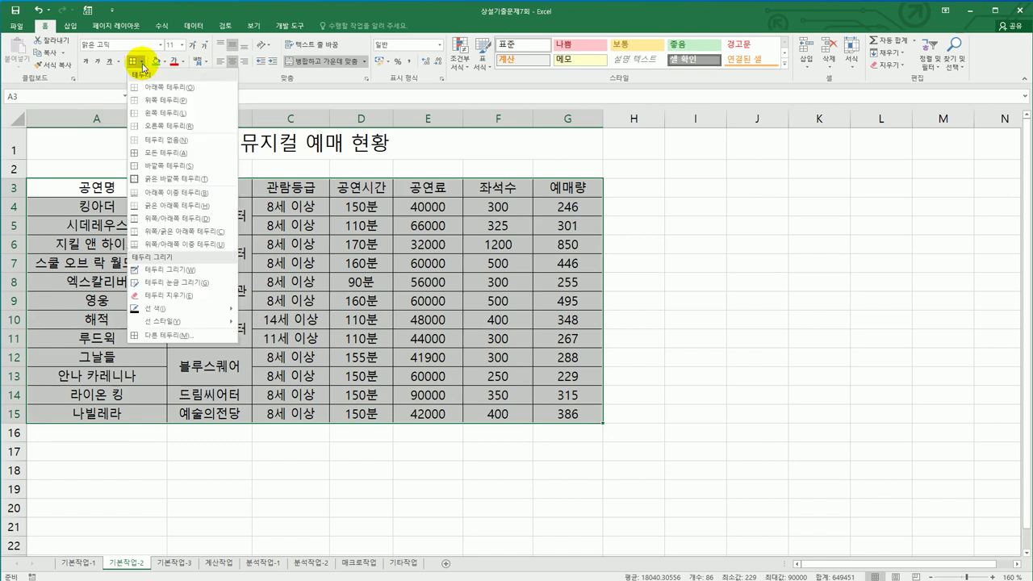
pyautogui.click(164, 181)
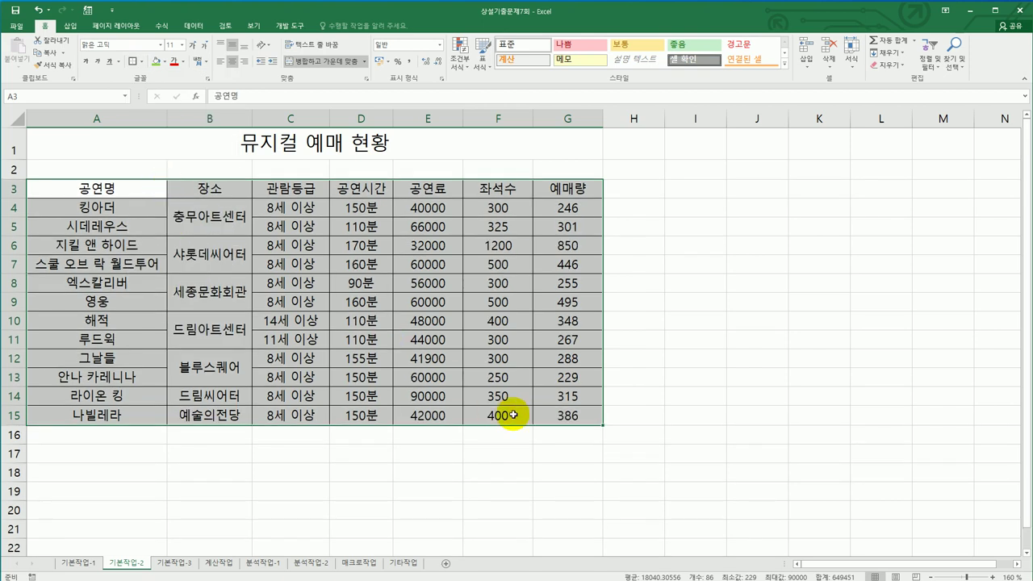
# - Define the name 공연명 for the cell range A4:A15
pyautogui.moveTo(101, 208); pyautogui.dragTo(106, 409)
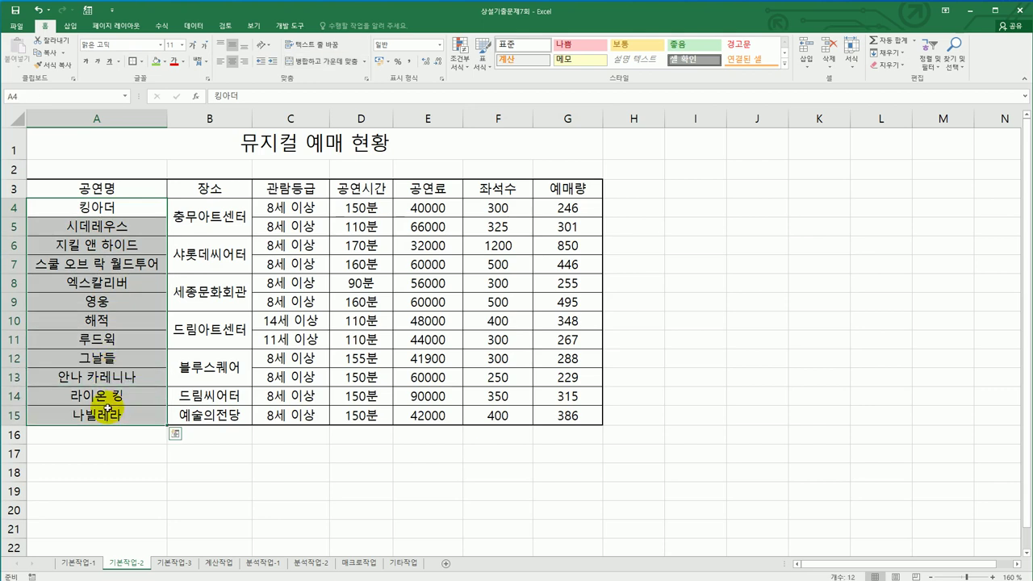
pyautogui.click(87, 97)
pyautogui.write('공연명')
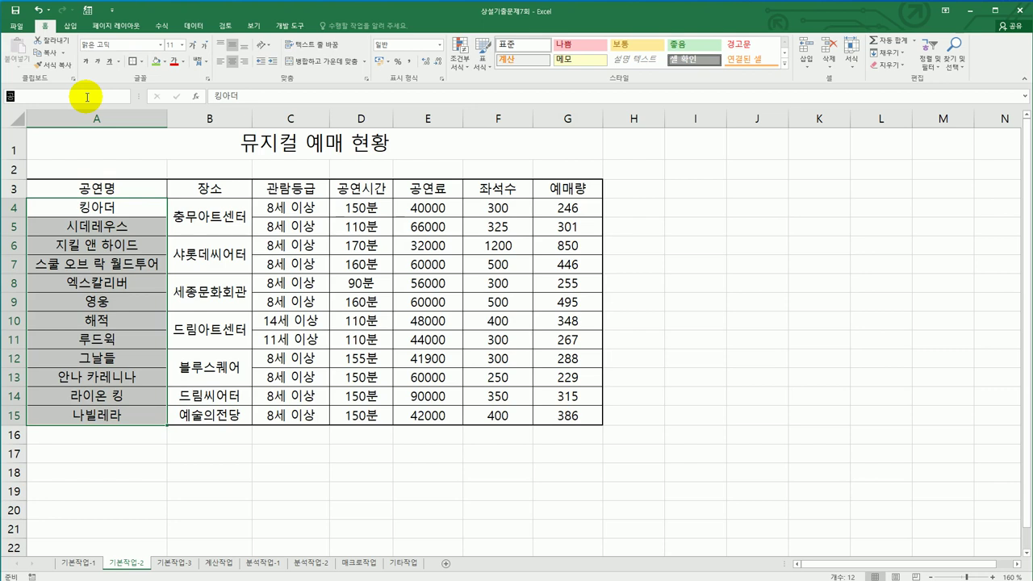
pyautogui.press('Return')
# - Check the workbook's defined names and their references in the Name Manager, leaving them as they are
pyautogui.click(162, 26)
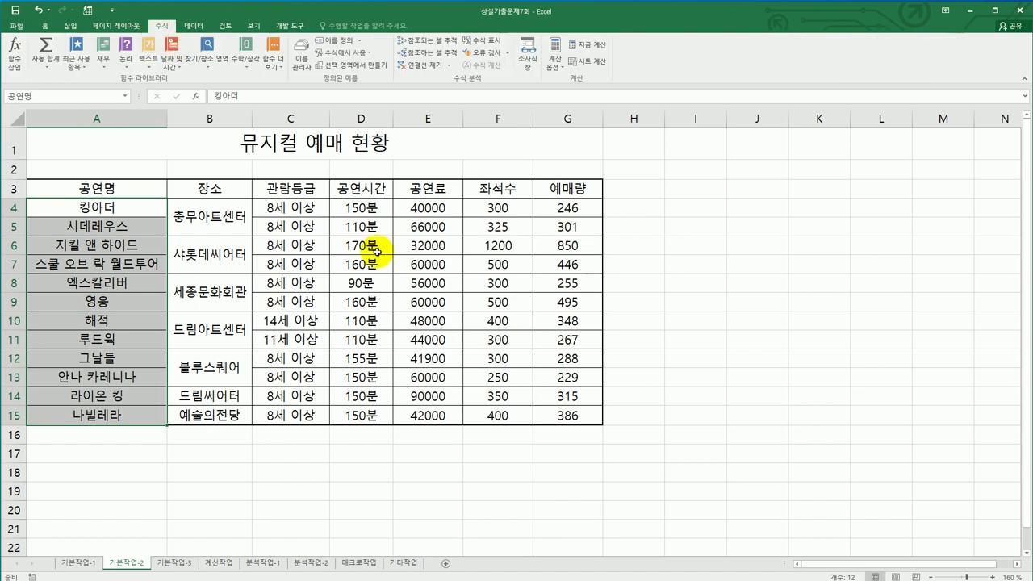
pyautogui.click(302, 68)
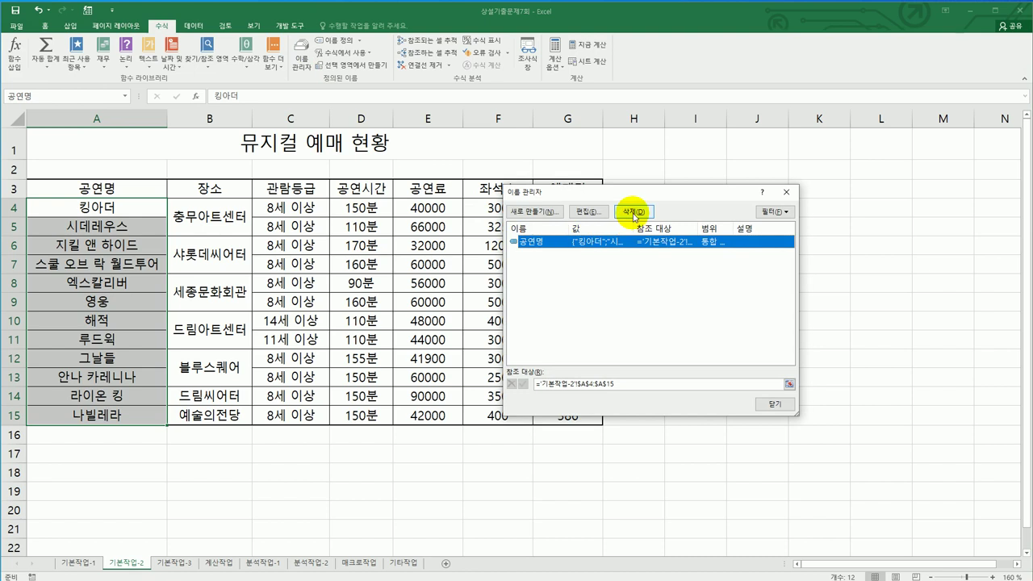
pyautogui.click(765, 406)
pyautogui.click(766, 409)
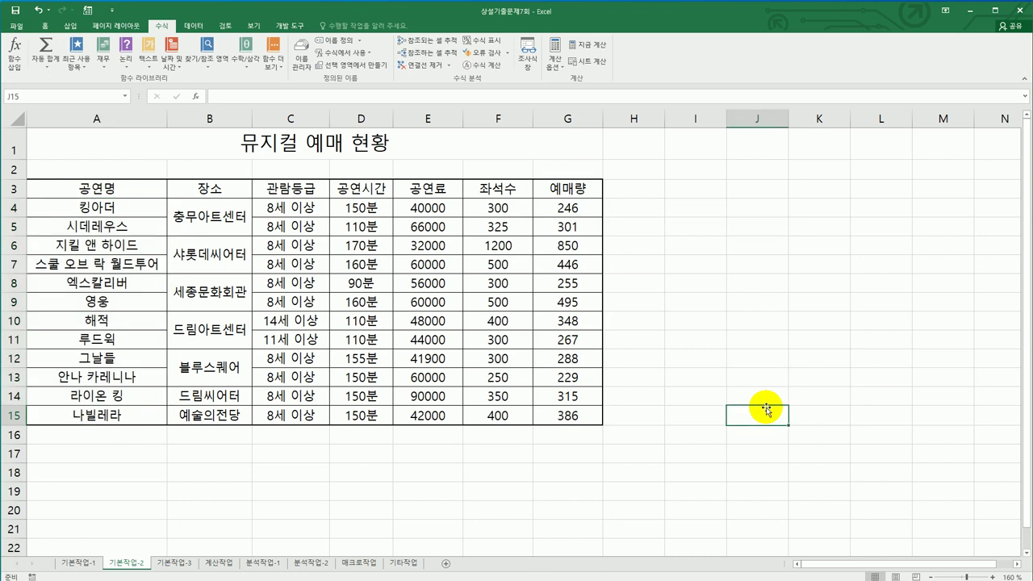
# - Apply the 강조색2 cell style to the table header row A3:G3
pyautogui.moveTo(143, 189); pyautogui.dragTo(567, 189)
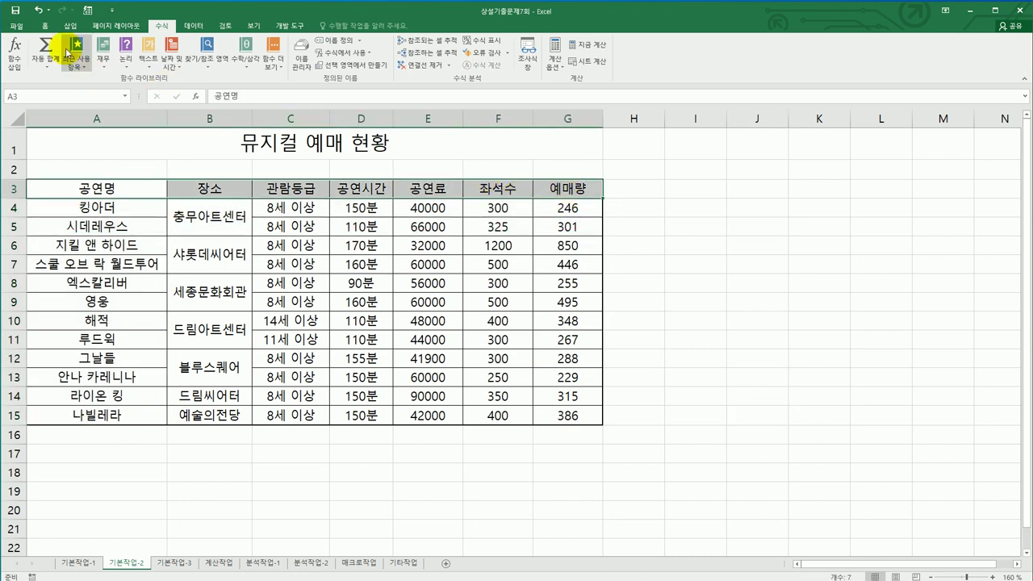
pyautogui.click(42, 27)
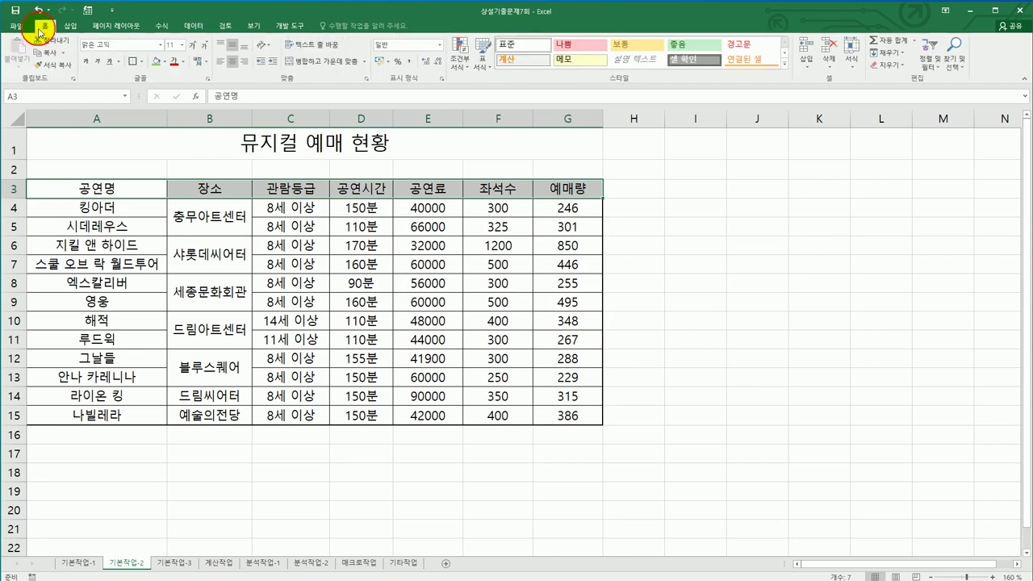
pyautogui.click(786, 67)
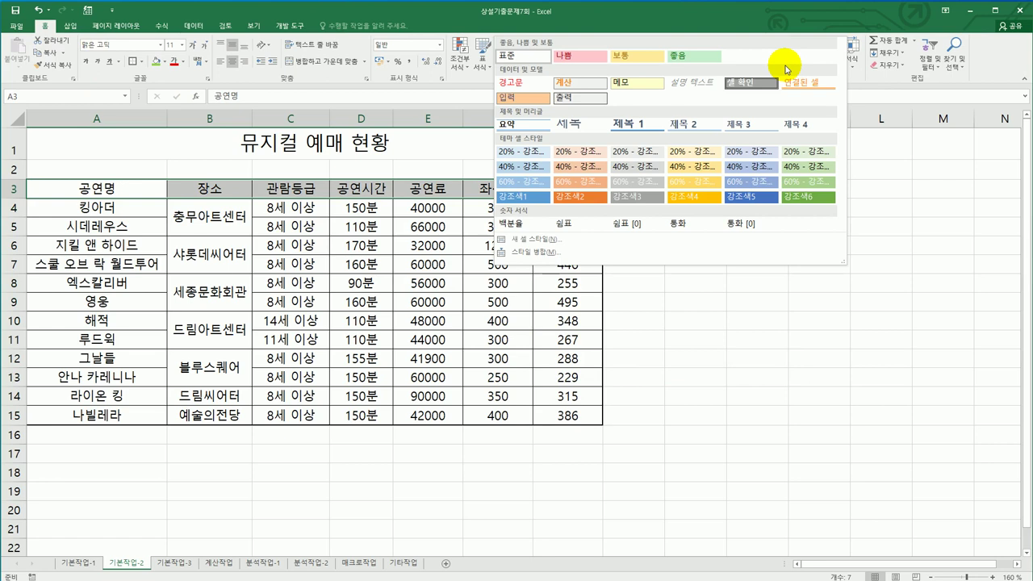
pyautogui.click(572, 196)
pyautogui.click(660, 328)
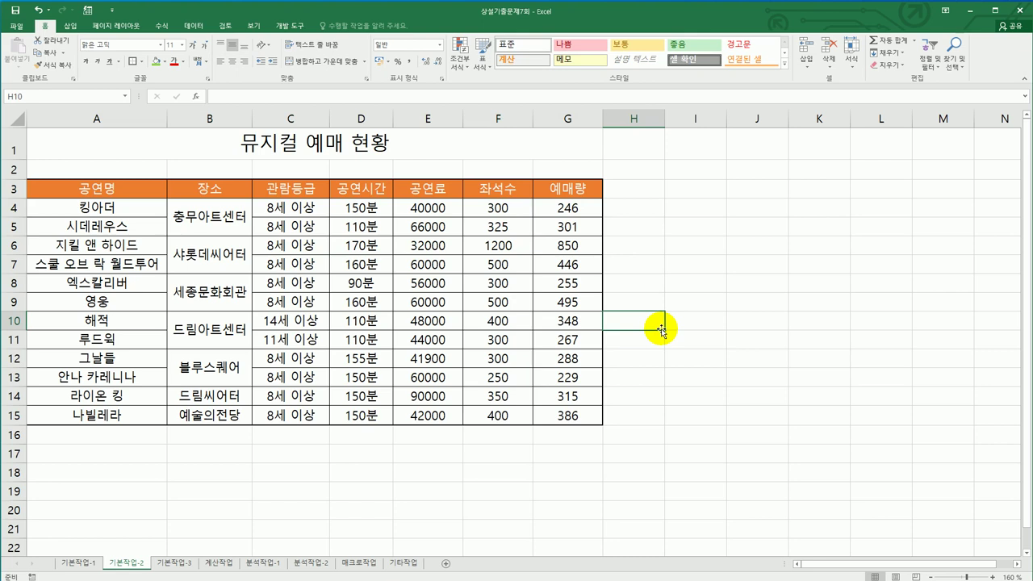
# - On the 기본작업-3 sheet, copy the 판매량 header to A19 and enter the criterion >2000 in A20
pyautogui.click(188, 564)
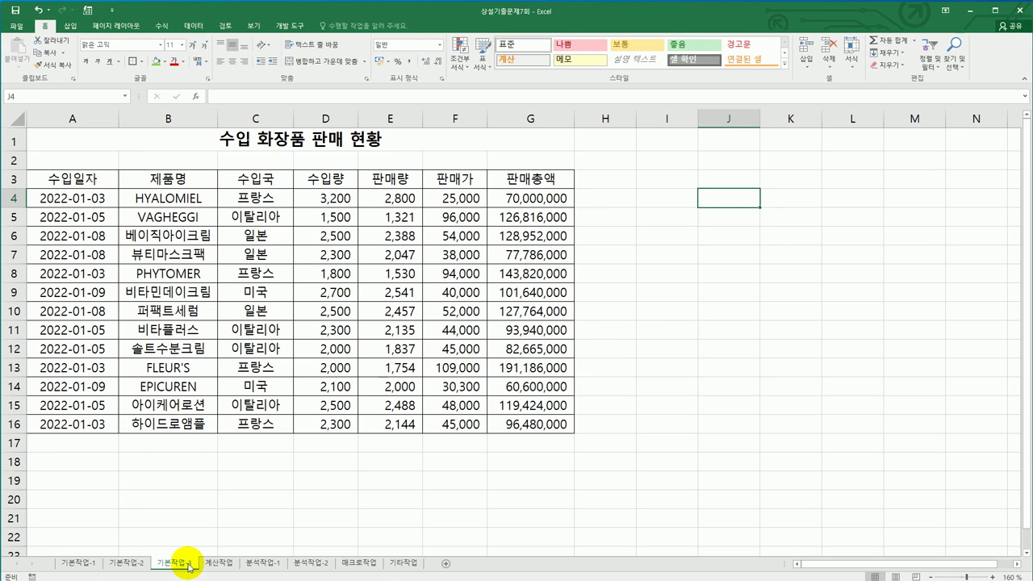
pyautogui.click(399, 184)
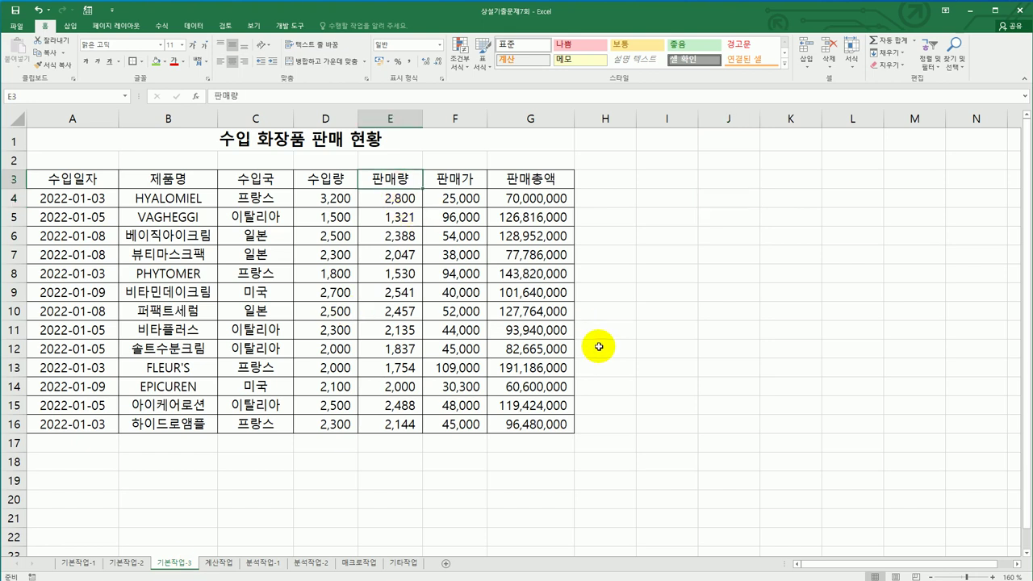
pyautogui.hotkey('ctrl', 'c')
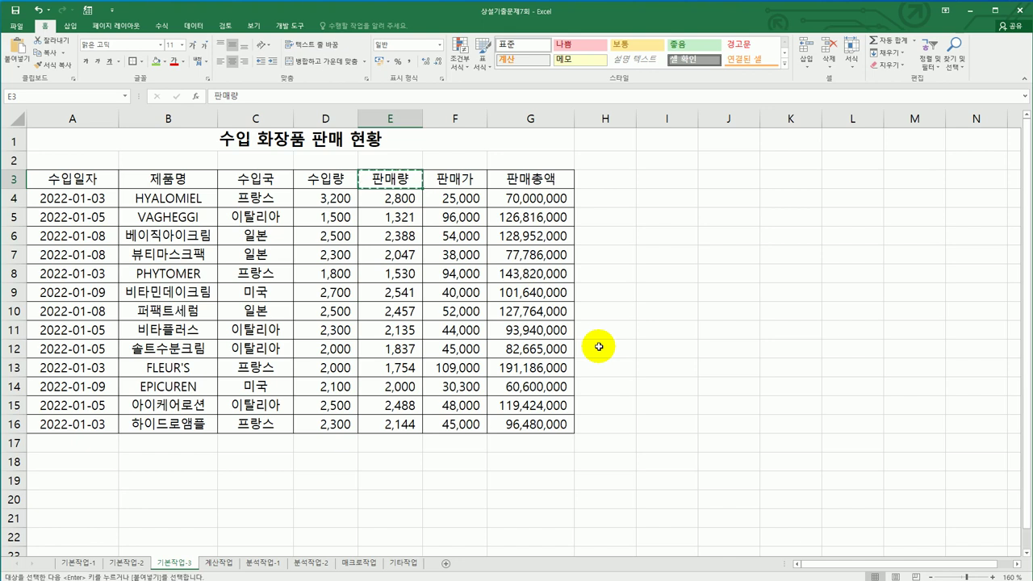
pyautogui.click(64, 484)
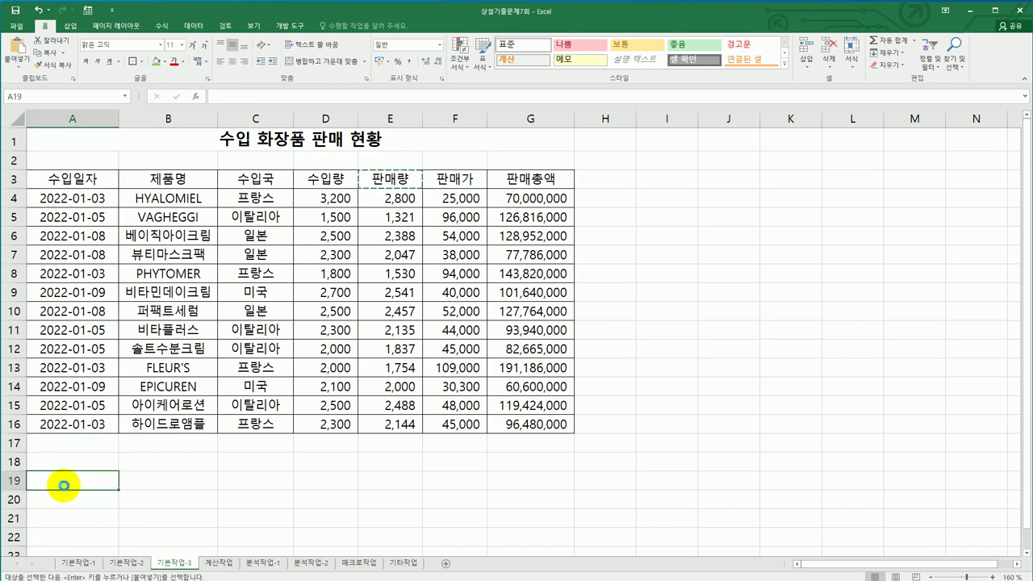
pyautogui.hotkey('ctrl', 'v')
pyautogui.click(72, 506)
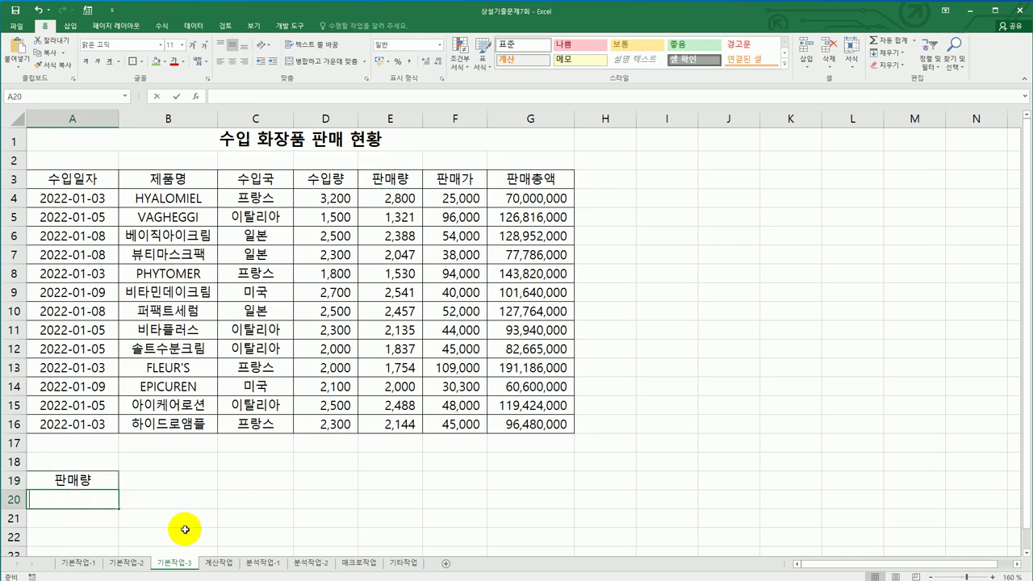
pyautogui.write('>2000')
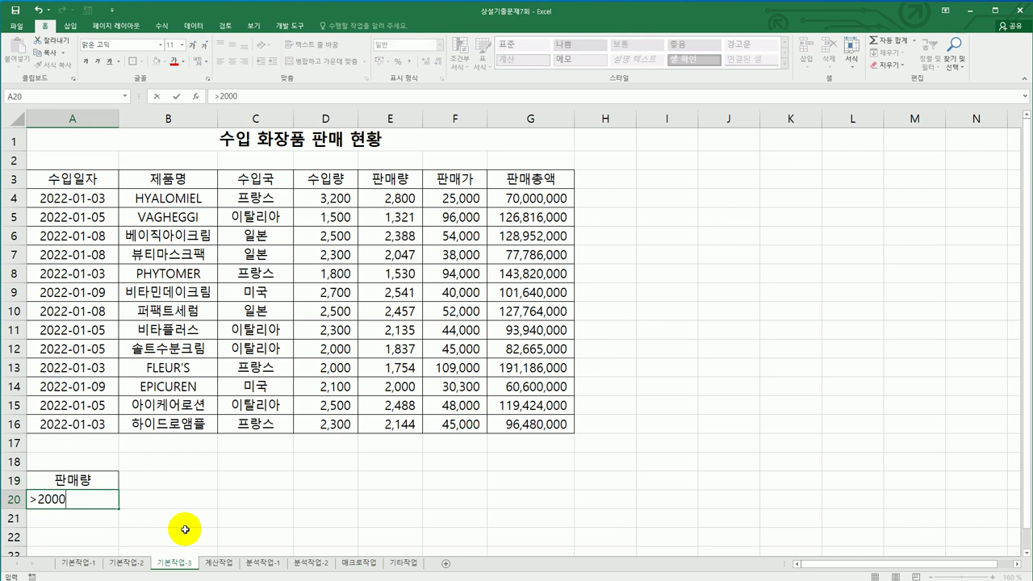
pyautogui.press('Return')
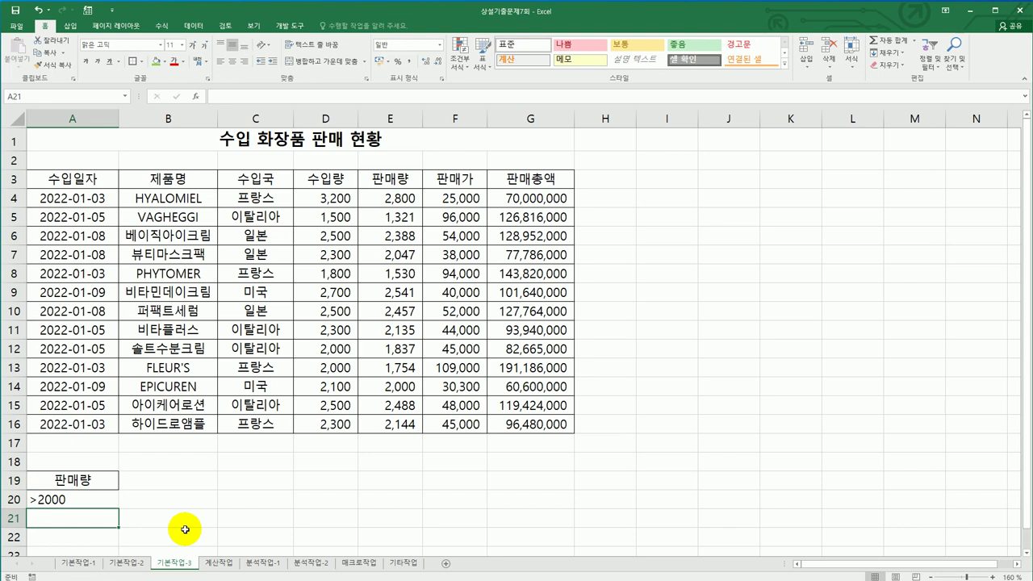
# - Enter the header 조건 in cell B19 beside the copied 판매량 criterion header
pyautogui.click(527, 183)
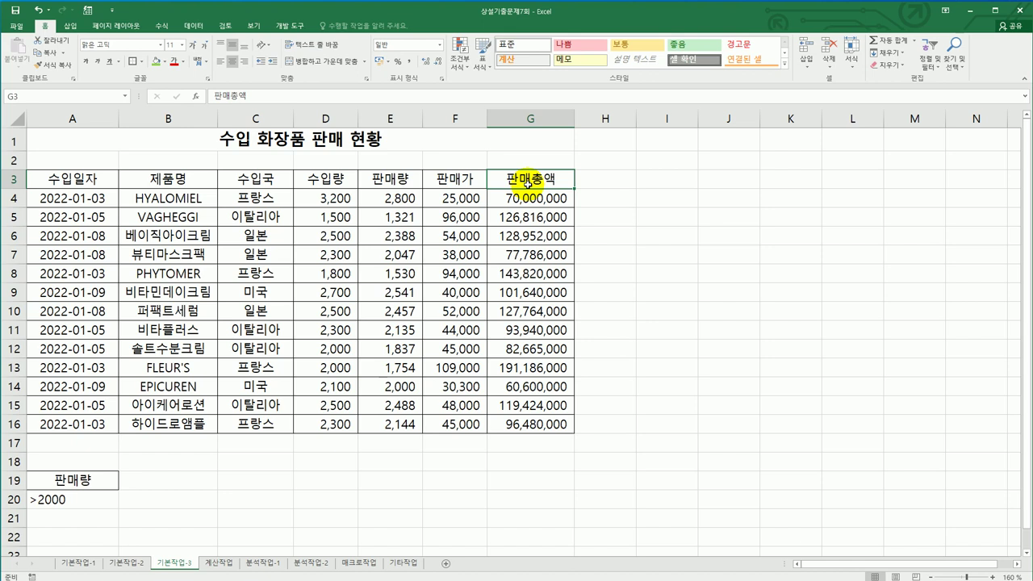
pyautogui.click(144, 481)
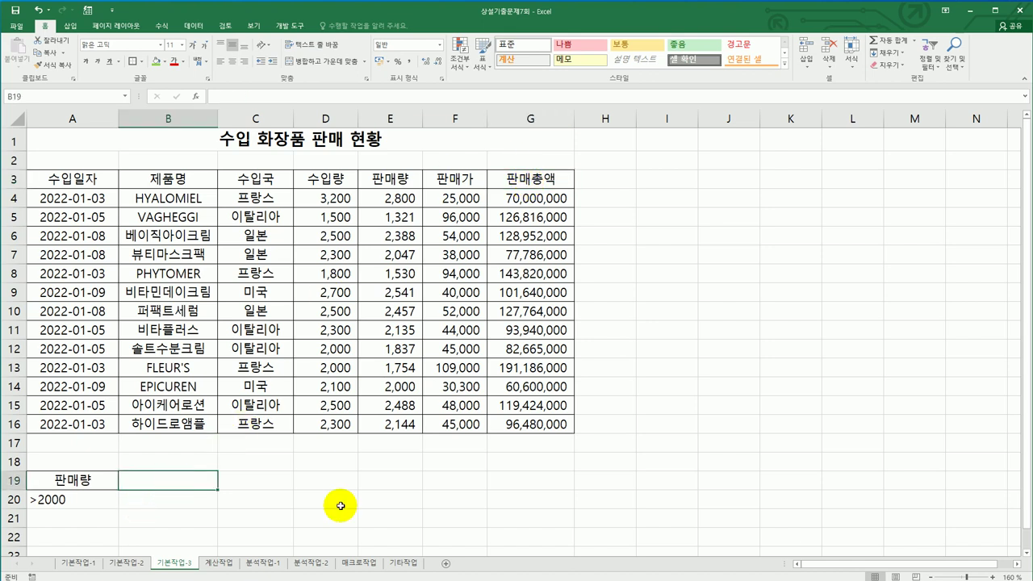
pyautogui.write('조건')
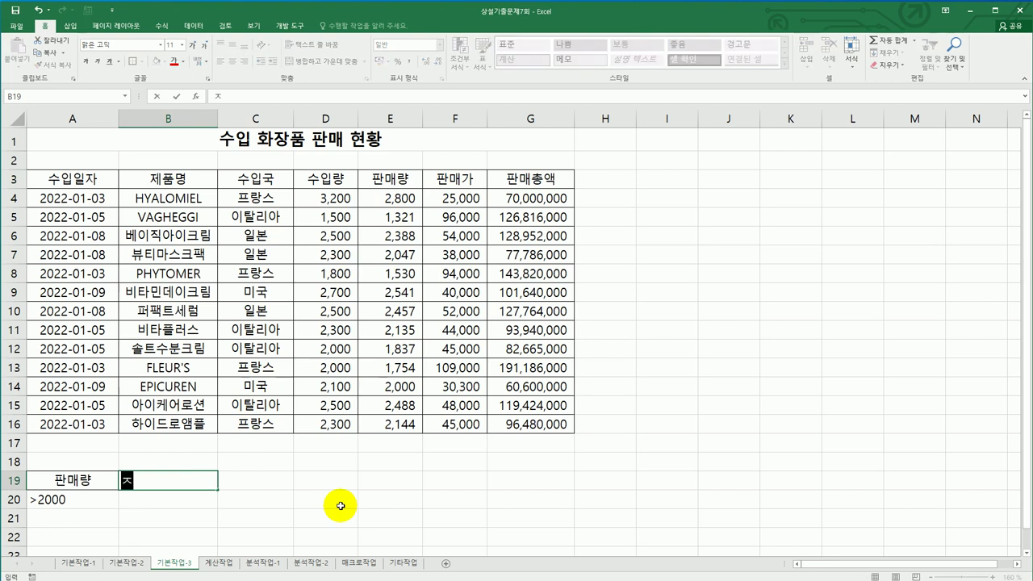
pyautogui.press('Return')
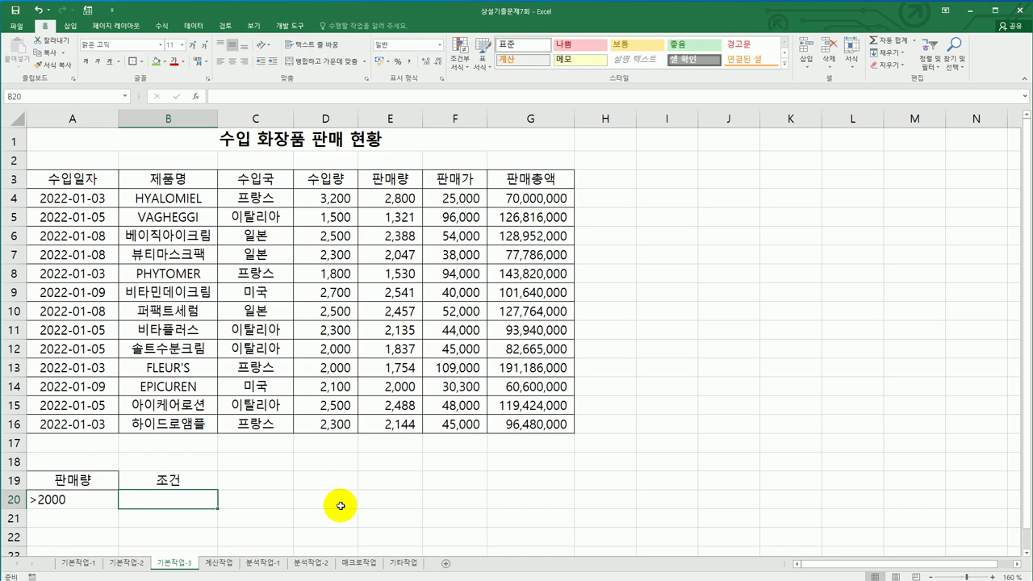
# - Enter the criterion formula =G4>AVERAGE($G$4:$G$16) in B20 to match 판매총액 values above the average
pyautogui.write('=')
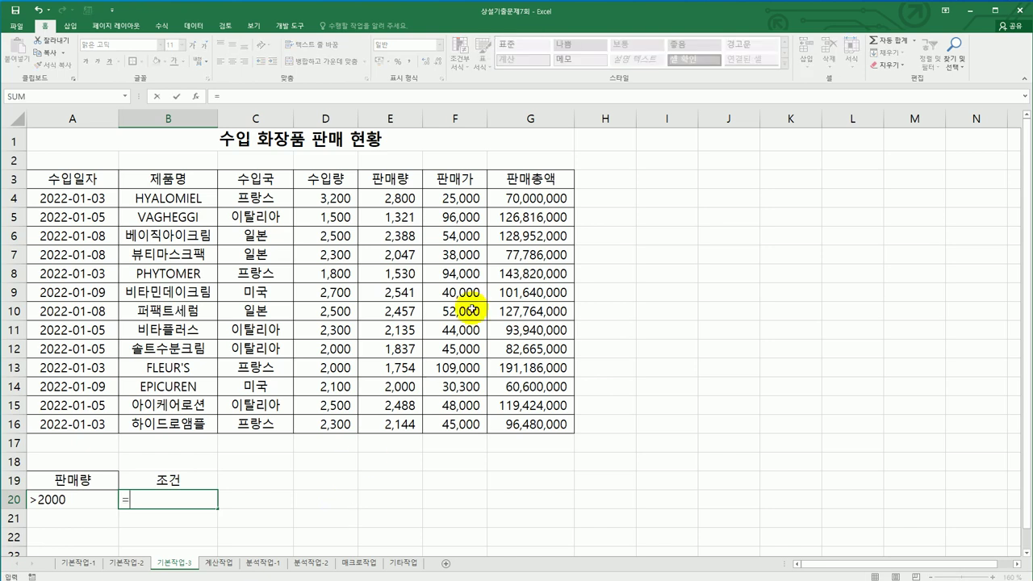
pyautogui.click(527, 198)
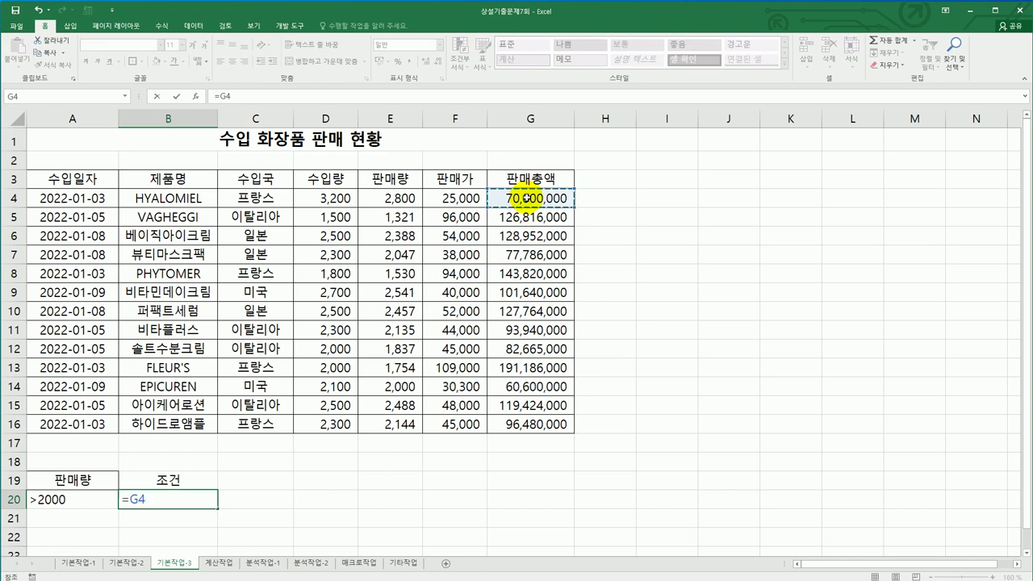
pyautogui.write('>=ㅁ')
pyautogui.press('BackSpace')
pyautogui.write('ave')
pyautogui.press('Down')
pyautogui.press('Tab')
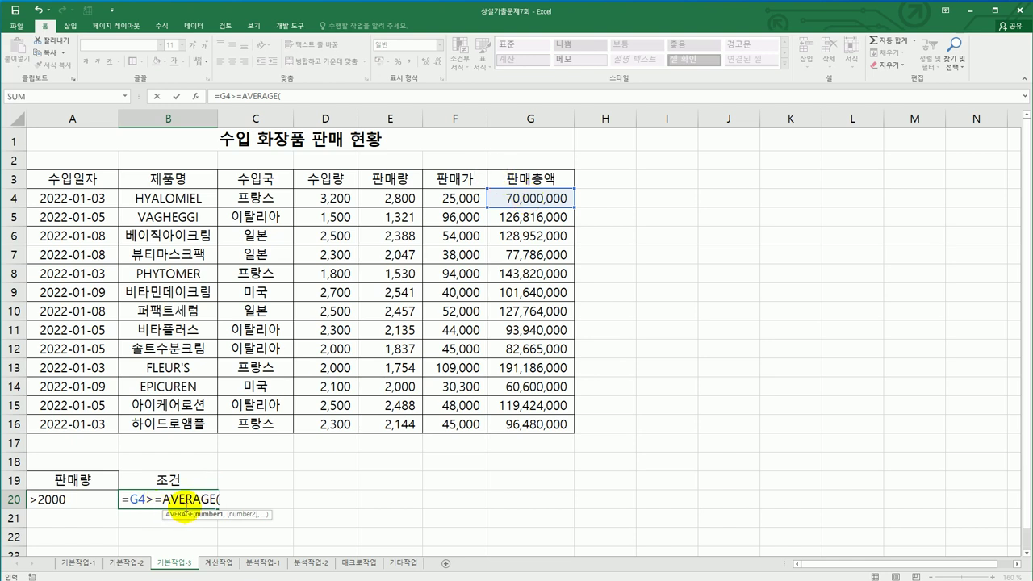
pyautogui.moveTo(530, 198); pyautogui.dragTo(526, 425)
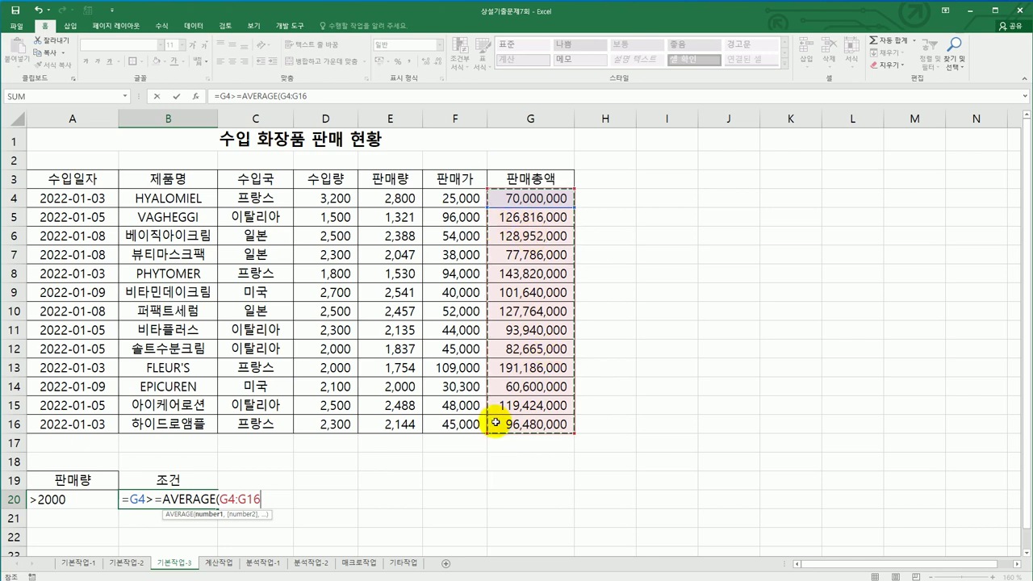
pyautogui.press('F4')
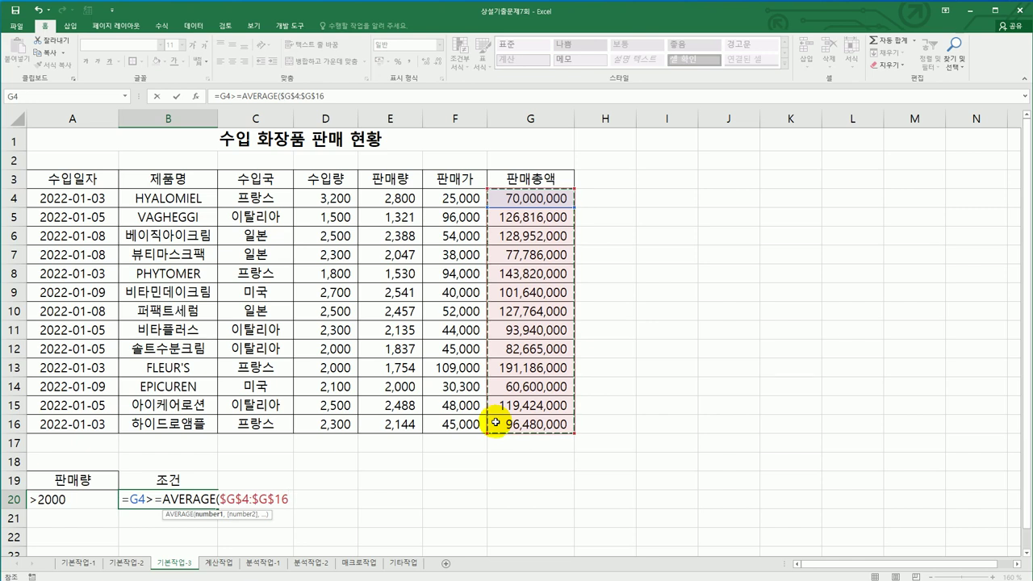
pyautogui.write(')')
pyautogui.click(154, 499)
pyautogui.press('Delete')
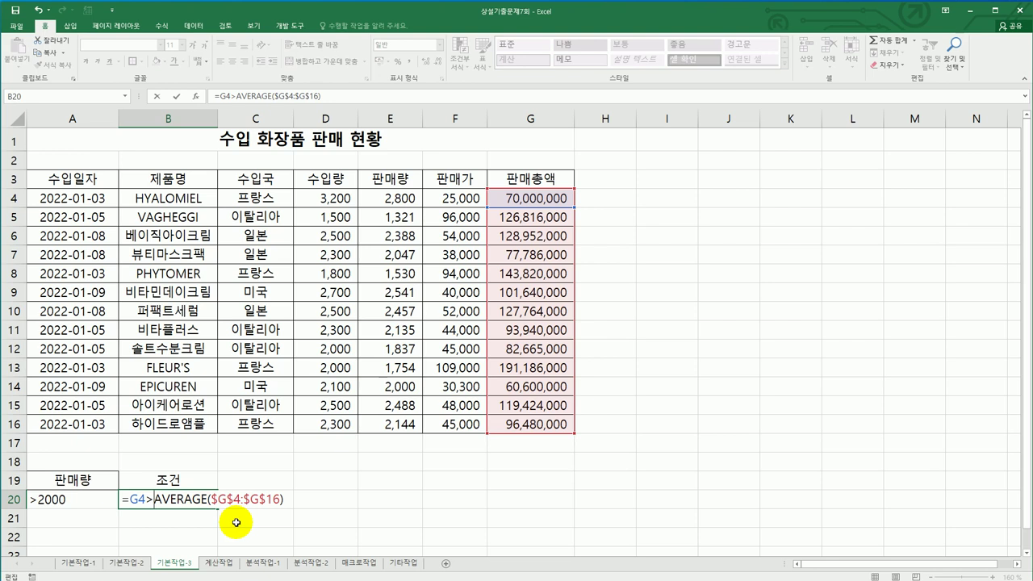
pyautogui.press('Return')
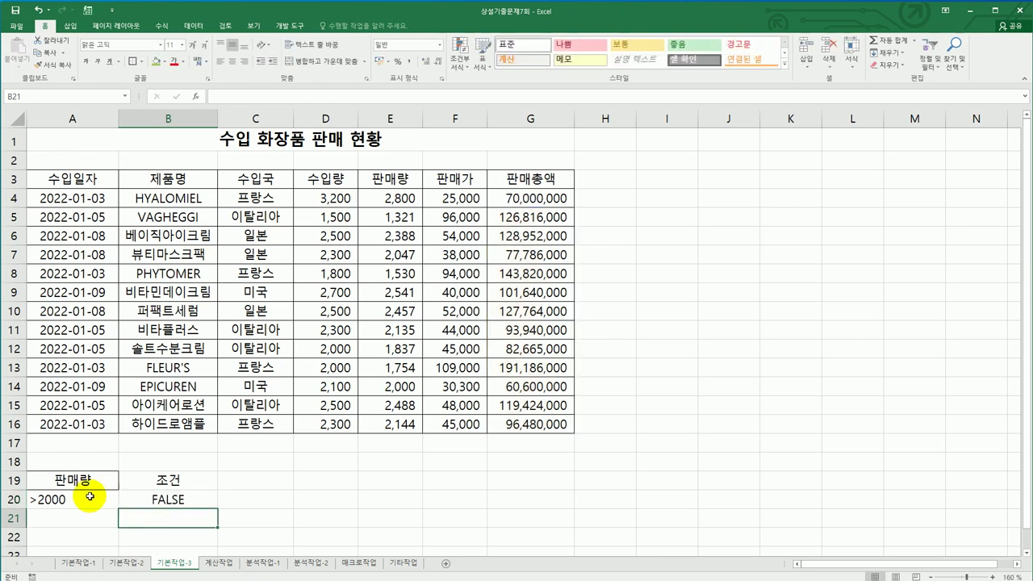
pyautogui.moveTo(86, 481); pyautogui.dragTo(86, 501)
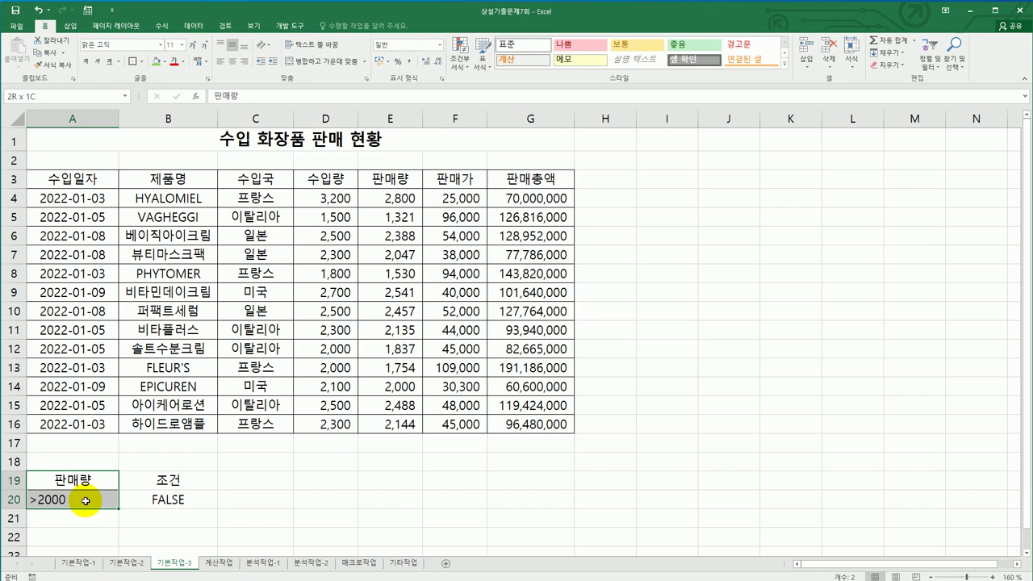
pyautogui.moveTo(80, 499); pyautogui.dragTo(165, 501)
pyautogui.click(176, 499)
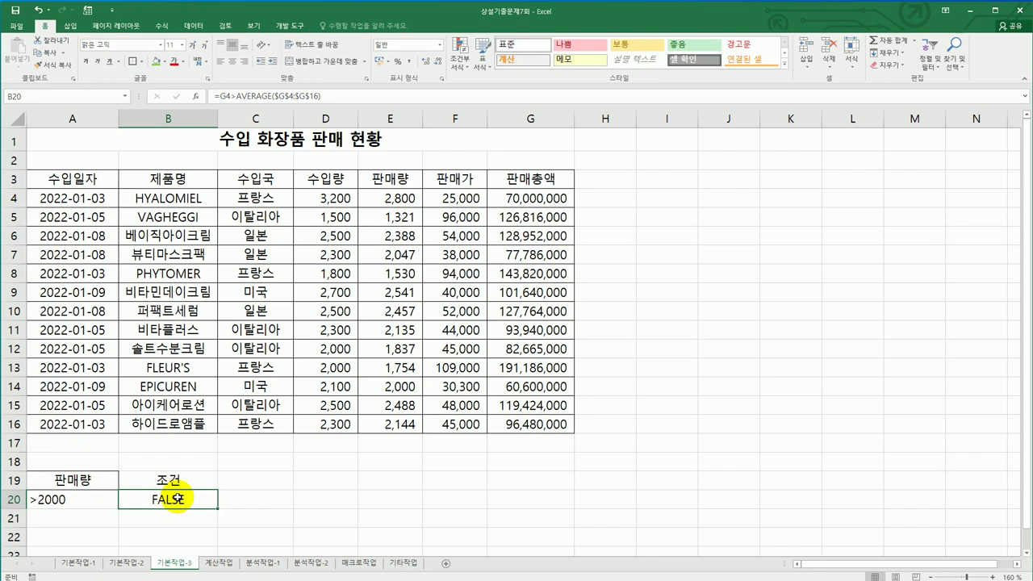
# - Run an advanced filter on A3:G16 with criteria range A19:B20, copying the results to A23
pyautogui.click(203, 338)
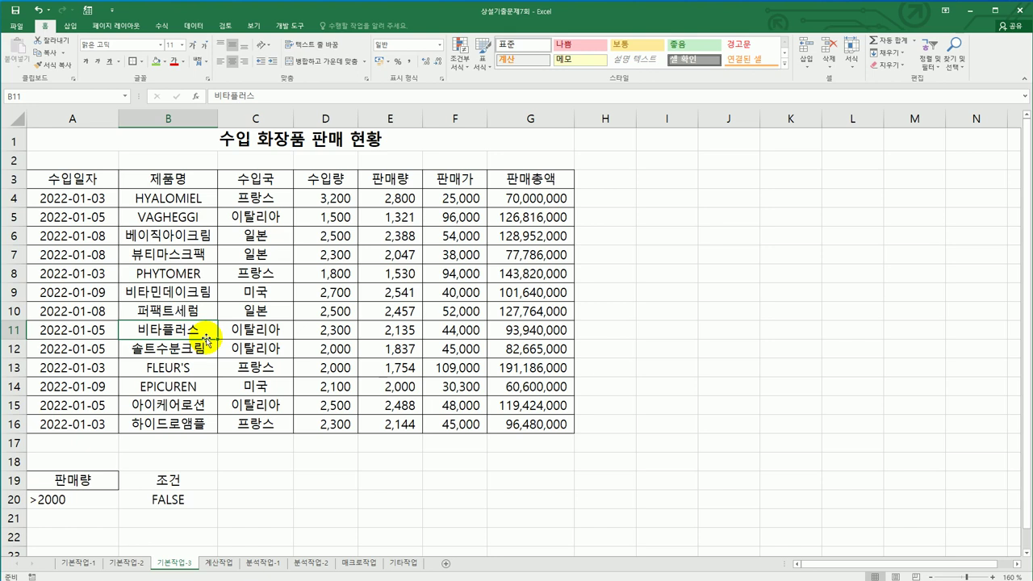
pyautogui.click(195, 27)
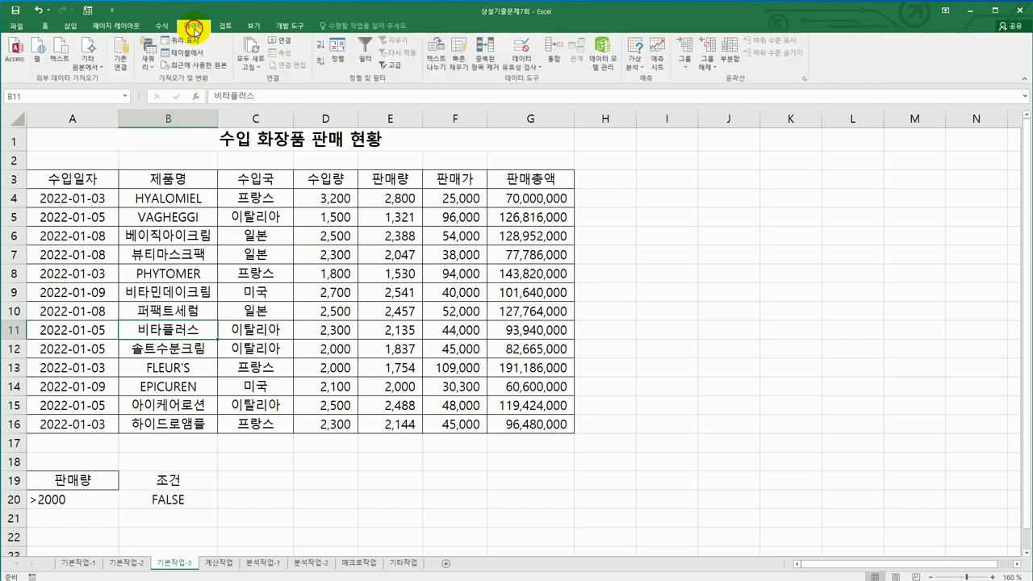
pyautogui.click(394, 66)
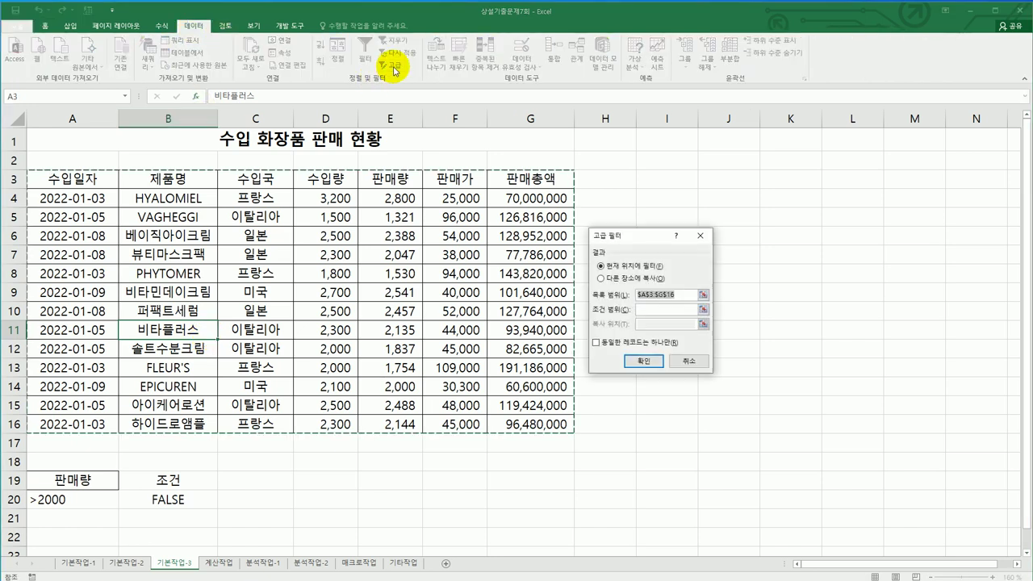
pyautogui.click(665, 309)
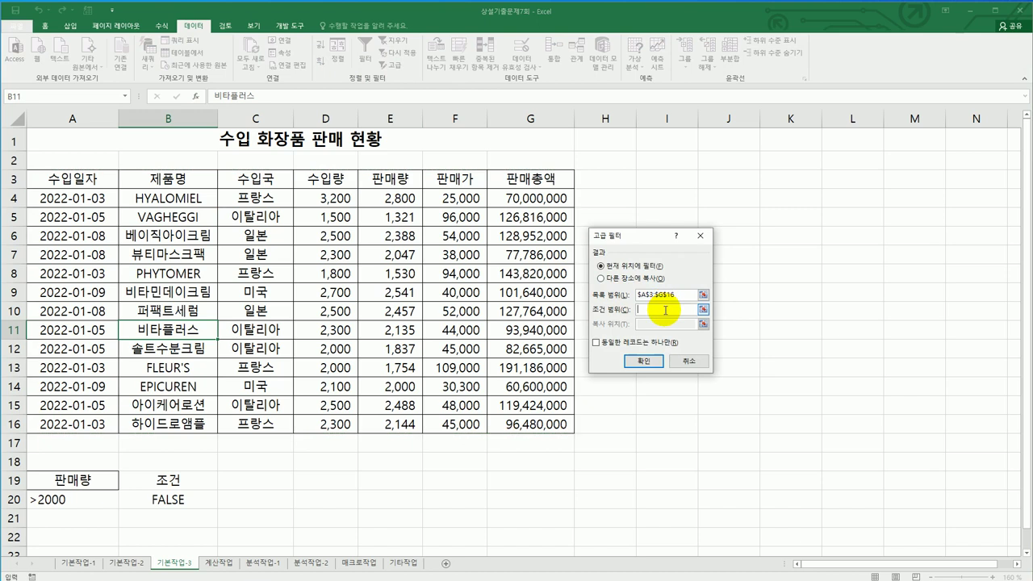
pyautogui.moveTo(89, 484); pyautogui.dragTo(167, 502)
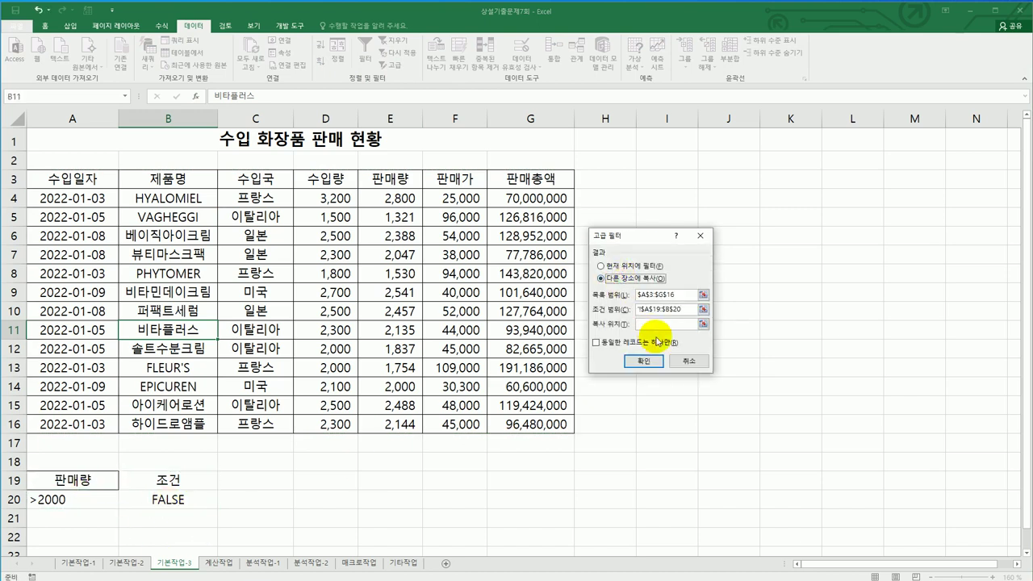
pyautogui.click(659, 325)
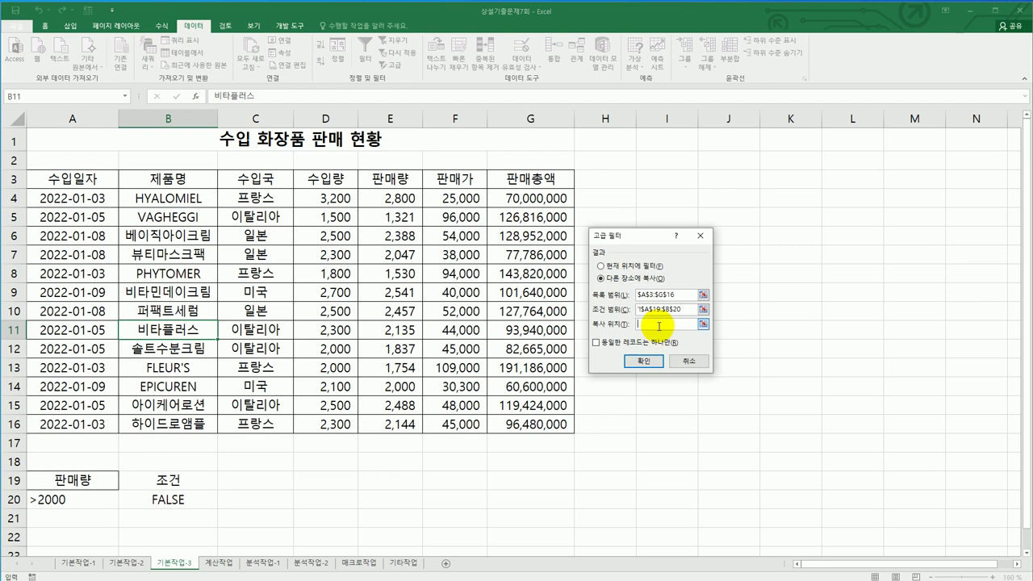
pyautogui.scroll(-1, 127, 420)
pyautogui.click(81, 498)
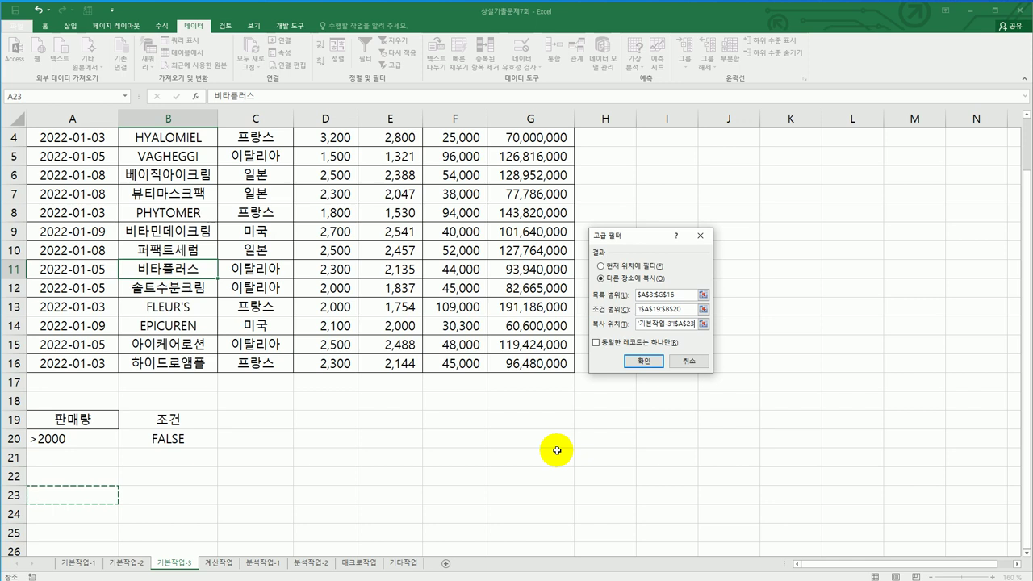
pyautogui.click(643, 362)
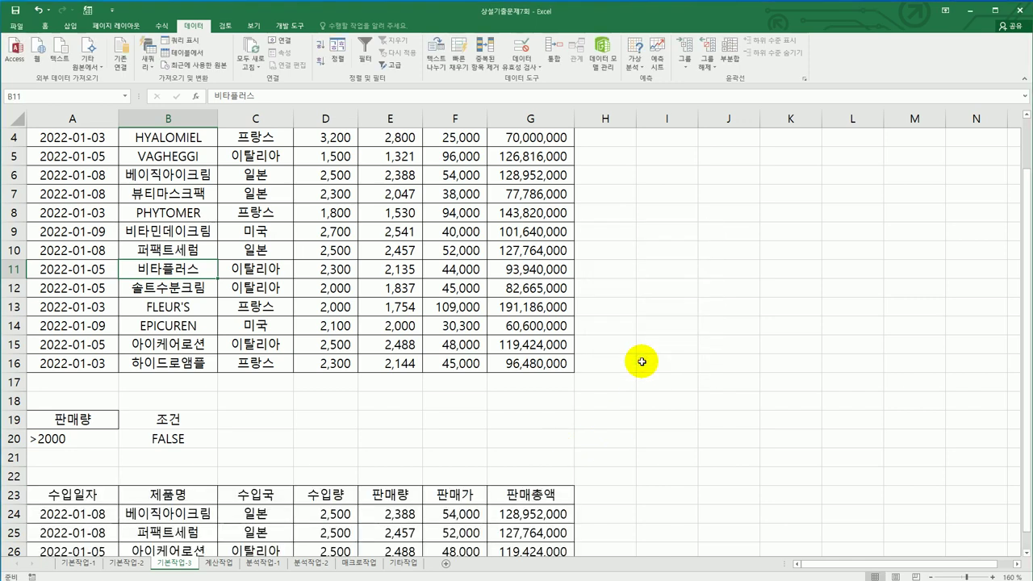
pyautogui.scroll(-2, 632, 380)
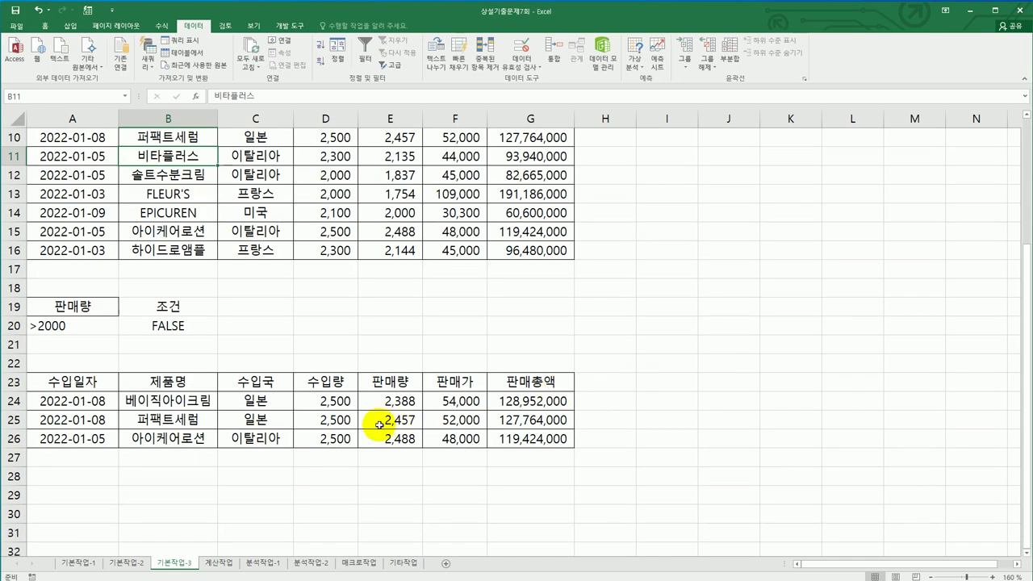
pyautogui.moveTo(394, 406); pyautogui.dragTo(394, 435)
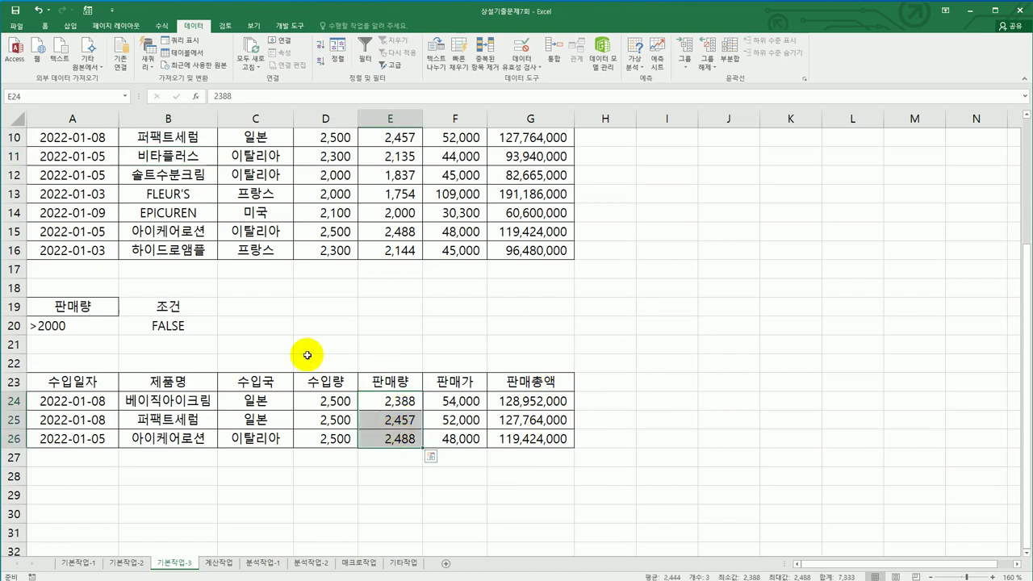
pyautogui.click(276, 324)
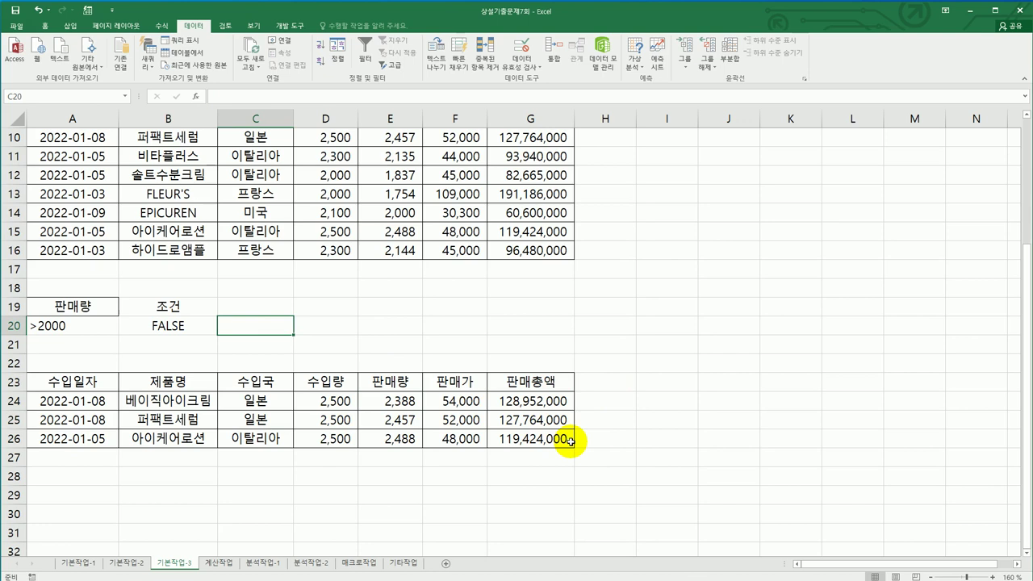
pyautogui.scroll(3, 570, 441)
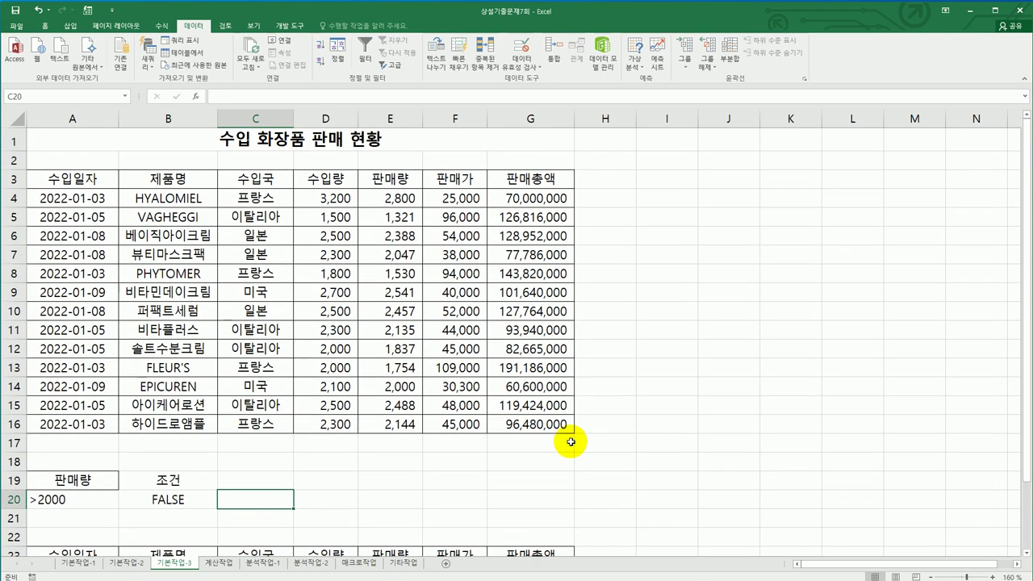
# - On the 계산작업 sheet, begin a COUNTIF formula in E13 that counts over the 총점 range E3:E12
pyautogui.click(228, 565)
pyautogui.scroll(3, 295, 330)
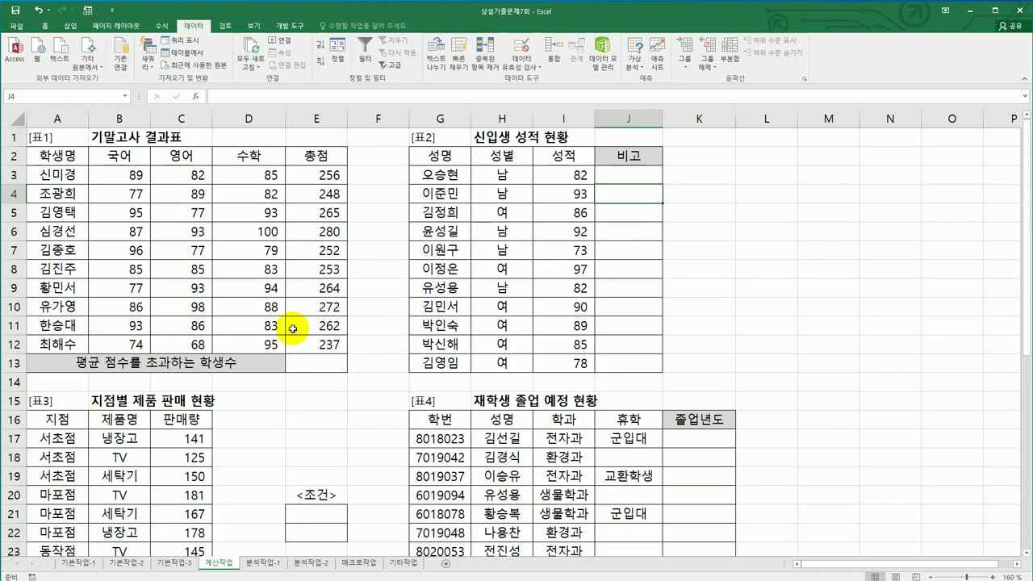
pyautogui.click(322, 366)
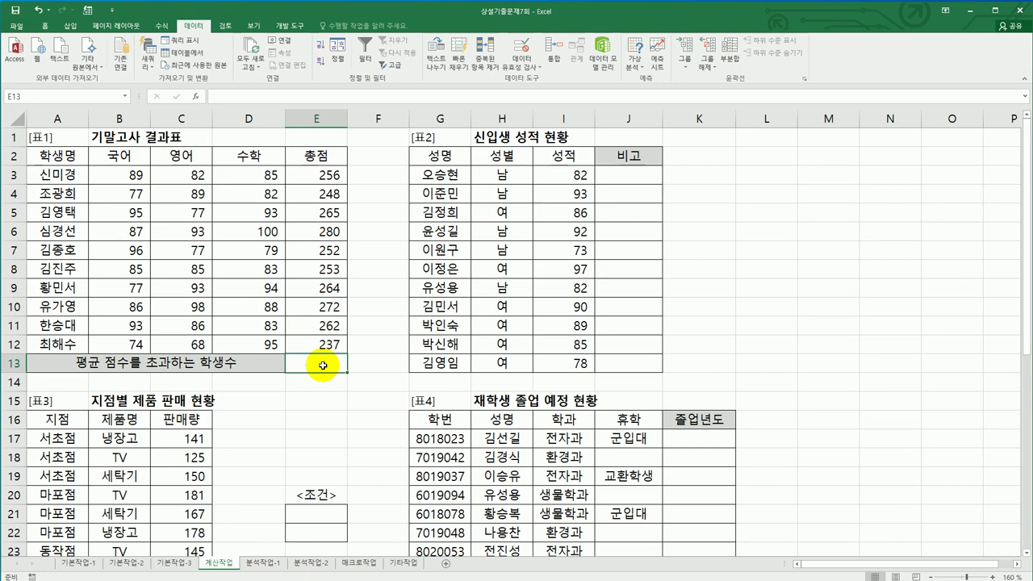
pyautogui.write('=')
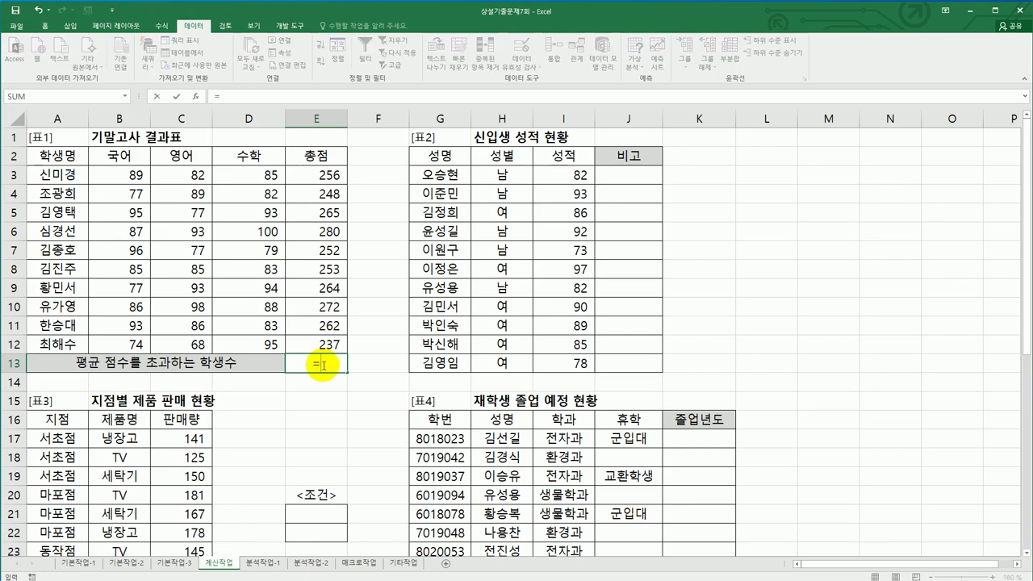
pyautogui.write('coun')
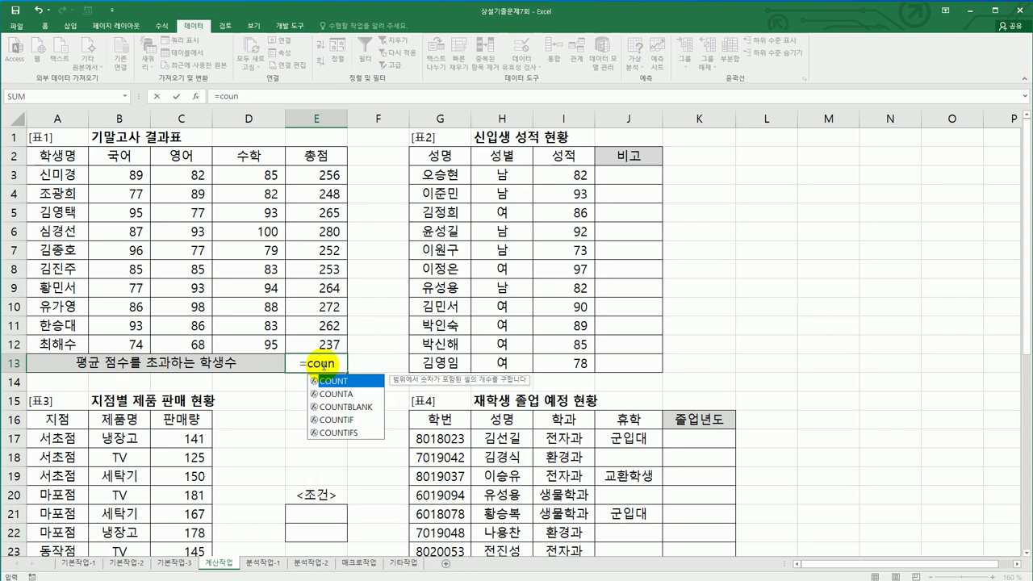
pyautogui.press('Down')
pyautogui.press('Down')
pyautogui.press('Down')
pyautogui.press('Tab')
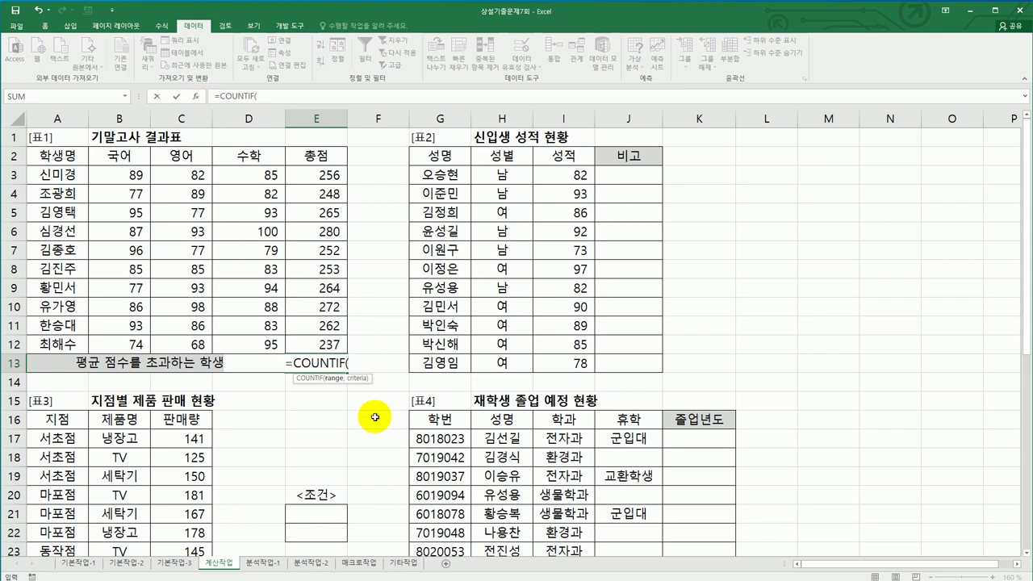
pyautogui.moveTo(331, 173); pyautogui.dragTo(332, 344)
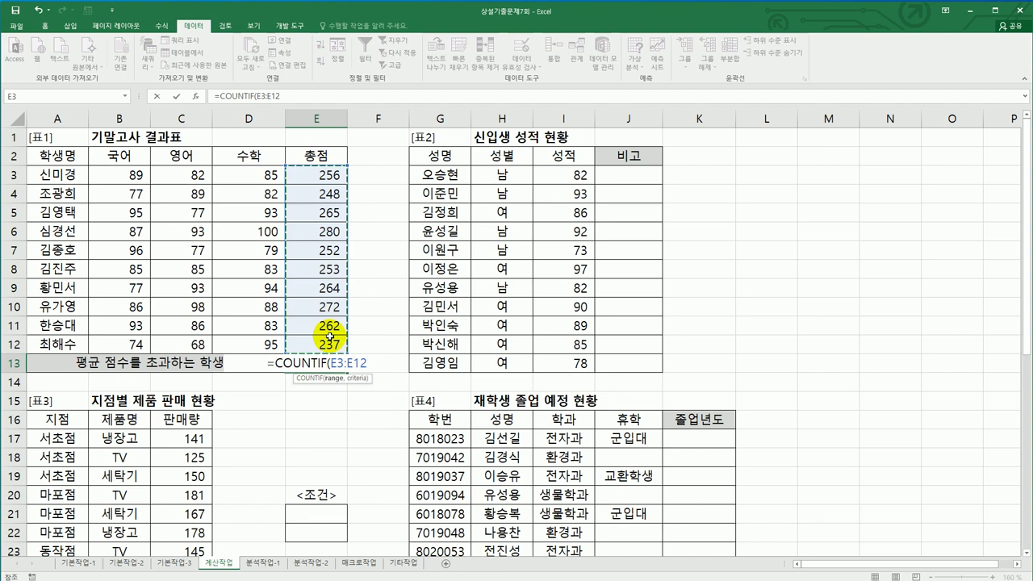
pyautogui.write(',')
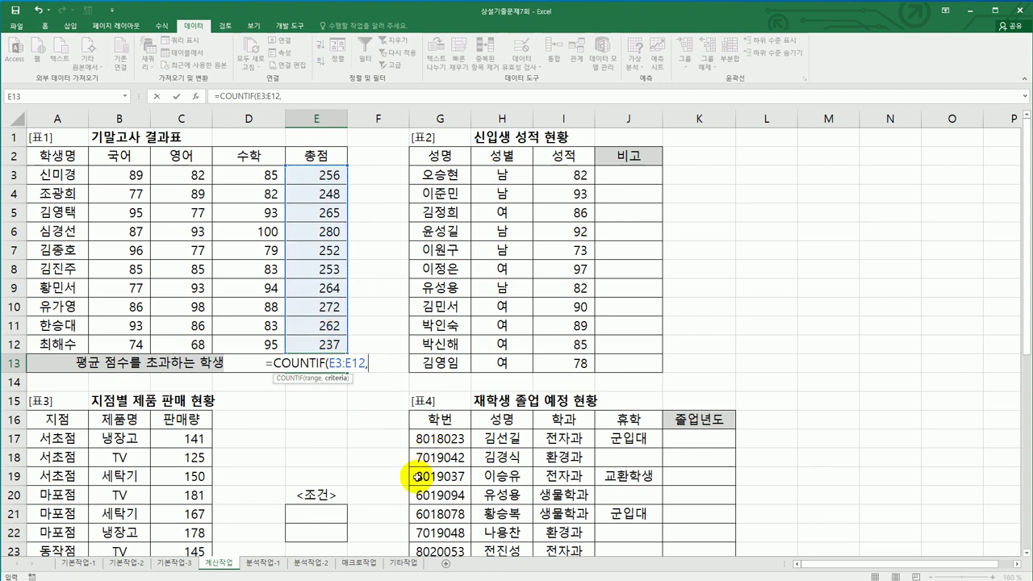
# - Complete the E13 COUNTIF formula with the criterion ">"&AVERAGE(E3:E12) to count totals above the average
pyautogui.write('">')
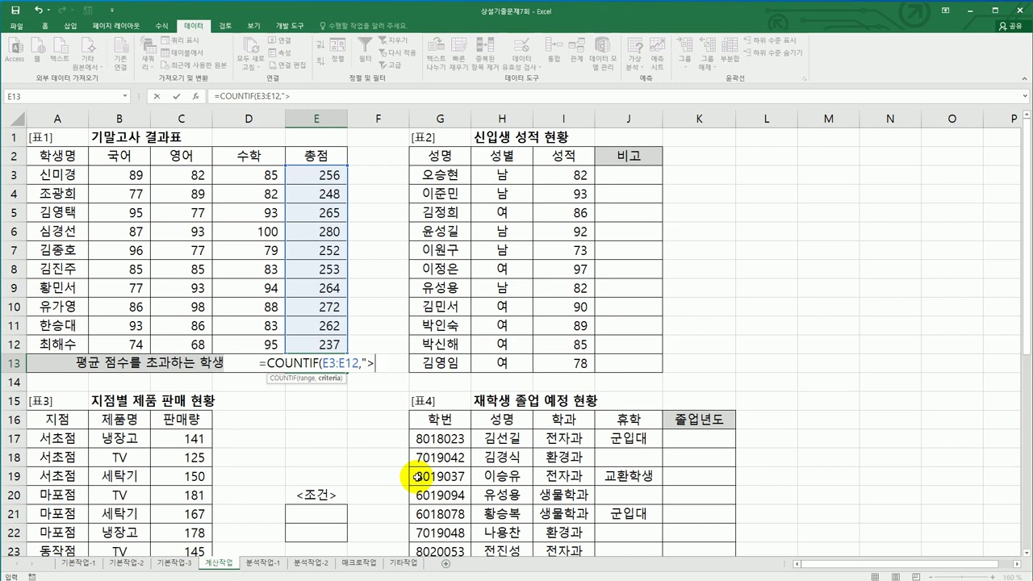
pyautogui.write('"')
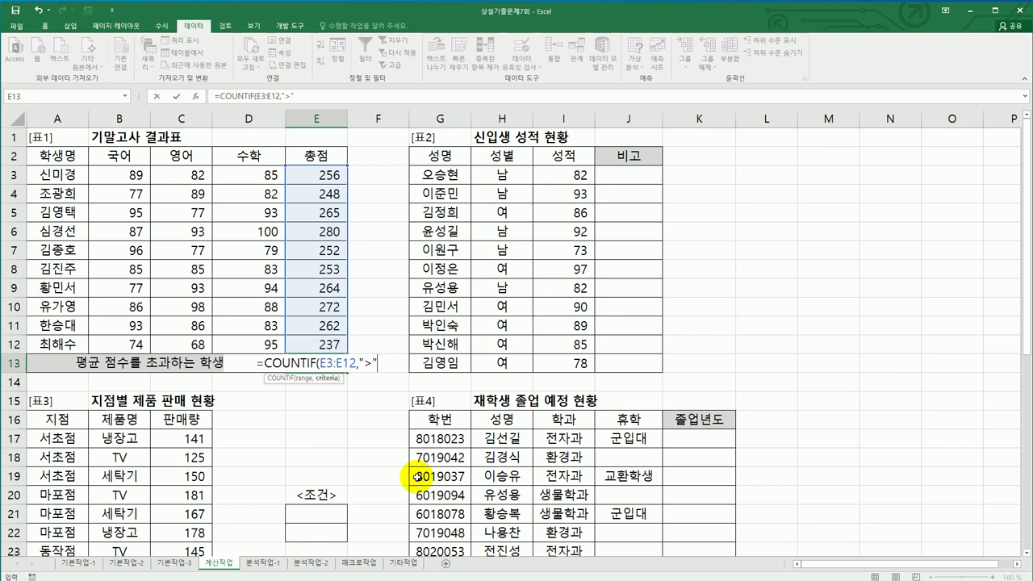
pyautogui.write('&av')
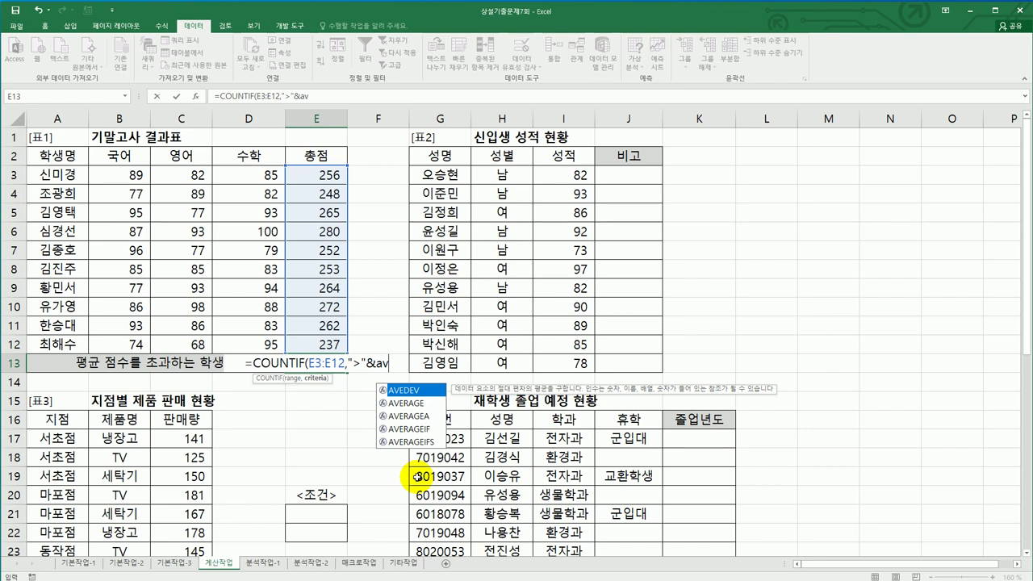
pyautogui.press('Down')
pyautogui.press('Tab')
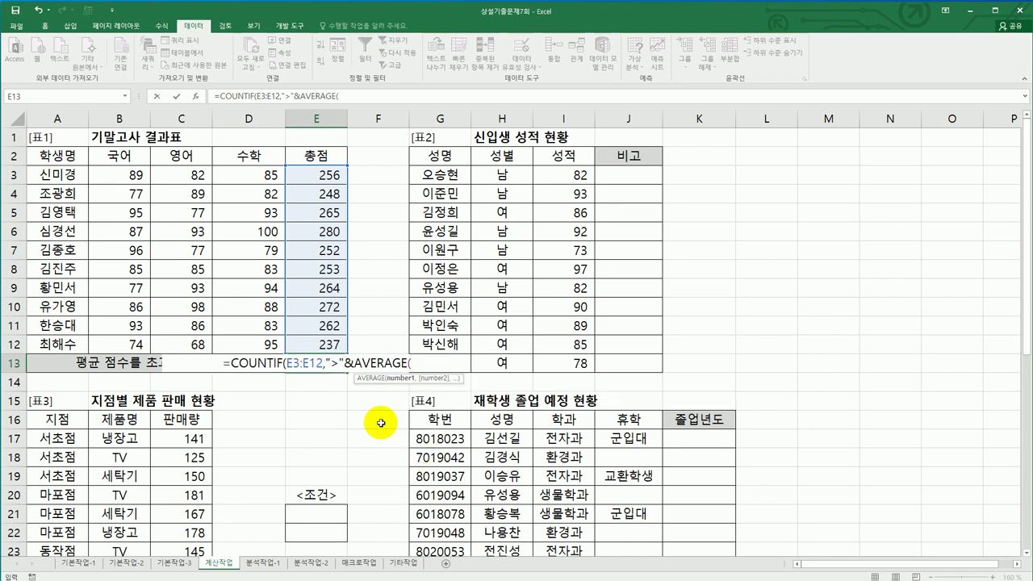
pyautogui.moveTo(334, 176); pyautogui.dragTo(335, 339)
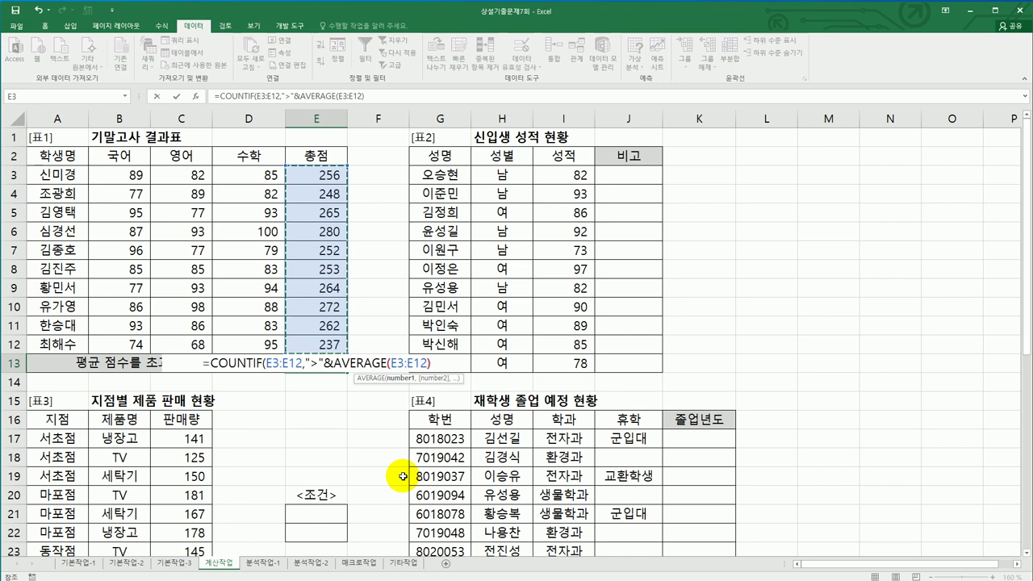
pyautogui.write('))')
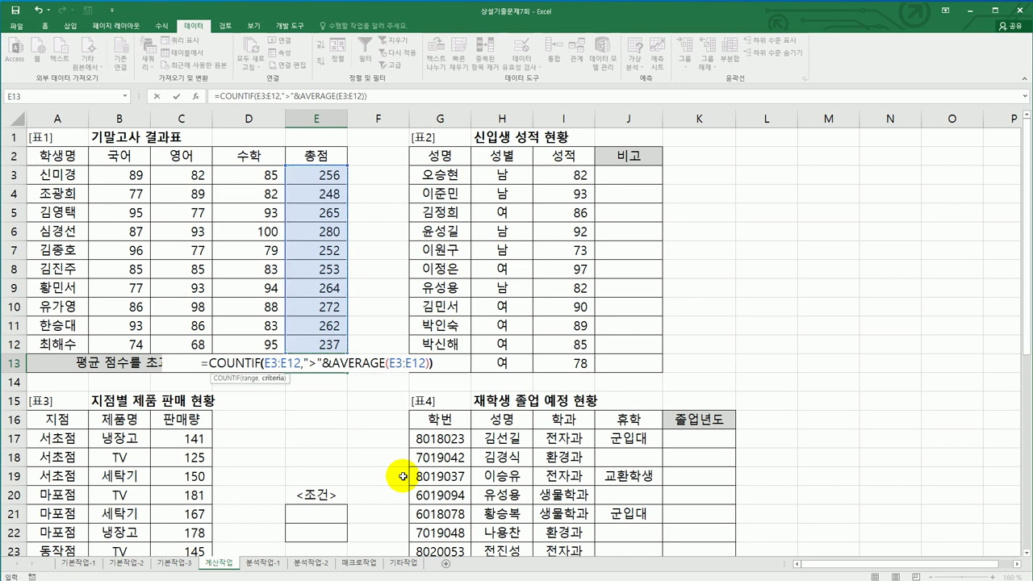
pyautogui.hotkey('ctrl', 'Return')
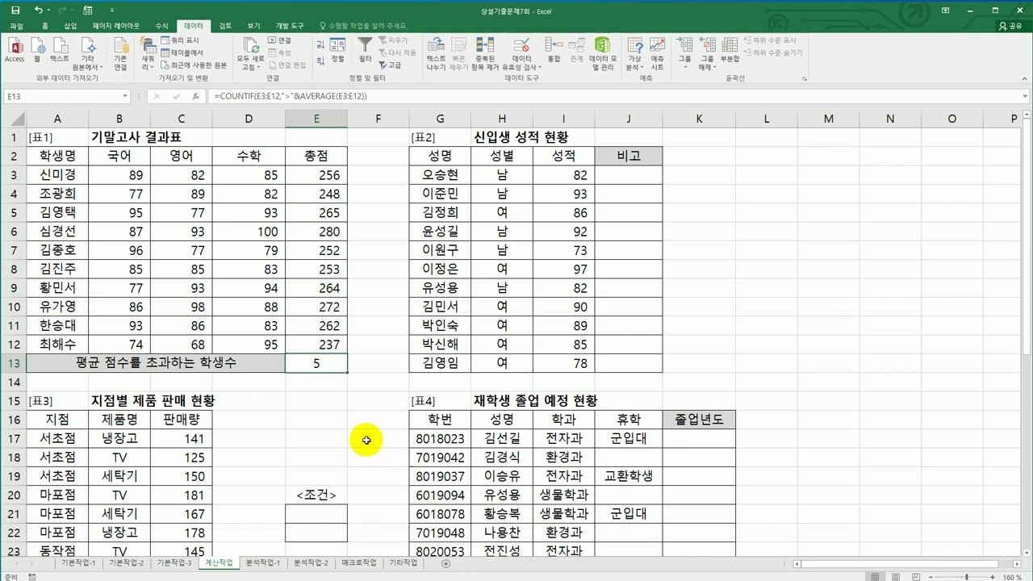
# - Calculate the average of the 총점 range E3:E12 in the empty cell E15 as a check
pyautogui.click(341, 410)
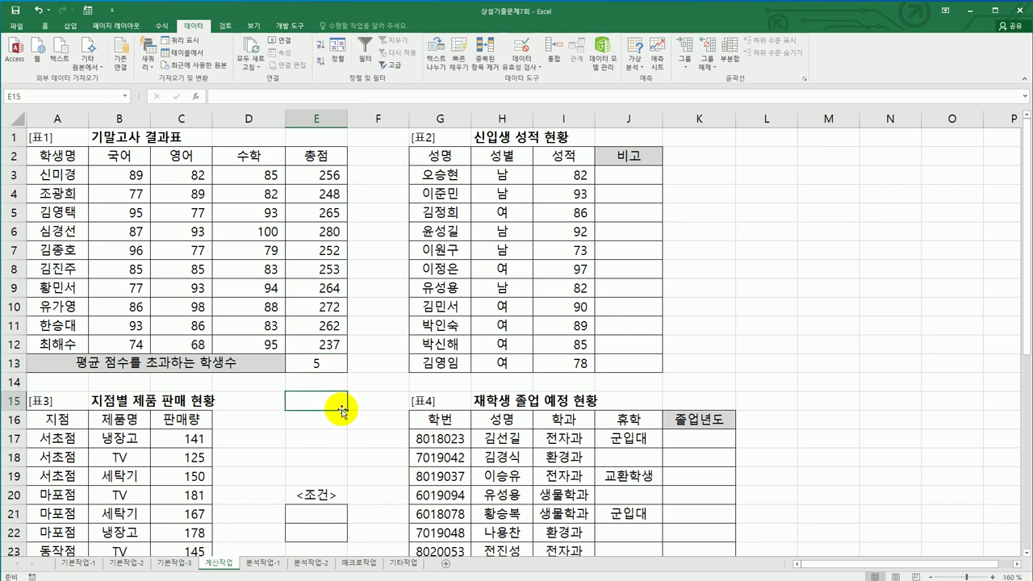
pyautogui.write('=av')
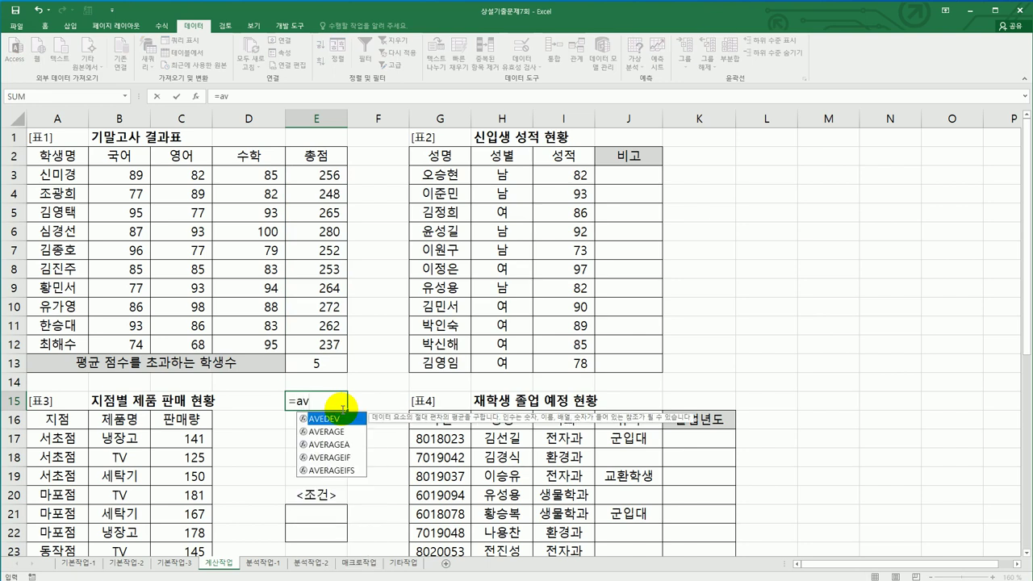
pyautogui.press('Down')
pyautogui.press('Tab')
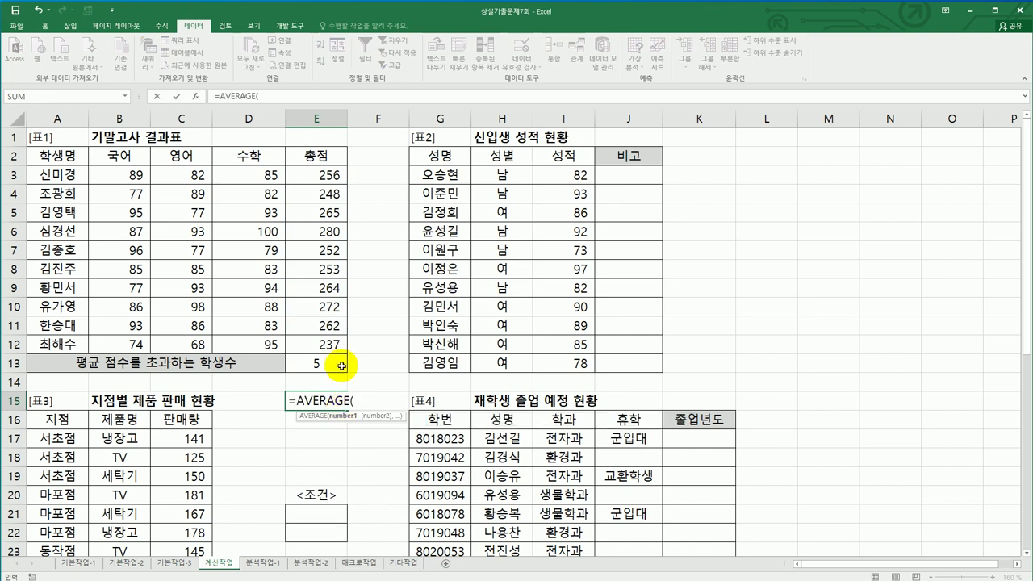
pyautogui.click(322, 177)
pyautogui.moveTo(322, 177); pyautogui.dragTo(310, 336)
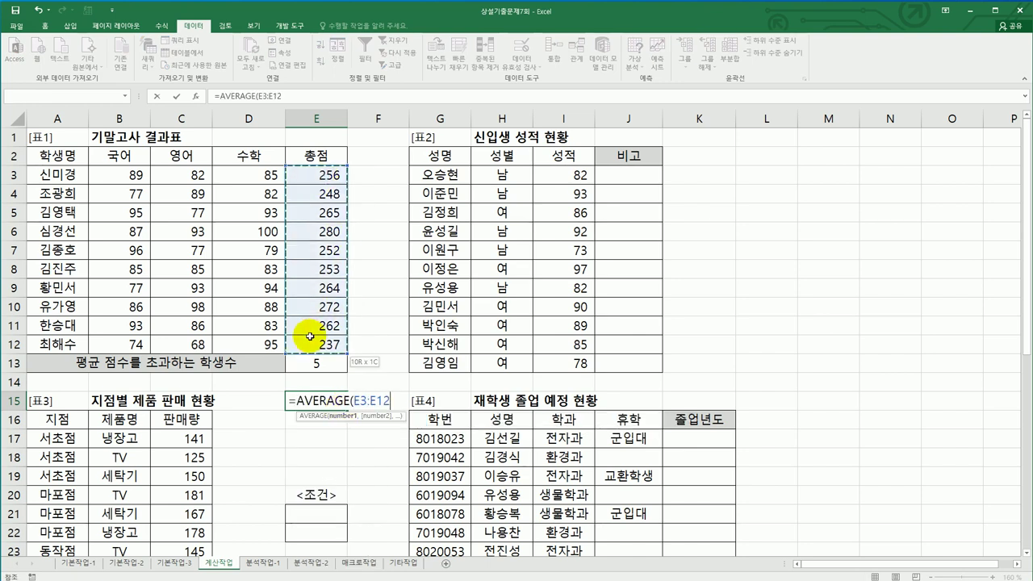
pyautogui.press('Return')
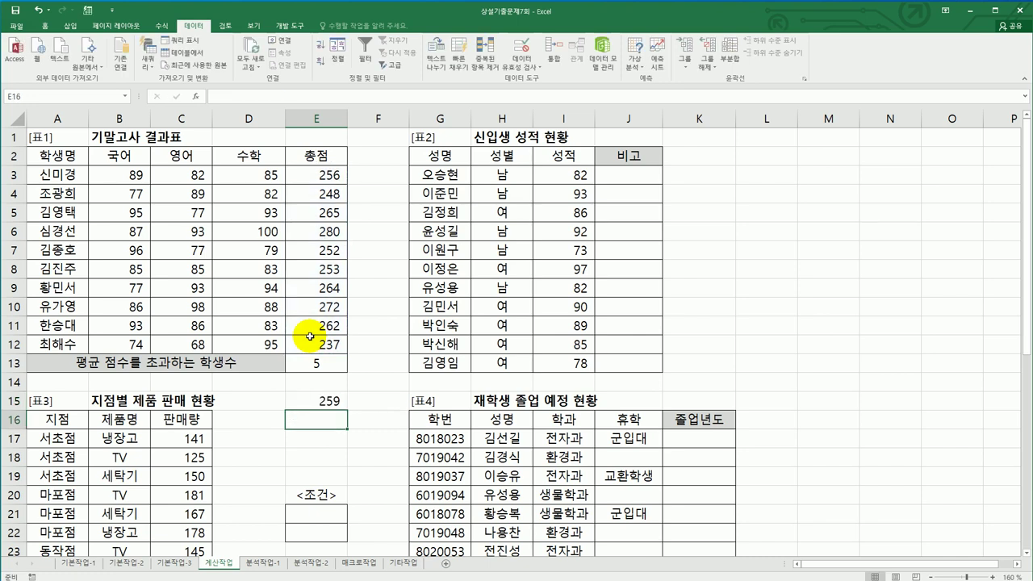
# - Pick out the 총점 values above the average to verify the E13 count, and clear the check formula from E15
pyautogui.click(309, 400)
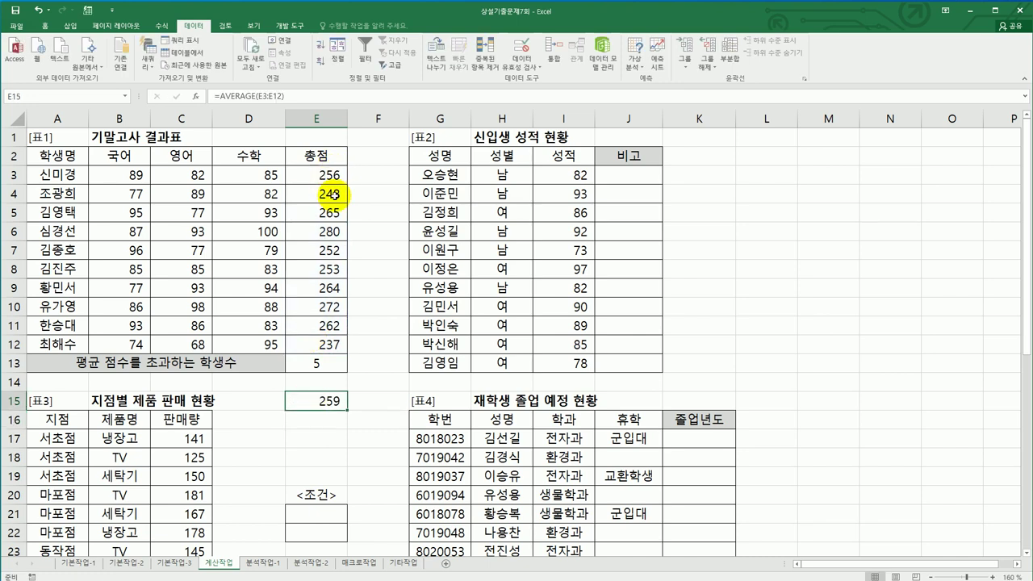
pyautogui.click(332, 212)
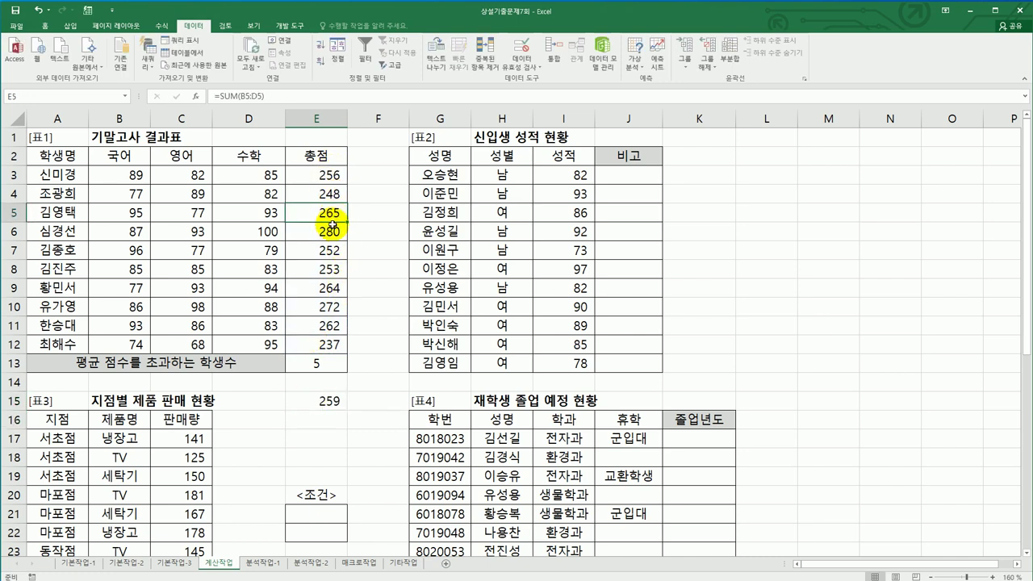
pyautogui.keyDown('ctrl'); pyautogui.click(332, 231); pyautogui.keyUp('ctrl')
pyautogui.keyDown('ctrl'); pyautogui.click(336, 284); pyautogui.keyUp('ctrl')
pyautogui.keyDown('ctrl'); pyautogui.click(331, 305); pyautogui.keyUp('ctrl')
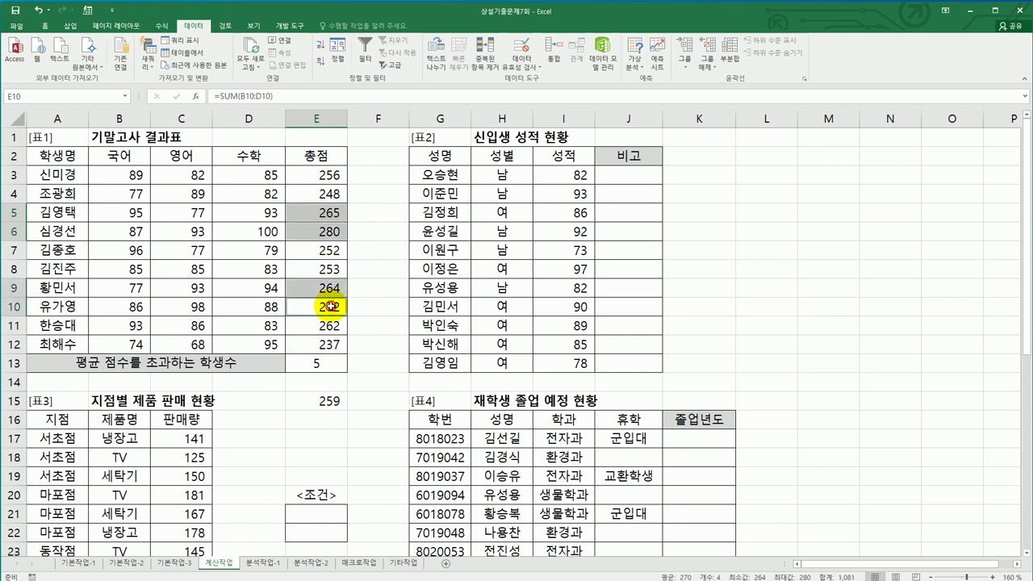
pyautogui.keyDown('ctrl'); pyautogui.click(331, 323); pyautogui.keyUp('ctrl')
pyautogui.click(339, 399)
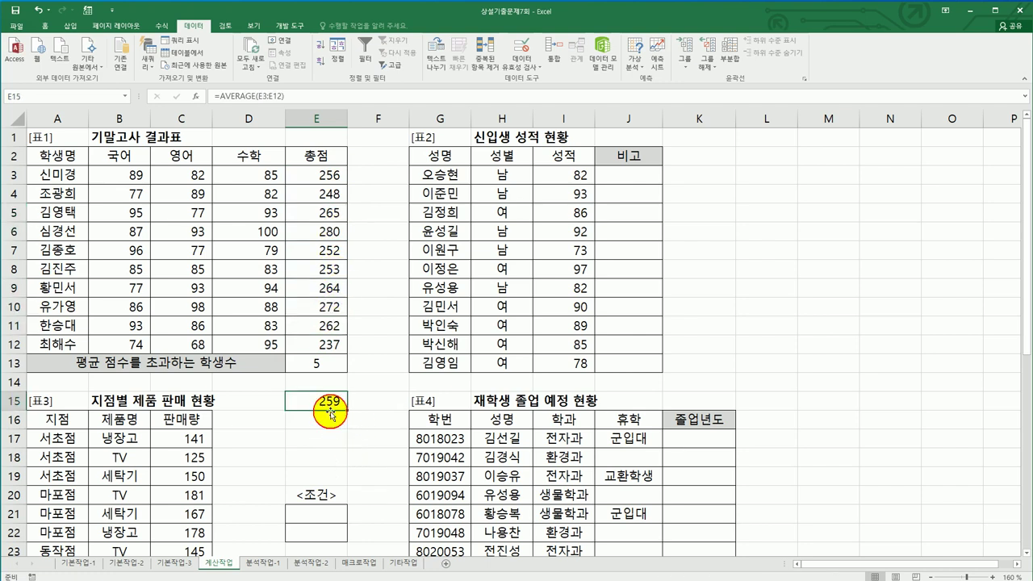
pyautogui.press('Delete')
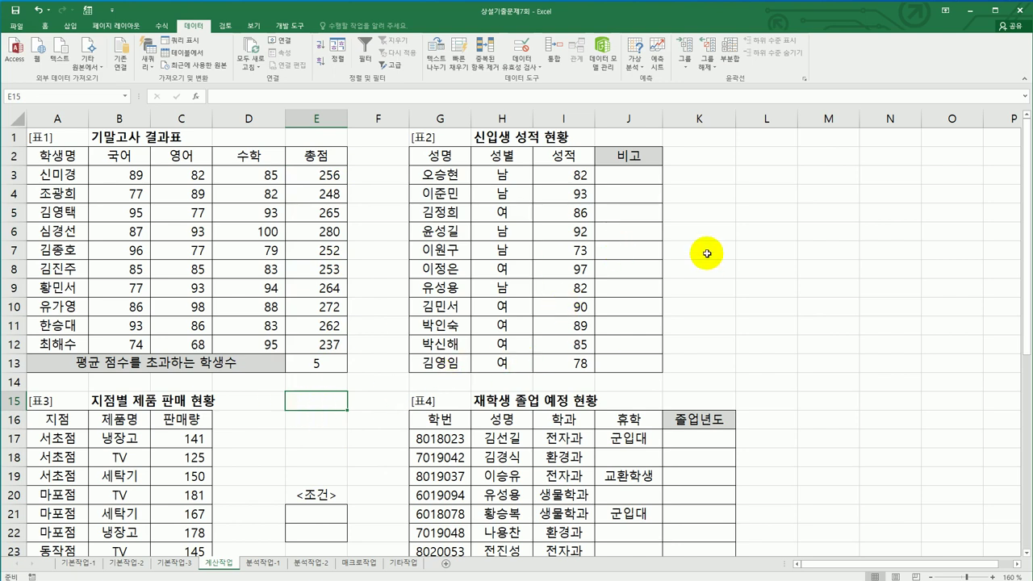
# - Start a comparison operator list with 초과 and > in L3:M3, and 미만 and < in L4:M4
pyautogui.click(761, 184)
pyautogui.write('ch')
pyautogui.press('BackSpace')
pyautogui.press('BackSpace')
pyautogui.write('초과')
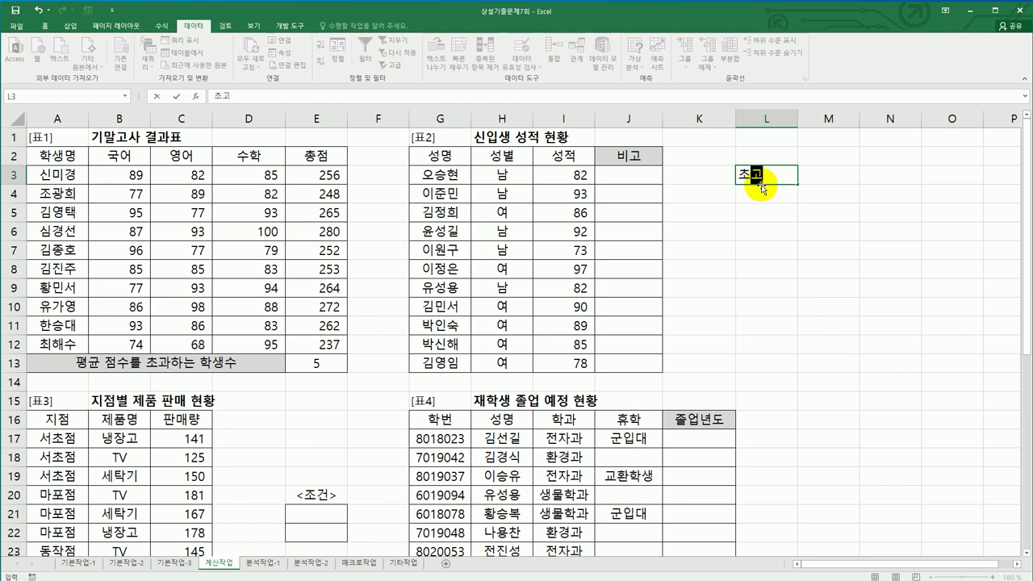
pyautogui.press('Tab')
pyautogui.write('>')
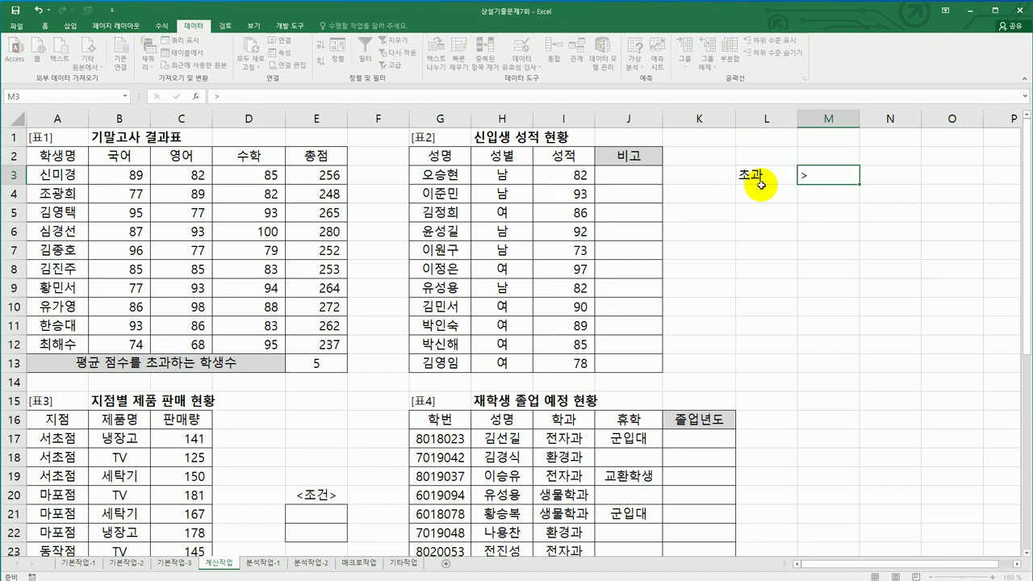
pyautogui.press('Return')
pyautogui.write('미만')
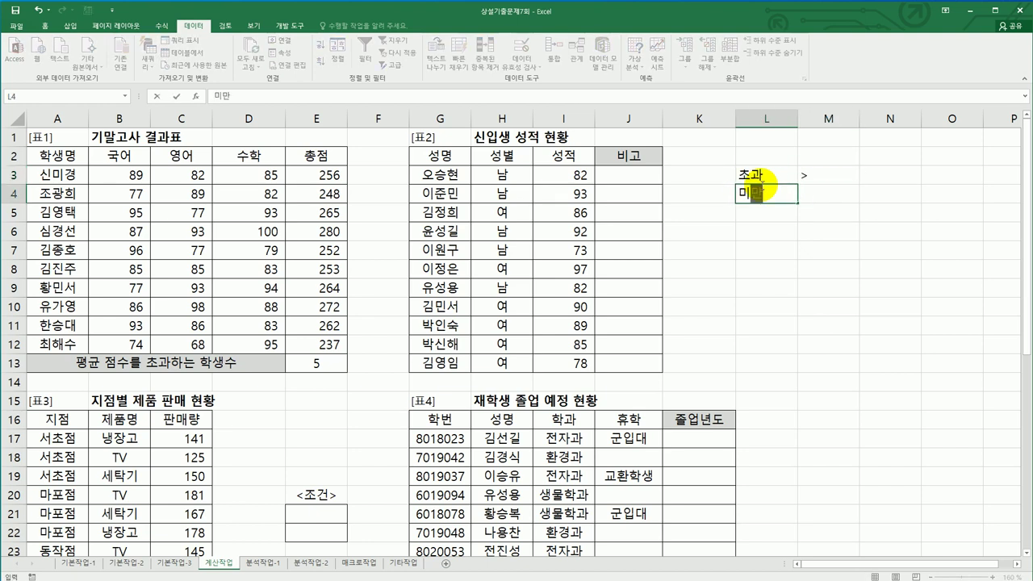
pyautogui.press('Tab')
pyautogui.write('<')
pyautogui.press('Return')
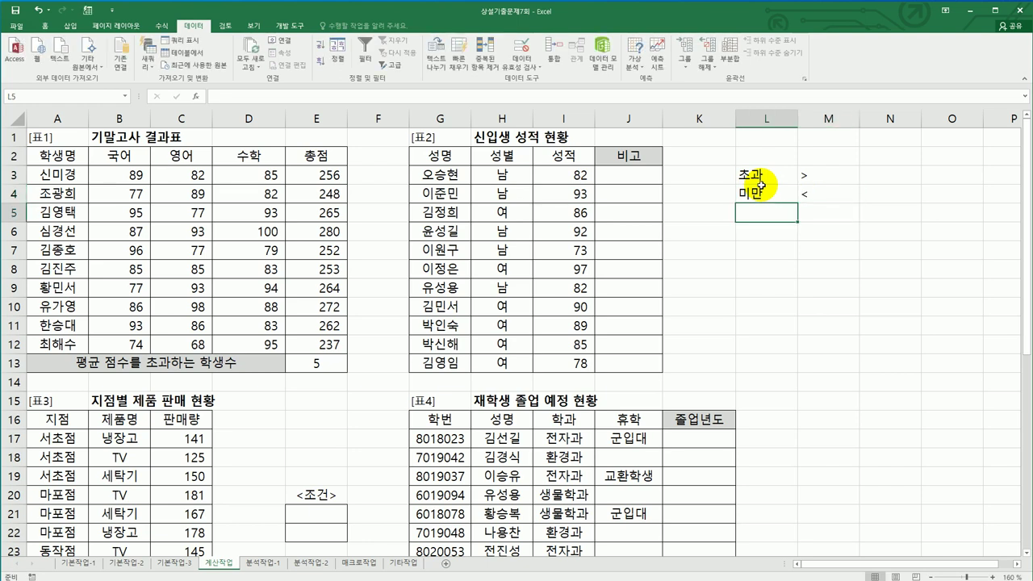
# - Extend the operator list with 이상 and >= in L5:M5, and 이하 and <= in L6:M6
pyautogui.write('이상')
pyautogui.press('Right')
pyautogui.write('>=')
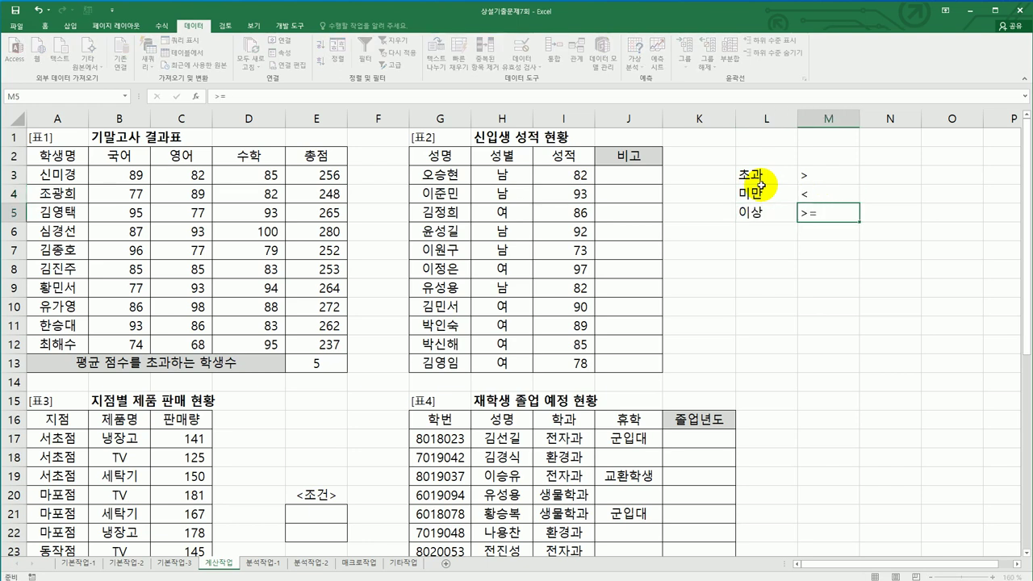
pyautogui.press('Return')
pyautogui.write('이하')
pyautogui.press('Tab')
pyautogui.write('<=')
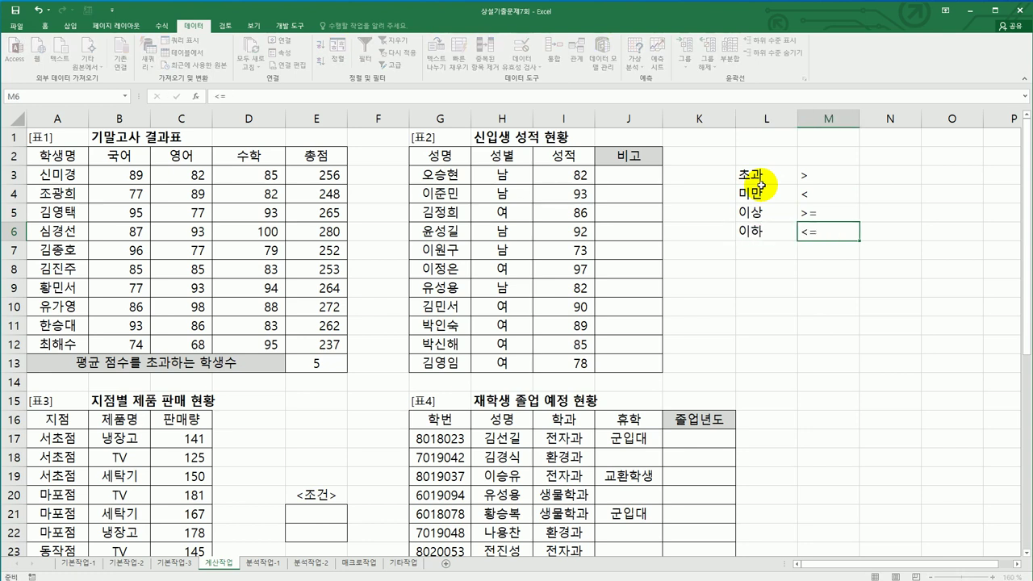
pyautogui.press('Return')
# - Append (큰) to the 초과 label in L3 and (작은) to the 미만 label in L4, and review the operator list
pyautogui.moveTo(763, 182); pyautogui.dragTo(837, 224)
pyautogui.doubleClick(772, 177)
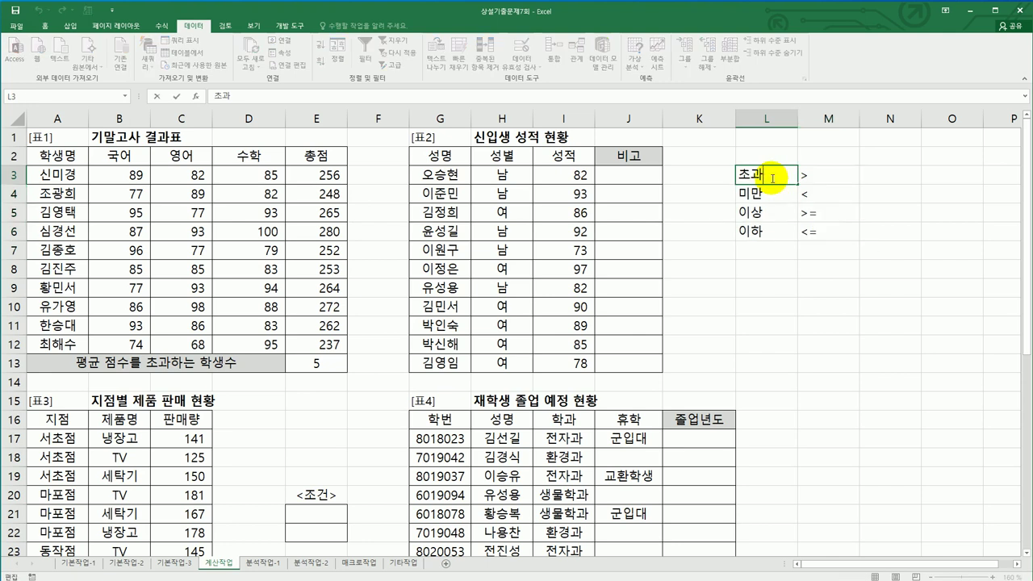
pyautogui.write('(큰)')
pyautogui.press('Return')
pyautogui.press('F2')
pyautogui.write('(ㅈ')
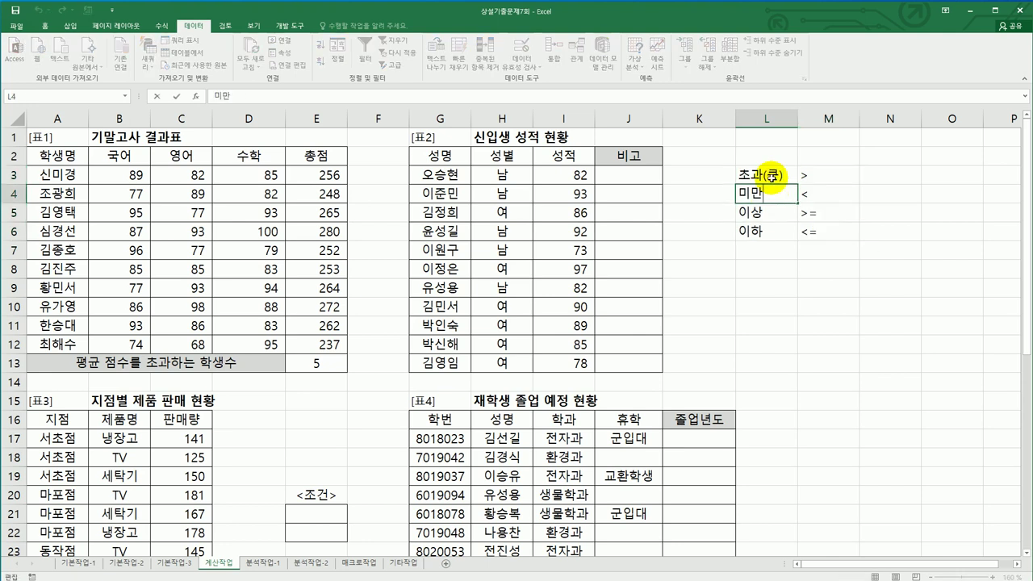
pyautogui.write('ㅏㄱ은)')
pyautogui.press('Return')
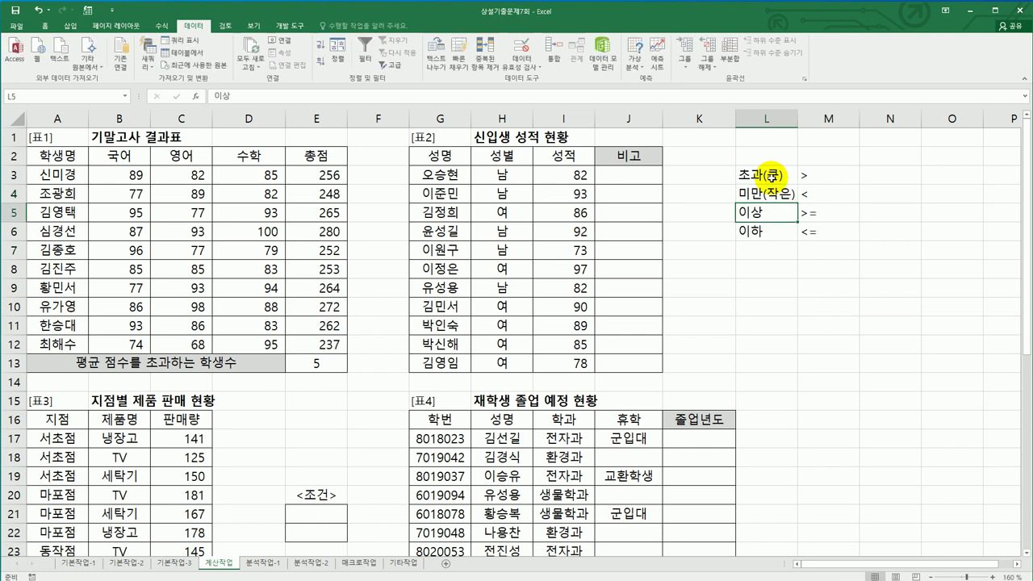
pyautogui.moveTo(771, 175)
pyautogui.mouseDown()
pyautogui.moveTo(797, 224)
pyautogui.moveTo(815, 226)
pyautogui.mouseUp()
pyautogui.moveTo(817, 176); pyautogui.dragTo(814, 232)
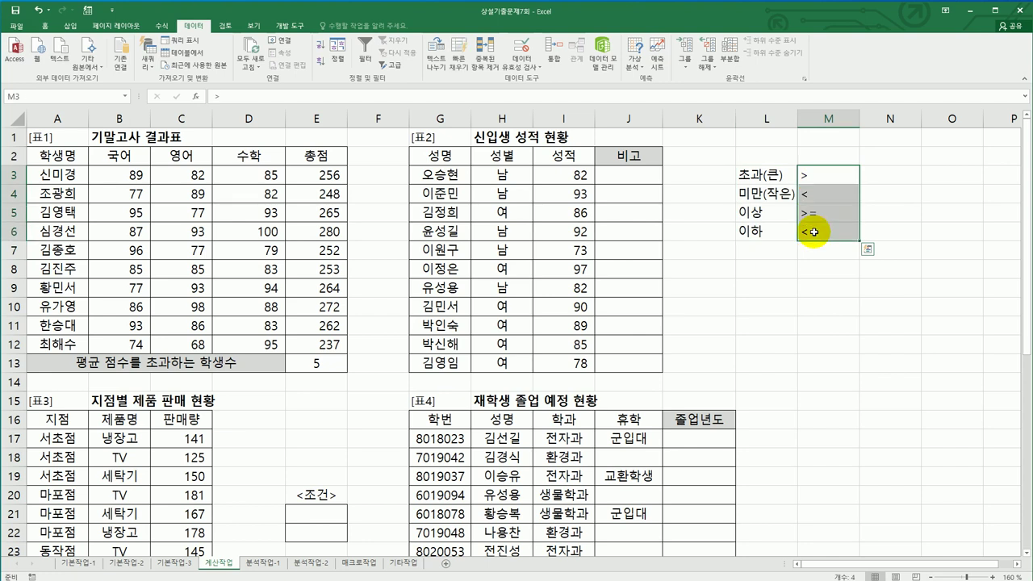
# - Rank the 성적 scores in 표2 with =RANK.EQ(I3,$I$3:$I$13) in J3, and fill the formula down to J13
pyautogui.click(637, 181)
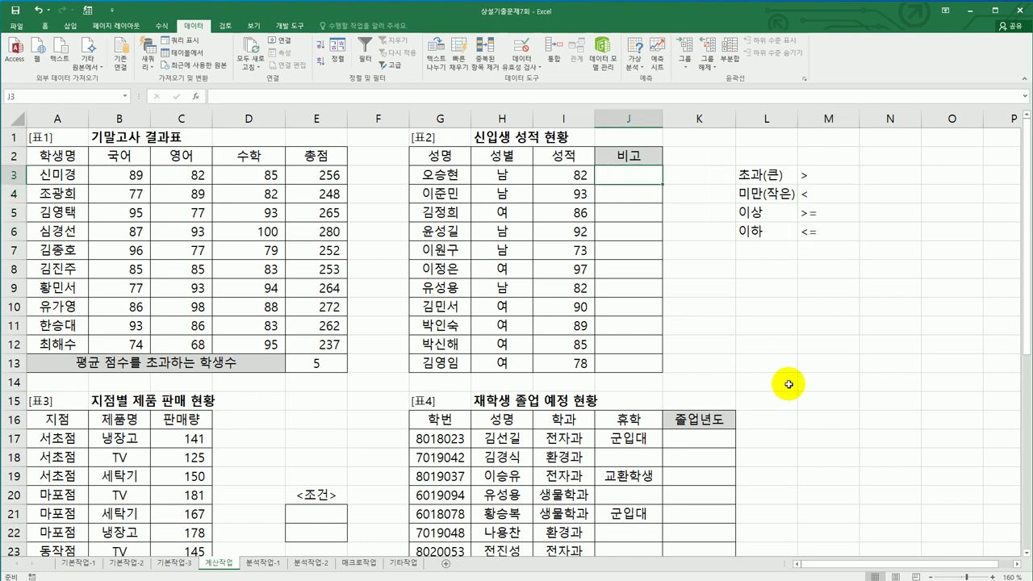
pyautogui.write('=')
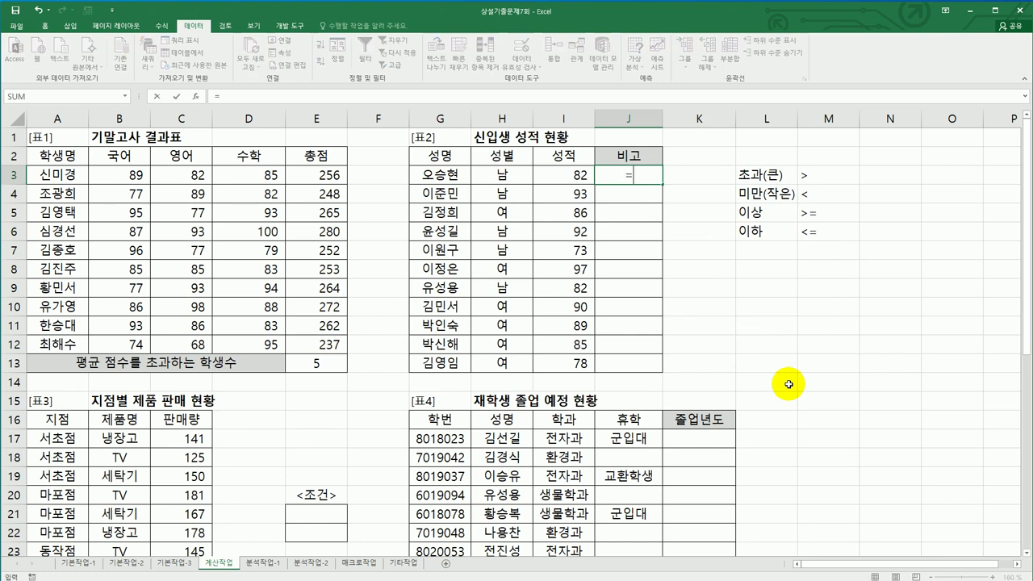
pyautogui.write('rank')
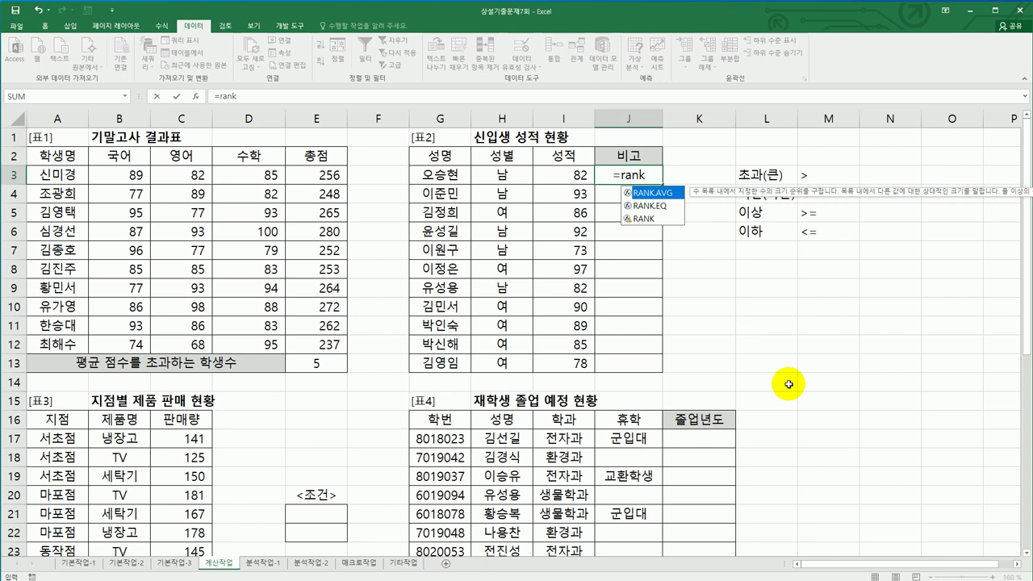
pyautogui.doubleClick(667, 206)
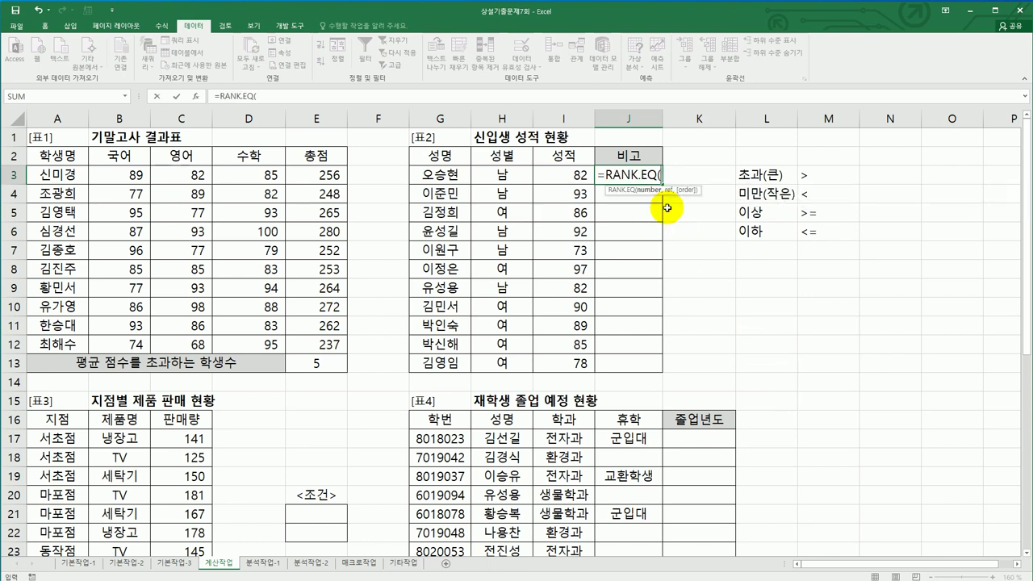
pyautogui.click(571, 177)
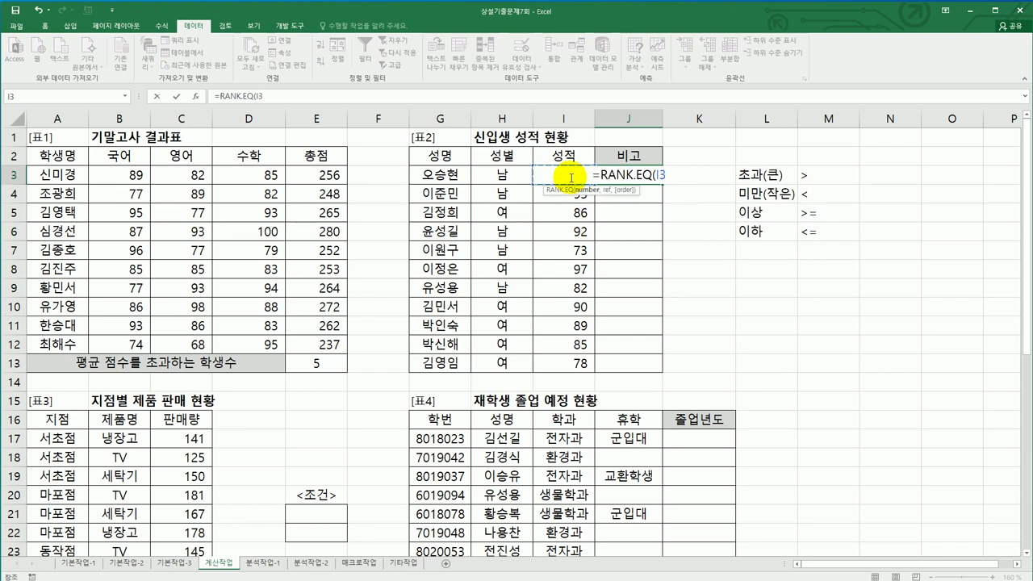
pyautogui.write(',')
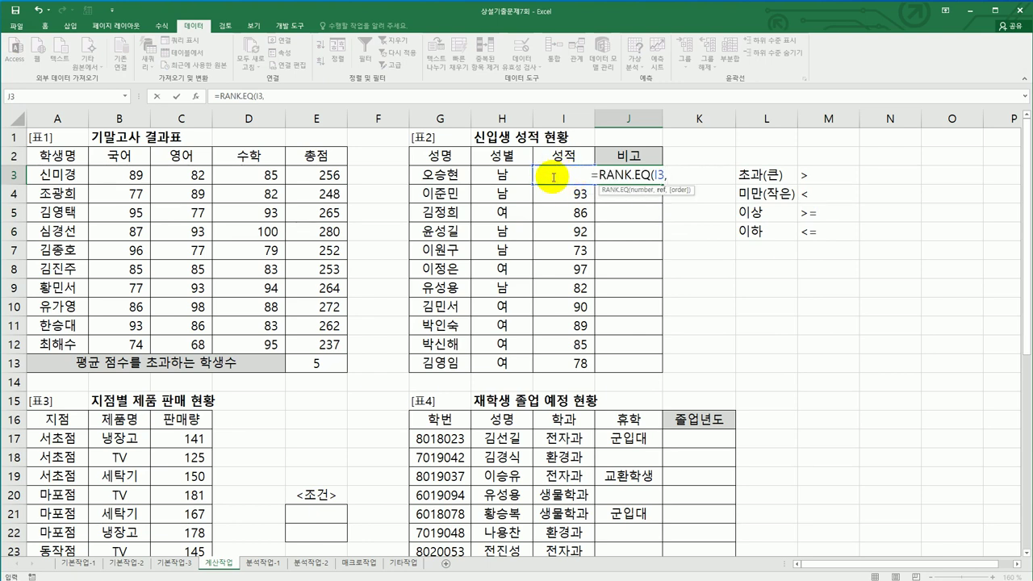
pyautogui.moveTo(555, 360); pyautogui.dragTo(561, 214)
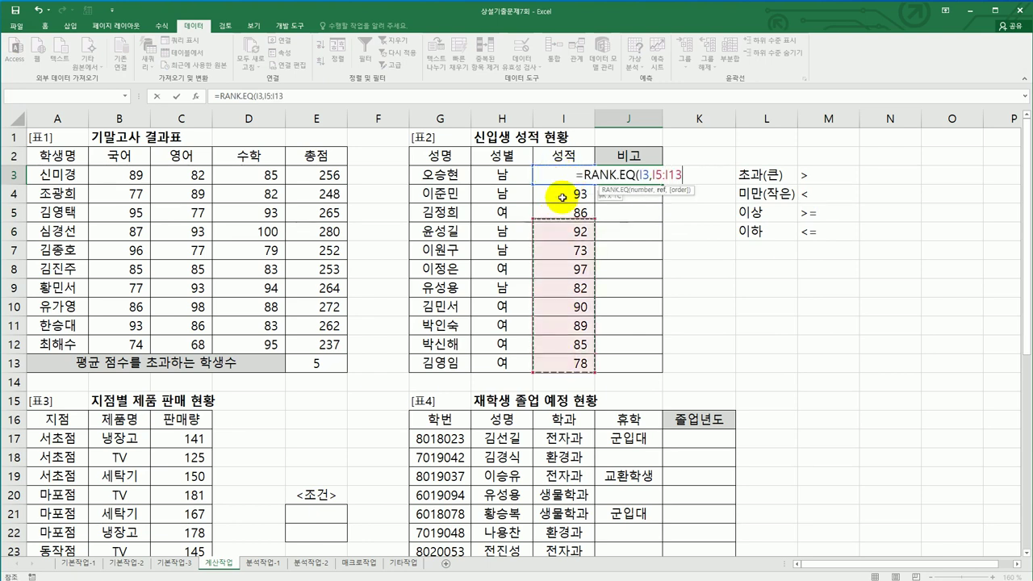
pyautogui.moveTo(565, 177); pyautogui.dragTo(565, 177)
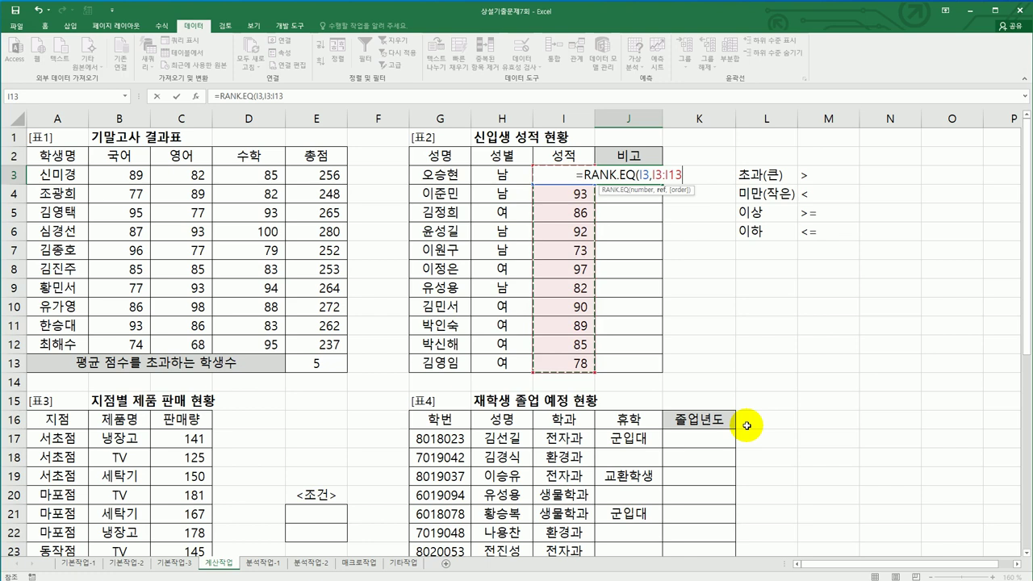
pyautogui.press('F4')
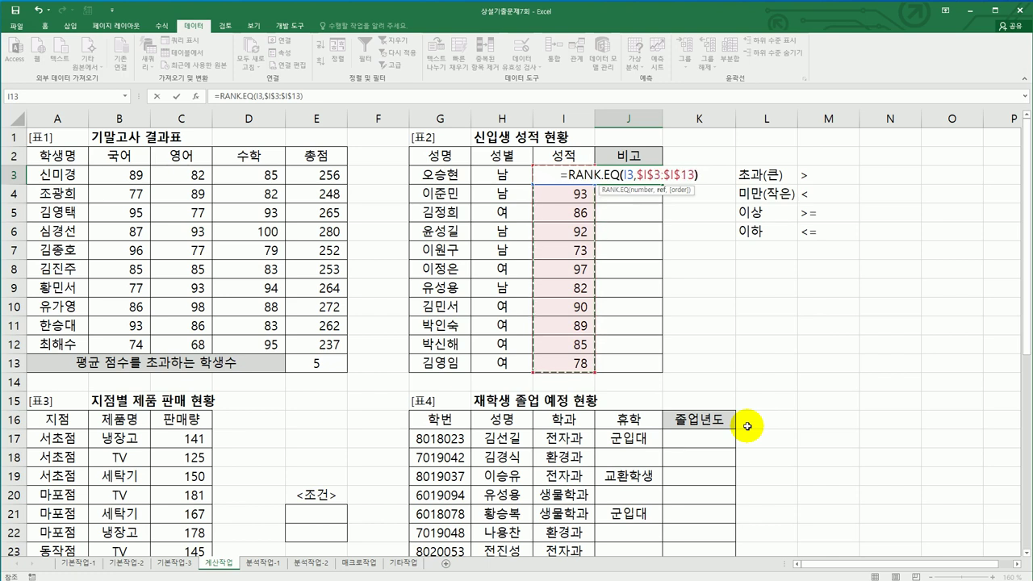
pyautogui.press('Return')
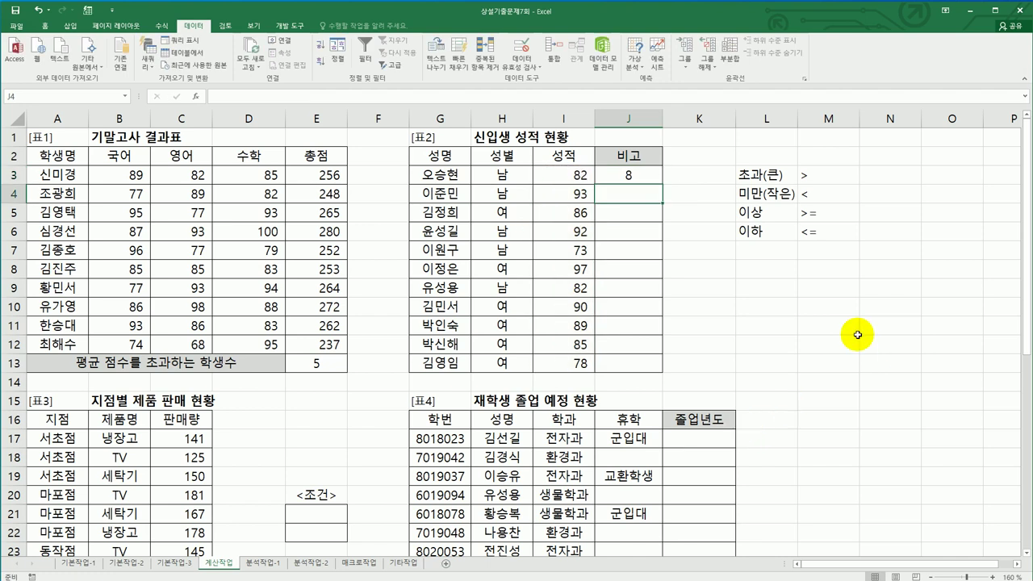
pyautogui.click(653, 176)
pyautogui.moveTo(662, 188); pyautogui.dragTo(662, 364)
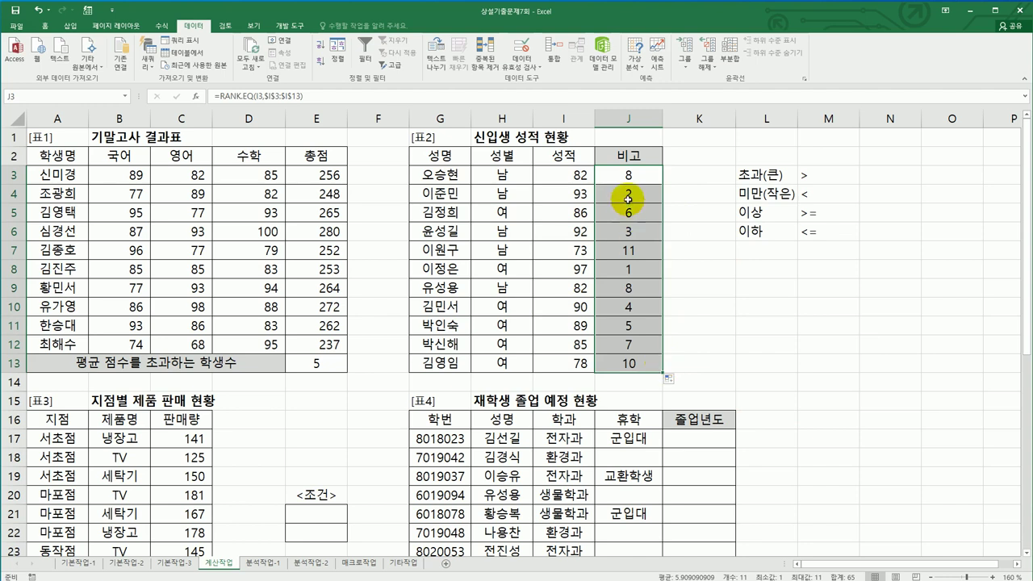
# - Wrap the J3 rank formula in CHOOSE as its index number, and open the function's arguments for editing
pyautogui.click(612, 177)
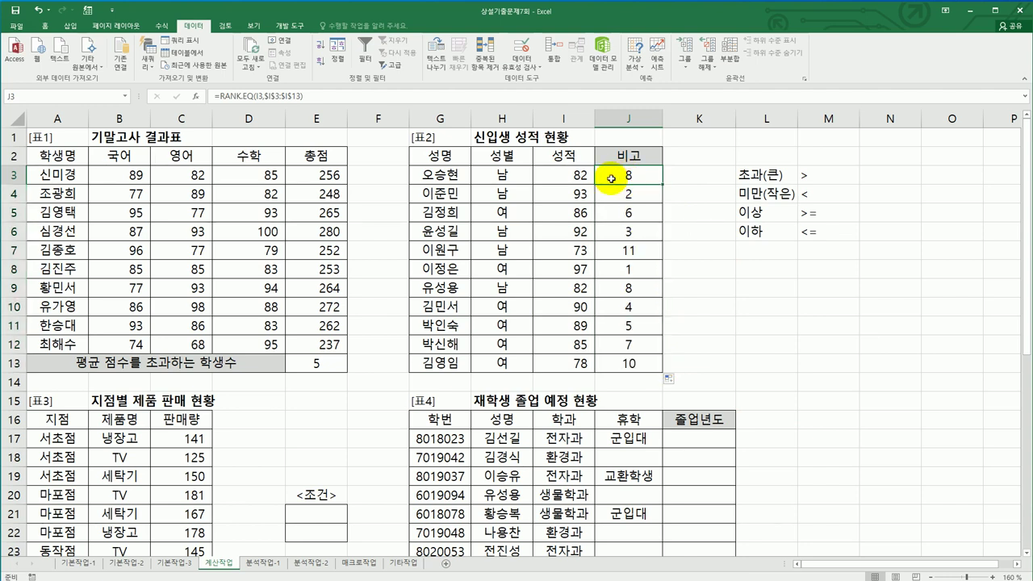
pyautogui.doubleClick(612, 179)
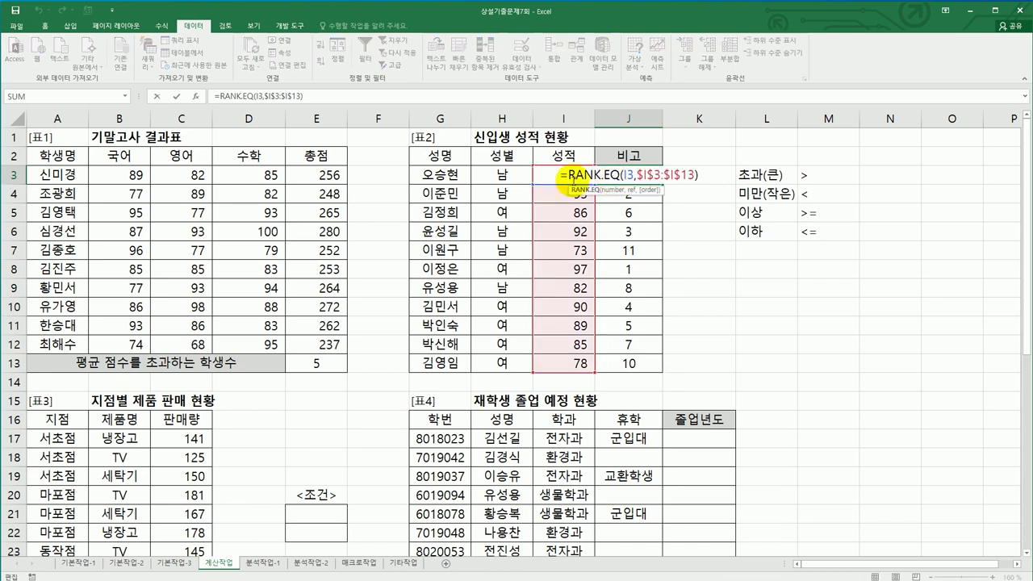
pyautogui.write('CHOOSE(')
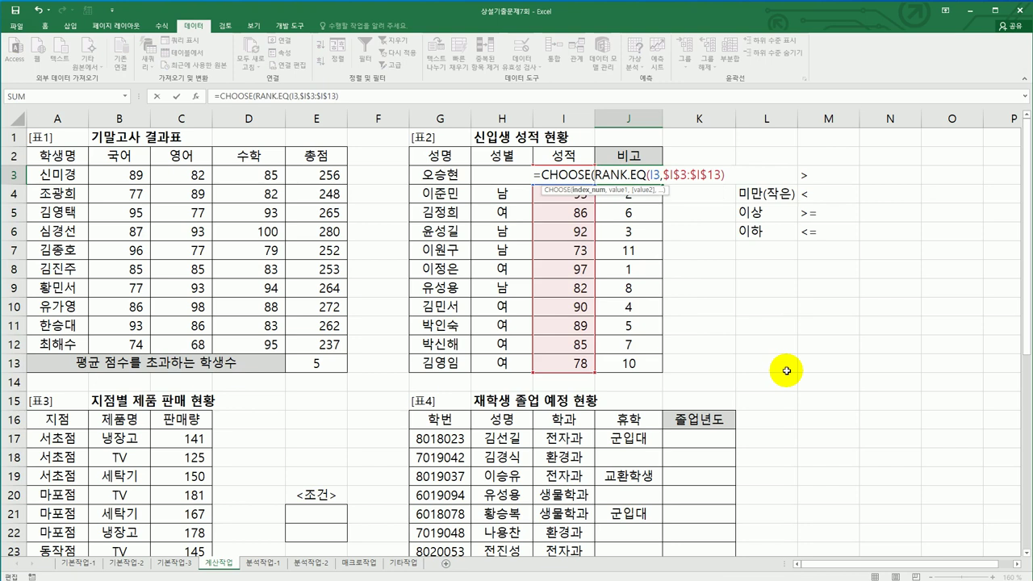
pyautogui.click(726, 175)
pyautogui.write(',')
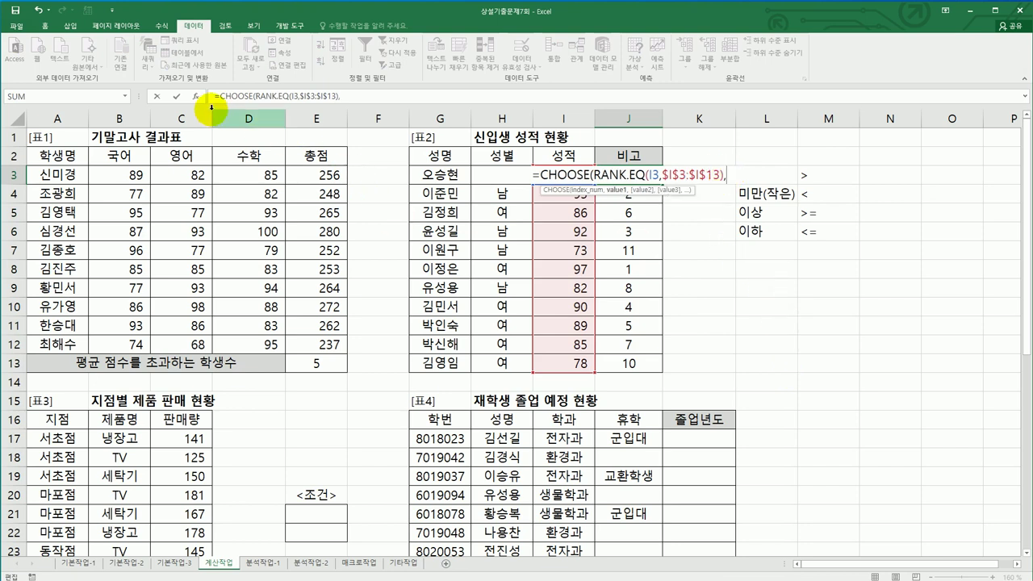
pyautogui.click(195, 96)
pyautogui.moveTo(590, 206); pyautogui.dragTo(643, 272)
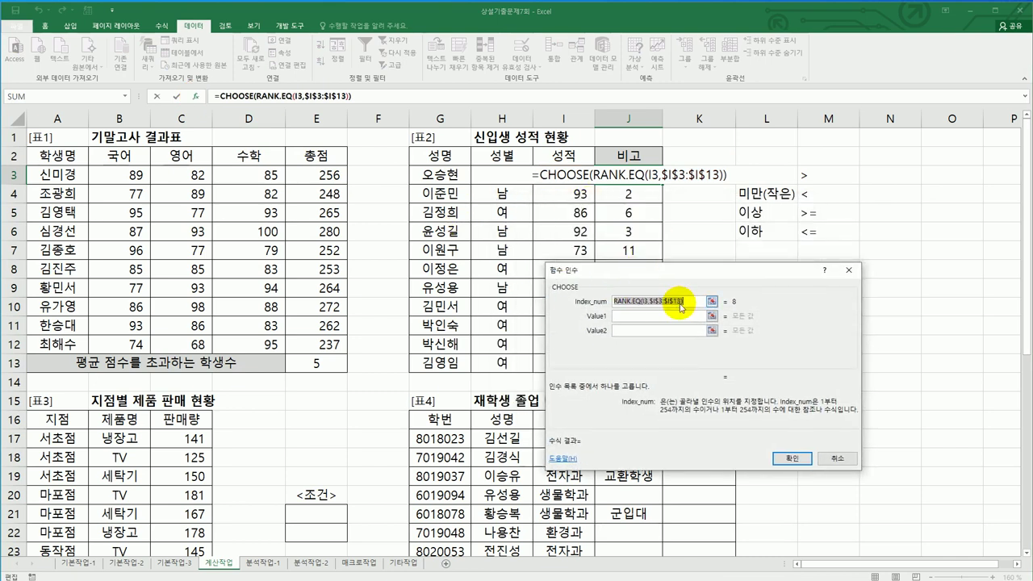
# - Set CHOOSE Value1 to 수석 and Value2 to 차석, and fill the J3 formula down to J13
pyautogui.click(662, 316)
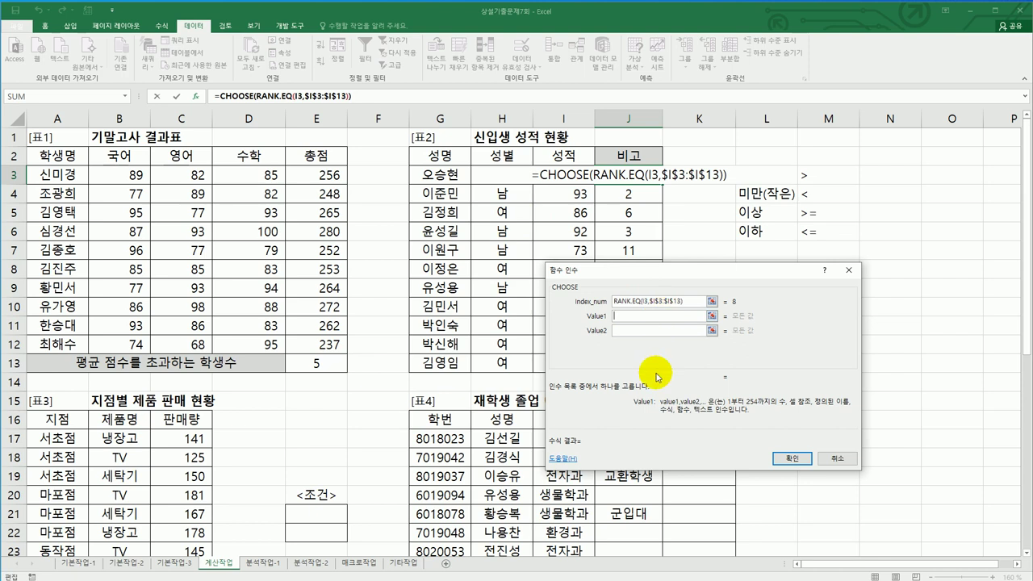
pyautogui.write('ㅅ수석')
pyautogui.press('Tab')
pyautogui.write('찻')
pyautogui.write('석')
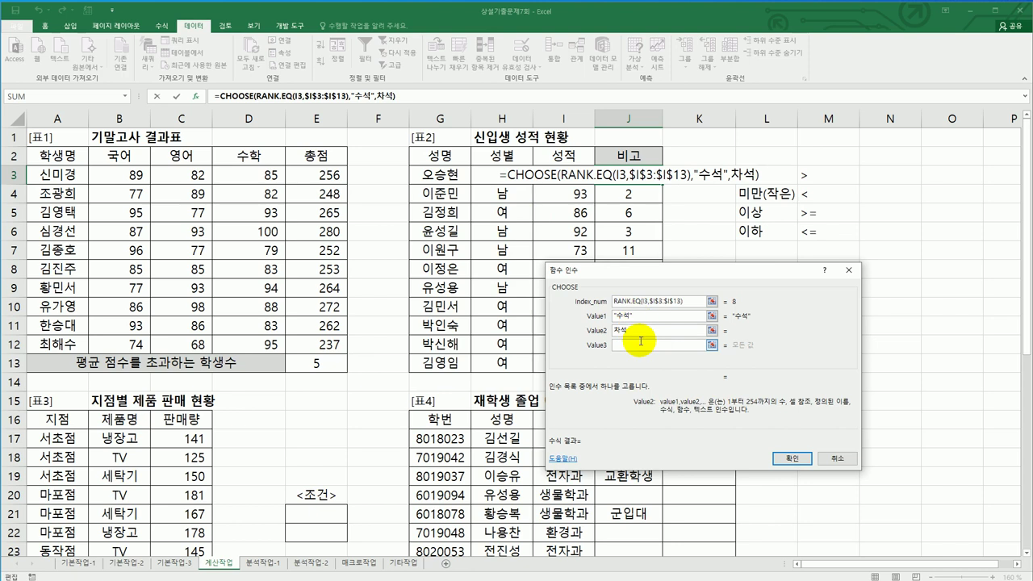
pyautogui.click(781, 457)
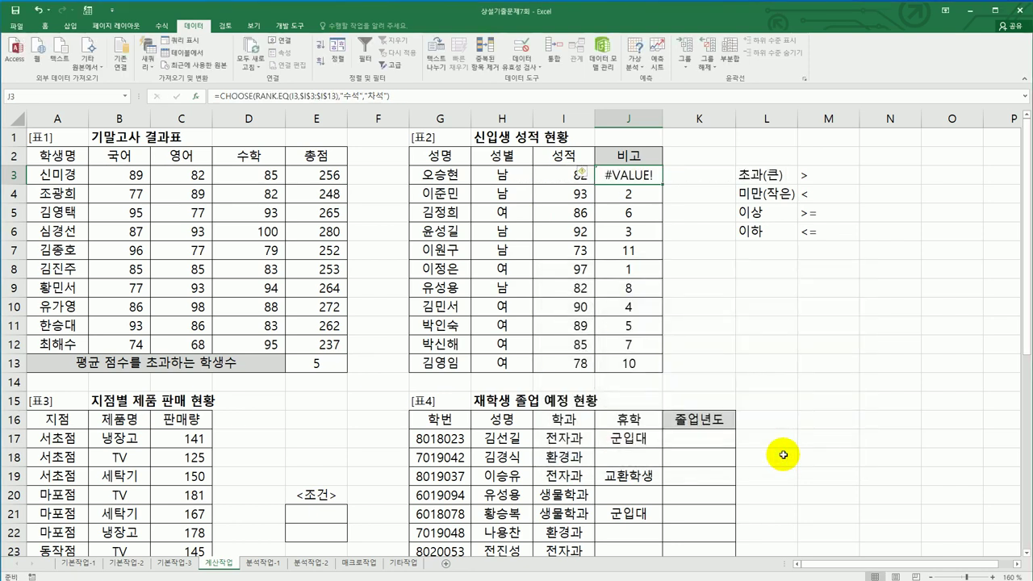
pyautogui.moveTo(662, 184); pyautogui.dragTo(660, 366)
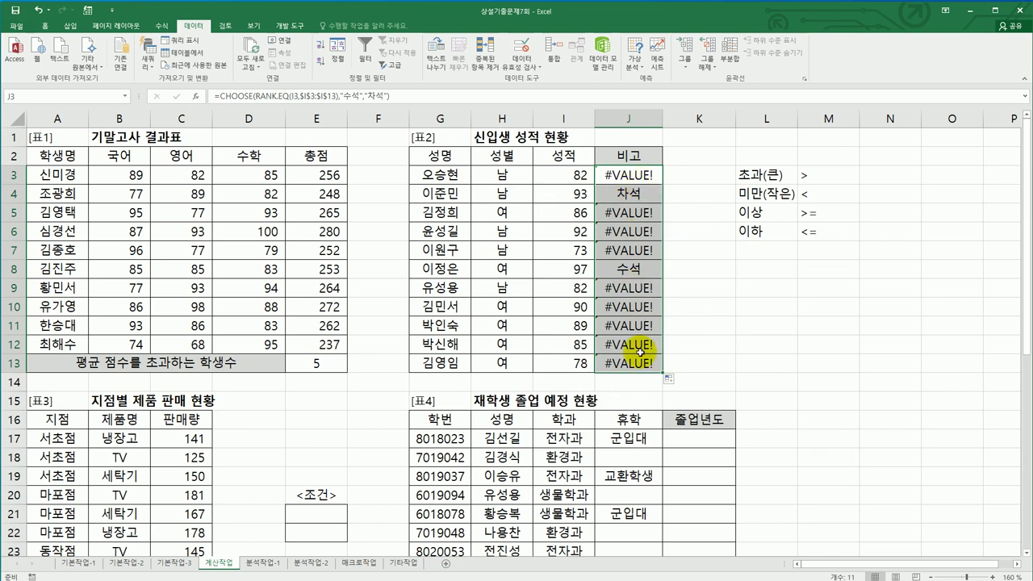
# - Wrap the J3 CHOOSE formula in IFERROR with "" as the error value, and fill it down to J13
pyautogui.click(632, 172)
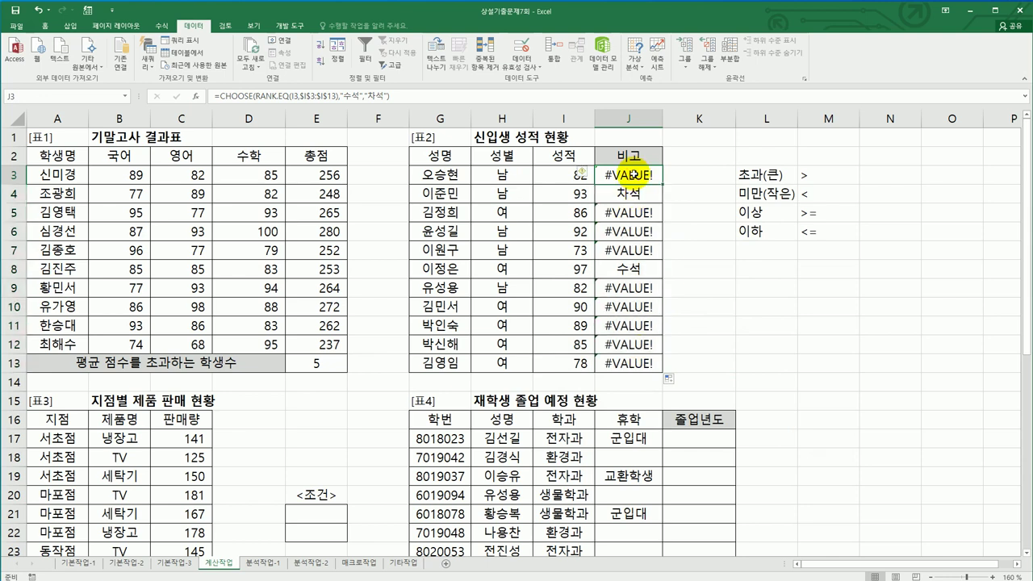
pyautogui.click(219, 96)
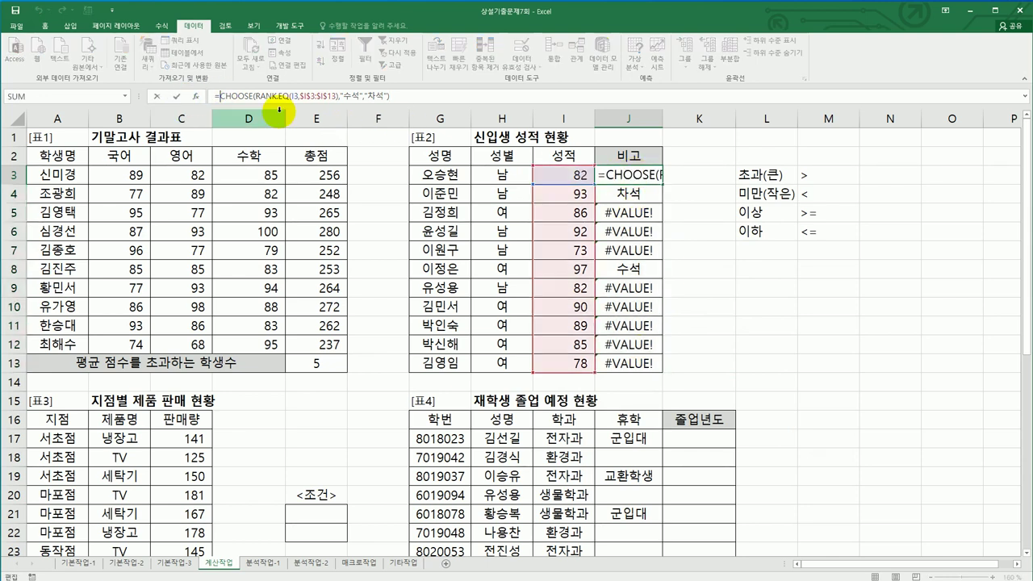
pyautogui.write('#')
pyautogui.press('BackSpace')
pyautogui.write('if')
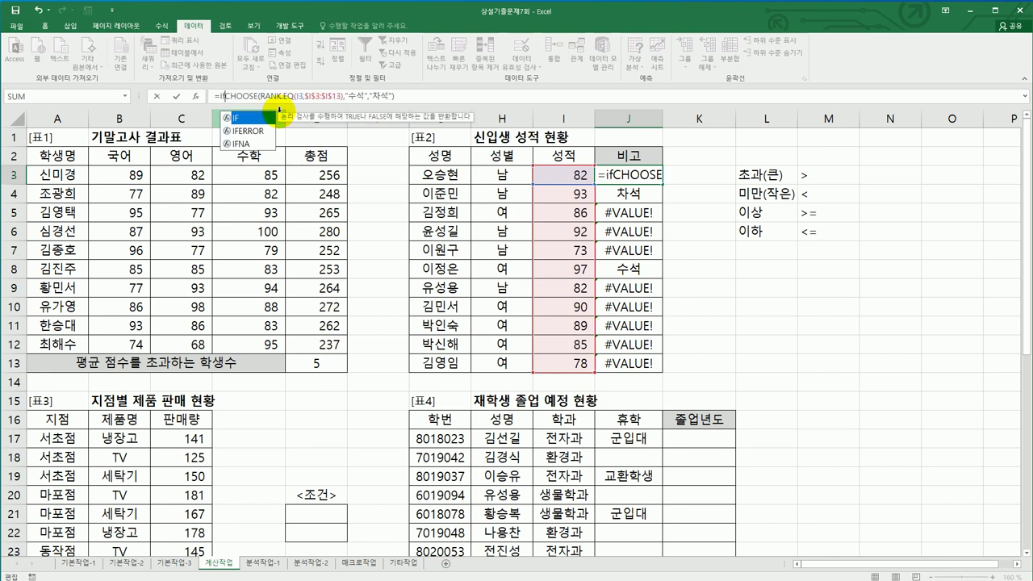
pyautogui.doubleClick(253, 130)
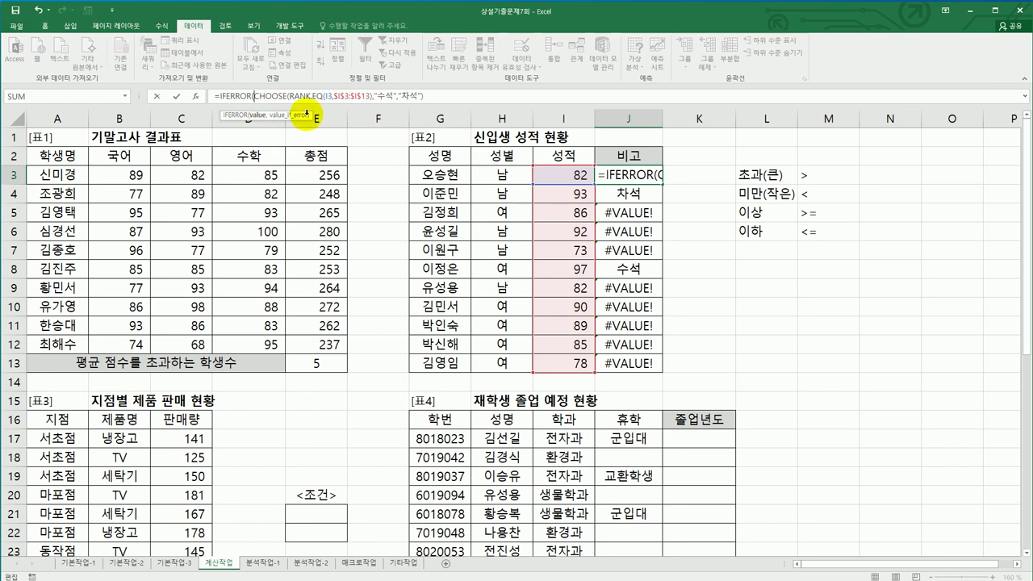
pyautogui.click(435, 97)
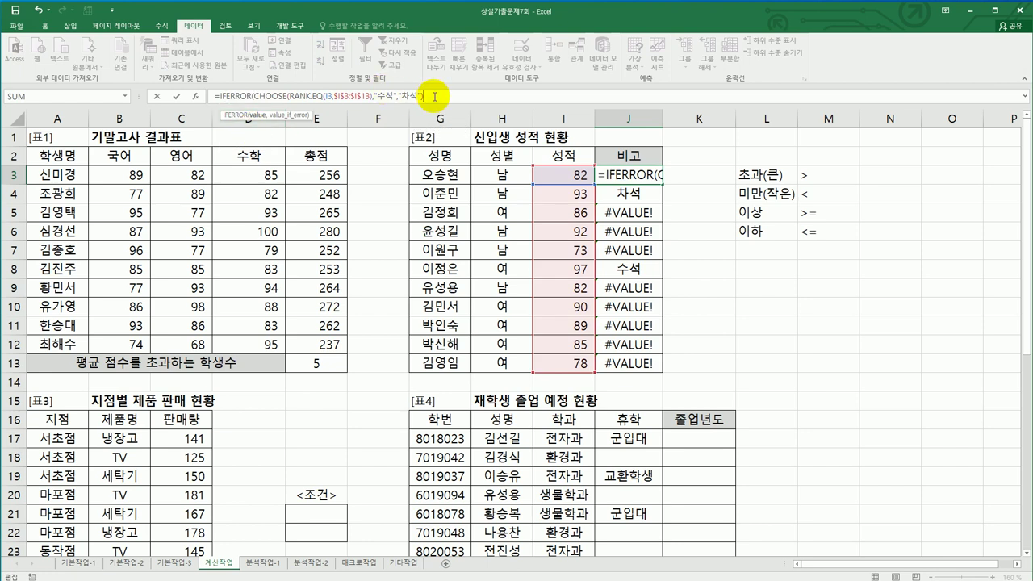
pyautogui.write('),')
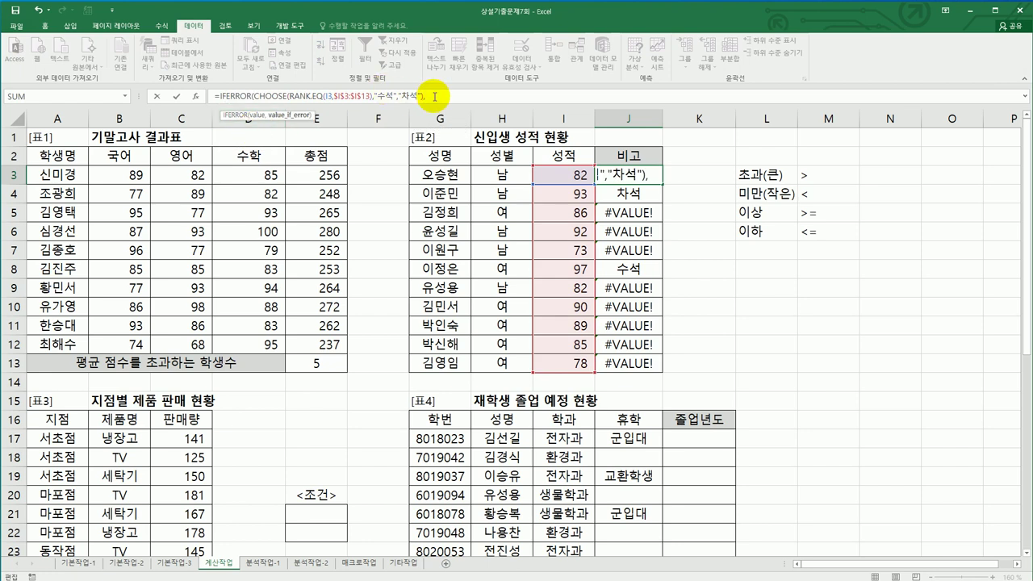
pyautogui.write('""')
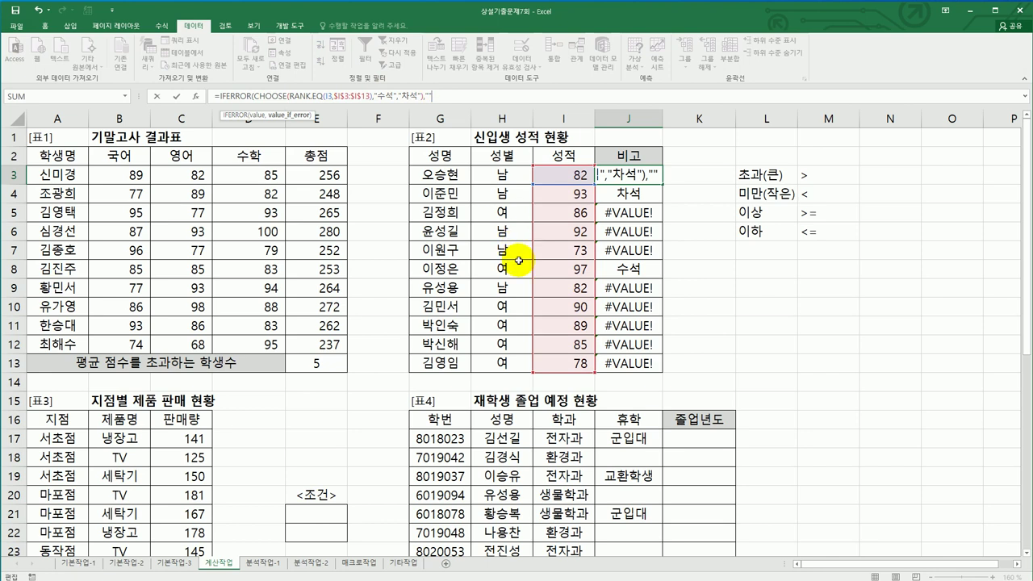
pyautogui.write(')')
pyautogui.hotkey('ctrl', 'Return')
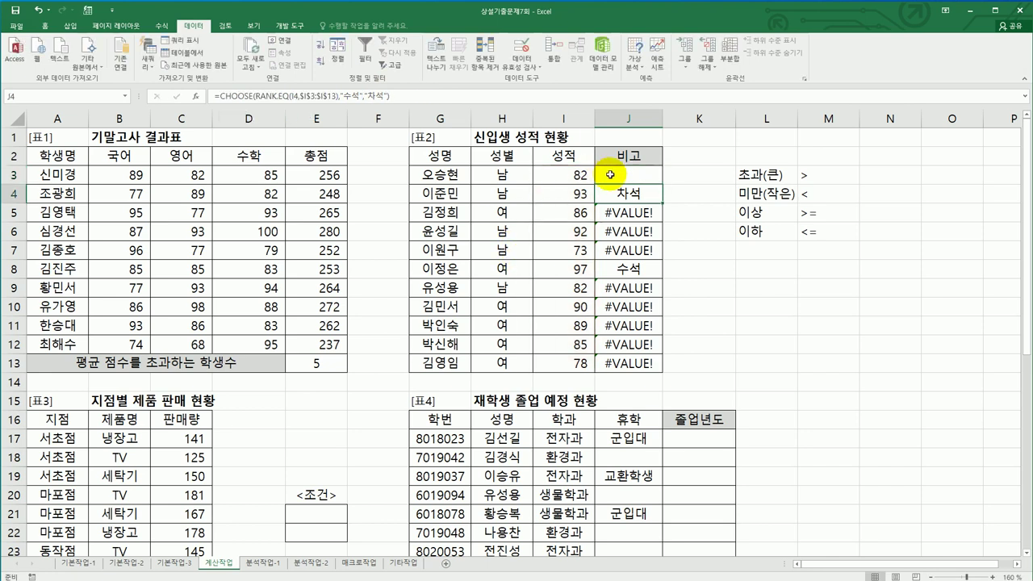
pyautogui.moveTo(662, 183); pyautogui.dragTo(642, 364)
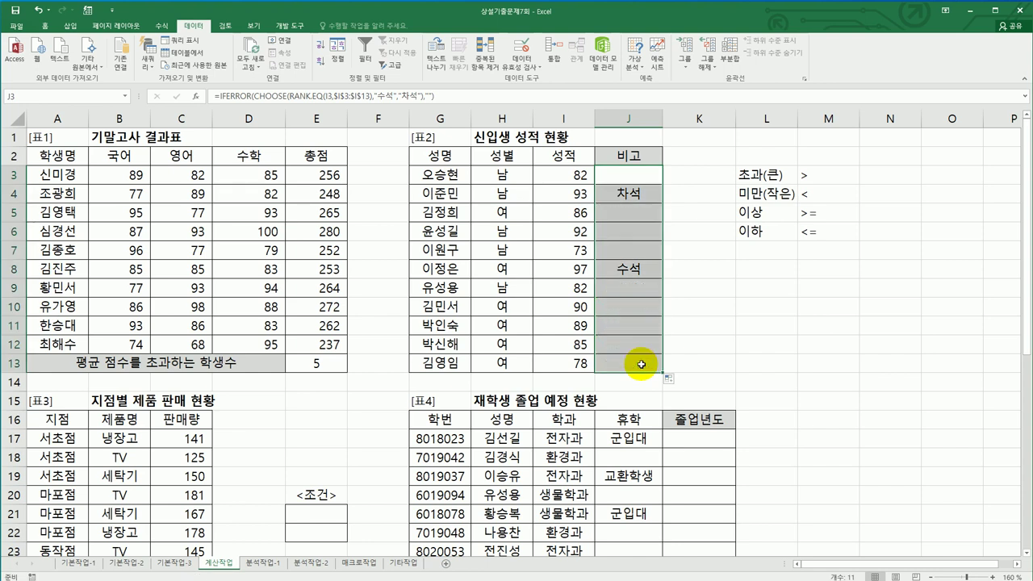
# - Copy the 제품명 header and a 세탁기 cell from 표3 into the <조건> range E21:E22
pyautogui.scroll(-3, 396, 392)
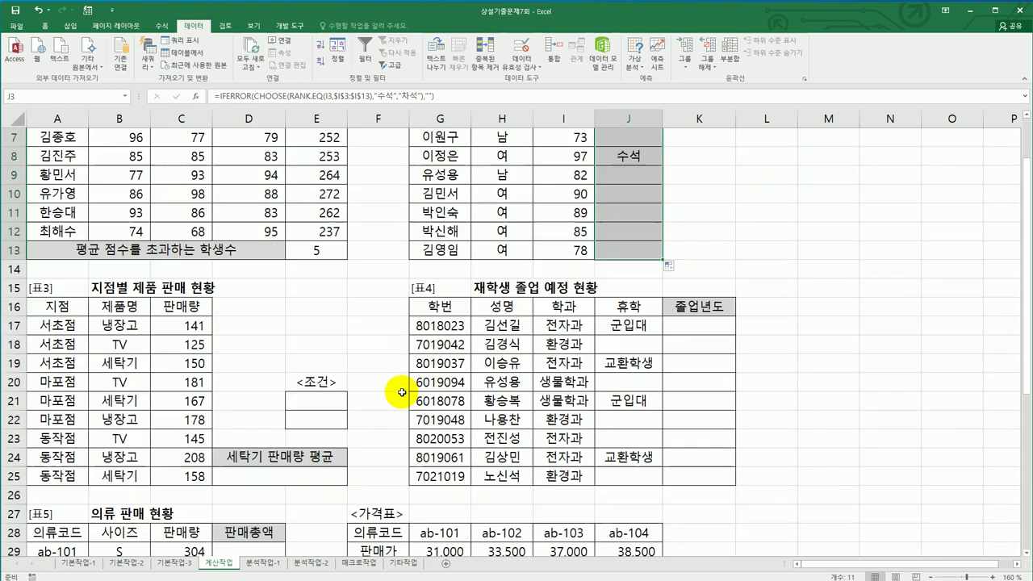
pyautogui.click(330, 371)
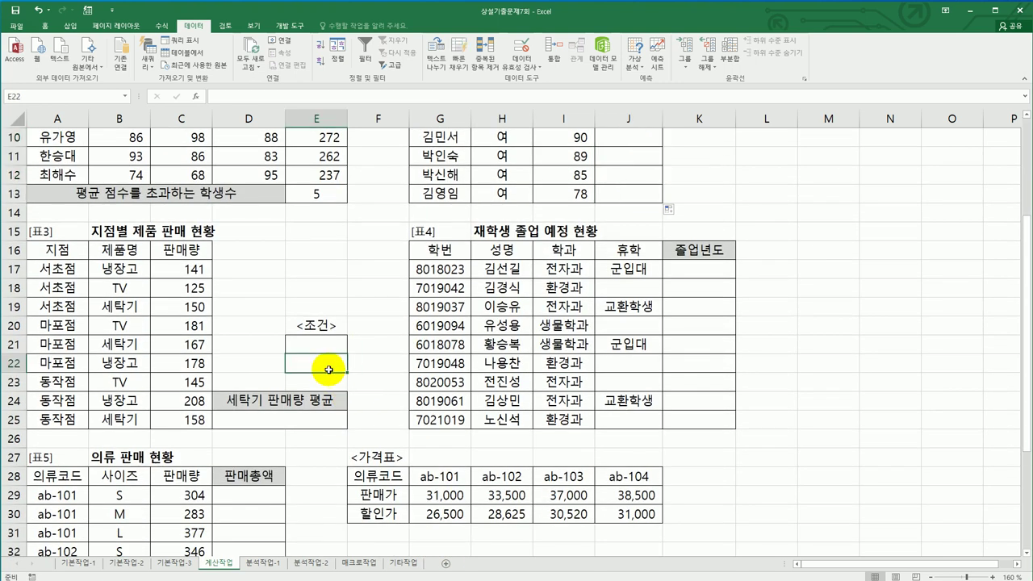
pyautogui.moveTo(119, 251)
pyautogui.mouseDown()
pyautogui.moveTo(125, 264)
pyautogui.moveTo(121, 251)
pyautogui.mouseUp()
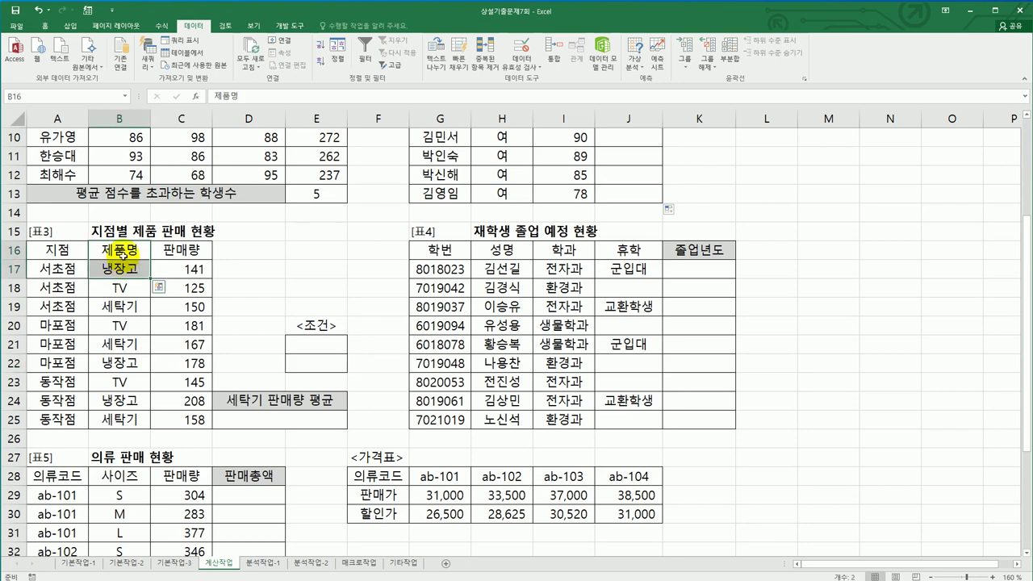
pyautogui.keyDown('ctrl'); pyautogui.click(121, 307); pyautogui.keyUp('ctrl')
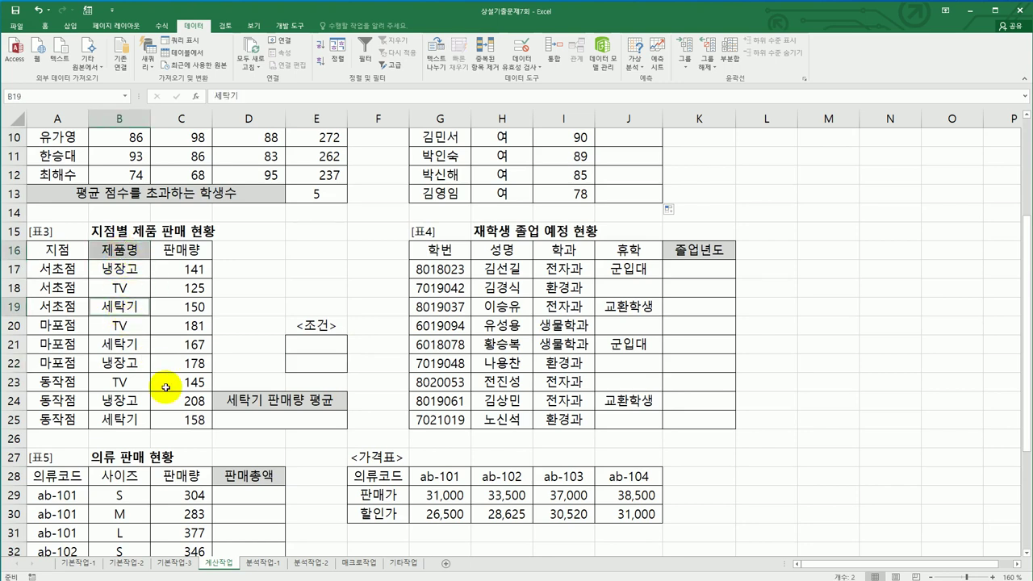
pyautogui.hotkey('ctrl', 'c')
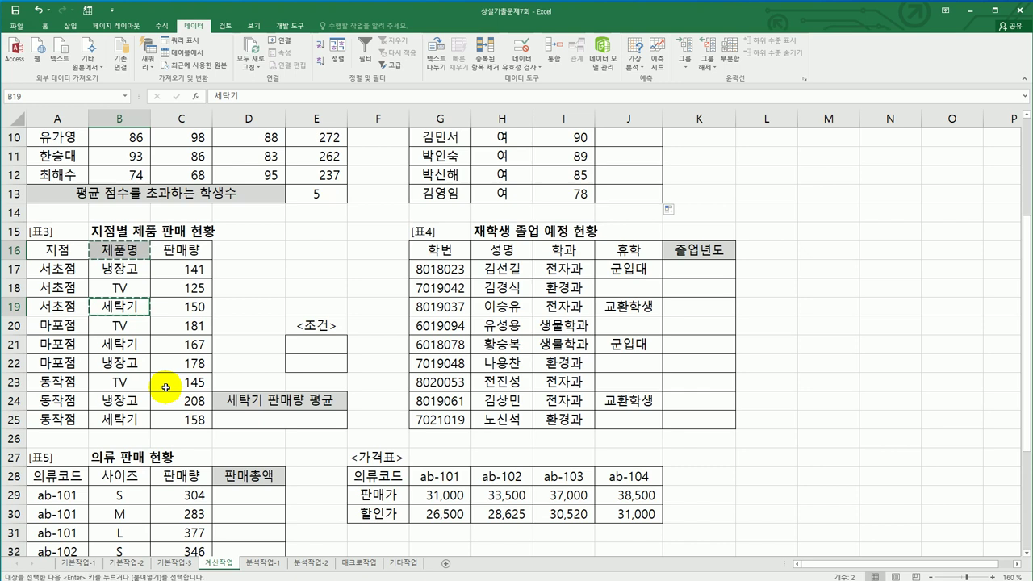
pyautogui.click(304, 342)
pyautogui.hotkey('ctrl', 'v')
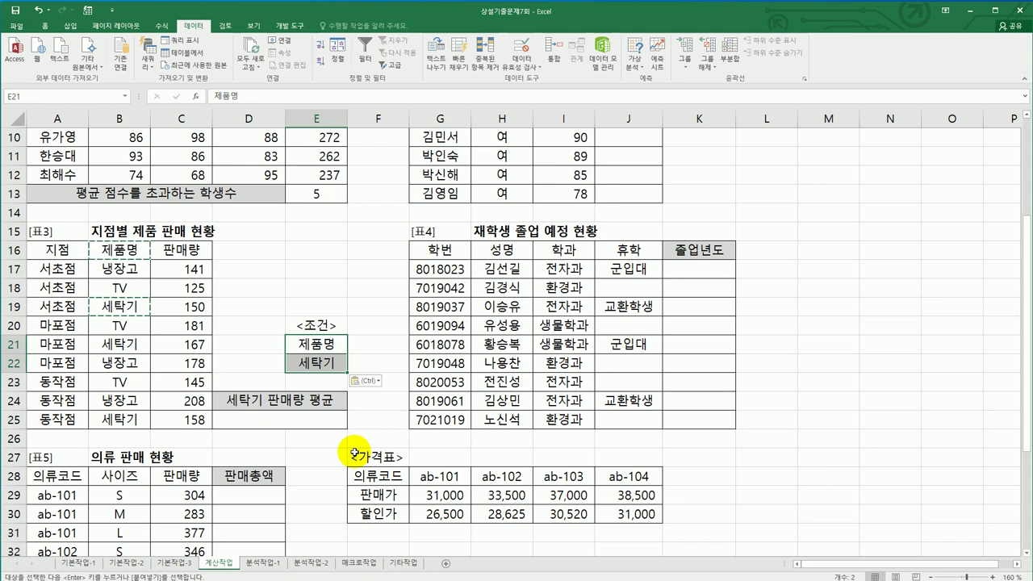
# - Start a DAVERAGE formula in D25 under 세탁기 판매량 평균, with A16:C25 as its database
pyautogui.click(311, 421)
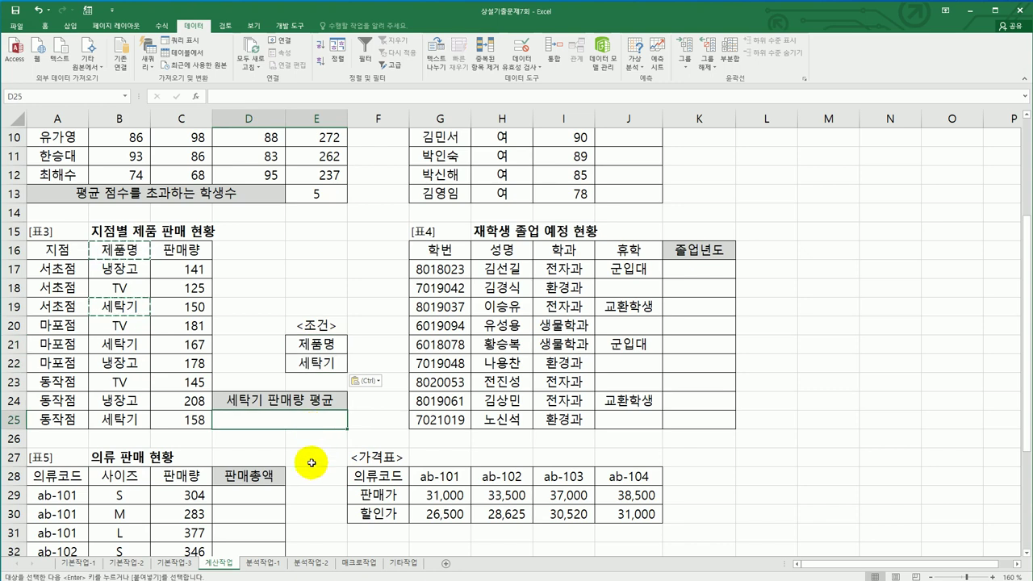
pyautogui.press('Escape')
pyautogui.write('=')
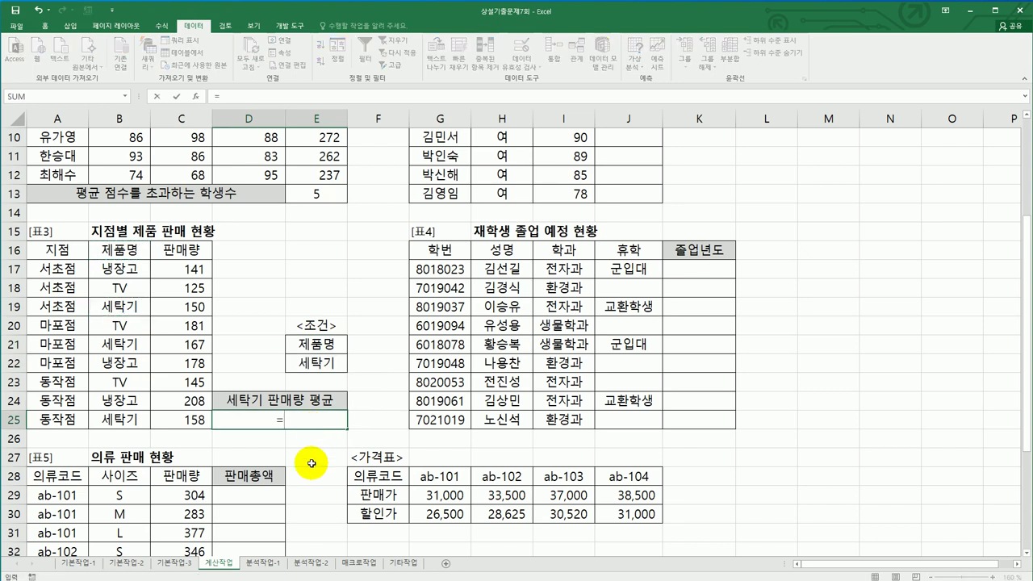
pyautogui.write('da')
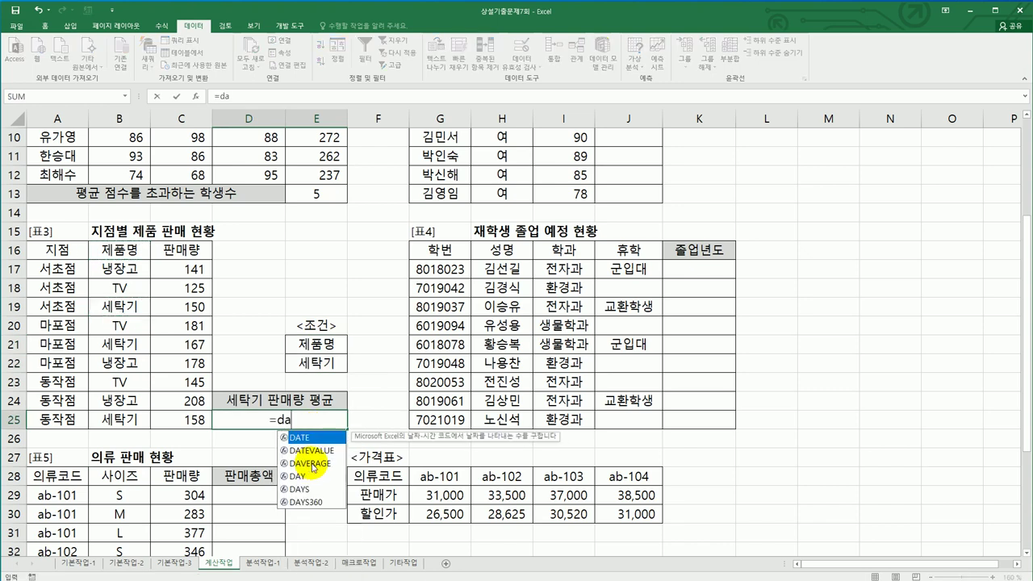
pyautogui.doubleClick(320, 462)
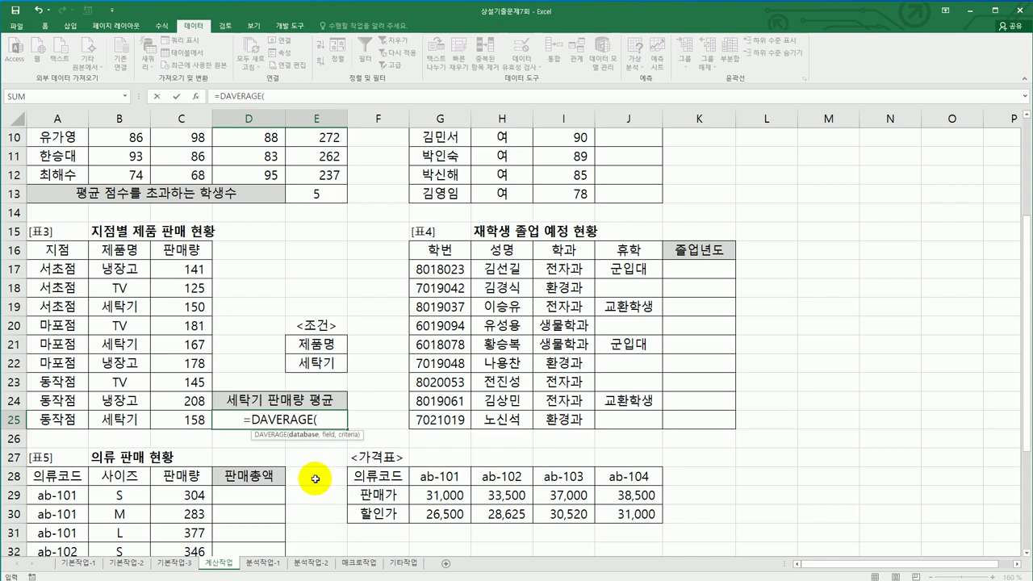
pyautogui.click(197, 100)
pyautogui.click(73, 254)
pyautogui.moveTo(72, 254); pyautogui.dragTo(184, 421)
# - Complete the D25 DAVERAGE with the 판매량 header C16 as field and E21:E22 as criteria
pyautogui.click(638, 334)
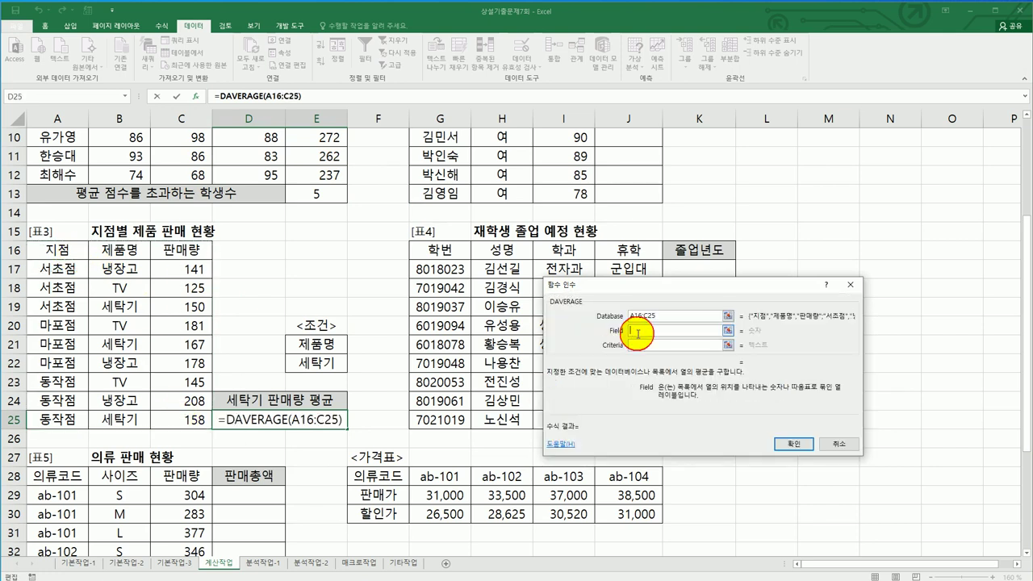
pyautogui.click(182, 249)
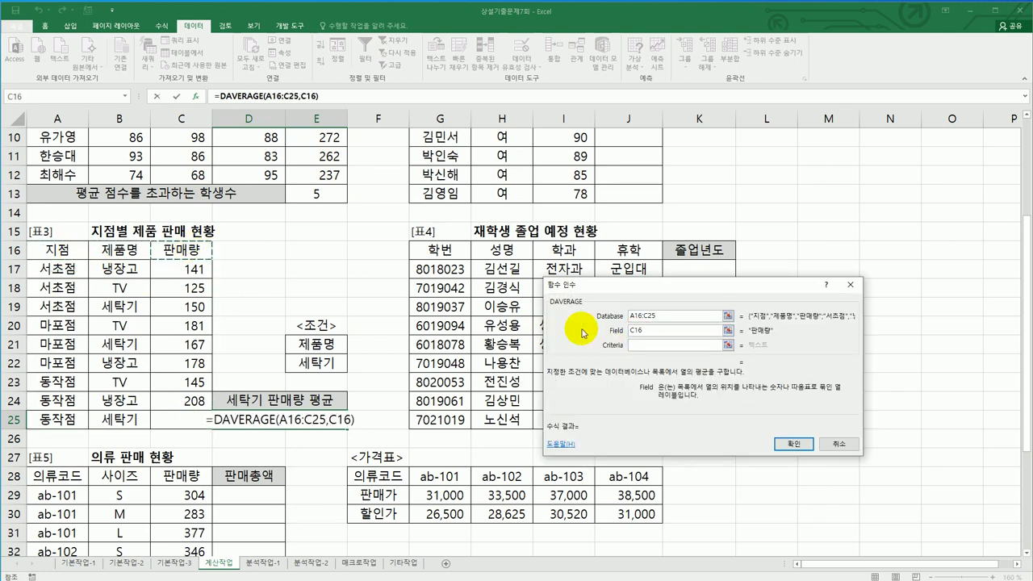
pyautogui.click(646, 343)
pyautogui.click(314, 340)
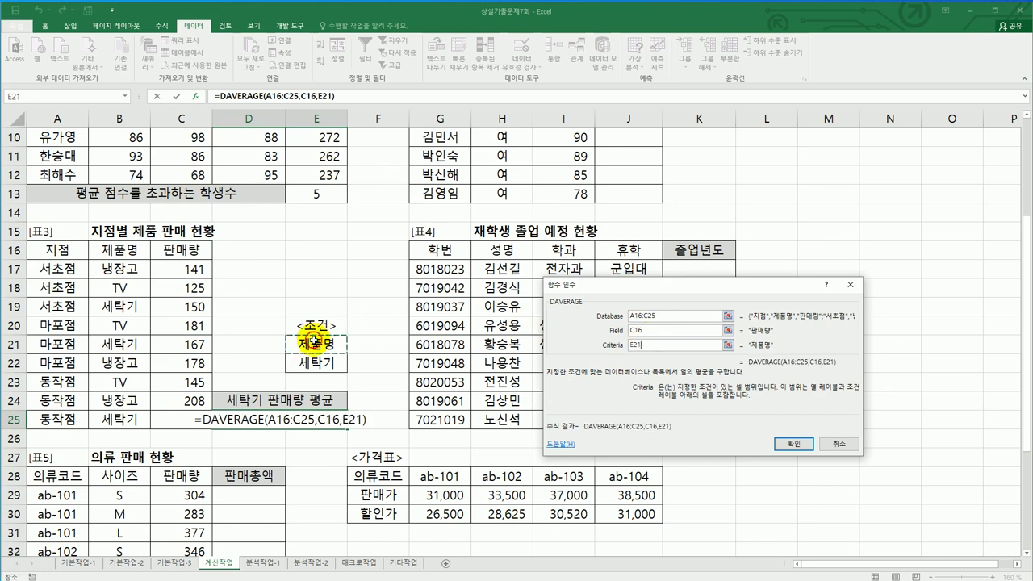
pyautogui.moveTo(314, 341); pyautogui.dragTo(315, 363)
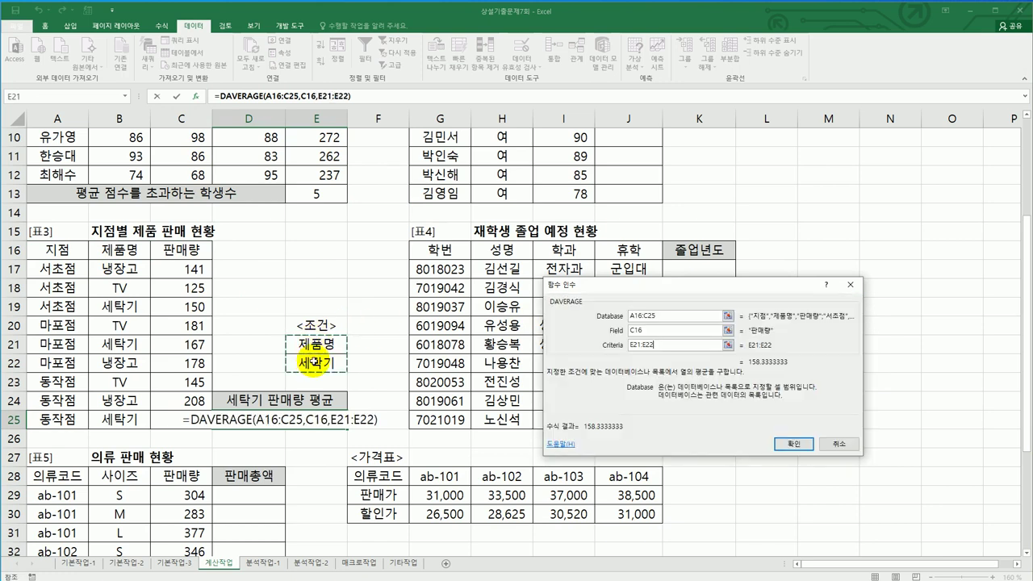
pyautogui.click(787, 445)
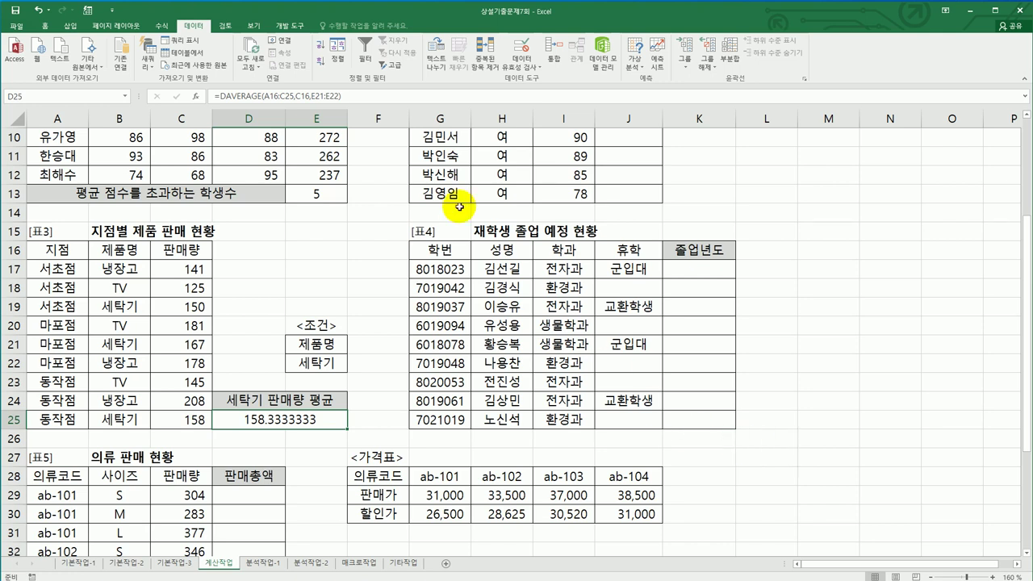
# - Wrap the D25 DAVERAGE formula in ROUNDUP with 1 as the number of digits
pyautogui.click(216, 96)
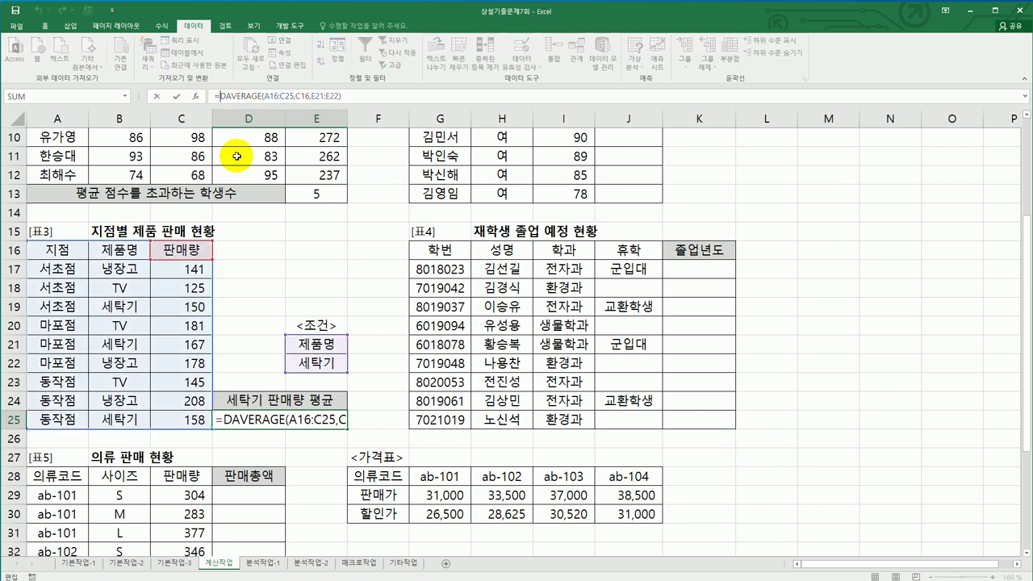
pyautogui.write('r')
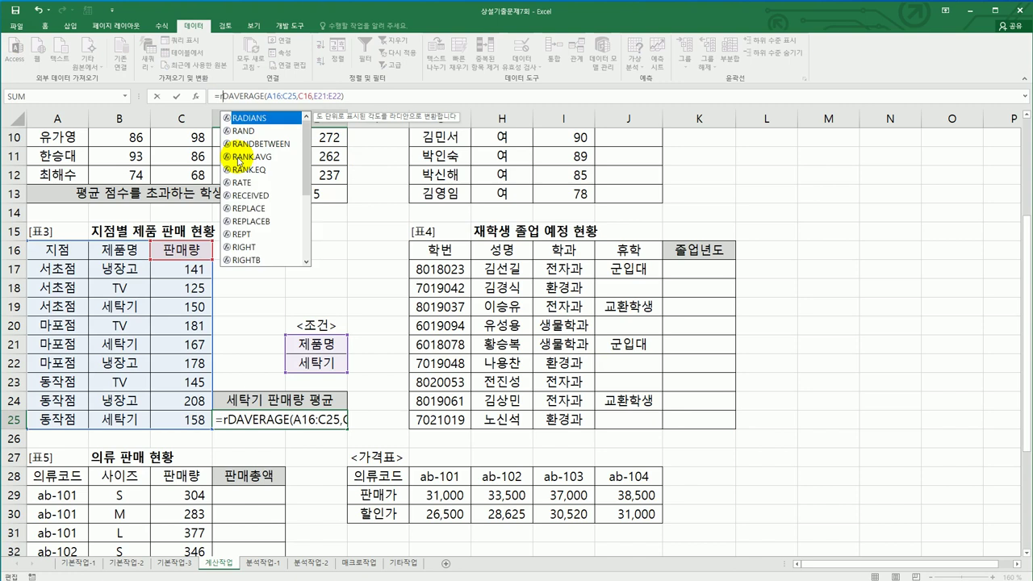
pyautogui.write('o')
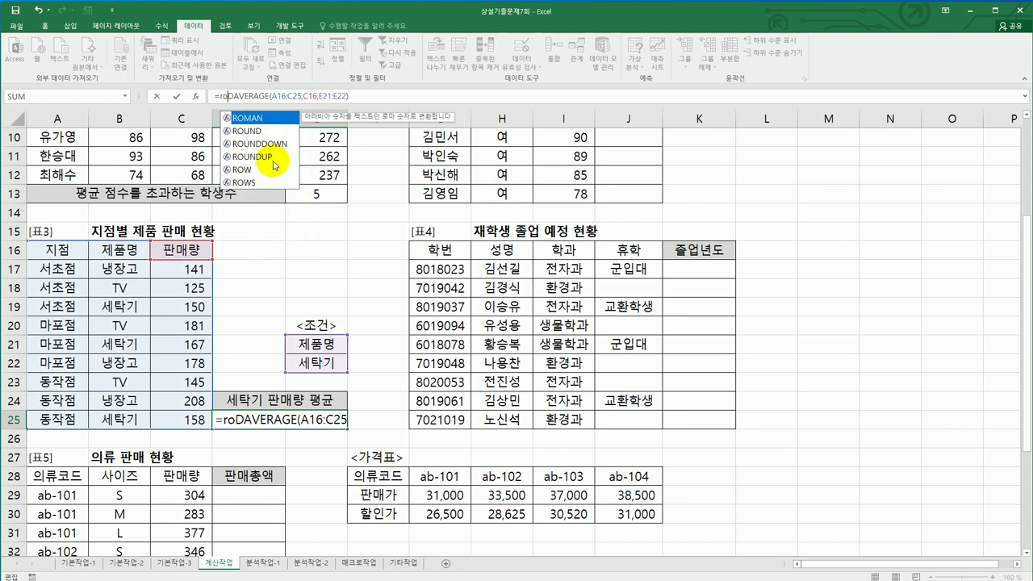
pyautogui.doubleClick(269, 156)
pyautogui.click(404, 94)
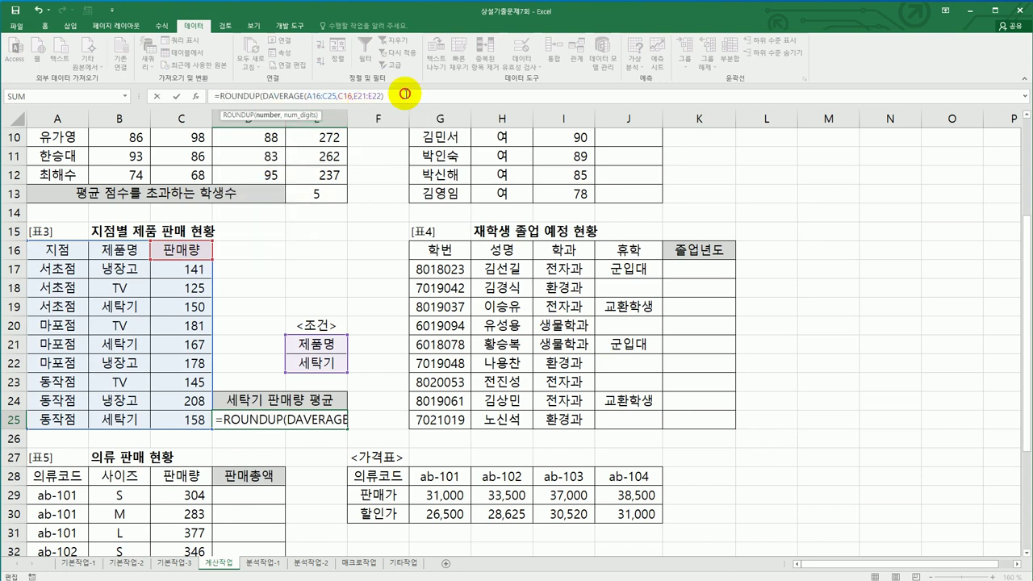
pyautogui.write(',')
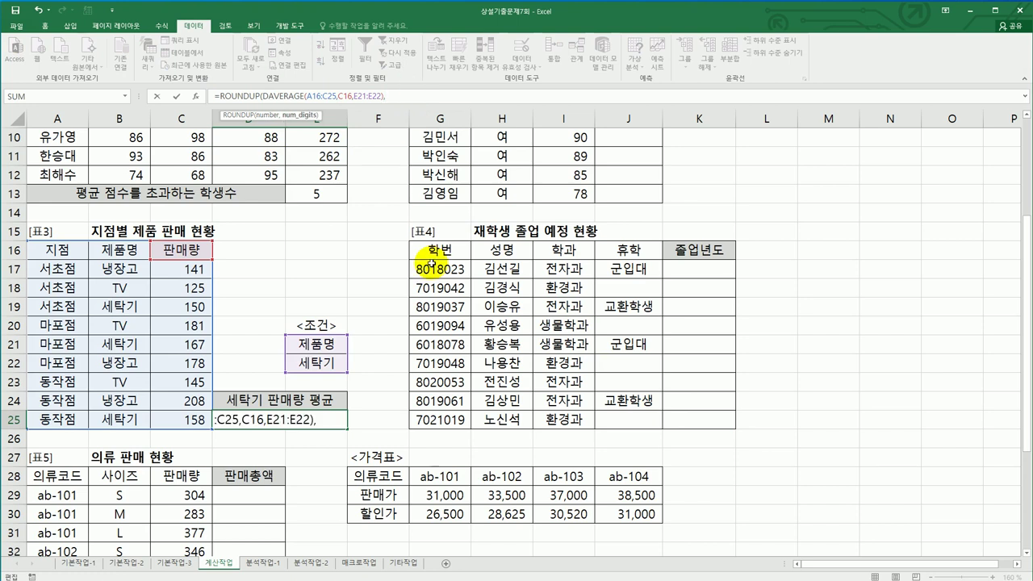
pyautogui.write('1')
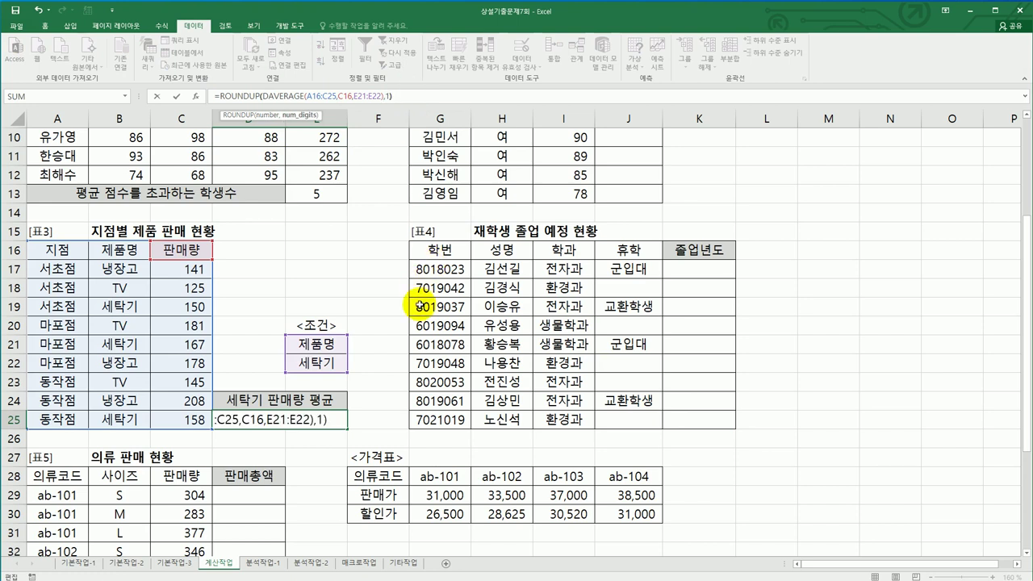
pyautogui.hotkey('ctrl', 'Return')
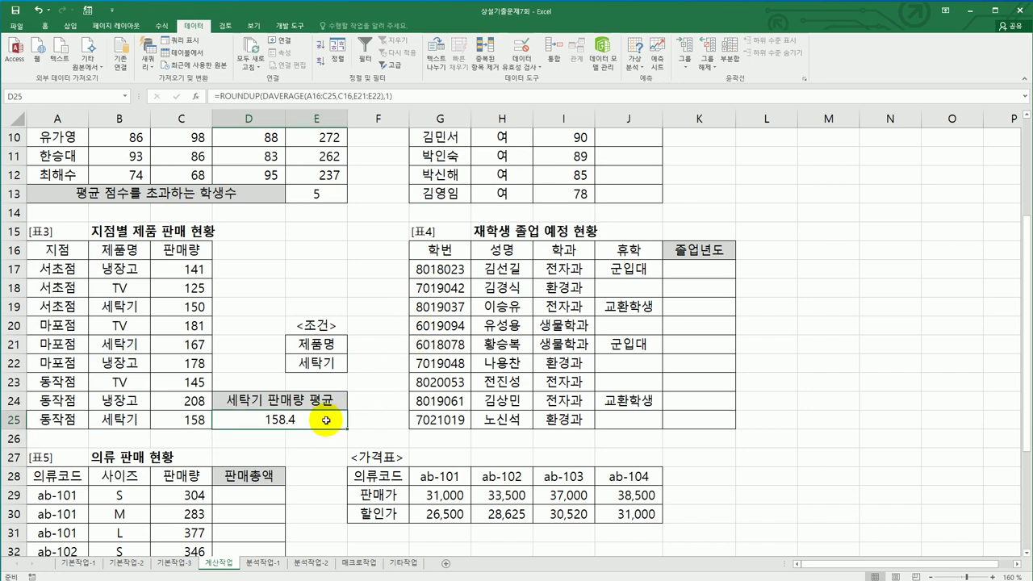
# - Start the 표4 졸업년도 formula in K17 as 2000 plus a MID function
pyautogui.click(704, 271)
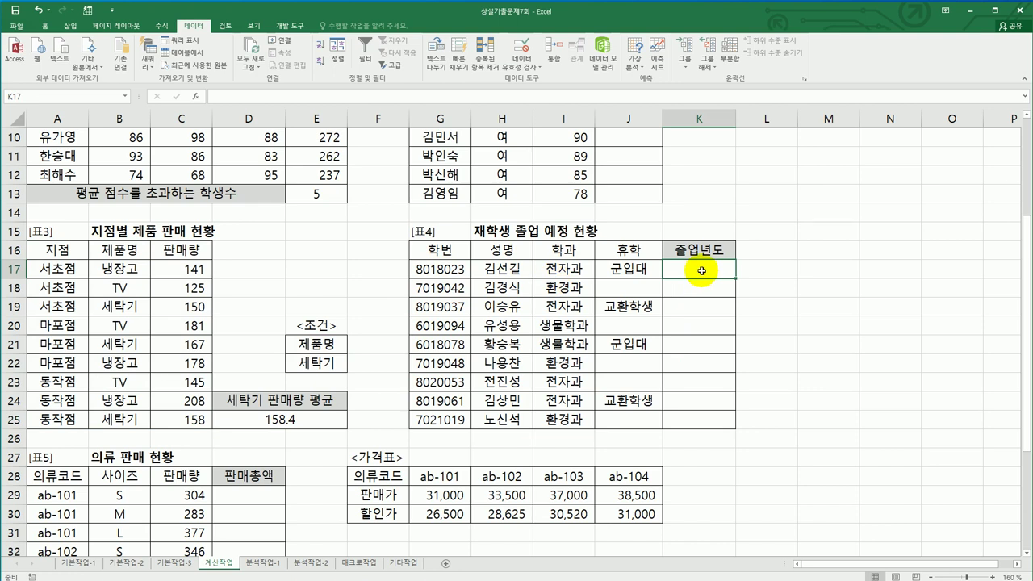
pyautogui.write('=')
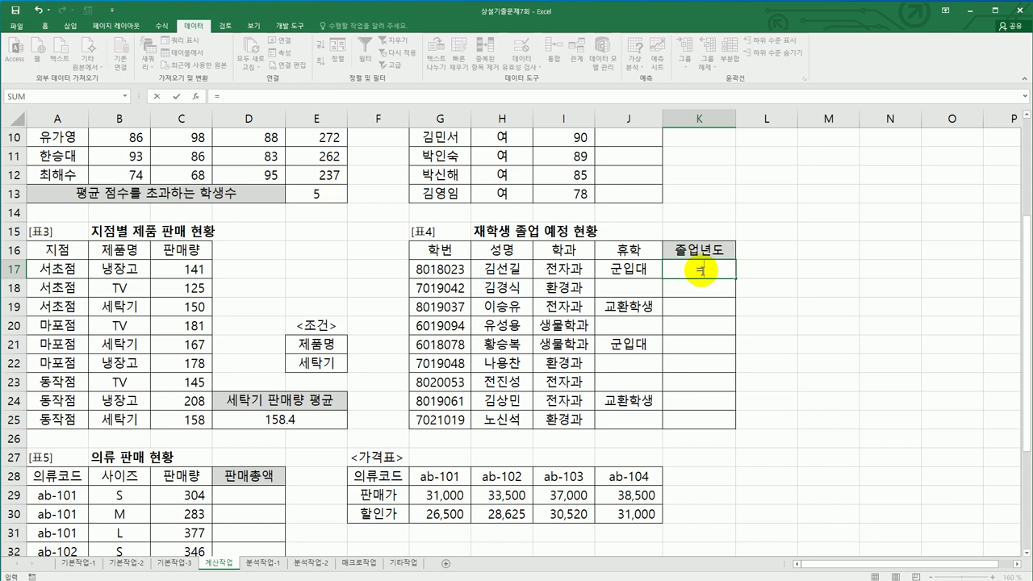
pyautogui.write('2000')
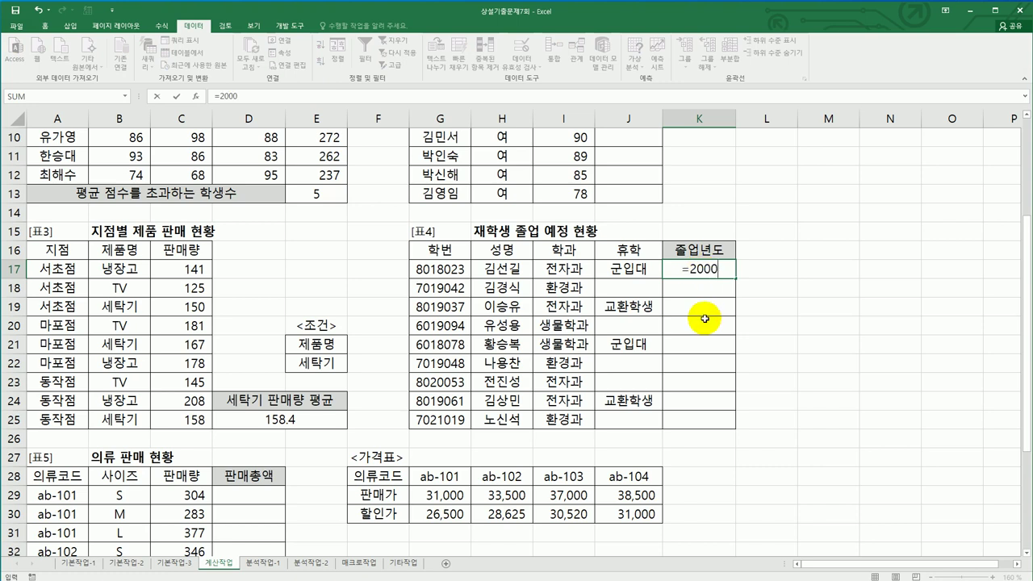
pyautogui.write('+')
pyautogui.write('mi')
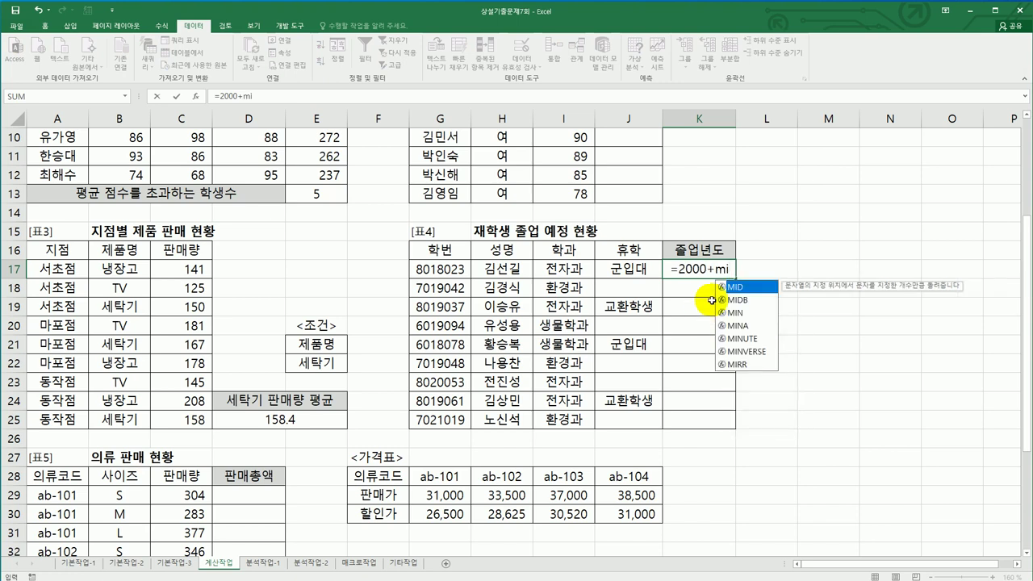
pyautogui.doubleClick(741, 286)
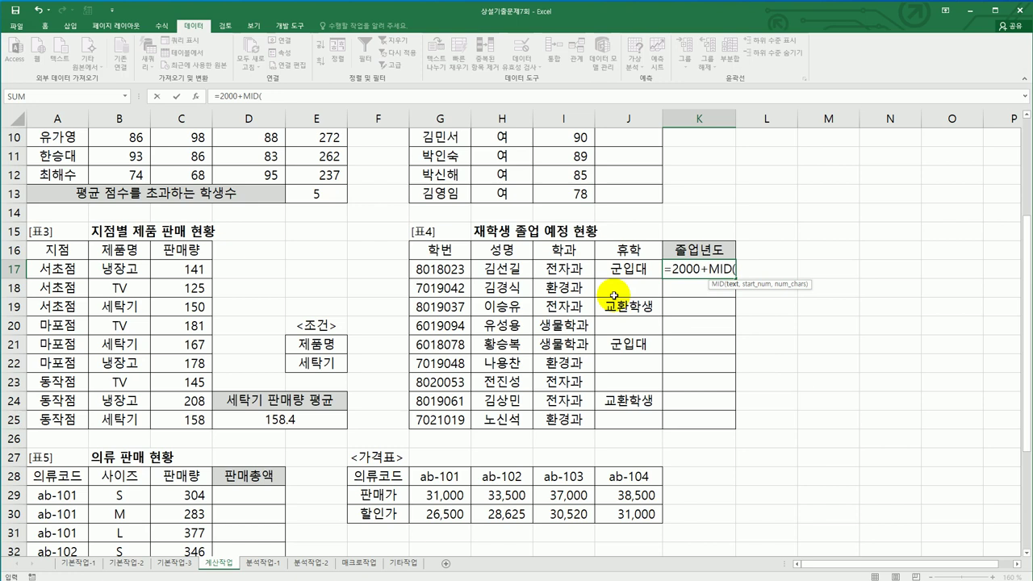
# - Complete the K17 formula as =2000+MID(G17,3,2) and fill it down to K25
pyautogui.click(452, 269)
pyautogui.write(',')
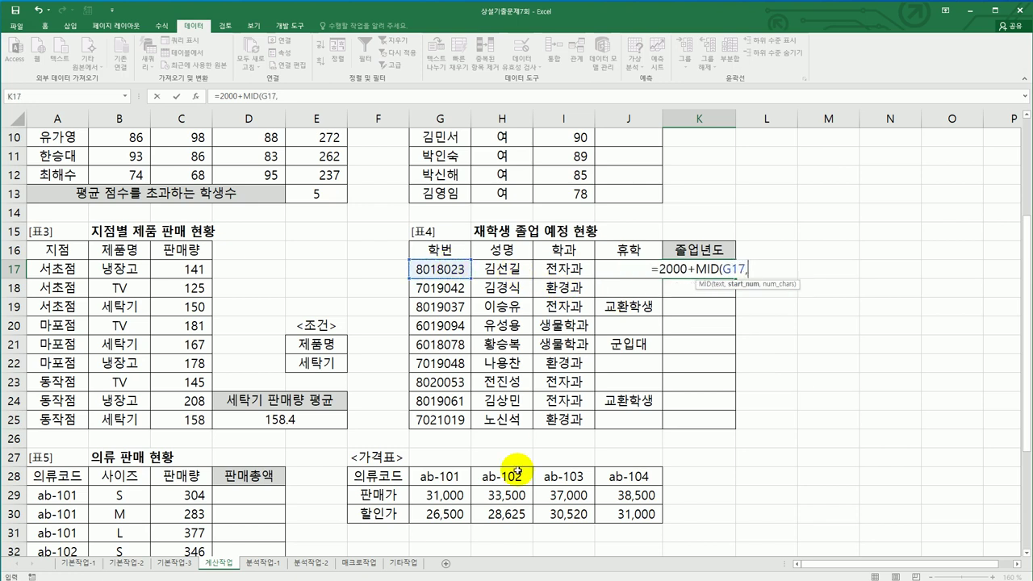
pyautogui.write('3,')
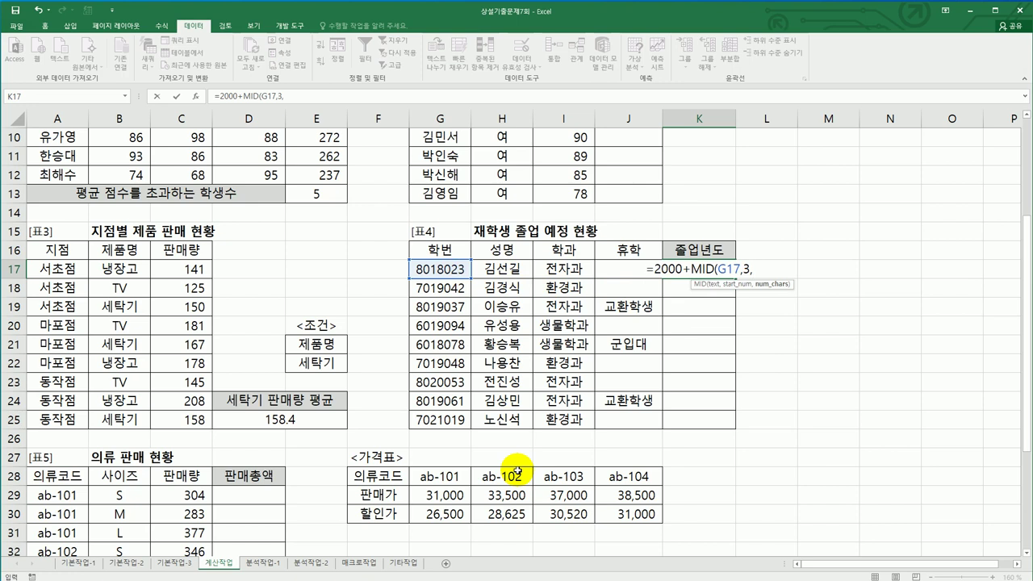
pyautogui.write('2')
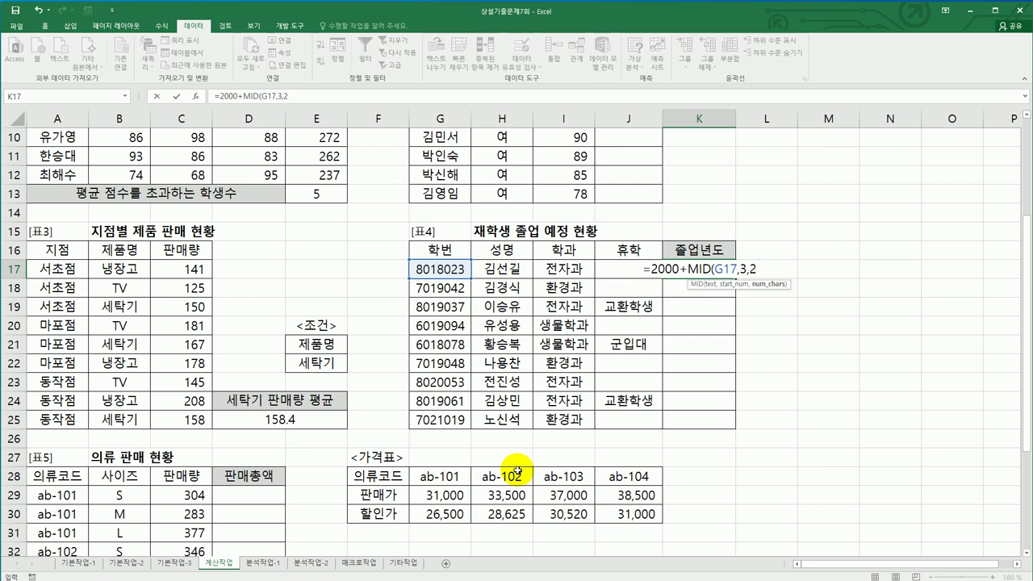
pyautogui.write(')')
pyautogui.press('Return')
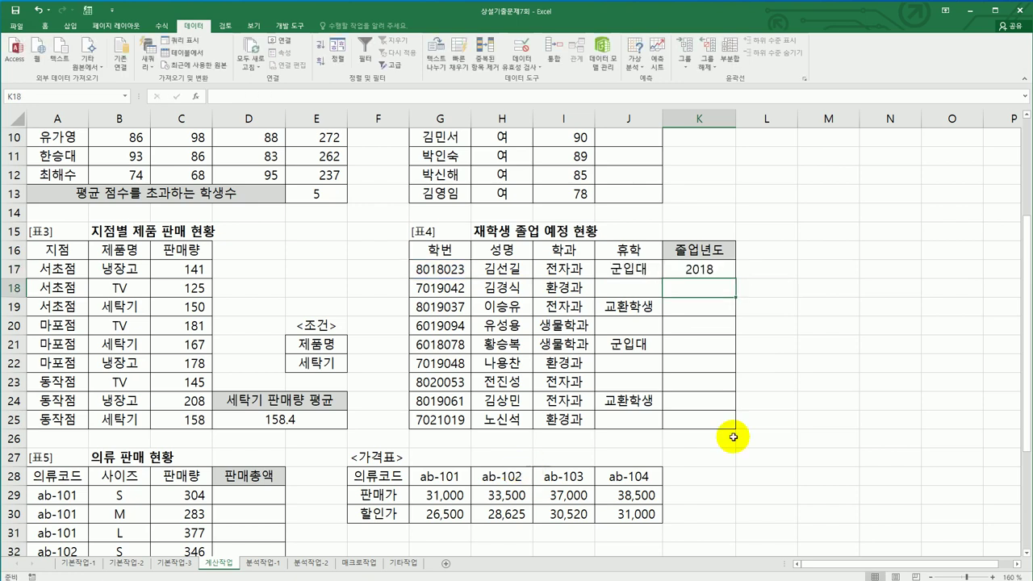
pyautogui.click(707, 273)
pyautogui.moveTo(736, 279); pyautogui.dragTo(716, 429)
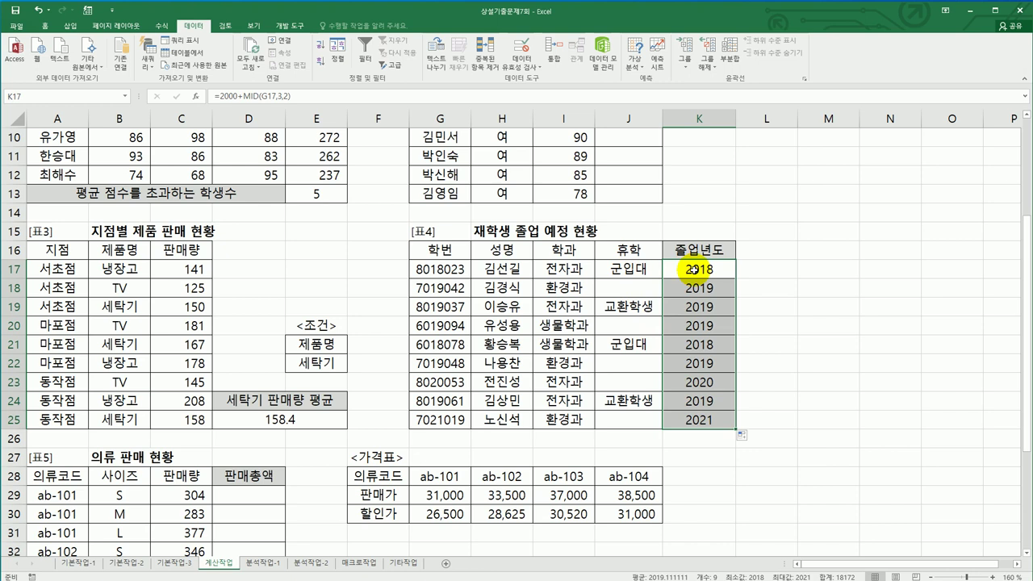
# - Add an IF function to the end of the K17 formula and open its arguments clear of 표4
pyautogui.click(734, 269)
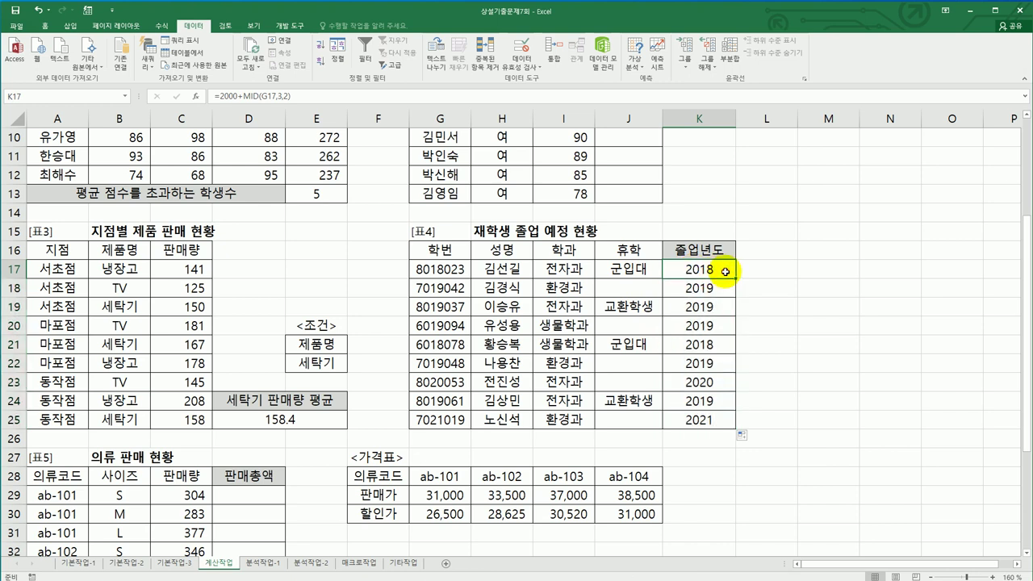
pyautogui.doubleClick(738, 269)
pyautogui.click(768, 271)
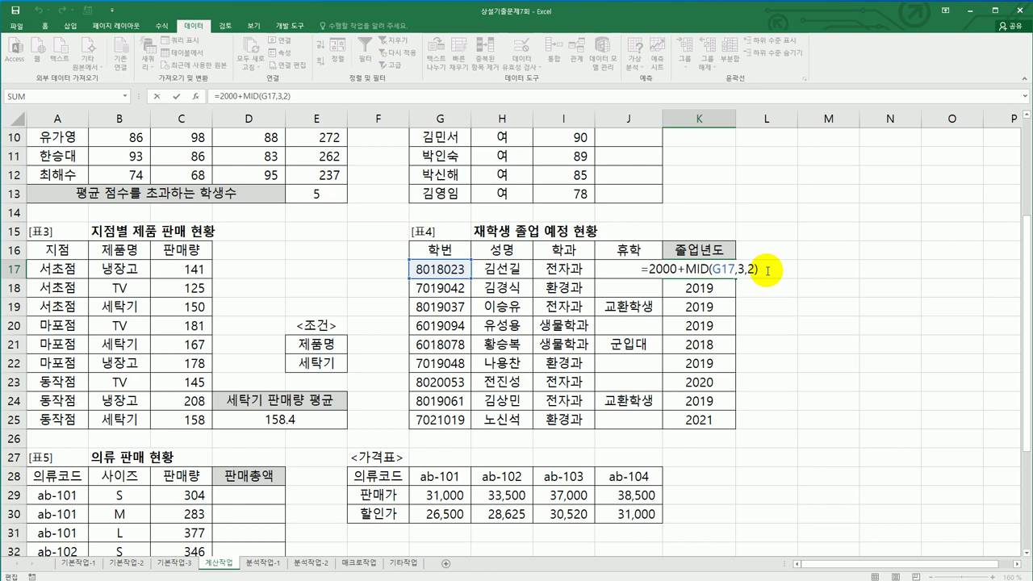
pyautogui.write('+if(')
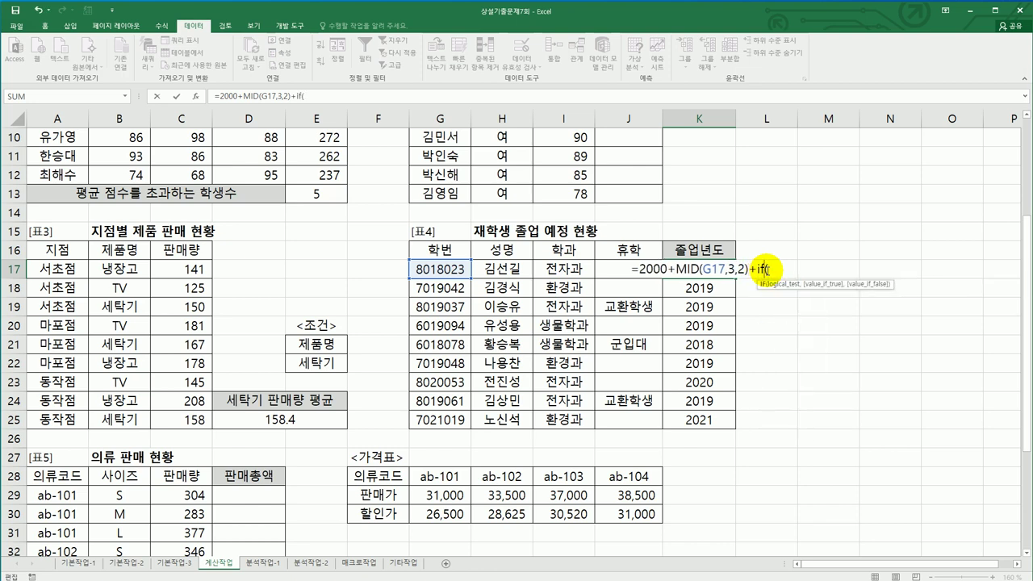
pyautogui.click(775, 271)
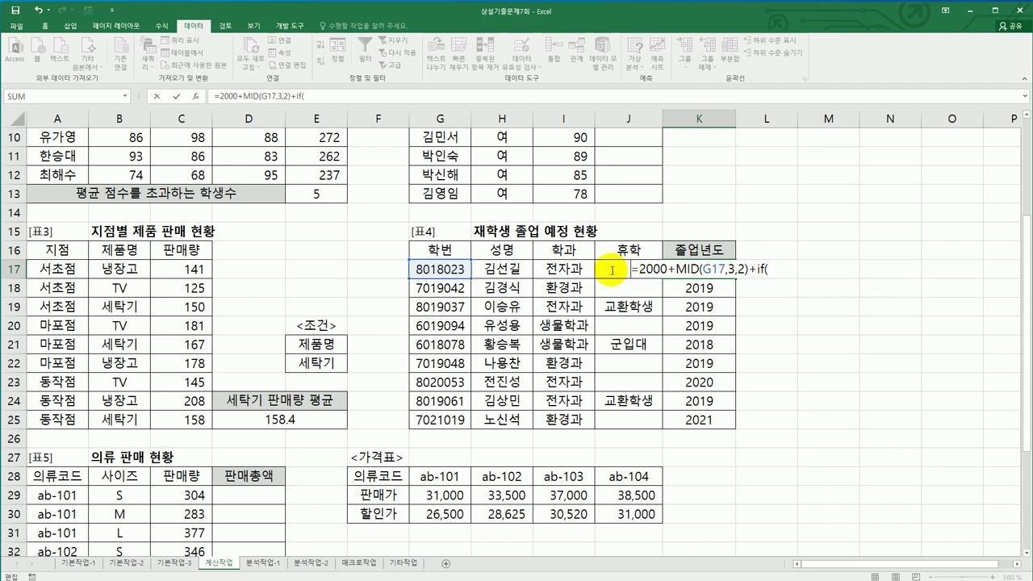
pyautogui.click(779, 271)
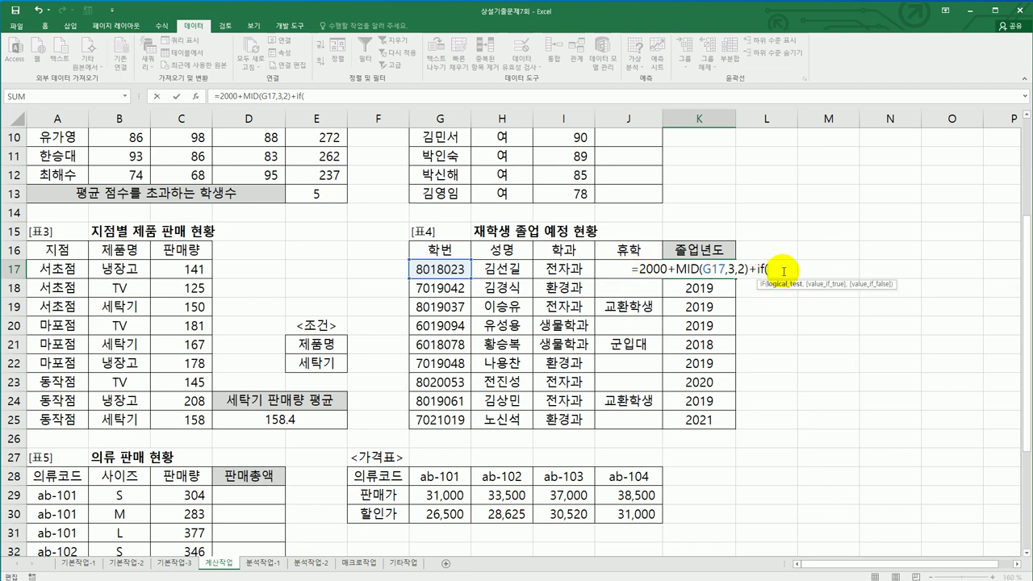
pyautogui.click(194, 95)
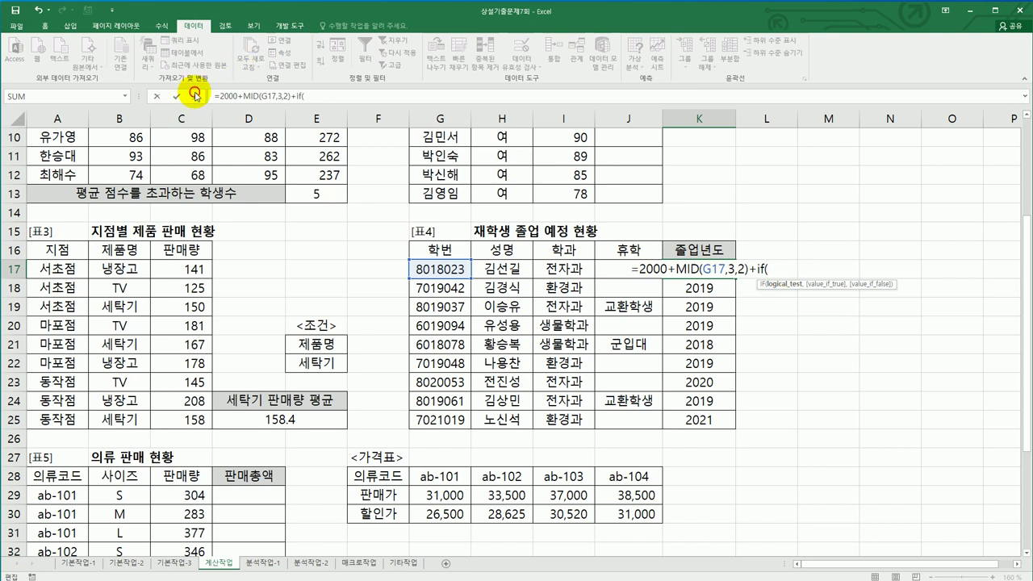
pyautogui.moveTo(597, 284); pyautogui.dragTo(206, 216)
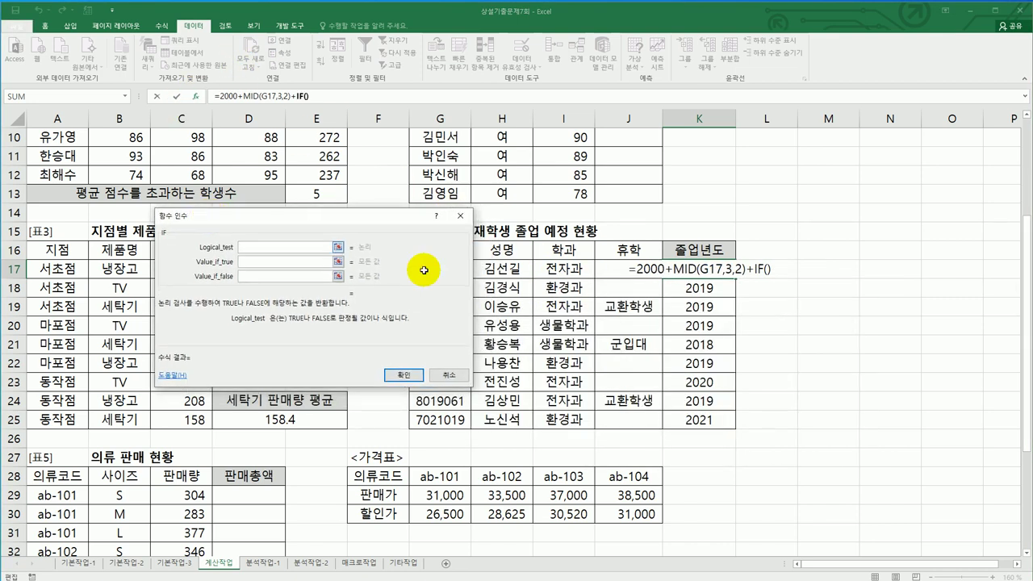
# - Set the IF function's test in K17 to J17="교환학생" with 1 as the value if true
pyautogui.click(611, 271)
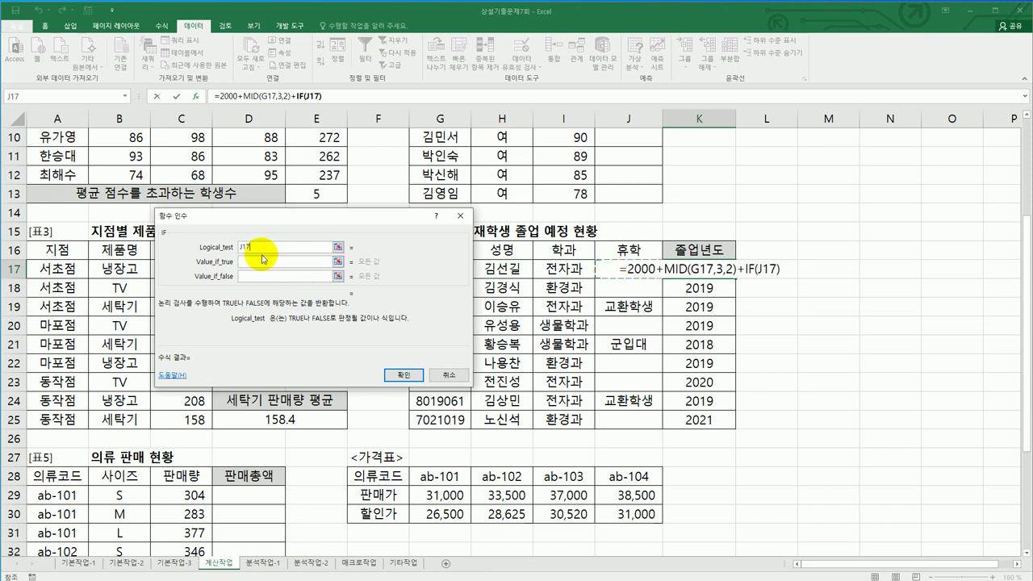
pyautogui.write('=')
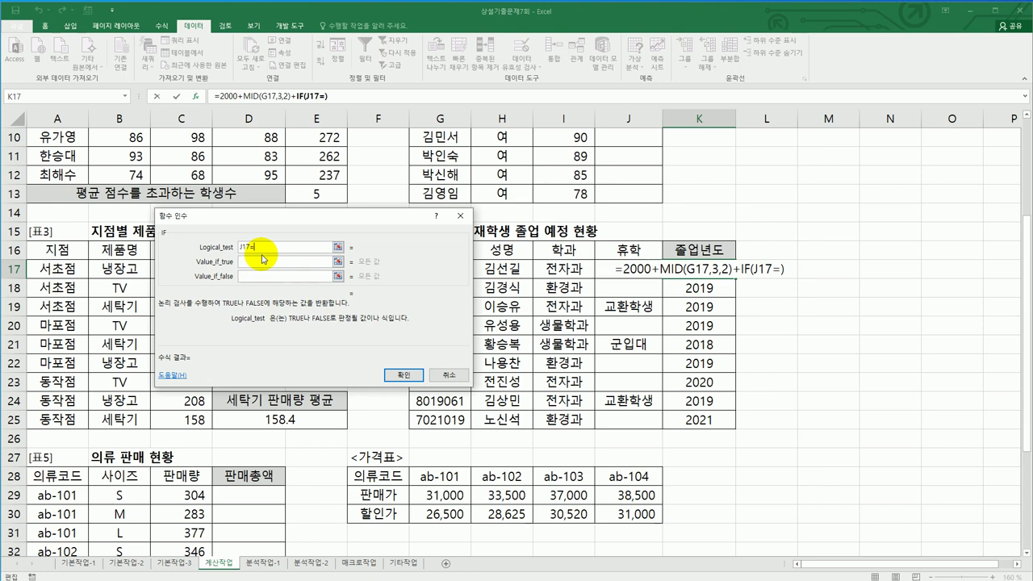
pyautogui.write('"')
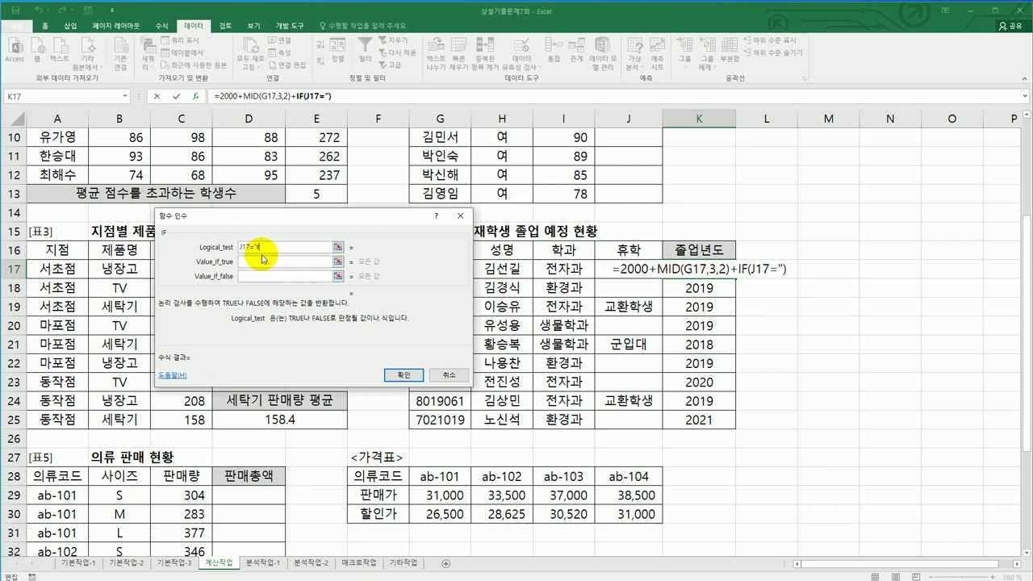
pyautogui.write('교')
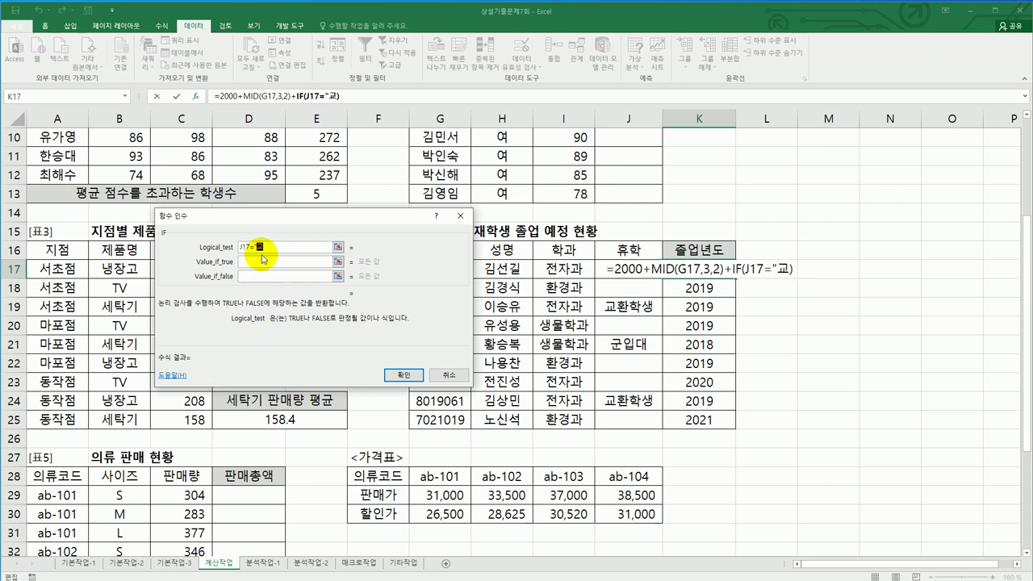
pyautogui.write('환학새ㅇ"')
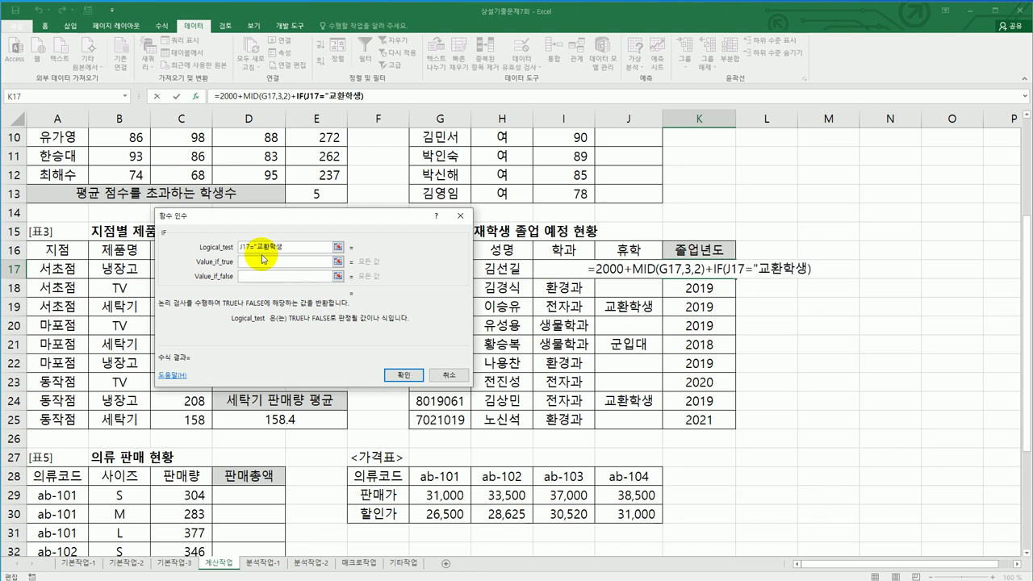
pyautogui.press('Tab')
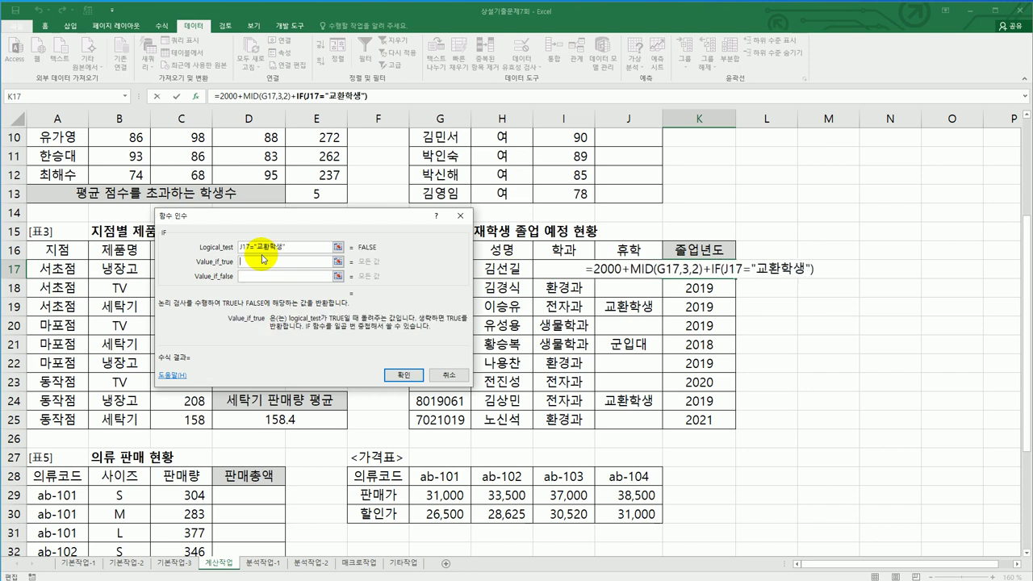
pyautogui.write('1')
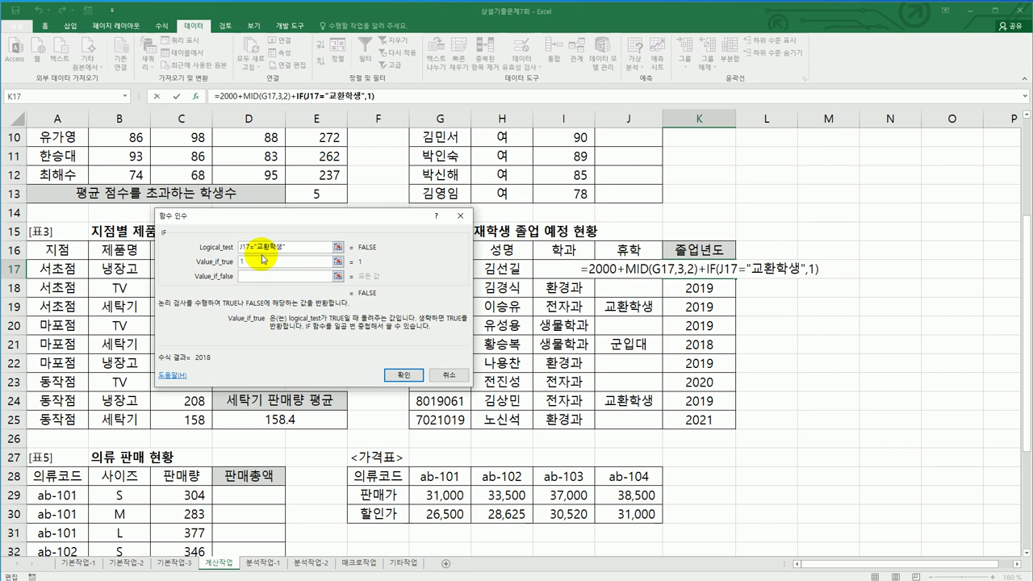
# - Nest a second IF function as the value if false of the K17 formula's IF
pyautogui.press('Tab')
pyautogui.click(263, 278)
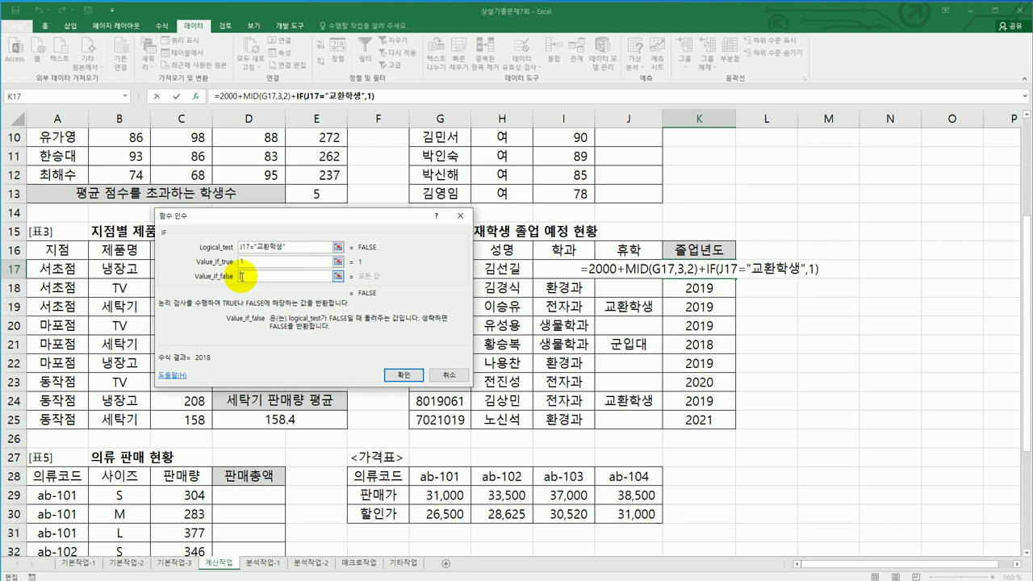
pyautogui.click(125, 98)
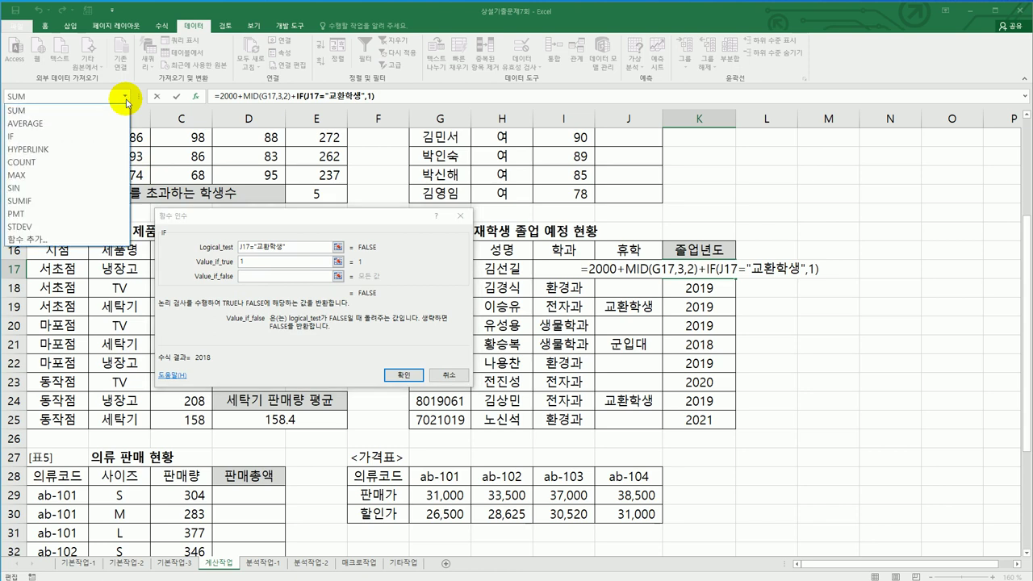
pyautogui.click(94, 136)
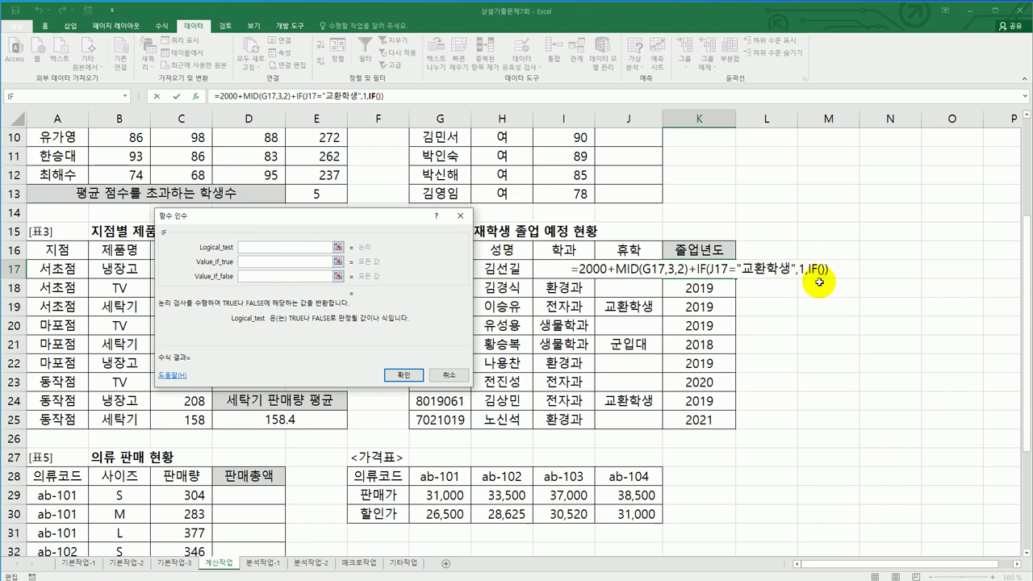
# - Make the nested IF return 2 when J17="군입대" and 0 otherwise, and fill the K17 formula down to K25
pyautogui.click(628, 268)
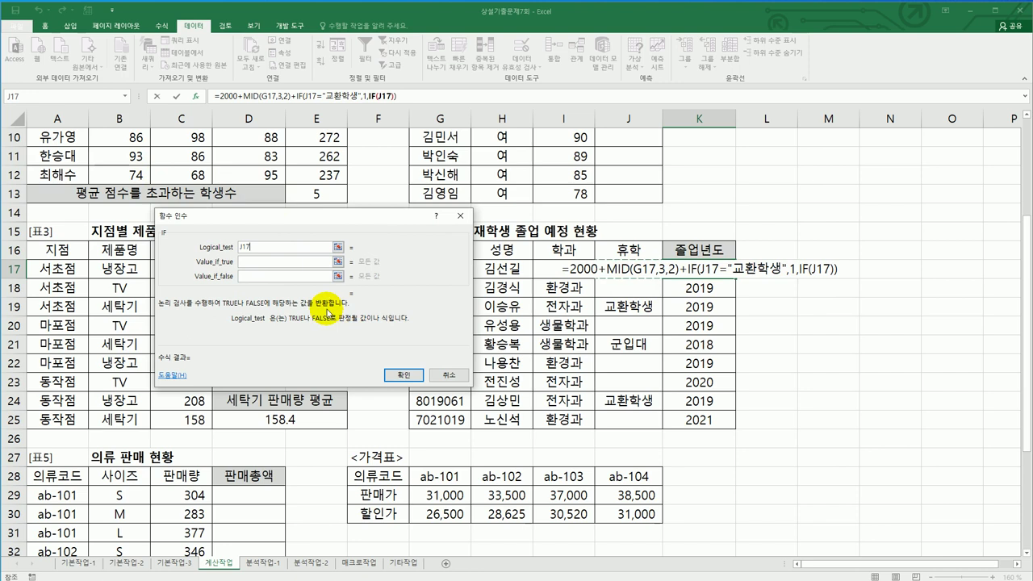
pyautogui.write('=')
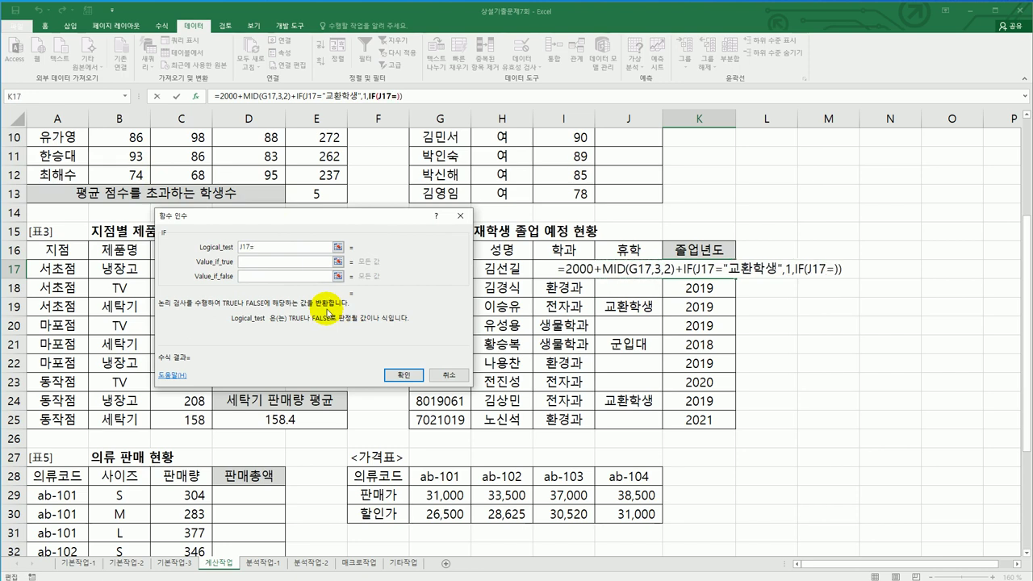
pyautogui.write('"')
pyautogui.write('군입대')
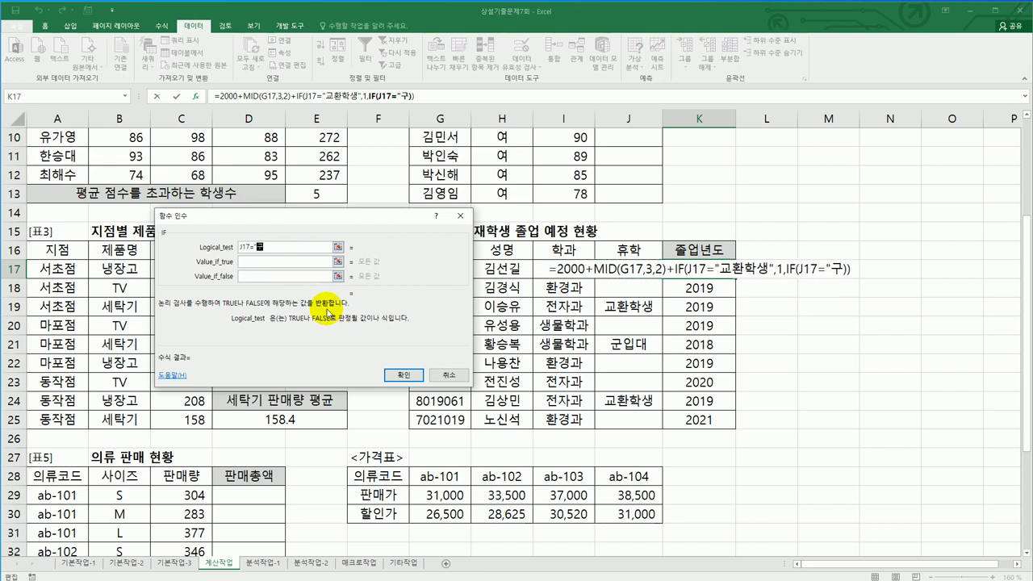
pyautogui.write('"')
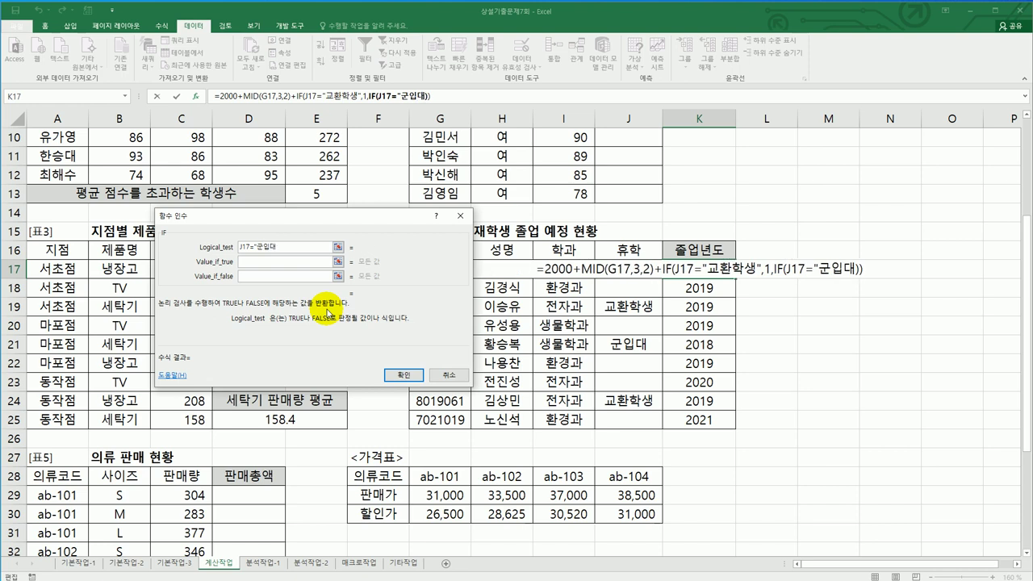
pyautogui.press('Tab')
pyautogui.write('2')
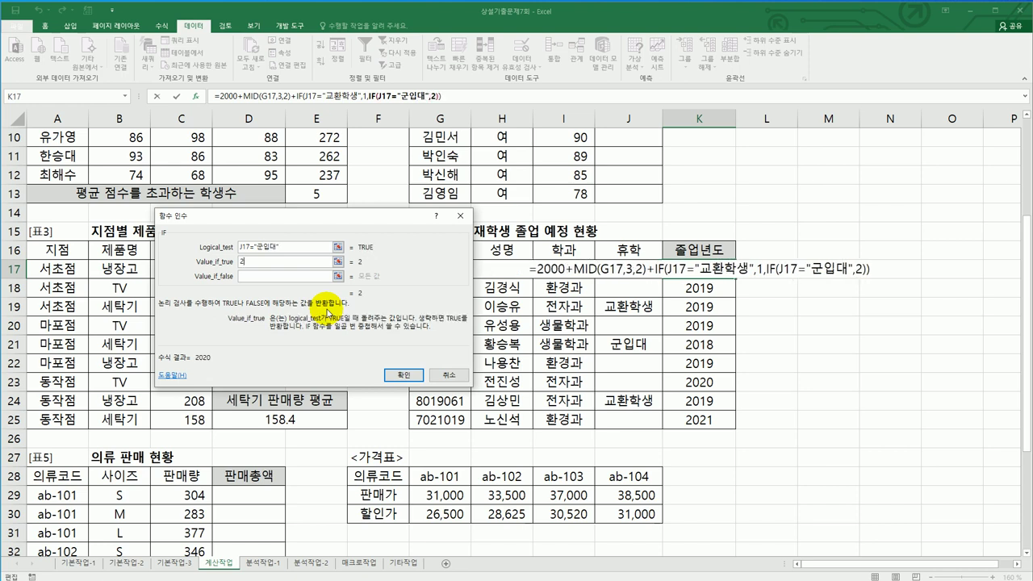
pyautogui.press('Tab')
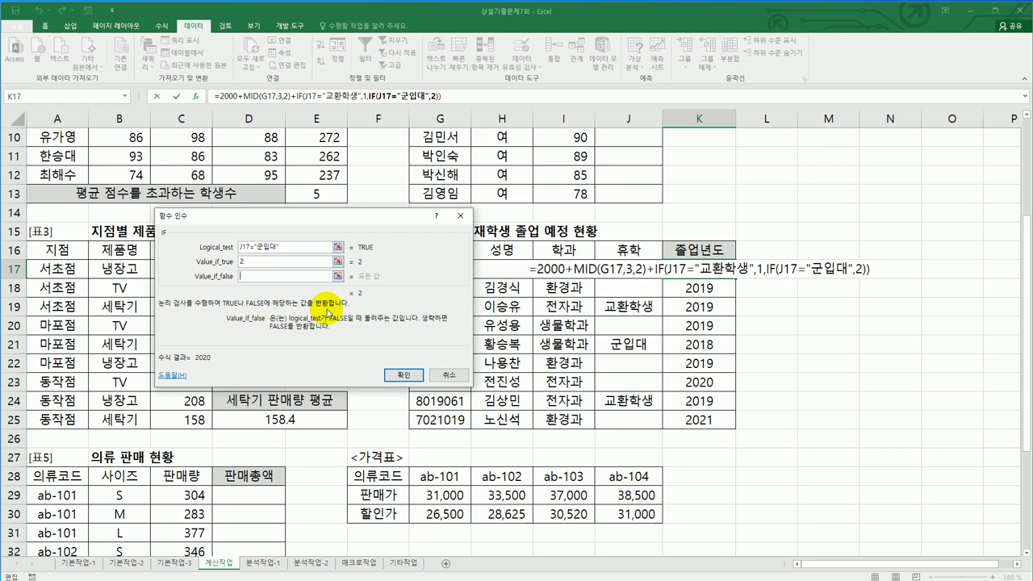
pyautogui.write('0')
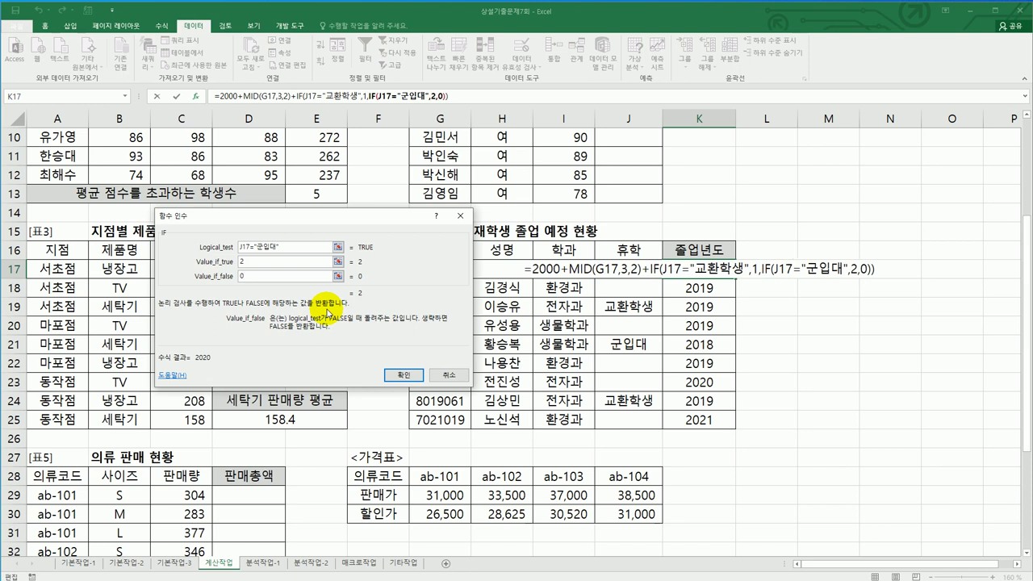
pyautogui.click(404, 376)
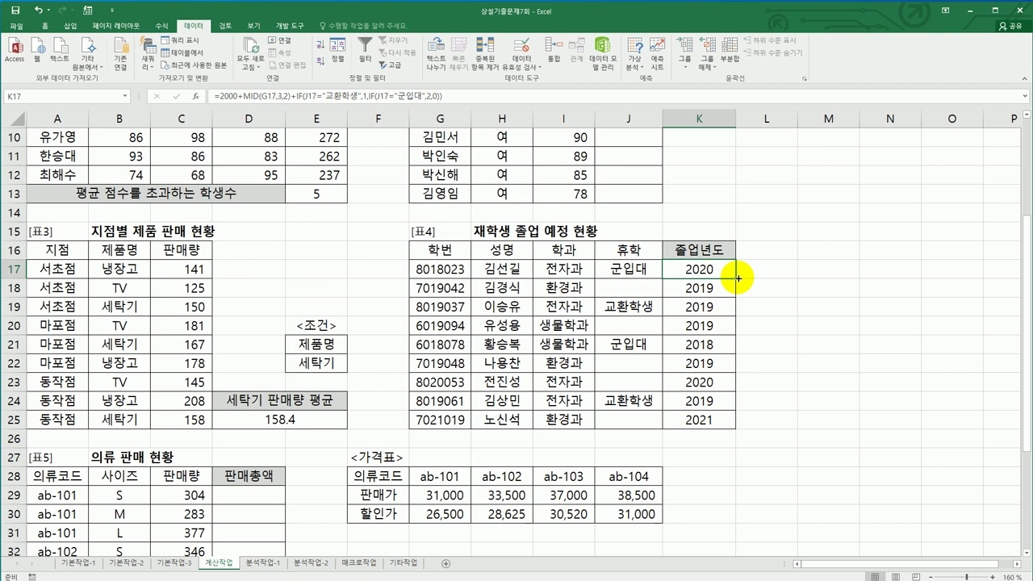
pyautogui.moveTo(736, 277); pyautogui.dragTo(723, 432)
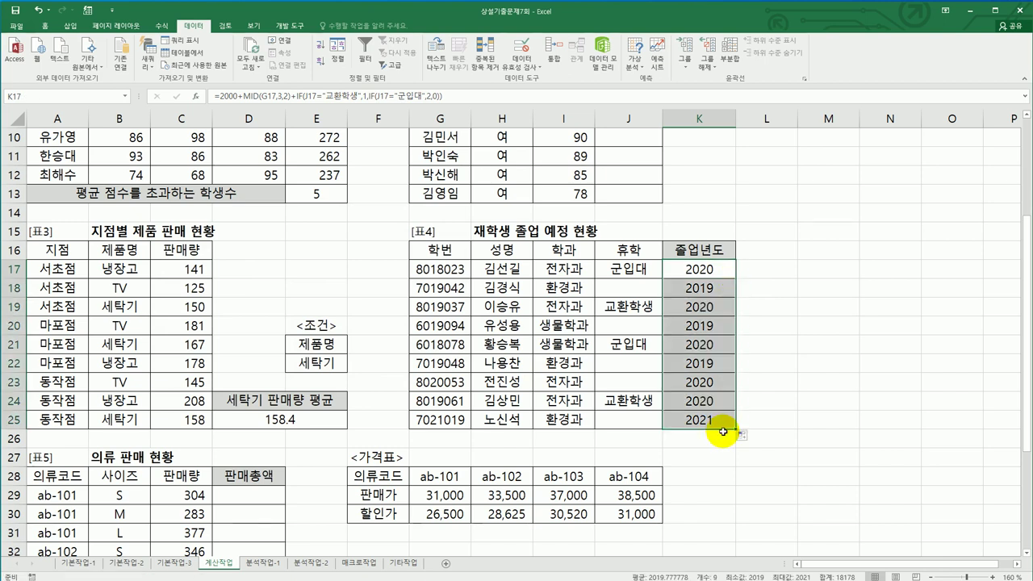
# - Append +3 to the end of the K17 졸업년도 formula and fill it down to K25
pyautogui.click(708, 273)
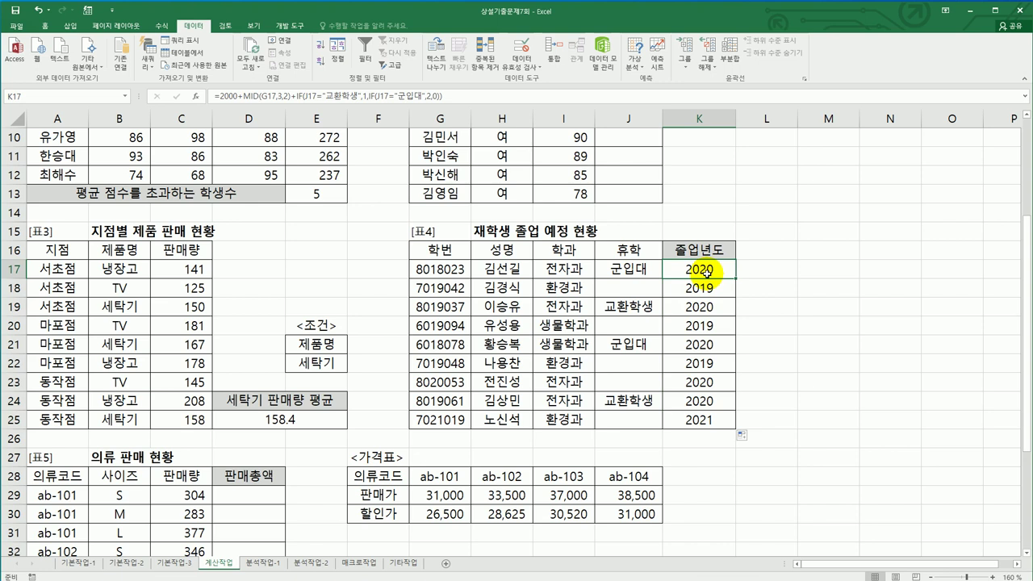
pyautogui.click(493, 97)
pyautogui.write('+3')
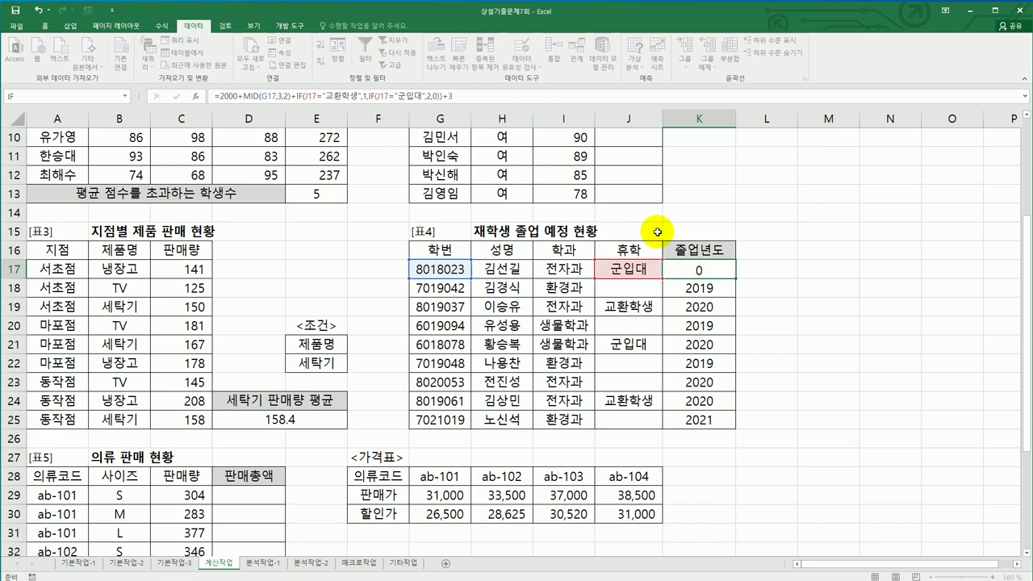
pyautogui.press('Return')
pyautogui.click(704, 268)
pyautogui.moveTo(735, 279); pyautogui.dragTo(723, 420)
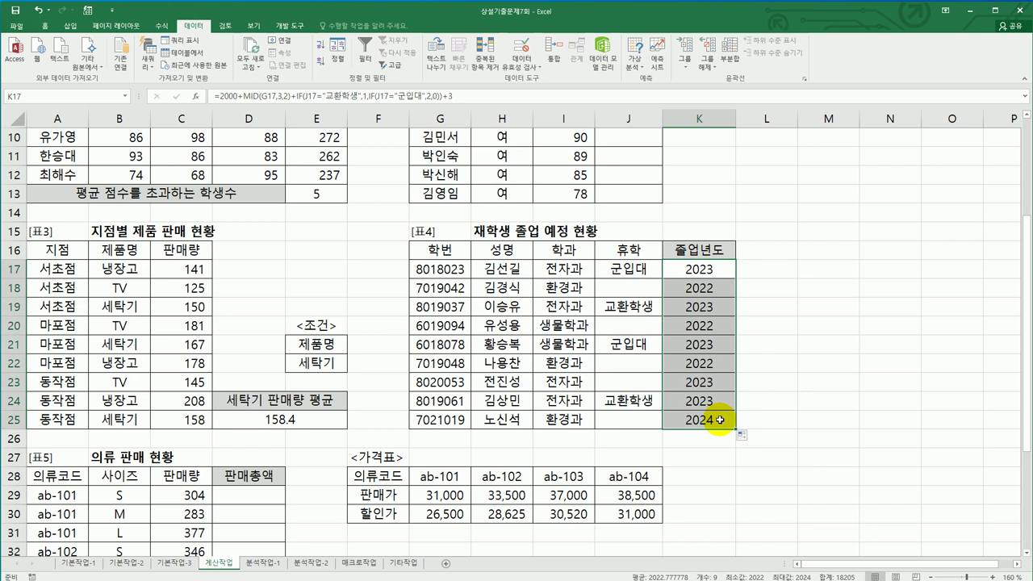
# - Start the 표5 판매총액 formula in D29 with an INDEX function
pyautogui.scroll(-5, 720, 419)
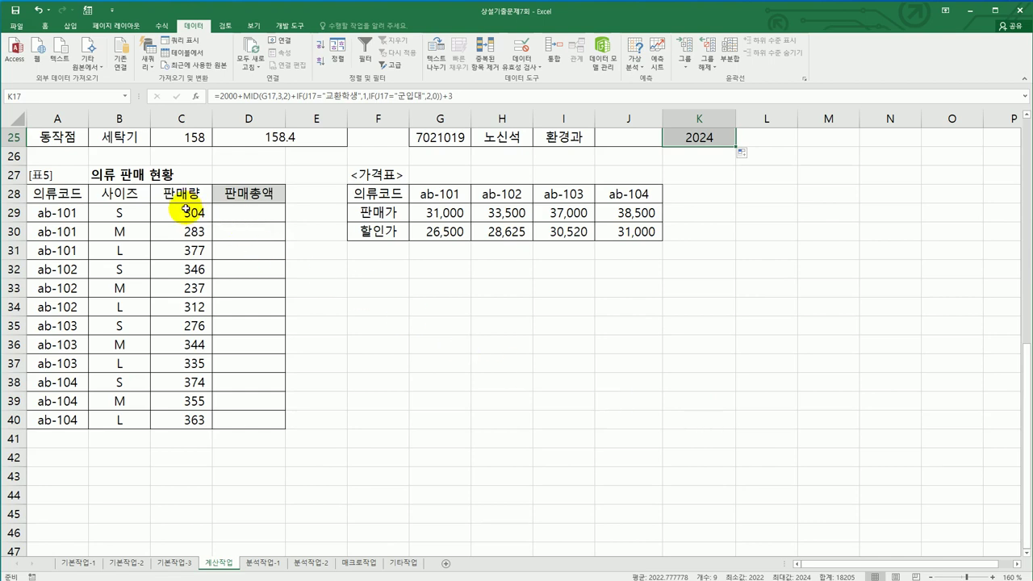
pyautogui.click(186, 209)
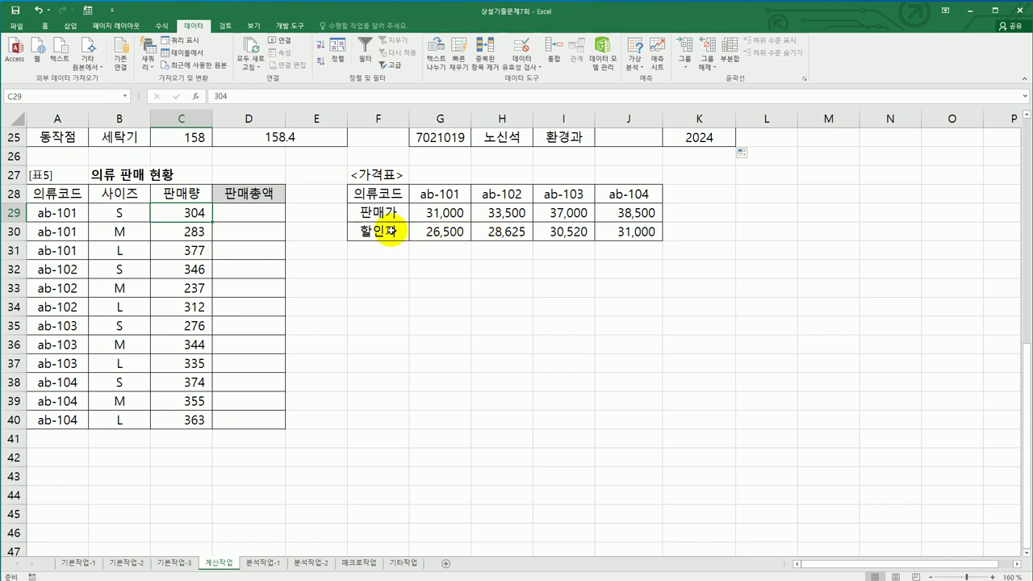
pyautogui.click(63, 212)
pyautogui.moveTo(433, 196); pyautogui.dragTo(635, 233)
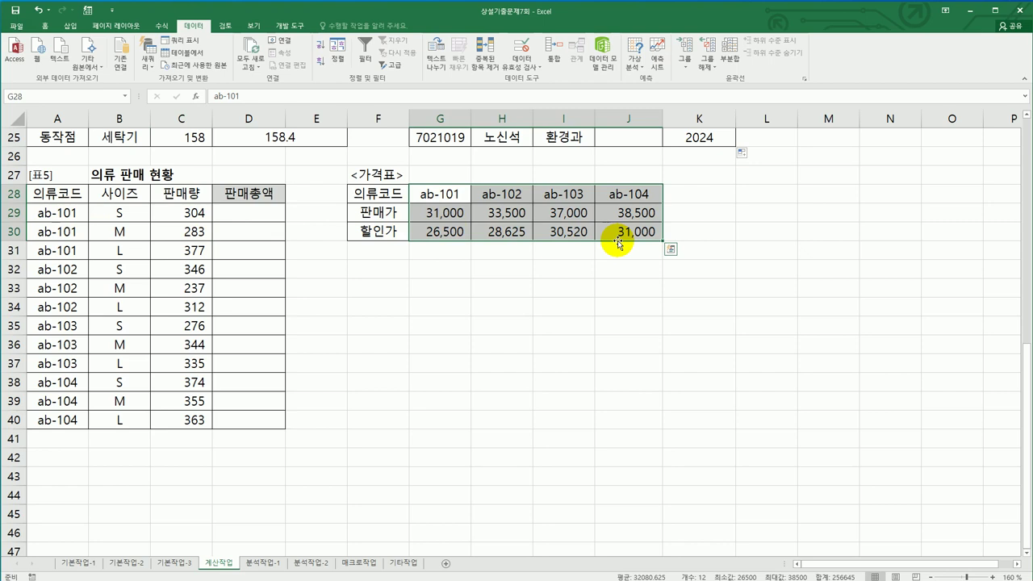
pyautogui.click(263, 213)
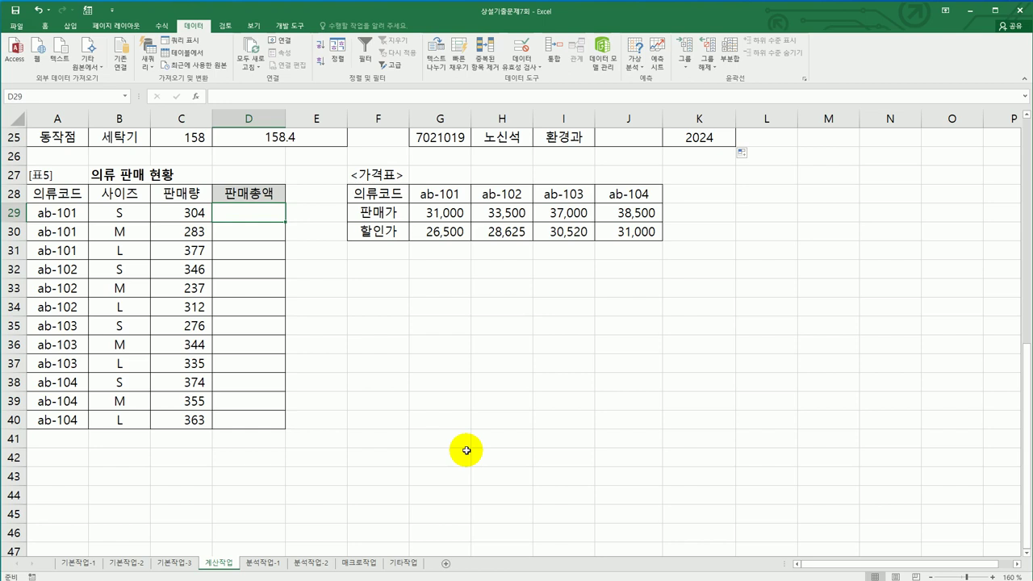
pyautogui.write('=')
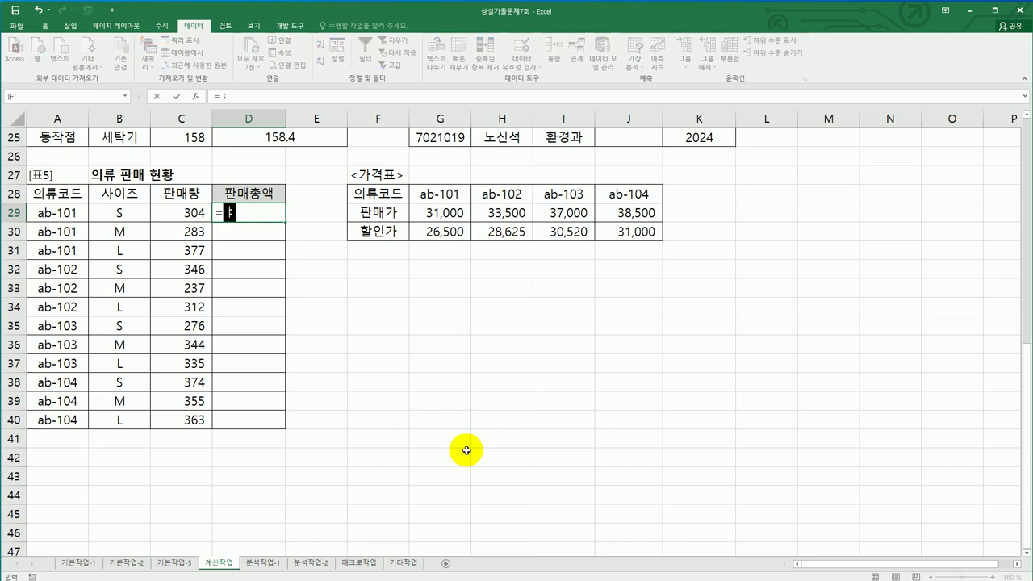
pyautogui.write('ind')
pyautogui.press('Tab')
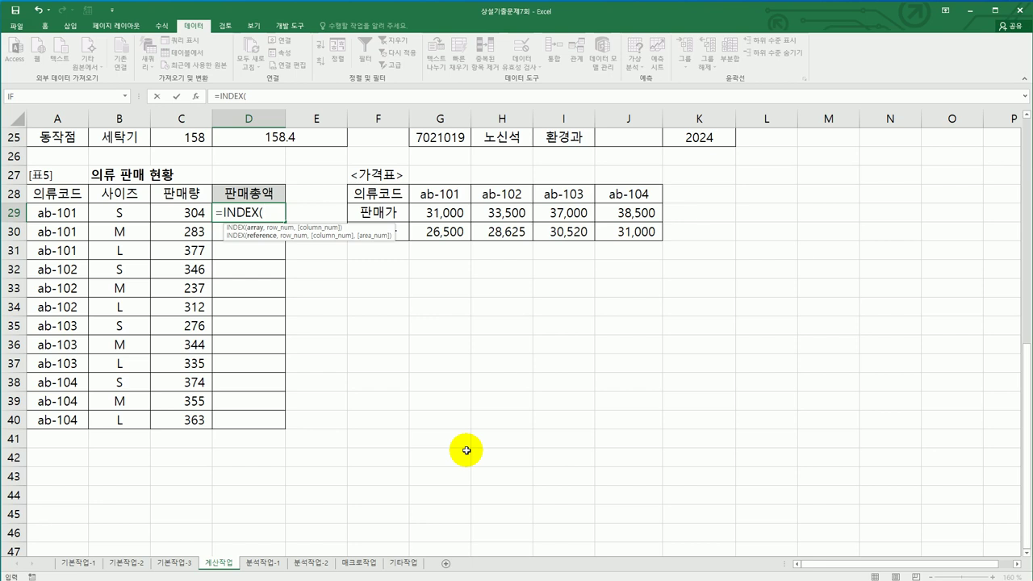
# - Give INDEX the 판매가 and 할인가 prices as its absolute array $G$29:$J$30, ready for the row number argument
pyautogui.moveTo(442, 215)
pyautogui.mouseDown()
pyautogui.moveTo(449, 226)
pyautogui.moveTo(618, 232)
pyautogui.mouseUp()
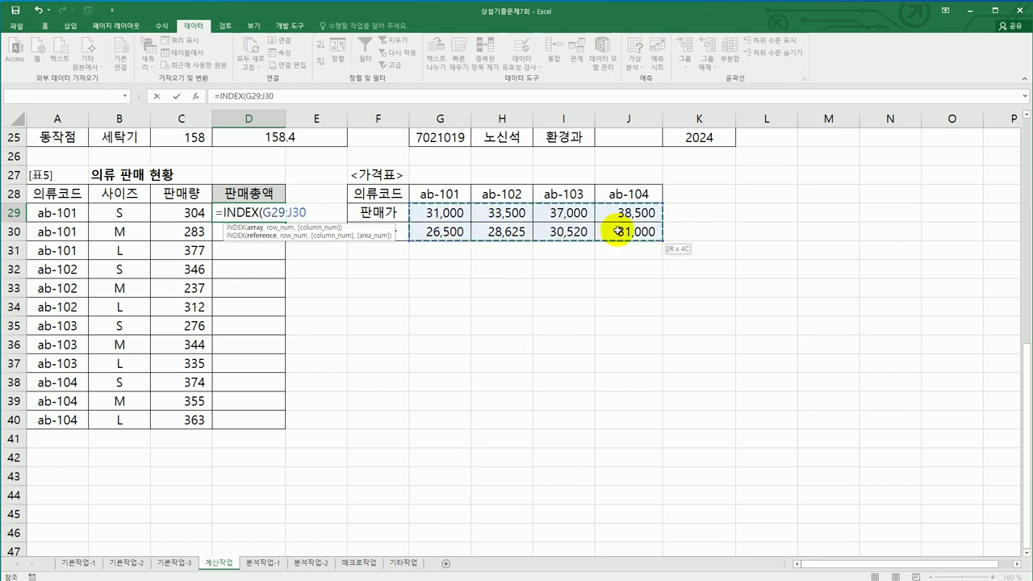
pyautogui.moveTo(445, 232); pyautogui.dragTo(613, 235)
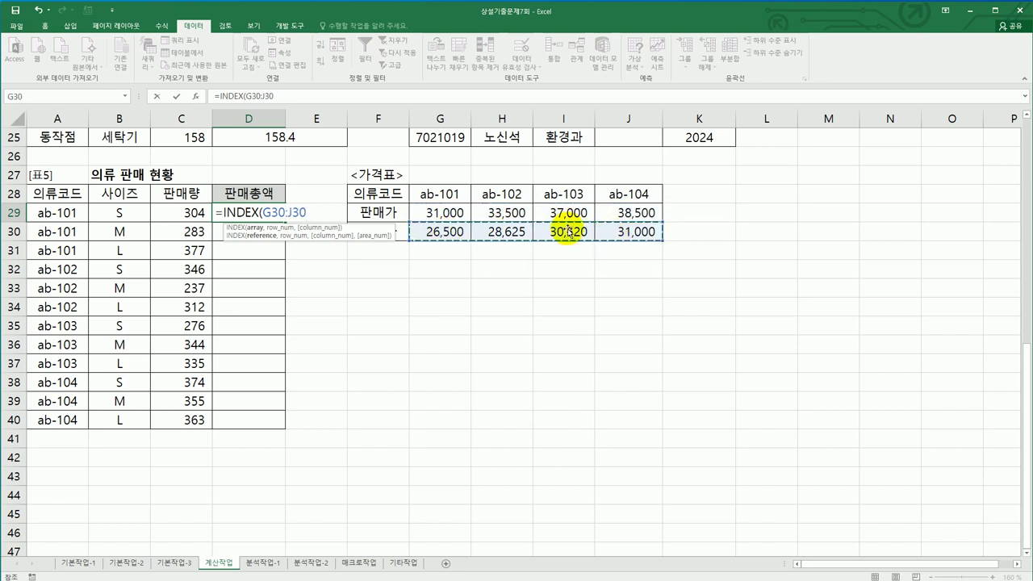
pyautogui.moveTo(443, 215); pyautogui.dragTo(645, 229)
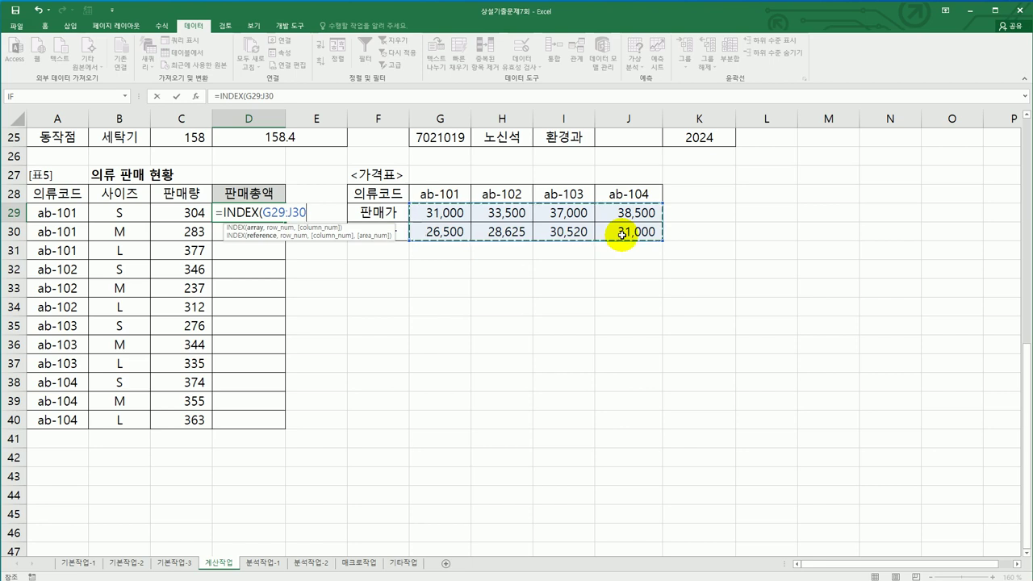
pyautogui.moveTo(465, 230); pyautogui.dragTo(614, 229)
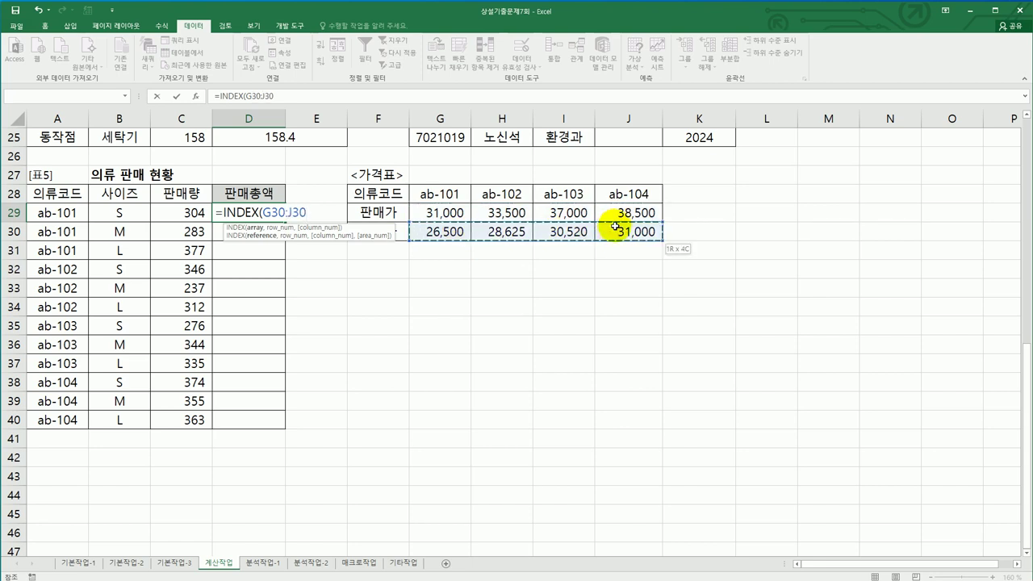
pyautogui.moveTo(428, 215); pyautogui.dragTo(610, 234)
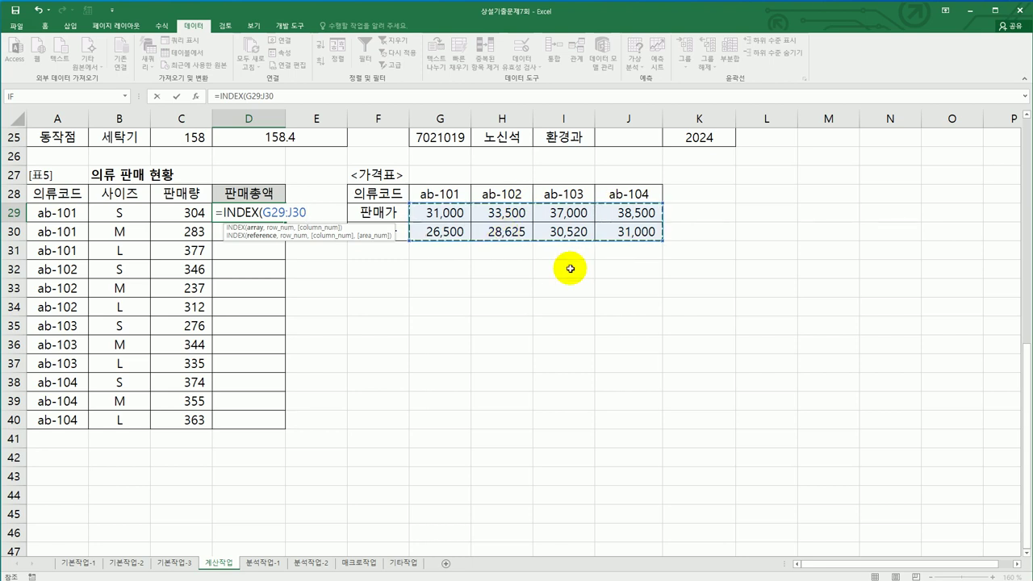
pyautogui.press('F4')
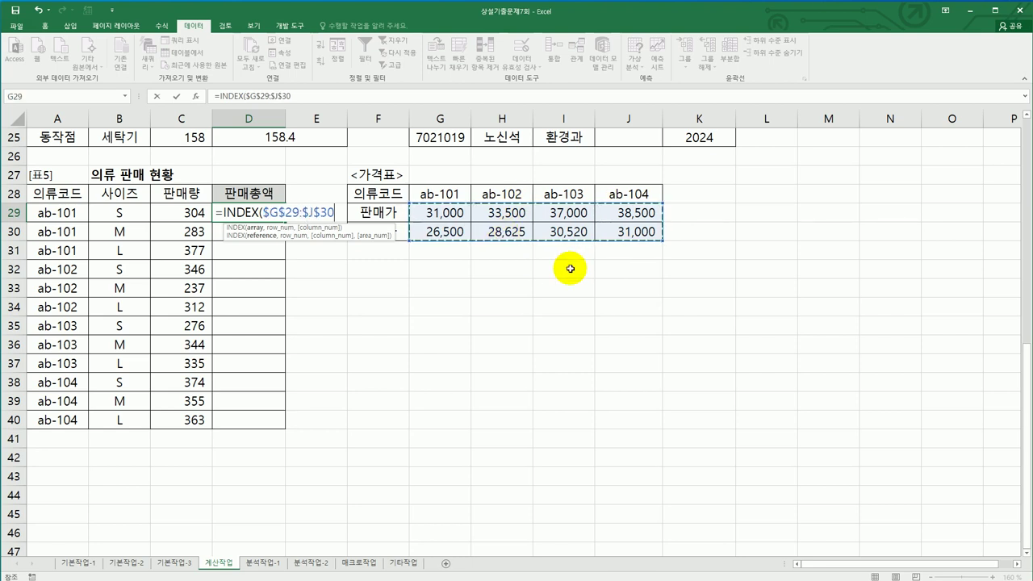
pyautogui.write(',')
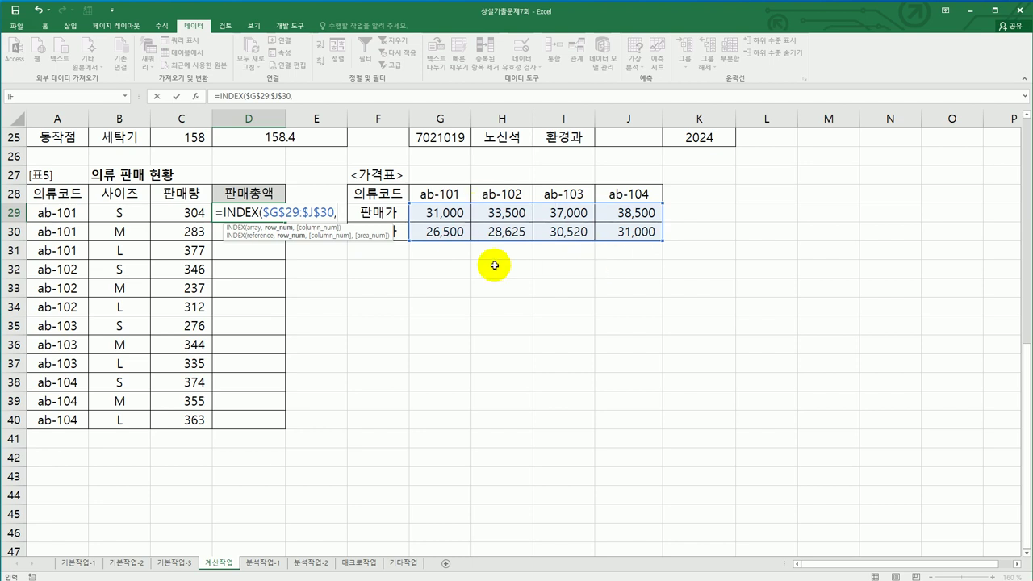
# - Set INDEX's row number to 2 in D29 and nest a MATCH function as its column number, with its arguments dialog open
pyautogui.write('2')
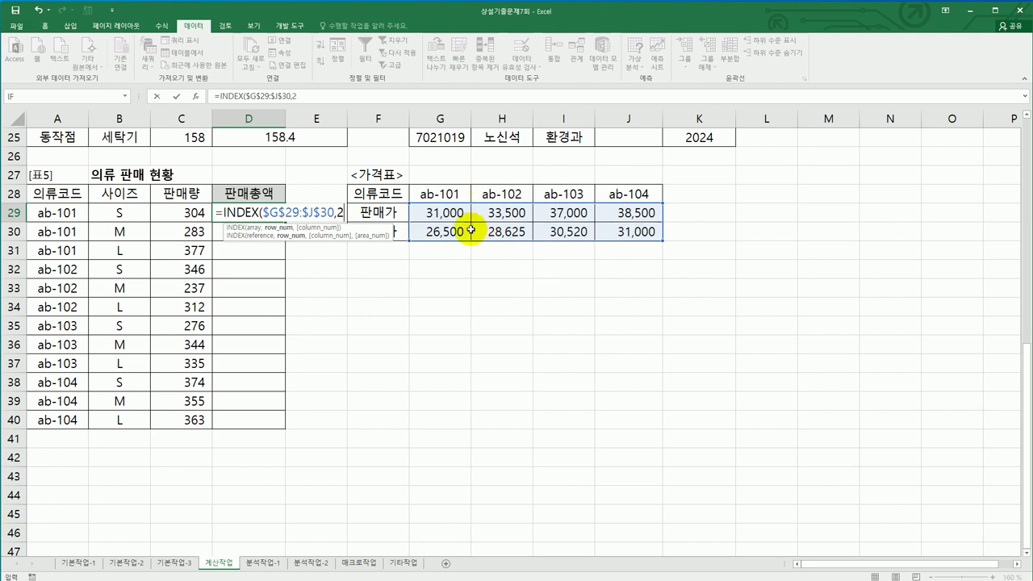
pyautogui.write(',')
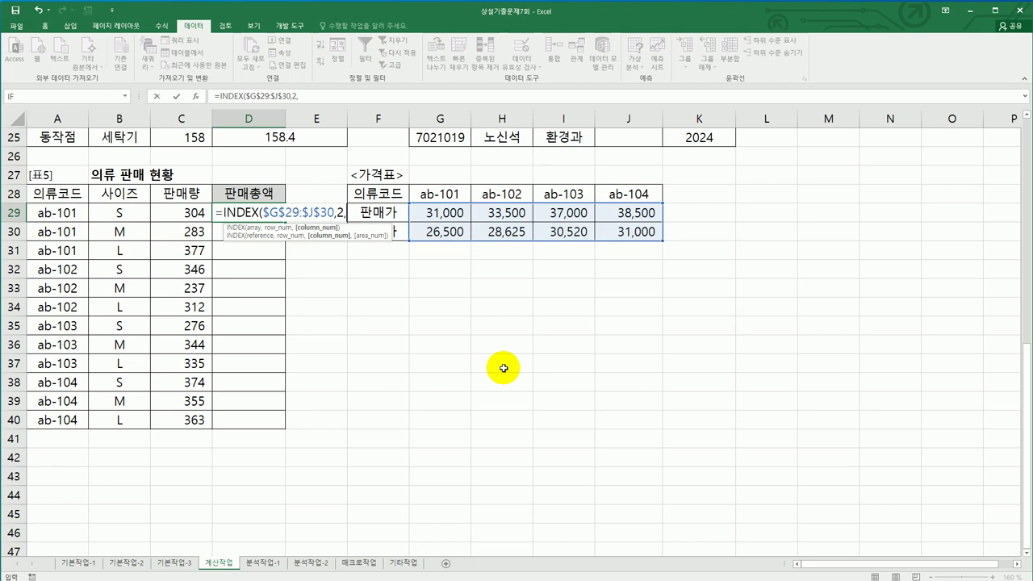
pyautogui.write('ma')
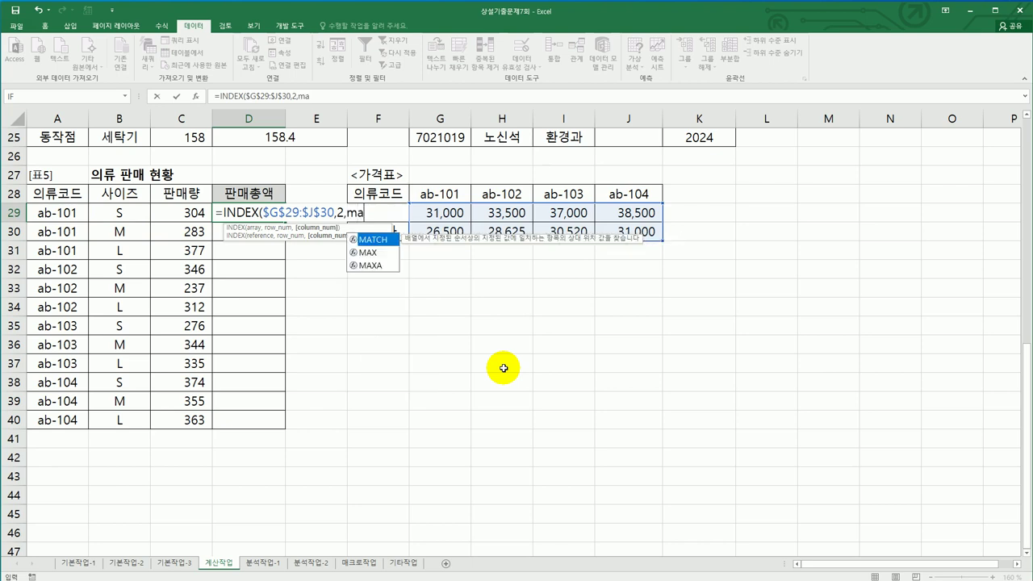
pyautogui.doubleClick(374, 240)
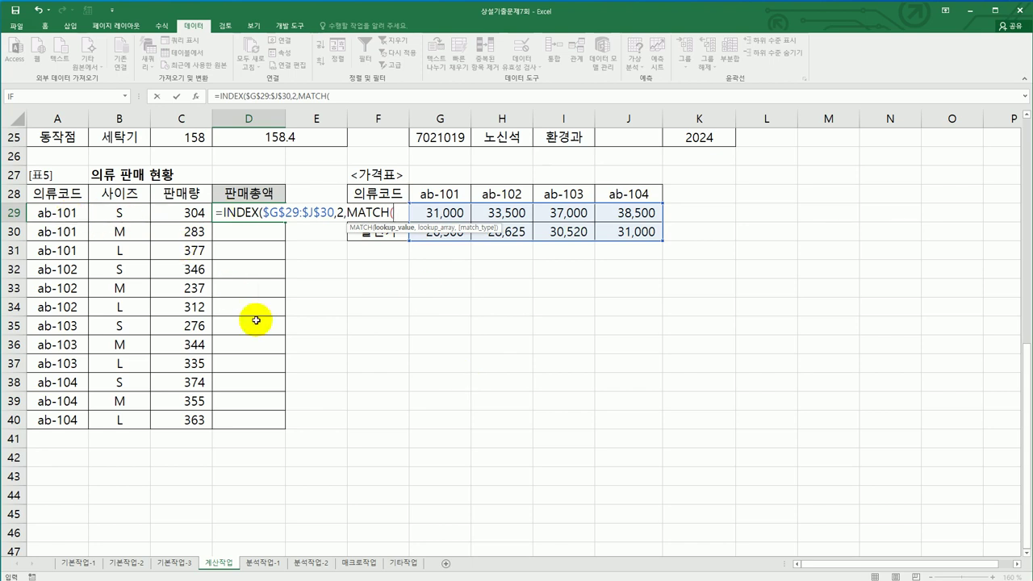
pyautogui.click(195, 96)
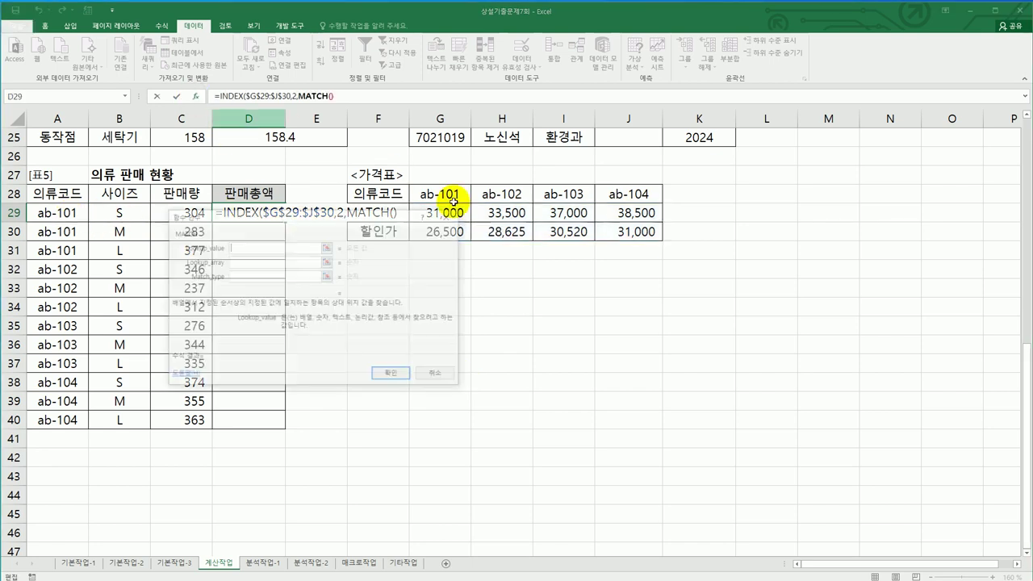
pyautogui.moveTo(367, 216); pyautogui.dragTo(724, 250)
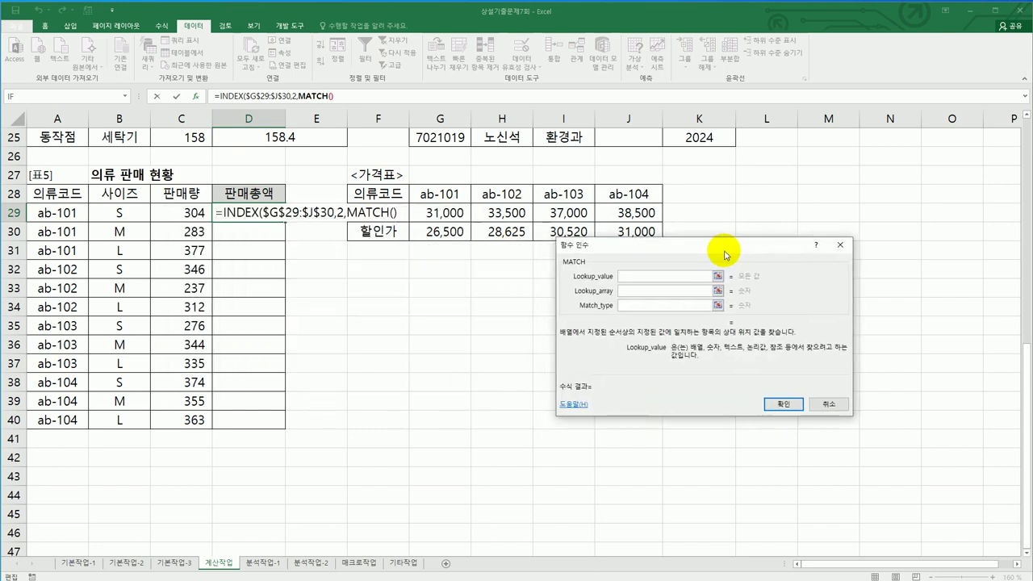
# - Give MATCH the lookup value A29, absolute lookup array $G$28:$J$28 and match type 0, and accept the formula with its missing closing parenthesis added
pyautogui.click(73, 211)
pyautogui.click(637, 292)
pyautogui.moveTo(444, 195); pyautogui.dragTo(629, 195)
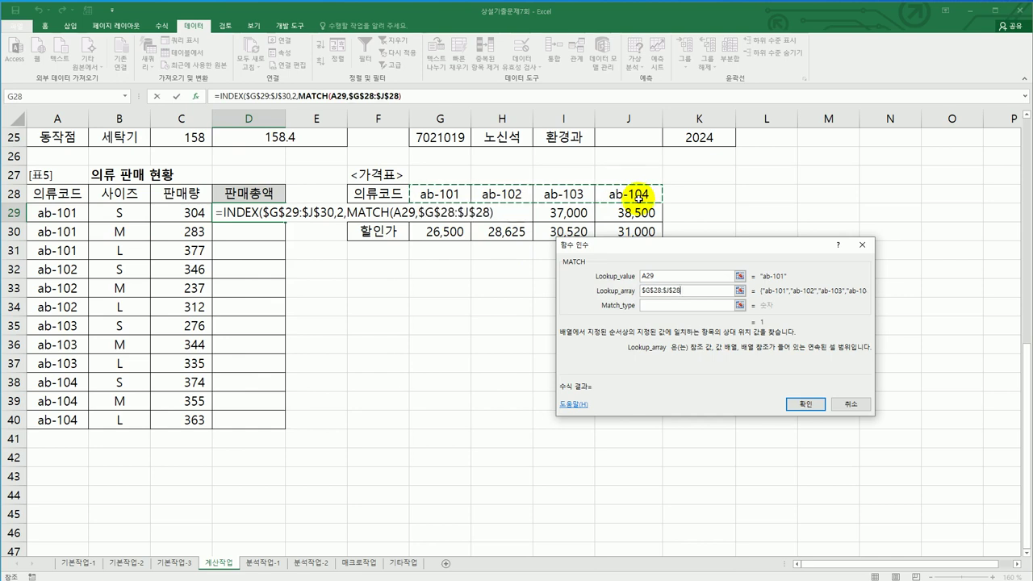
pyautogui.press('F4')
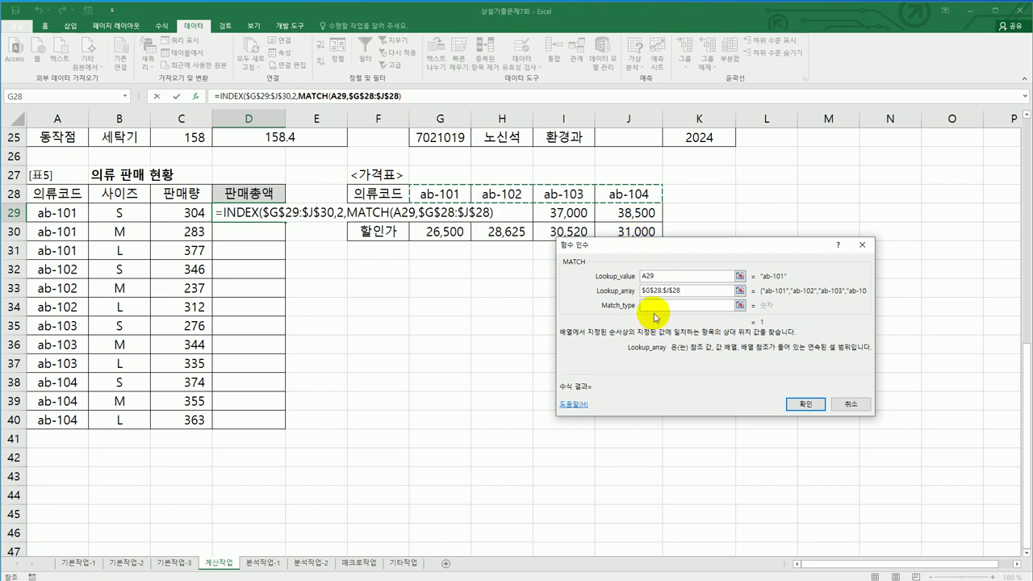
pyautogui.click(654, 309)
pyautogui.write('0')
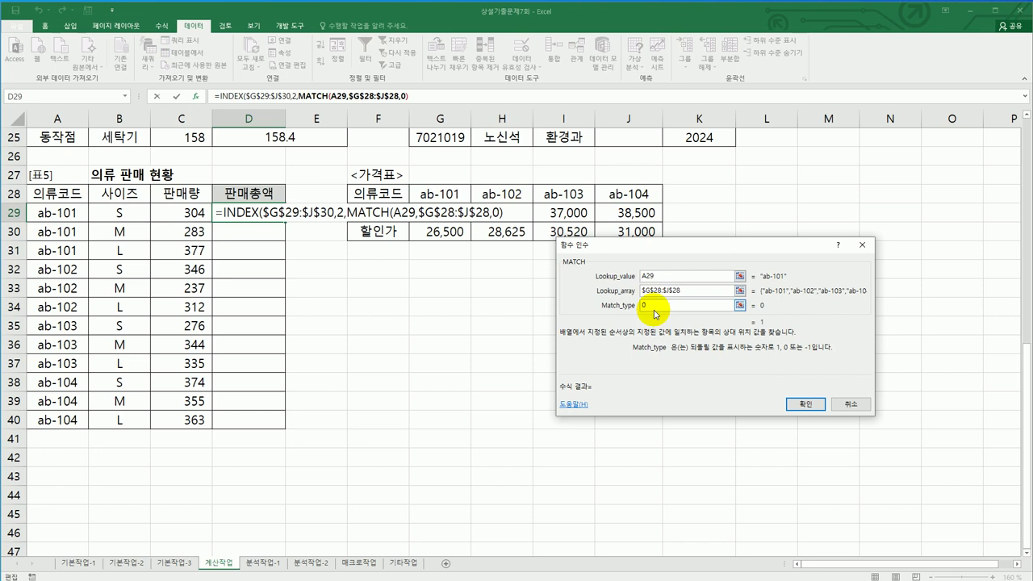
pyautogui.click(804, 404)
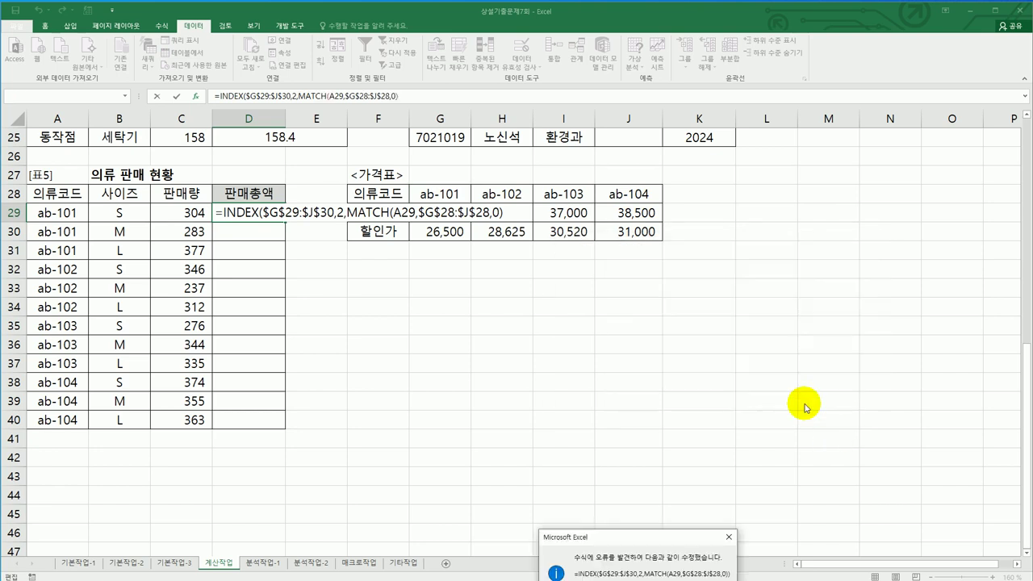
pyautogui.moveTo(644, 539); pyautogui.dragTo(652, 341)
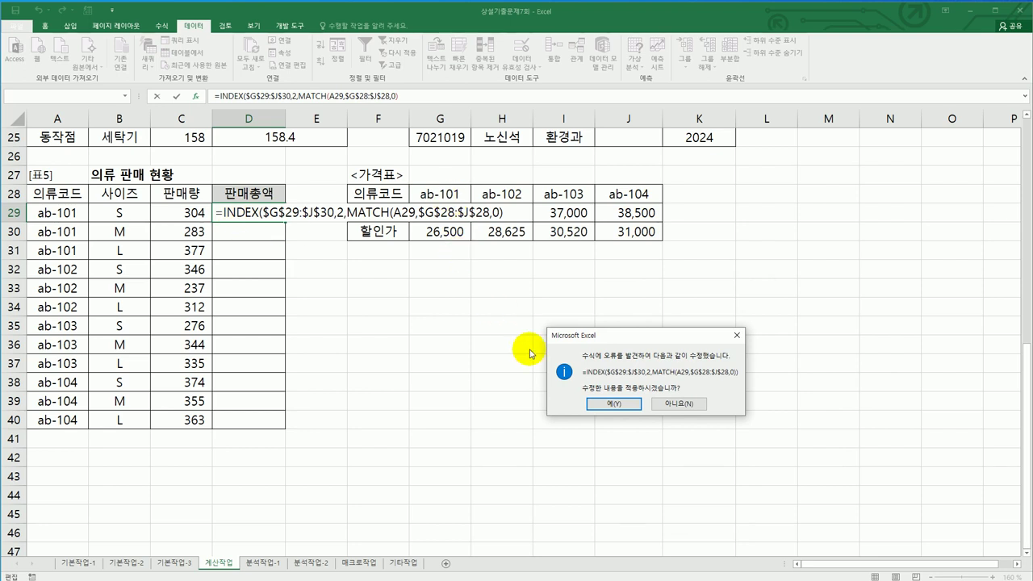
pyautogui.click(606, 412)
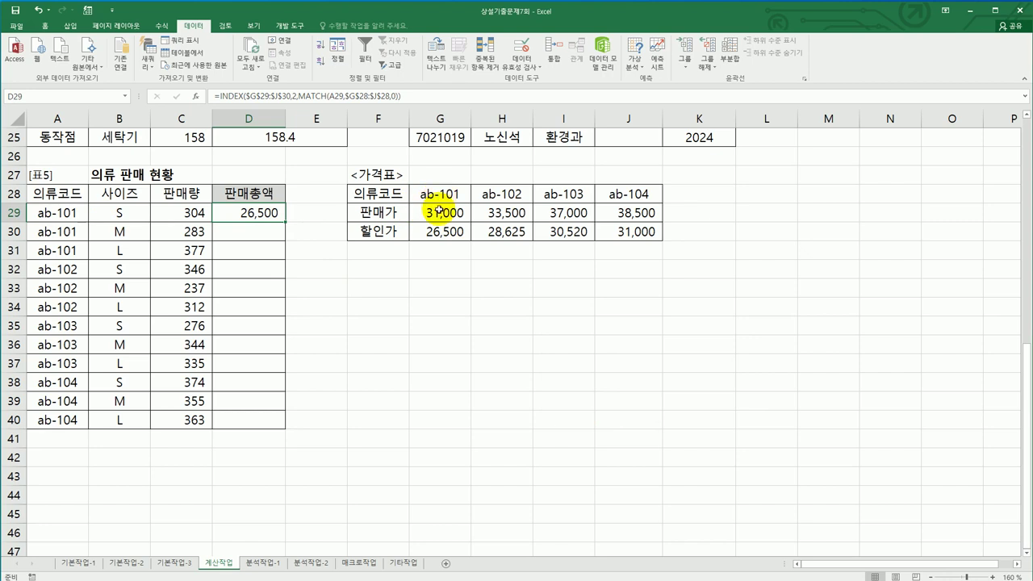
# - Fill the D29 price lookup down to D40 and check the ab-101 and ab-104 results against the 할인가 row of the 가격표
pyautogui.click(438, 233)
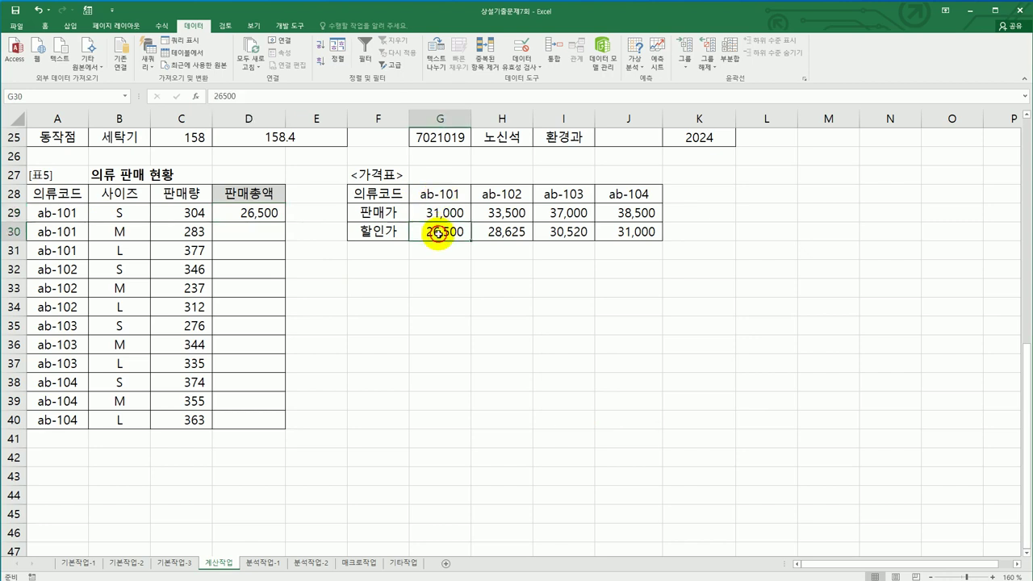
pyautogui.click(266, 213)
pyautogui.moveTo(282, 222); pyautogui.dragTo(280, 423)
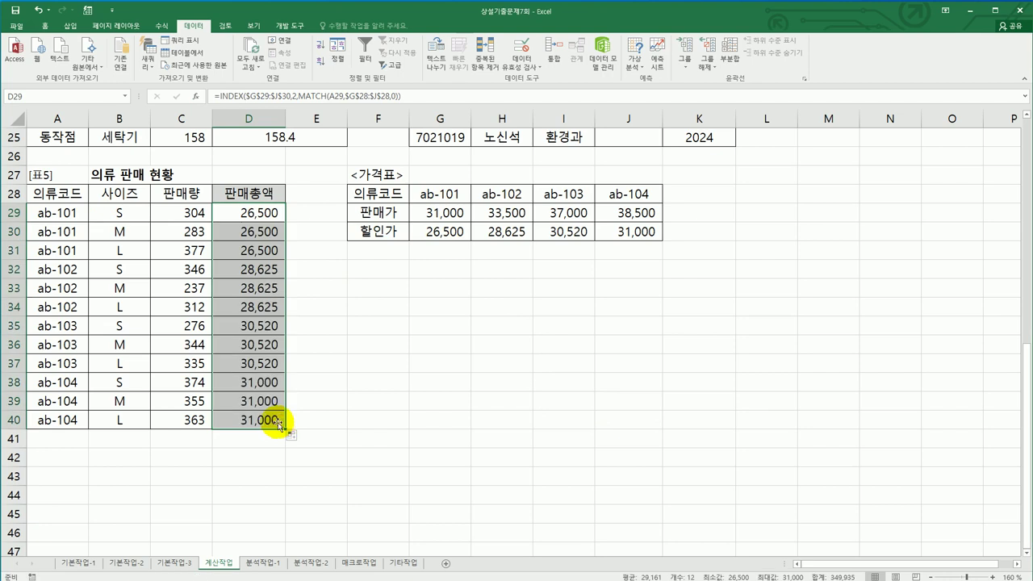
pyautogui.click(48, 420)
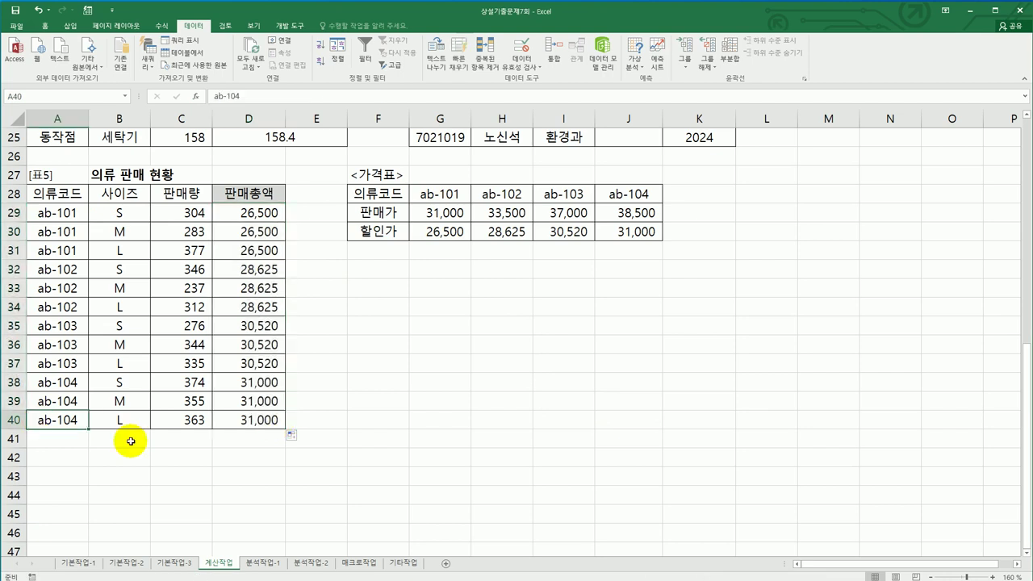
pyautogui.click(621, 194)
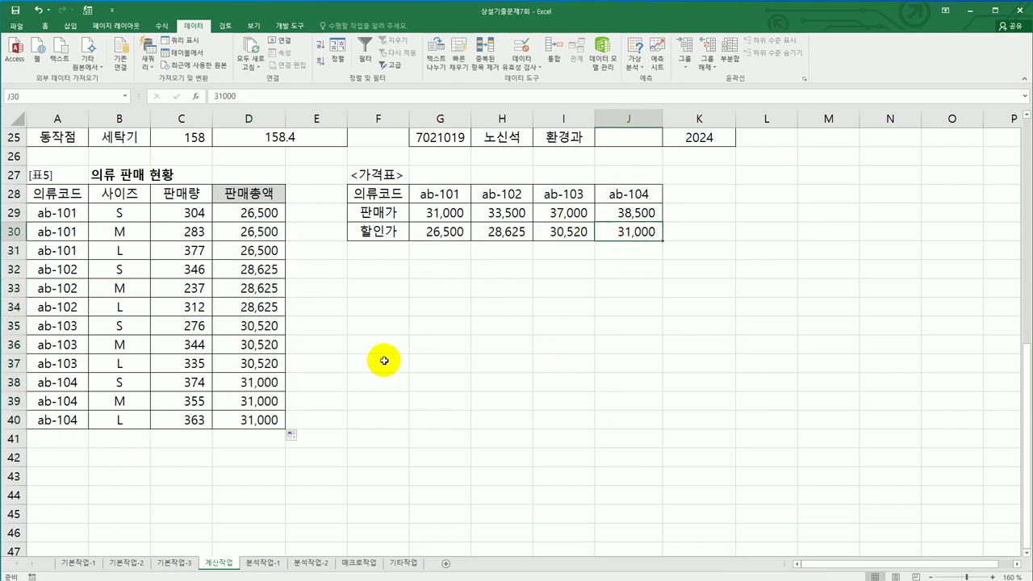
pyautogui.click(274, 420)
# - Multiply the D29 INDEX formula by the 판매량 in C29 and fill it down to D40
pyautogui.click(250, 212)
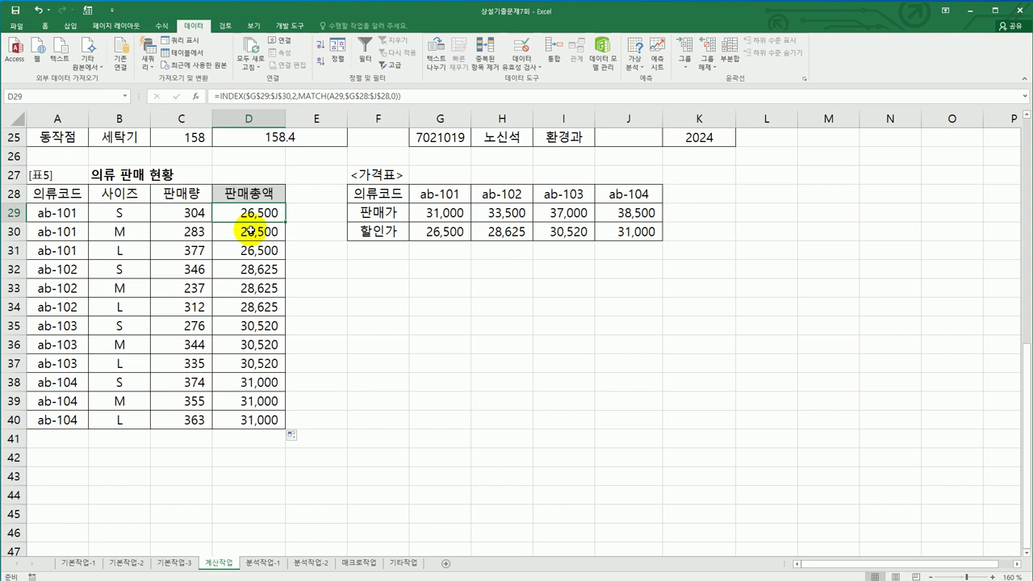
pyautogui.click(416, 95)
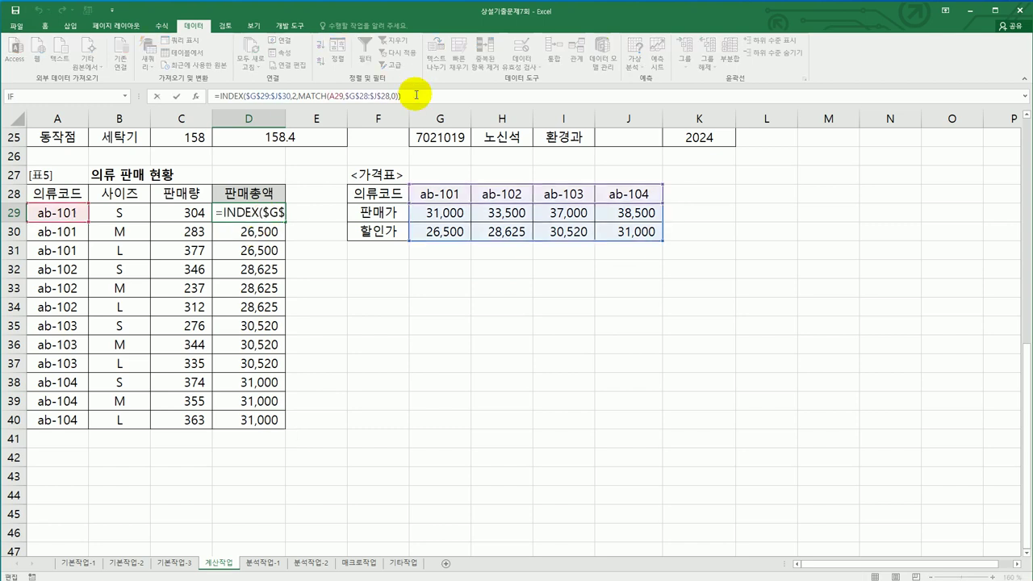
pyautogui.write('*')
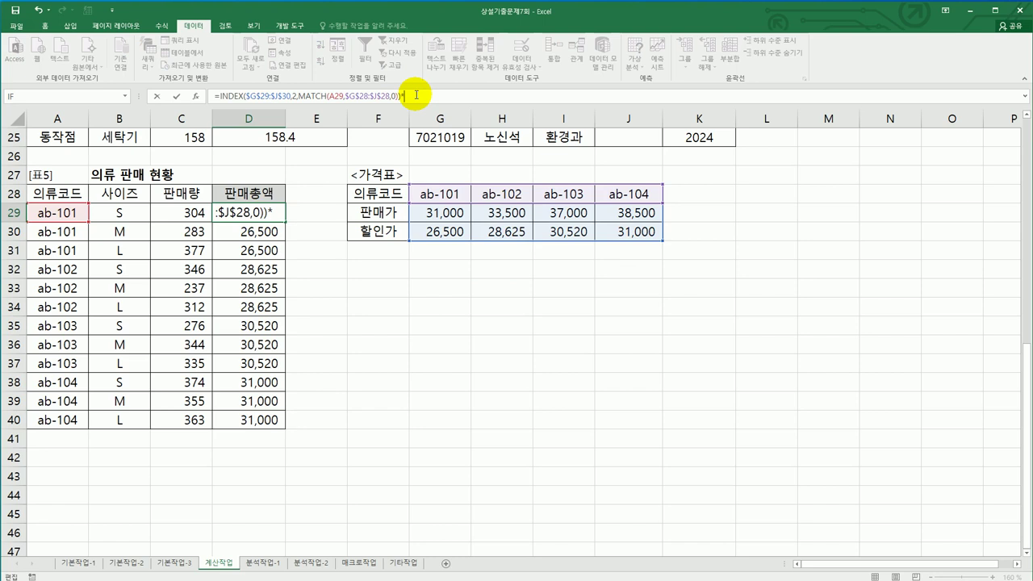
pyautogui.click(188, 214)
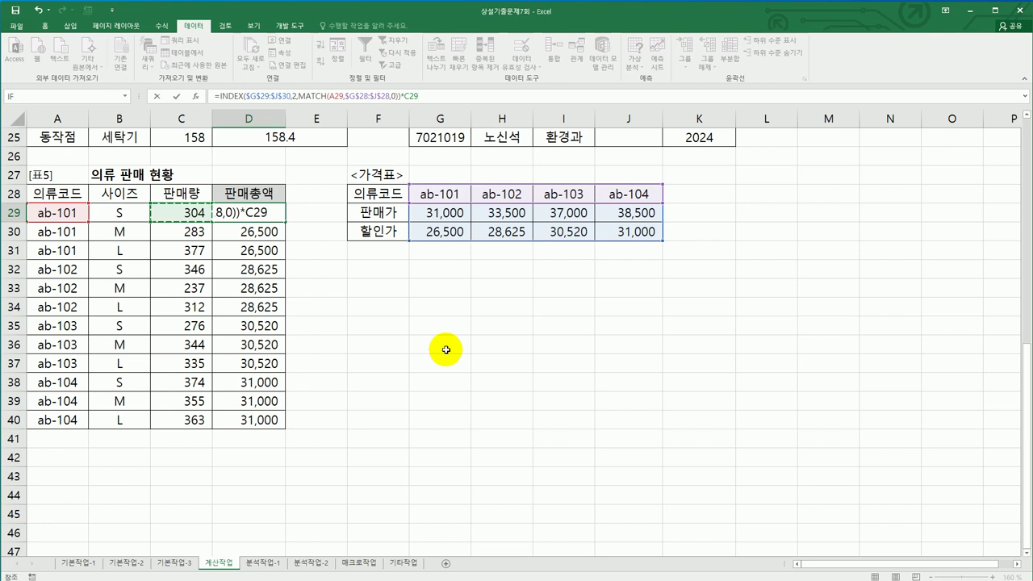
pyautogui.hotkey('ctrl', 'Return')
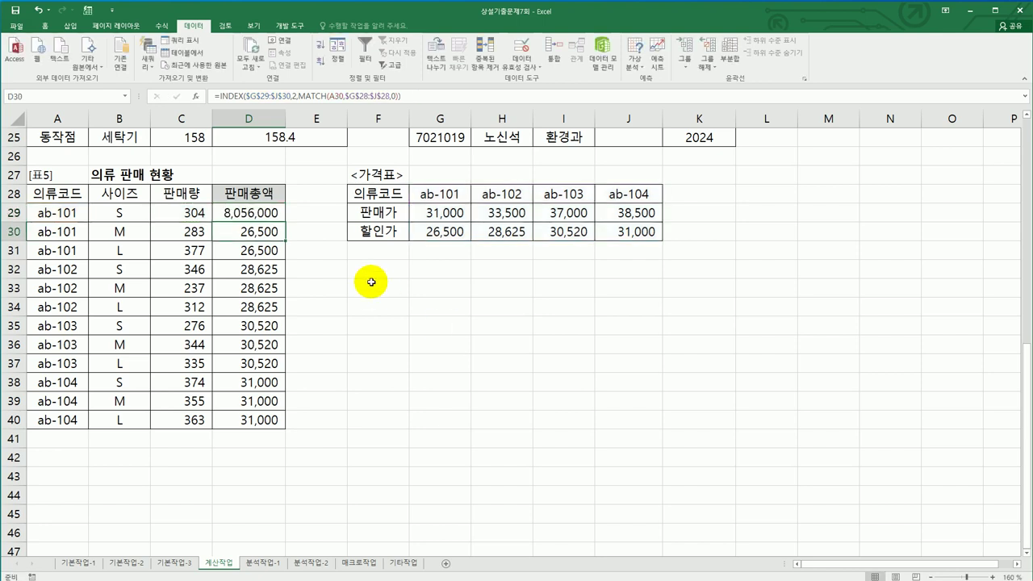
pyautogui.moveTo(285, 224); pyautogui.dragTo(278, 421)
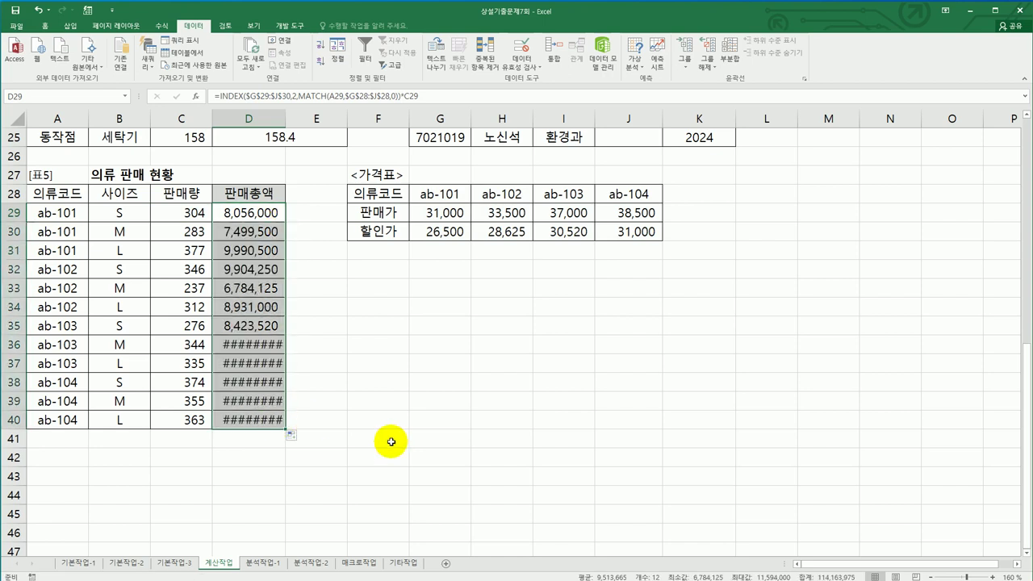
# - Autofit column D's width to the 판매총액 values and select D40 to check its formula
pyautogui.click(287, 113)
pyautogui.doubleClick(286, 113)
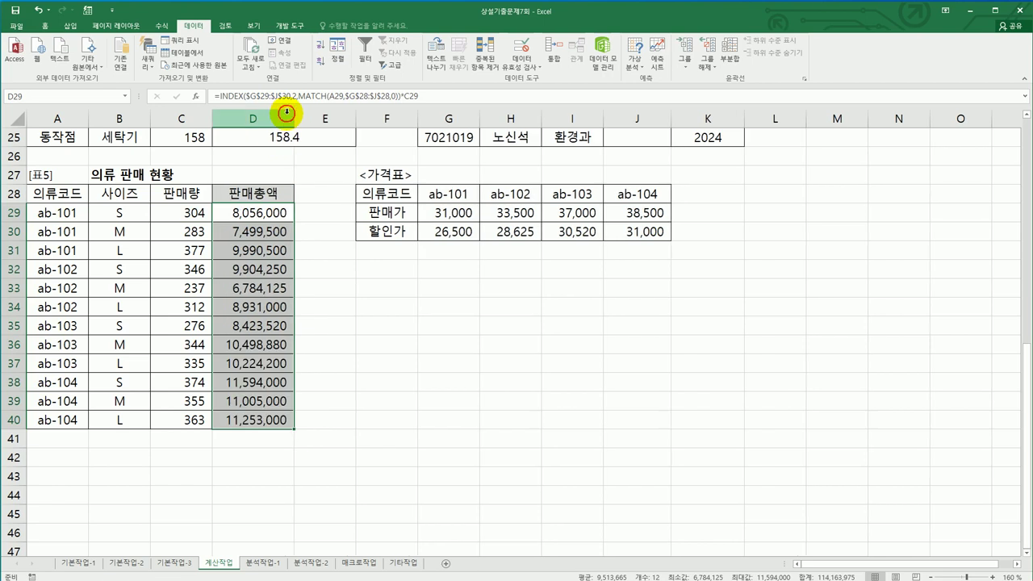
pyautogui.click(254, 420)
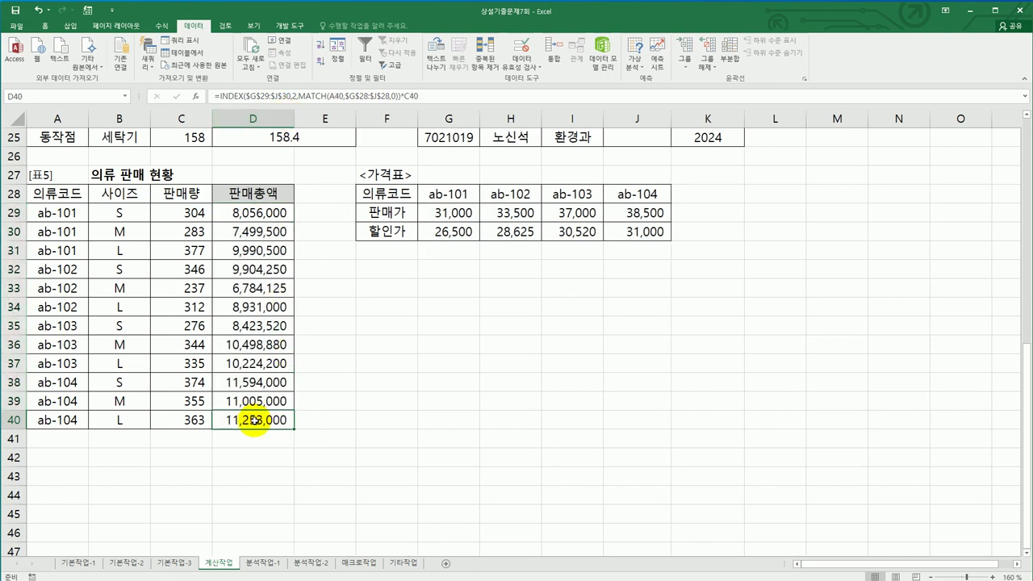
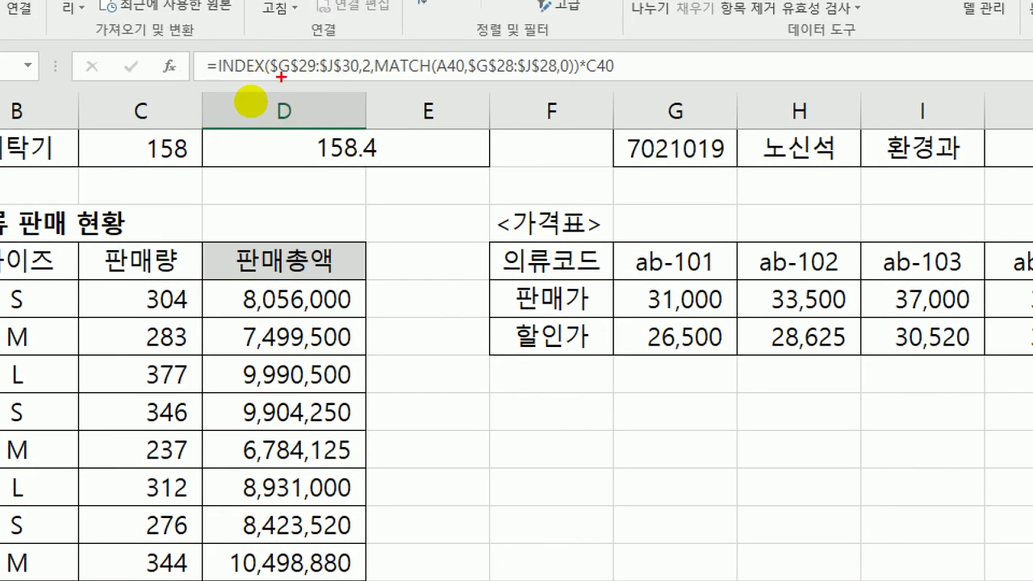
pyautogui.moveTo(281, 79)
pyautogui.mouseDown()
pyautogui.moveTo(354, 81)
pyautogui.moveTo(381, 33)
pyautogui.mouseUp()
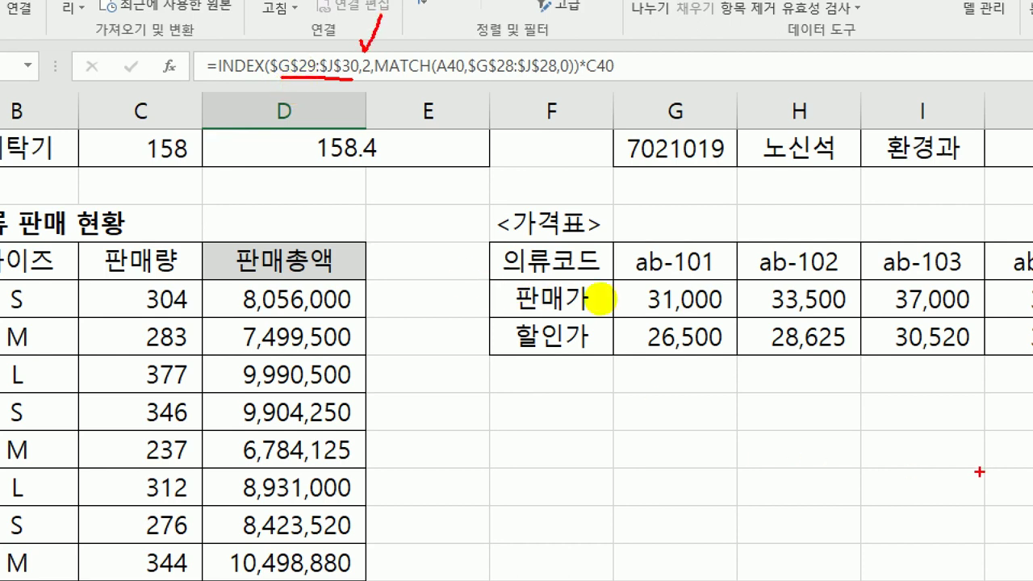
pyautogui.moveTo(1029, 368); pyautogui.dragTo(902, 367)
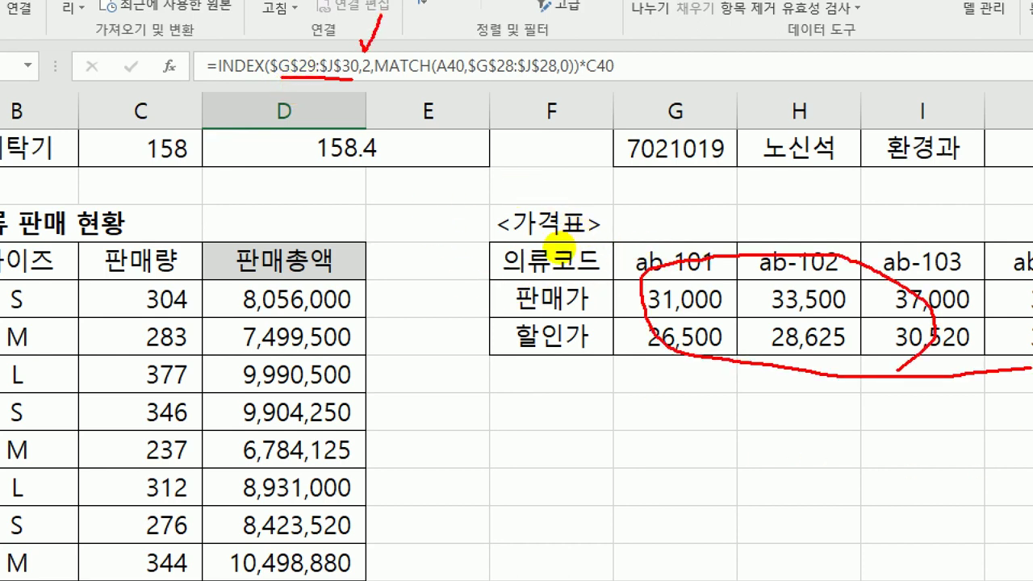
pyautogui.moveTo(634, 322); pyautogui.dragTo(823, 331)
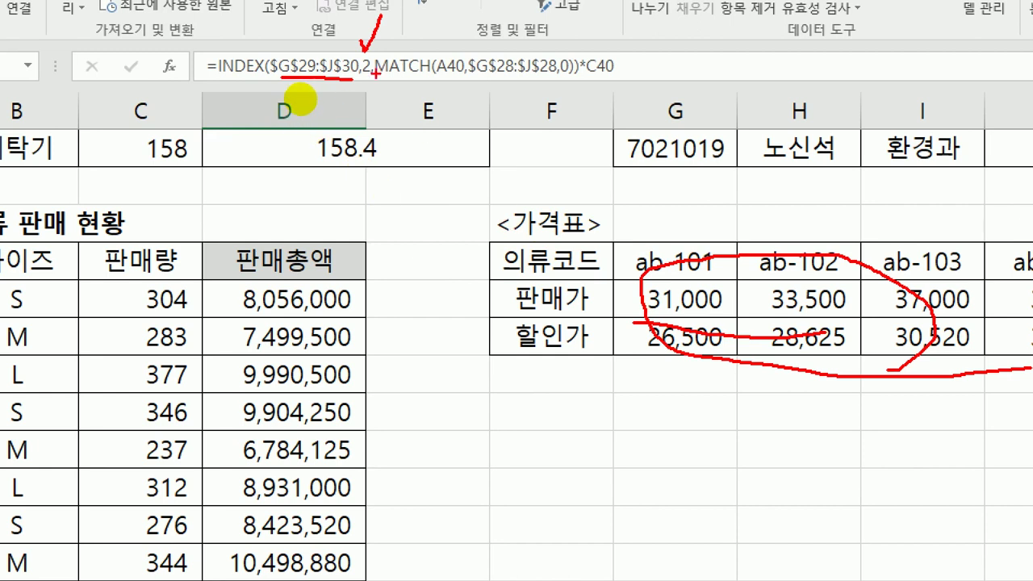
pyautogui.moveTo(380, 74); pyautogui.dragTo(549, 72)
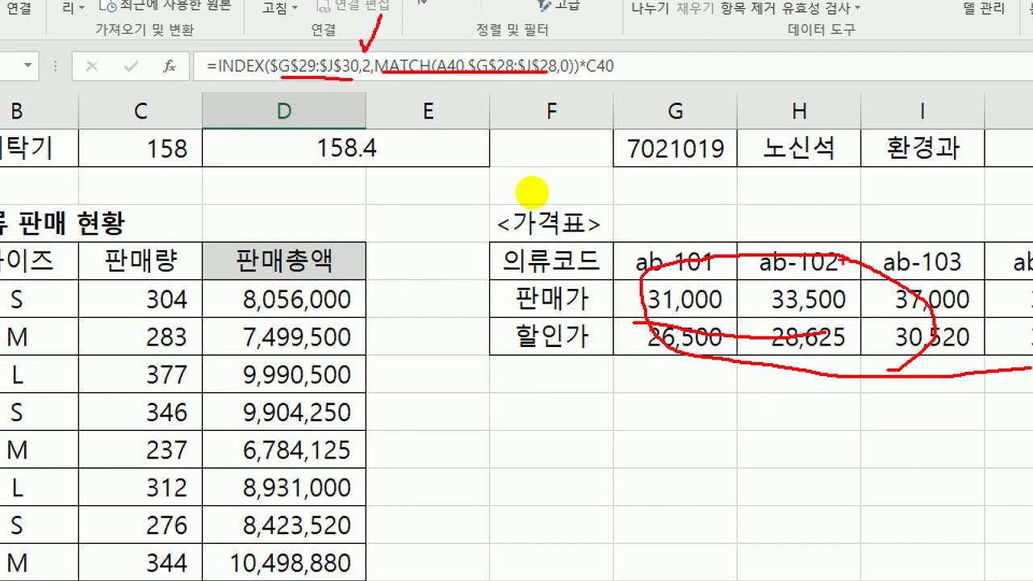
pyautogui.moveTo(621, 238)
pyautogui.mouseDown()
pyautogui.moveTo(981, 275)
pyautogui.moveTo(1031, 244)
pyautogui.moveTo(737, 239)
pyautogui.mouseUp()
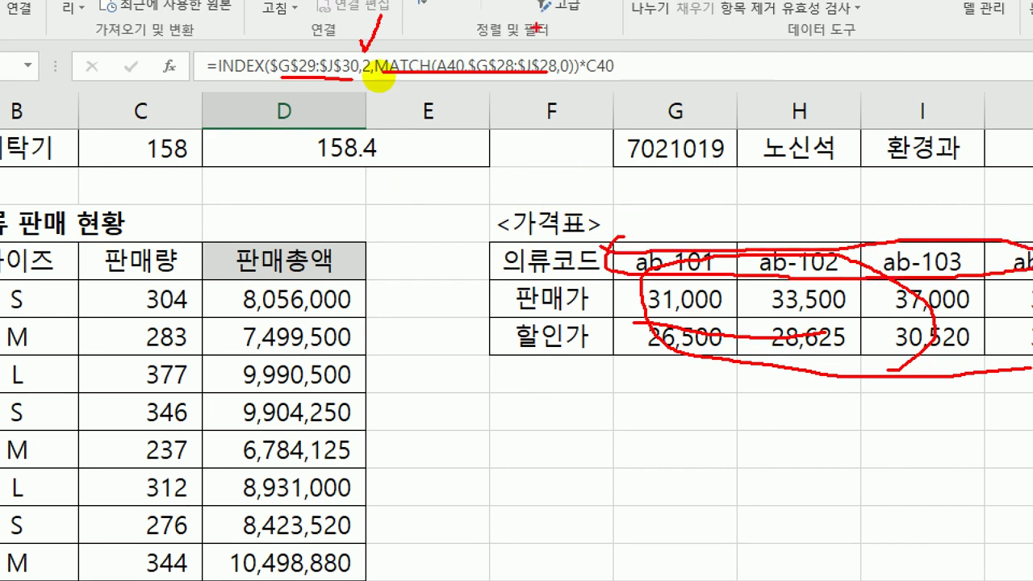
pyautogui.moveTo(559, 47); pyautogui.dragTo(594, 31)
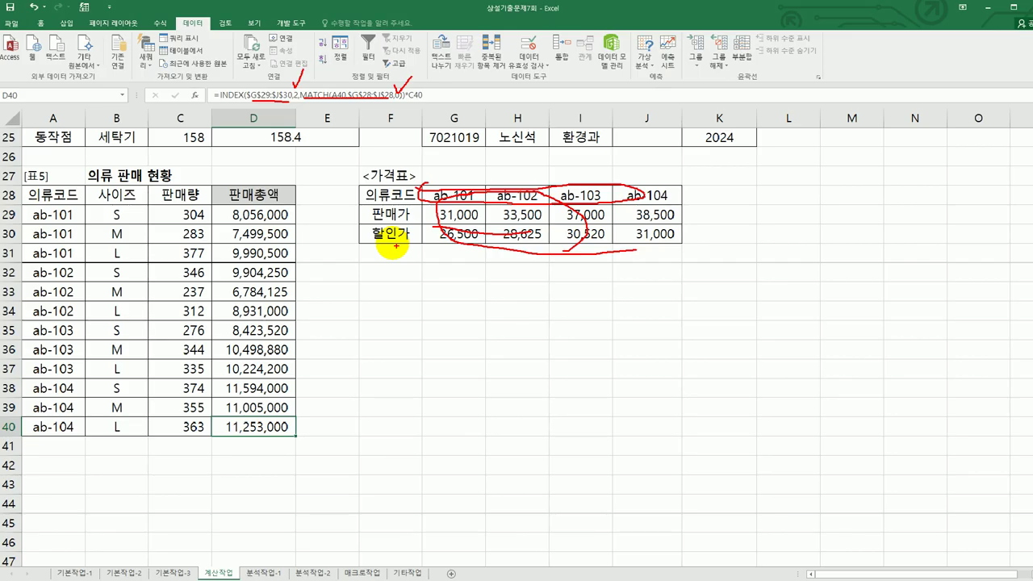
pyautogui.press('Escape')
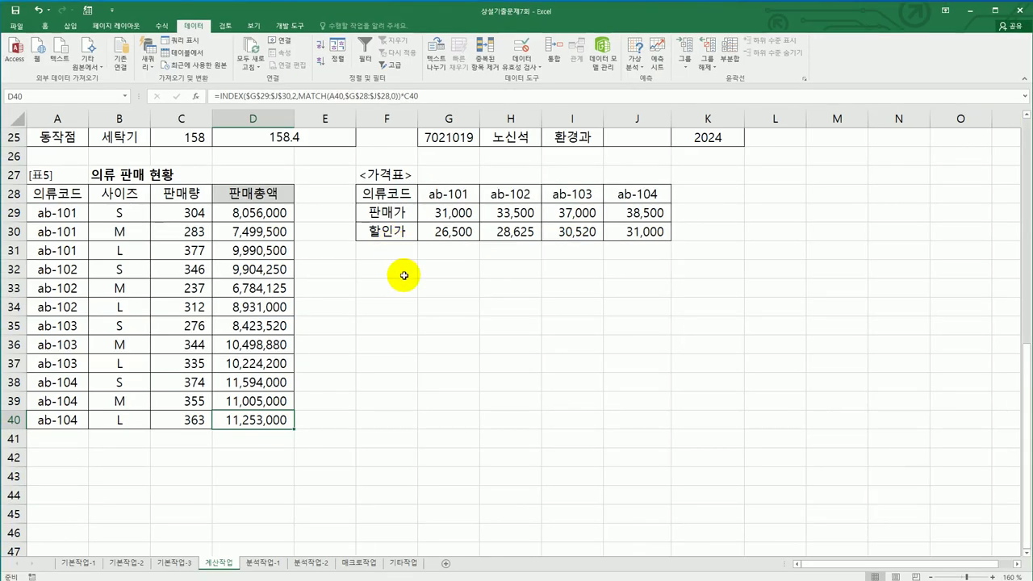
# - Look over the finished tables on the 계산작업 sheet and switch to the 분석작업-1 worksheet
pyautogui.click(510, 342)
pyautogui.scroll(2, 509, 342)
pyautogui.scroll(2, 509, 342)
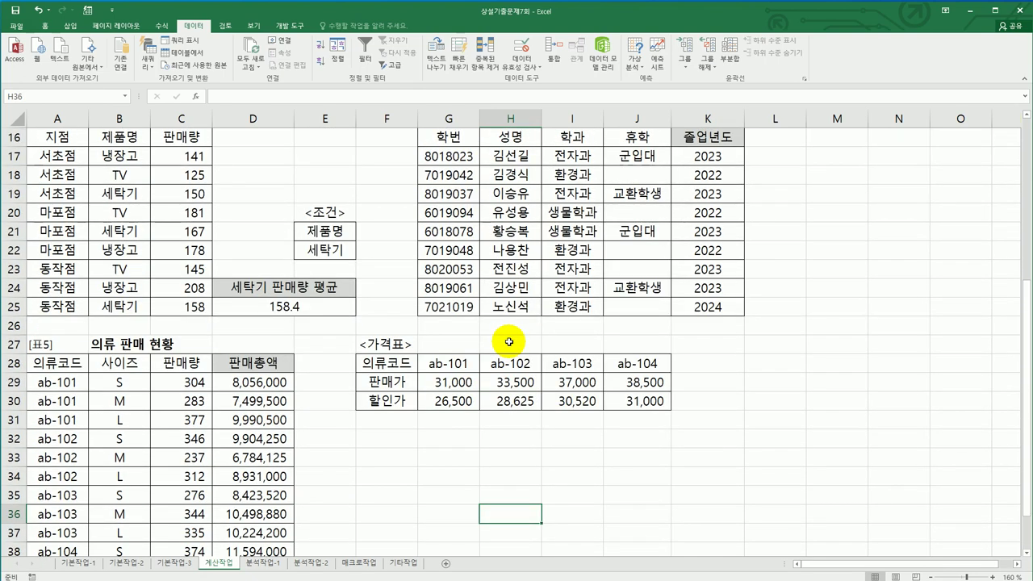
pyautogui.scroll(-1, 510, 343)
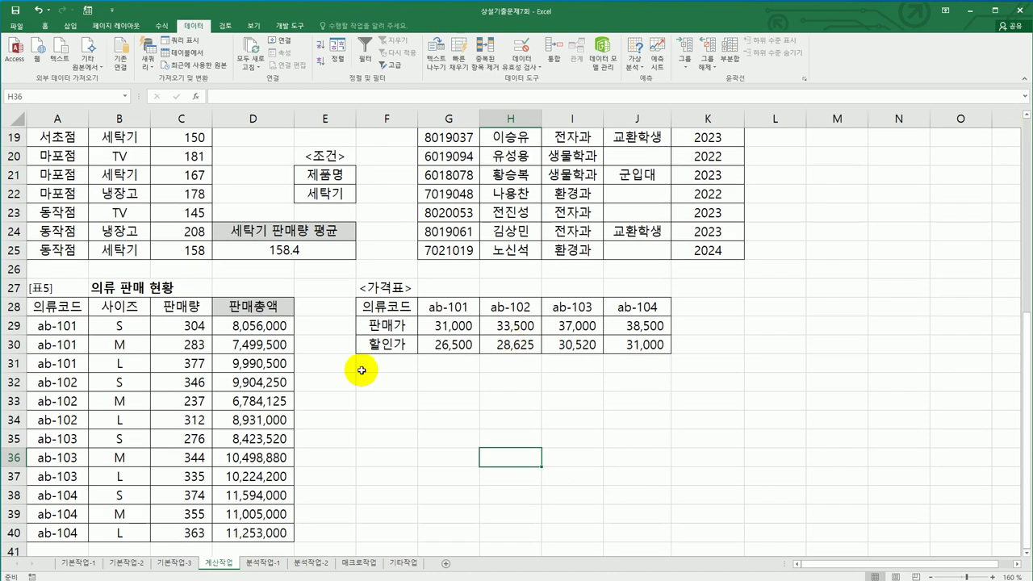
pyautogui.click(267, 563)
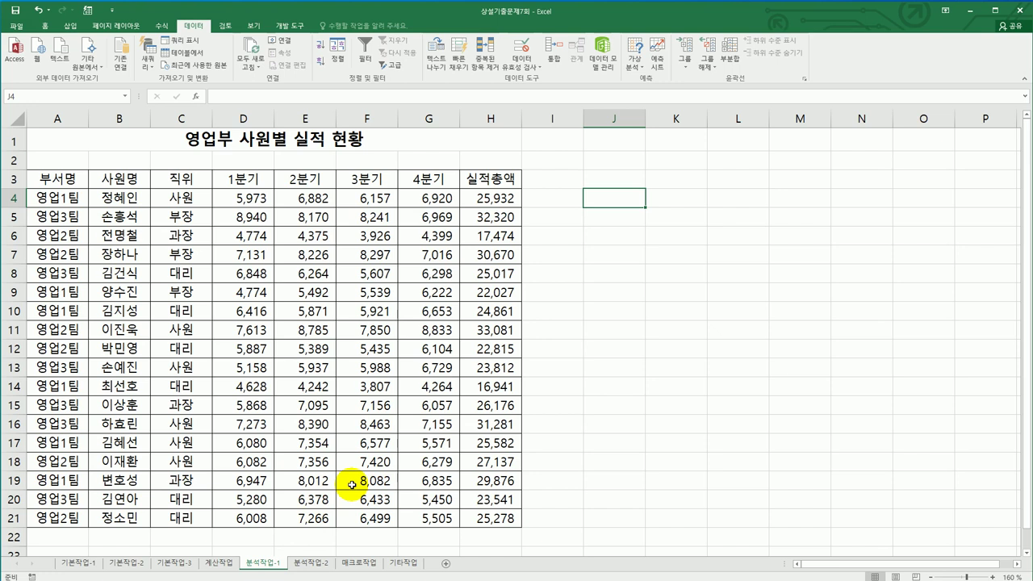
# - Sort the 영업부 사원별 실적 현황 table by 부서명 in ascending order
pyautogui.click(175, 331)
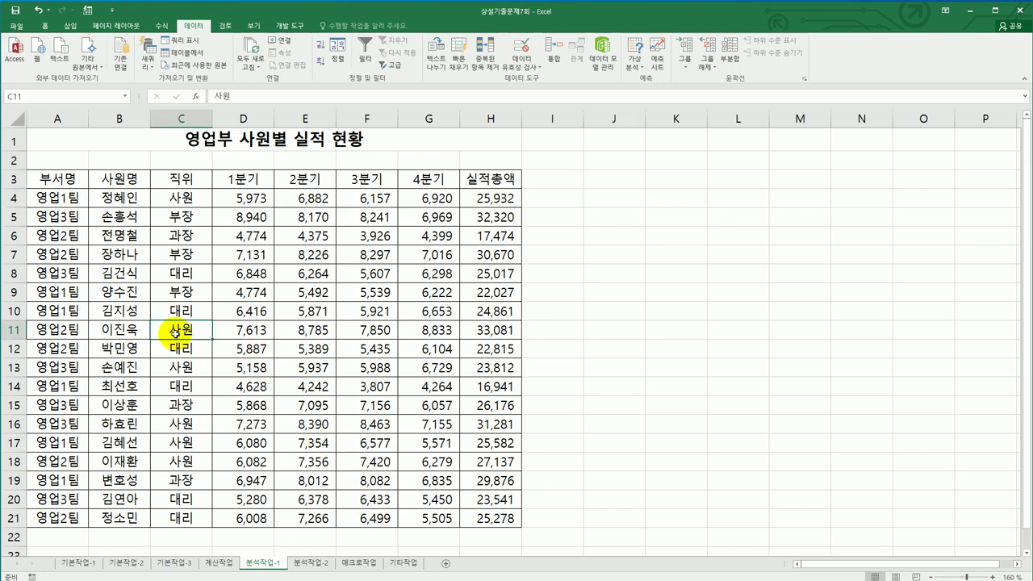
pyautogui.click(73, 198)
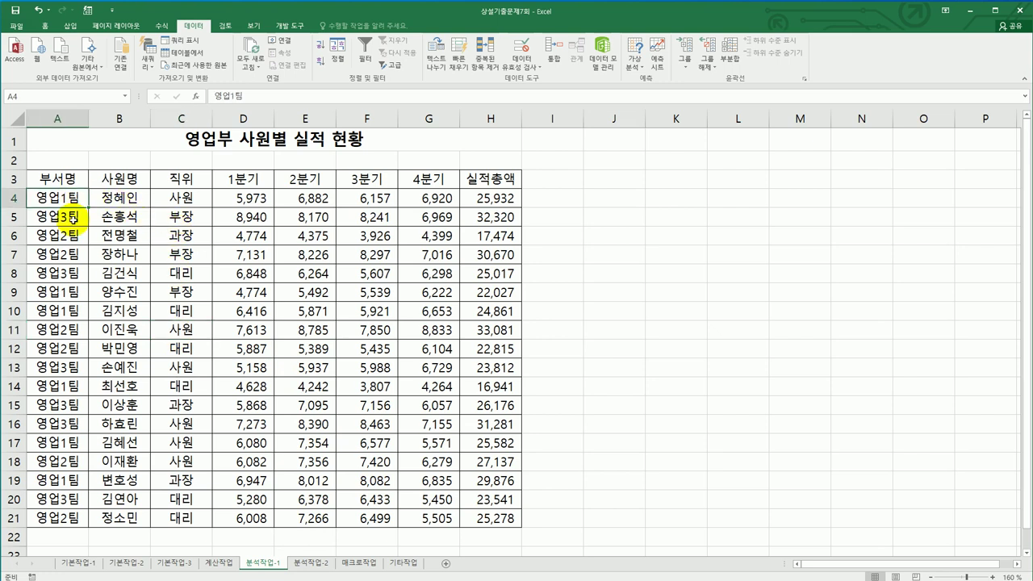
pyautogui.click(319, 46)
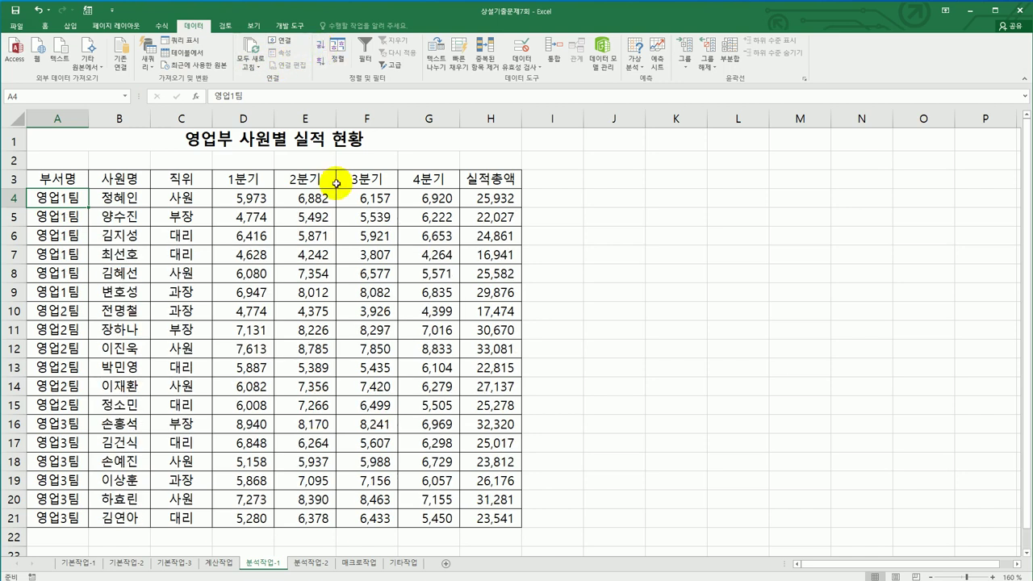
# - Add subtotals grouped by 부서명 with the 최소값 function for 1분기, 2분기, 3분기 and 4분기, leaving out 실적총액
pyautogui.click(735, 57)
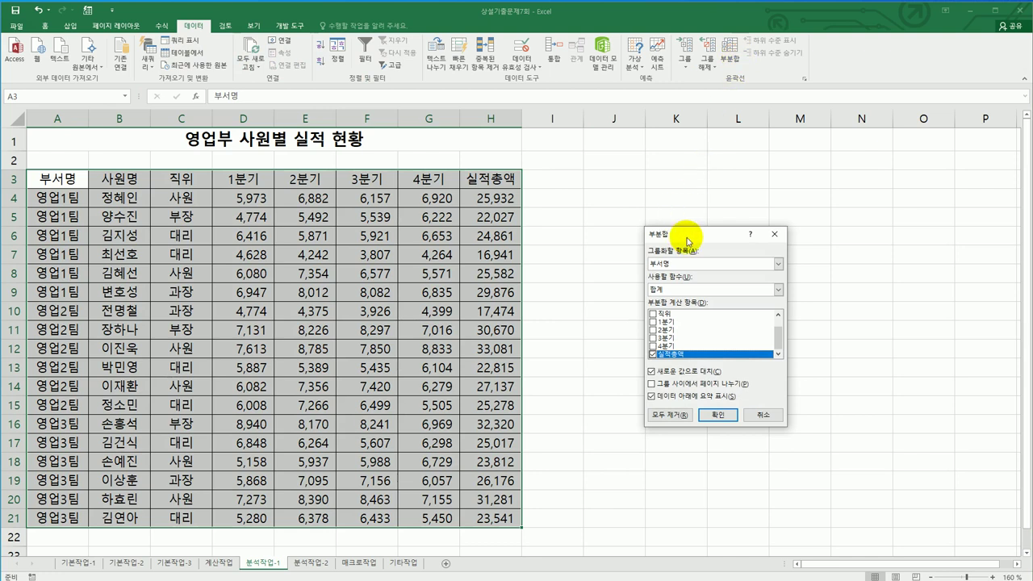
pyautogui.moveTo(687, 236); pyautogui.dragTo(654, 190)
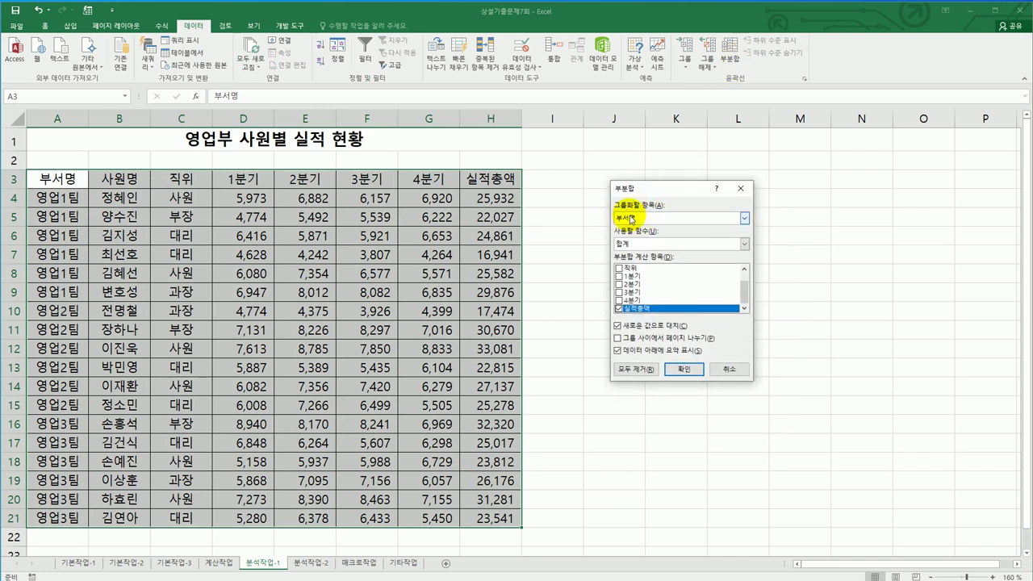
pyautogui.click(620, 276)
pyautogui.click(619, 284)
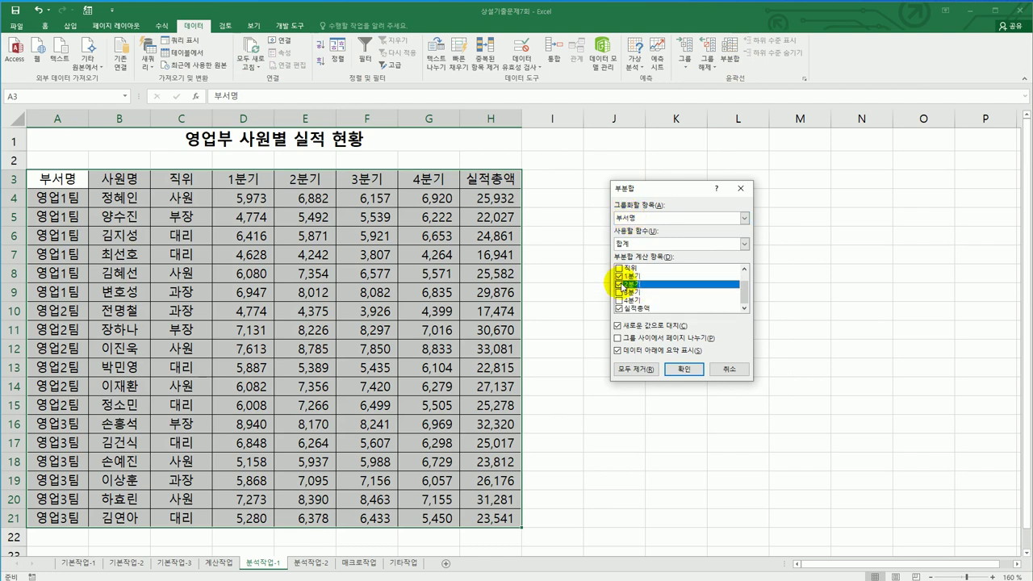
pyautogui.click(619, 292)
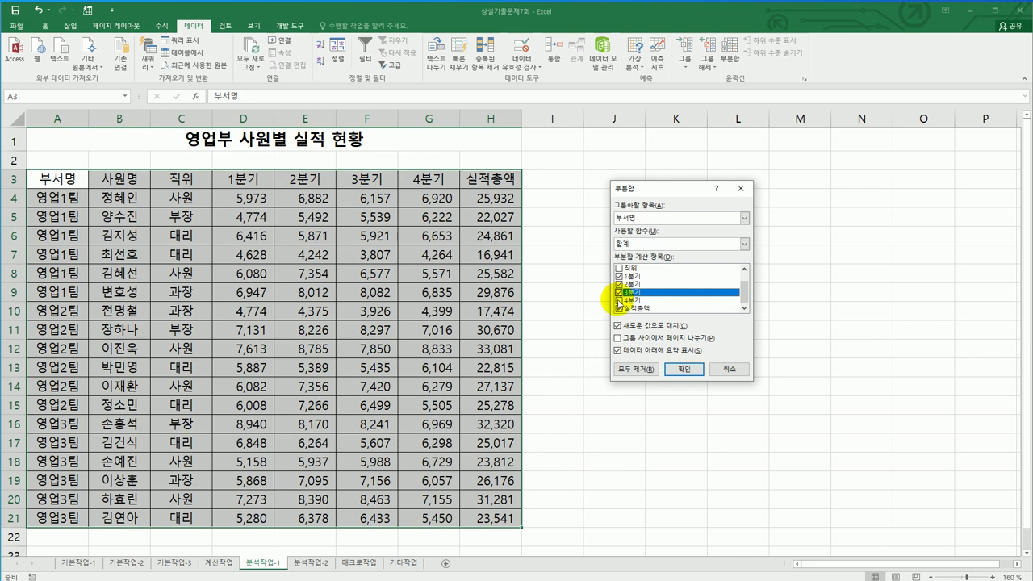
pyautogui.click(619, 300)
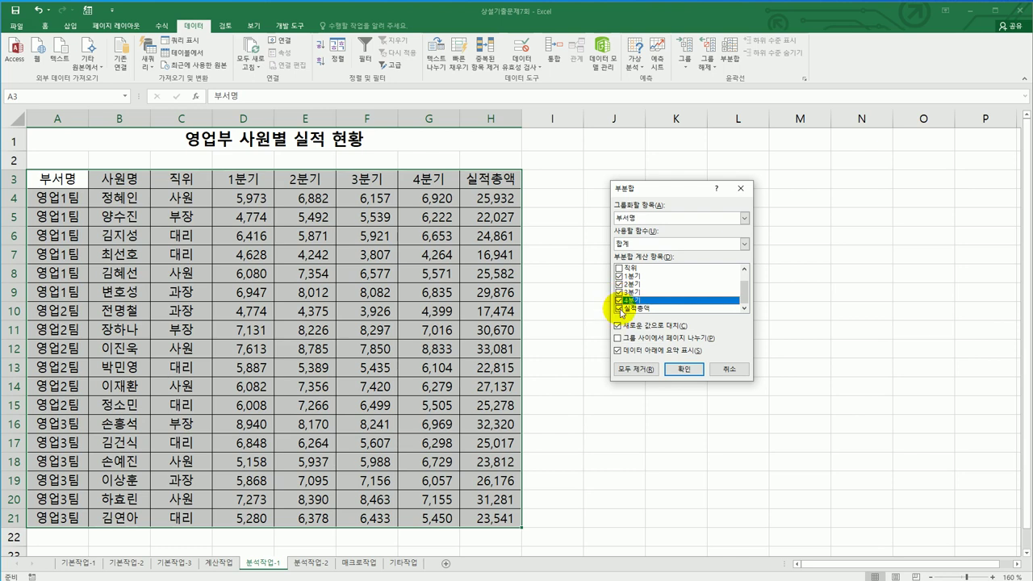
pyautogui.click(619, 309)
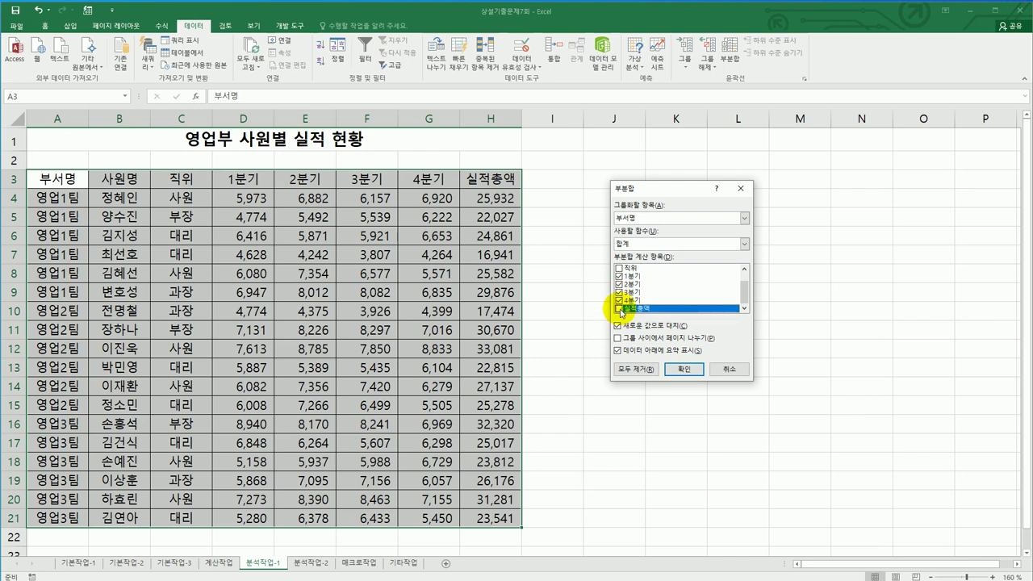
pyautogui.click(649, 244)
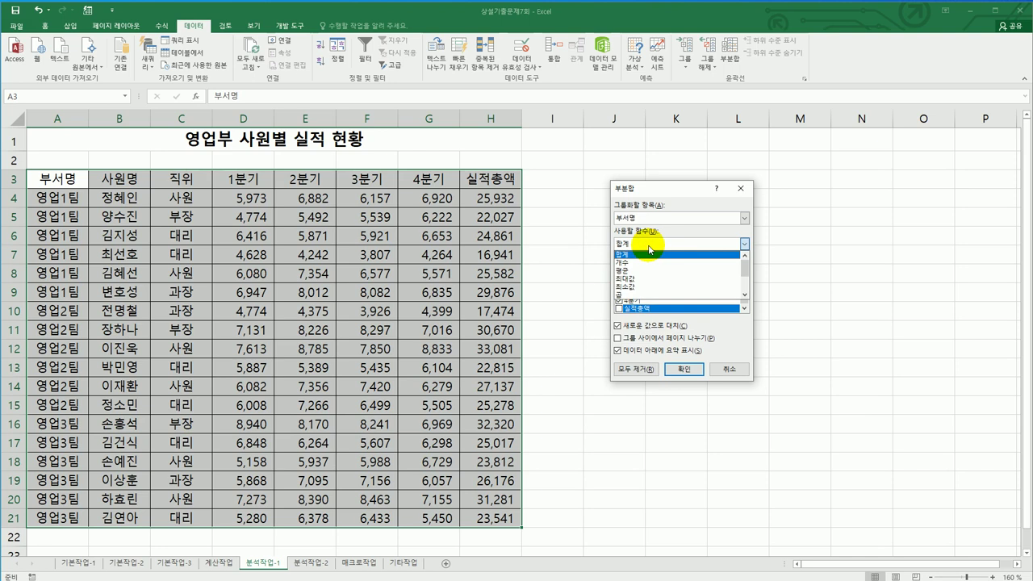
pyautogui.click(644, 288)
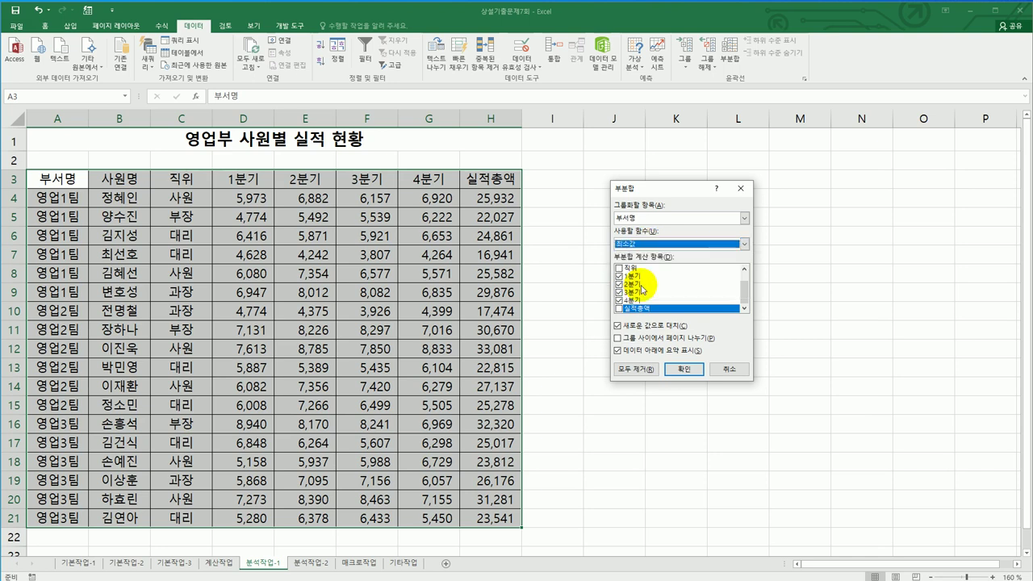
pyautogui.click(684, 369)
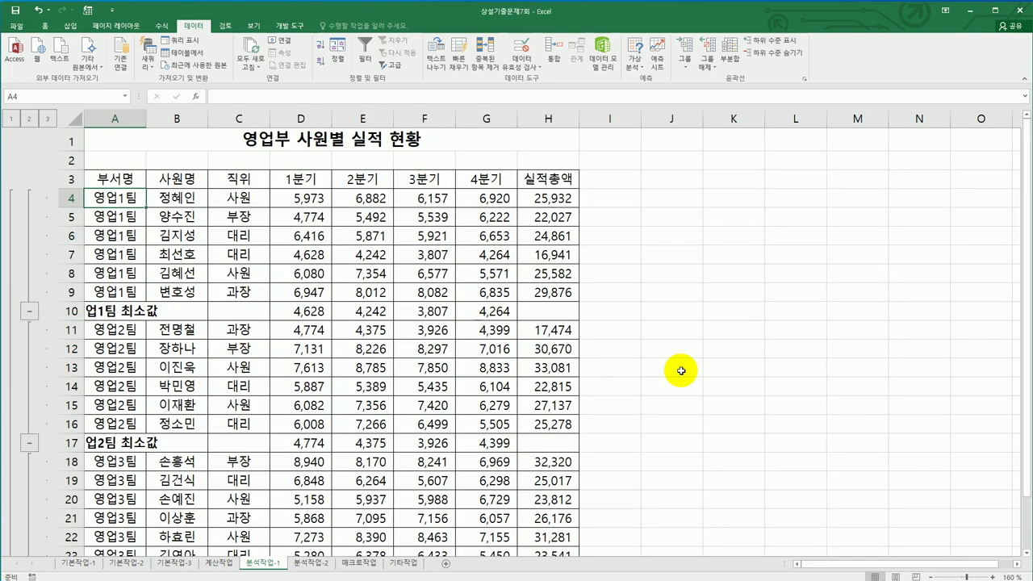
# - Add a second subtotal by 부서명 with the 평균 function for 실적총액 only, without replacing the existing subtotals
pyautogui.click(732, 61)
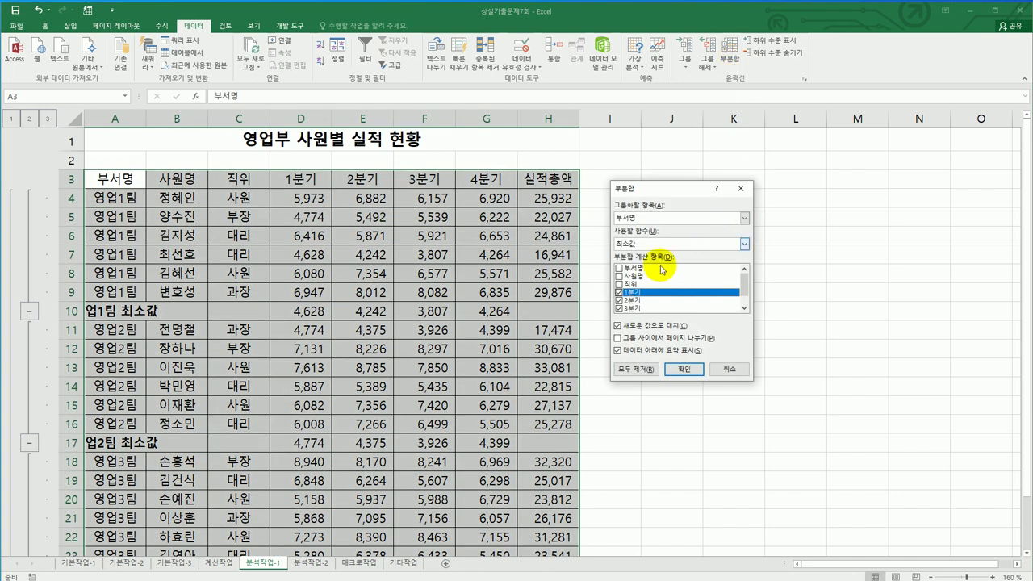
pyautogui.click(646, 243)
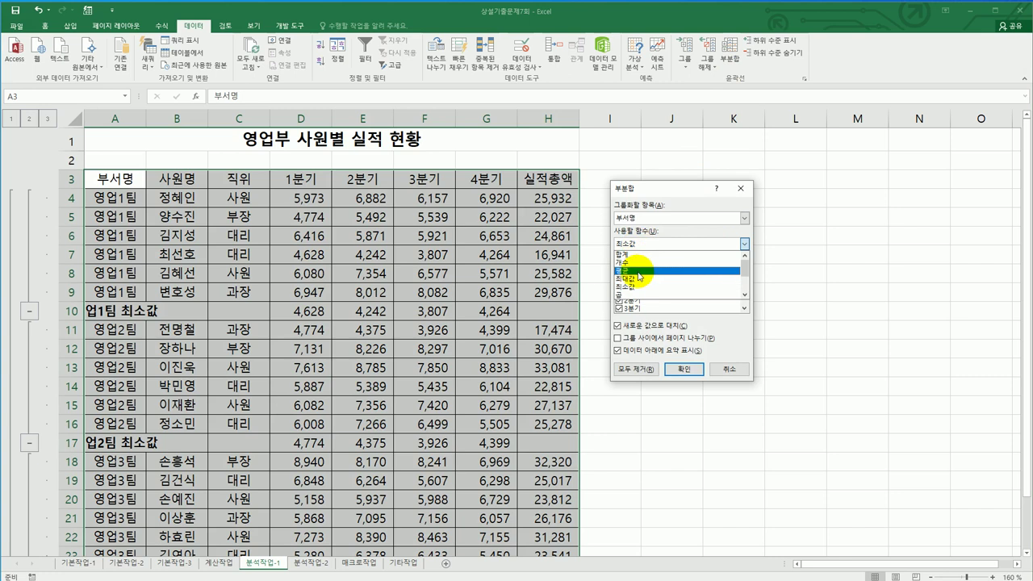
pyautogui.click(639, 273)
pyautogui.click(619, 292)
pyautogui.click(619, 300)
pyautogui.click(619, 309)
pyautogui.click(744, 308)
pyautogui.click(744, 308)
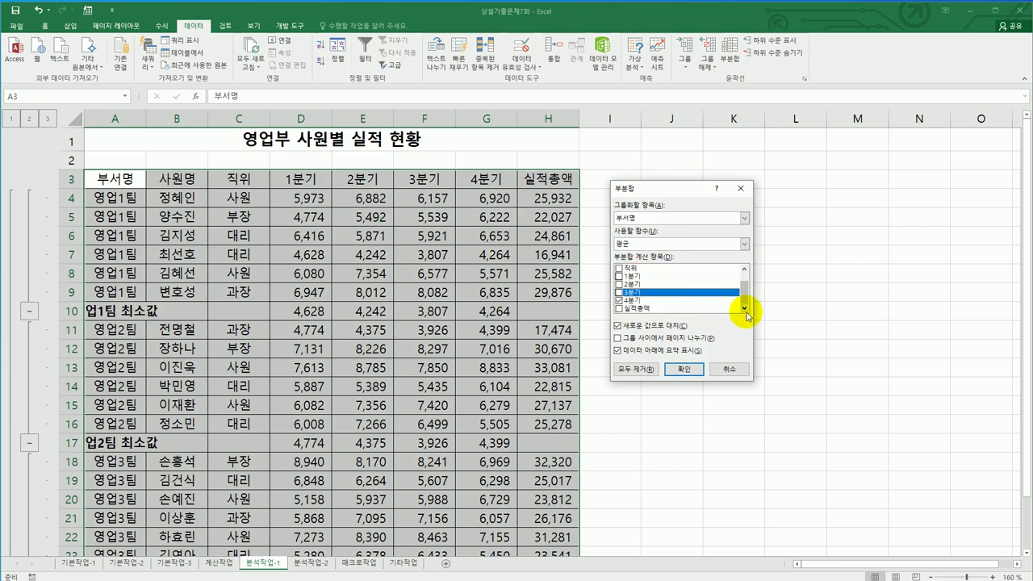
pyautogui.click(619, 301)
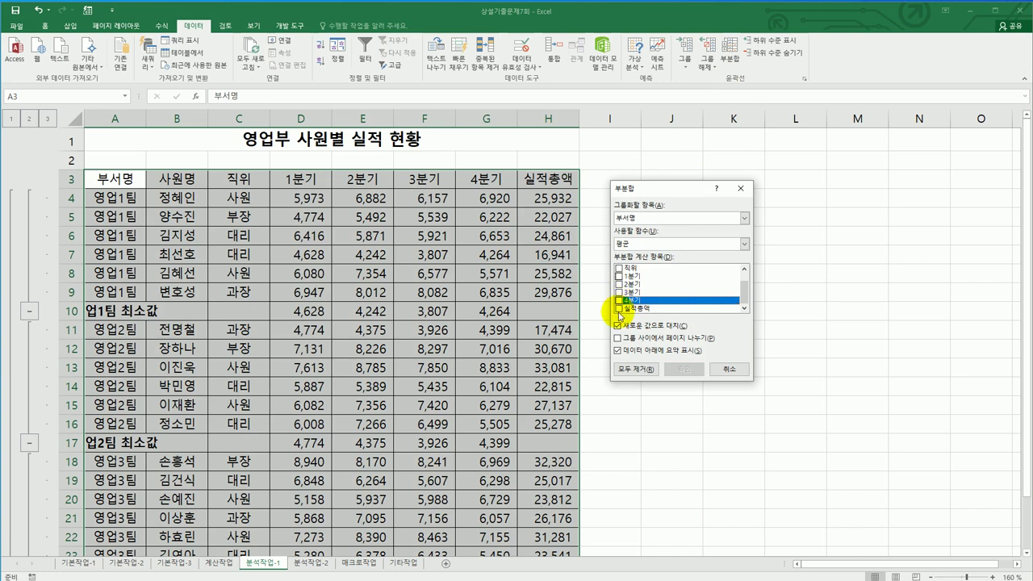
pyautogui.click(619, 309)
pyautogui.click(619, 325)
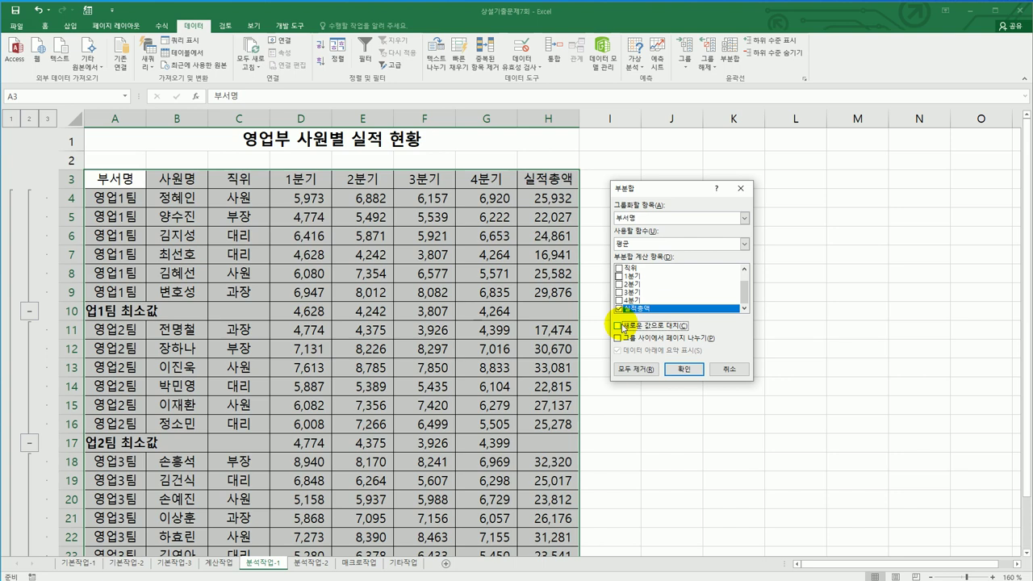
pyautogui.click(684, 369)
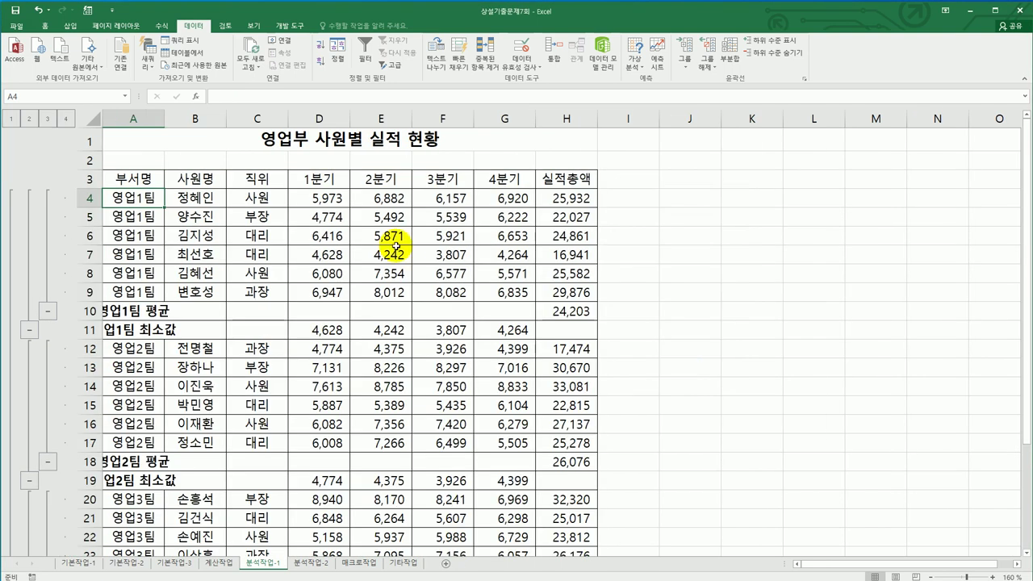
# - Autofit column A to the subtotal labels and look over the subtotal rows down to the 전체 최소값 row
pyautogui.click(165, 120)
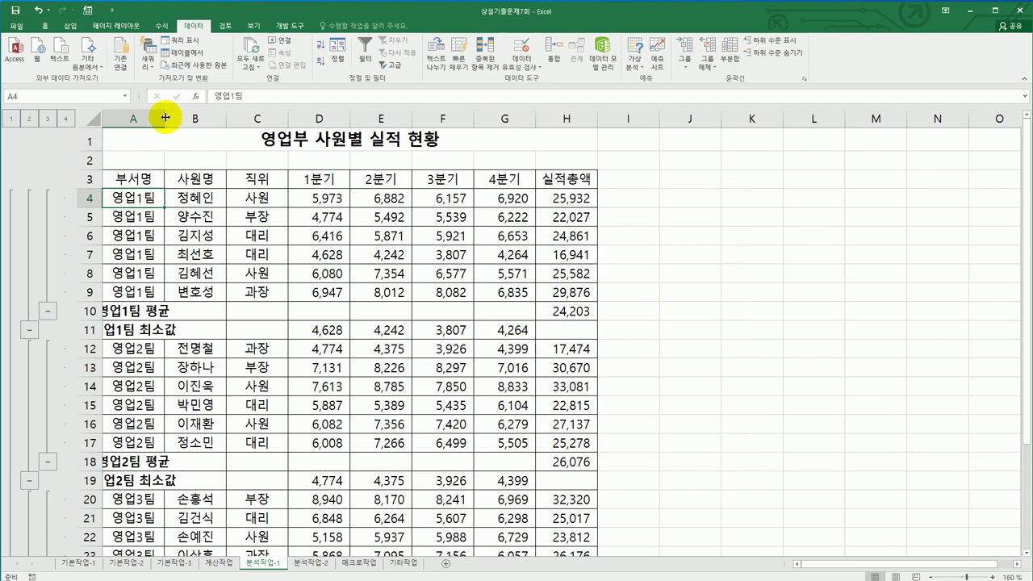
pyautogui.doubleClick(165, 120)
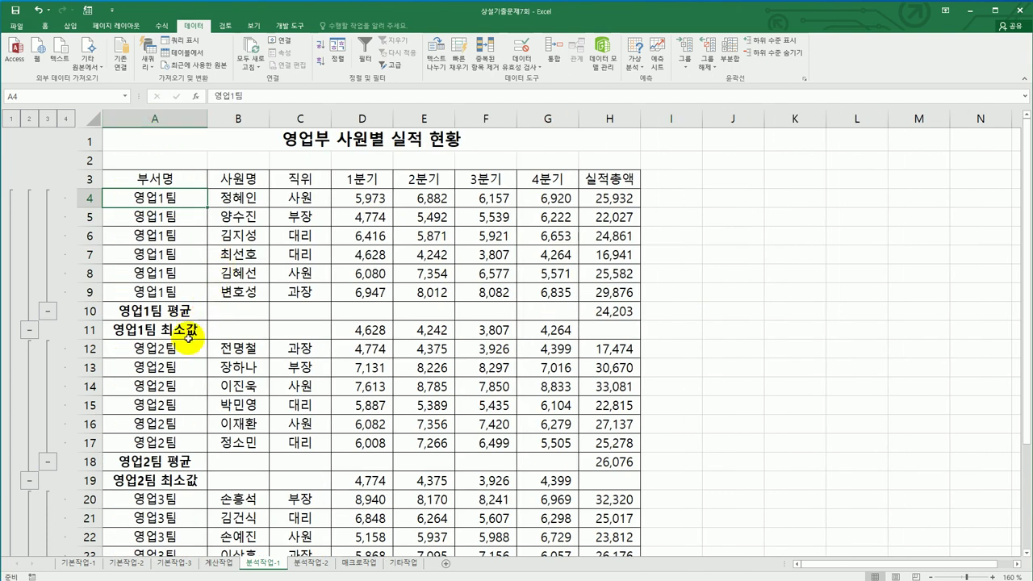
pyautogui.scroll(-4, 231, 427)
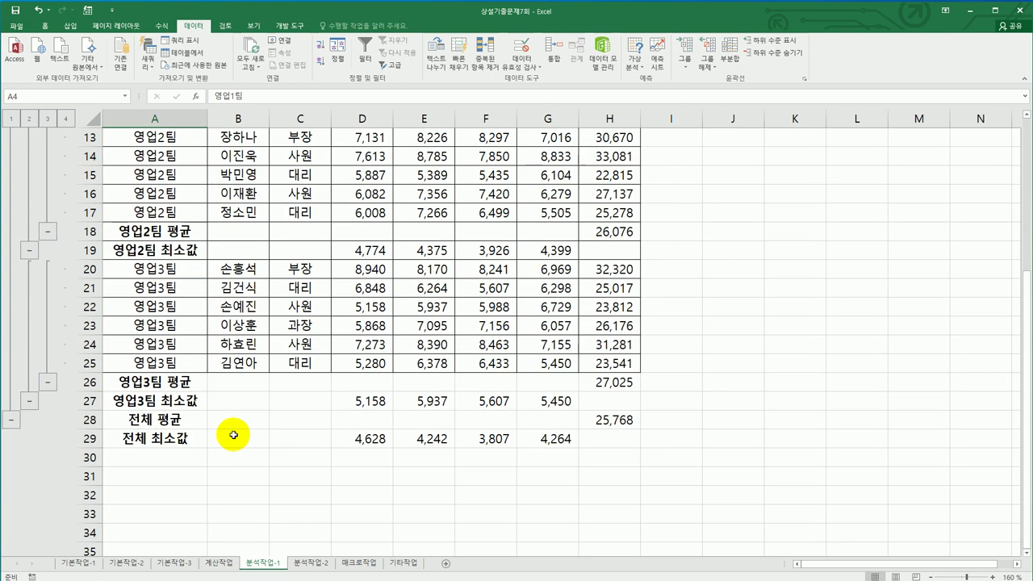
pyautogui.scroll(4, 234, 435)
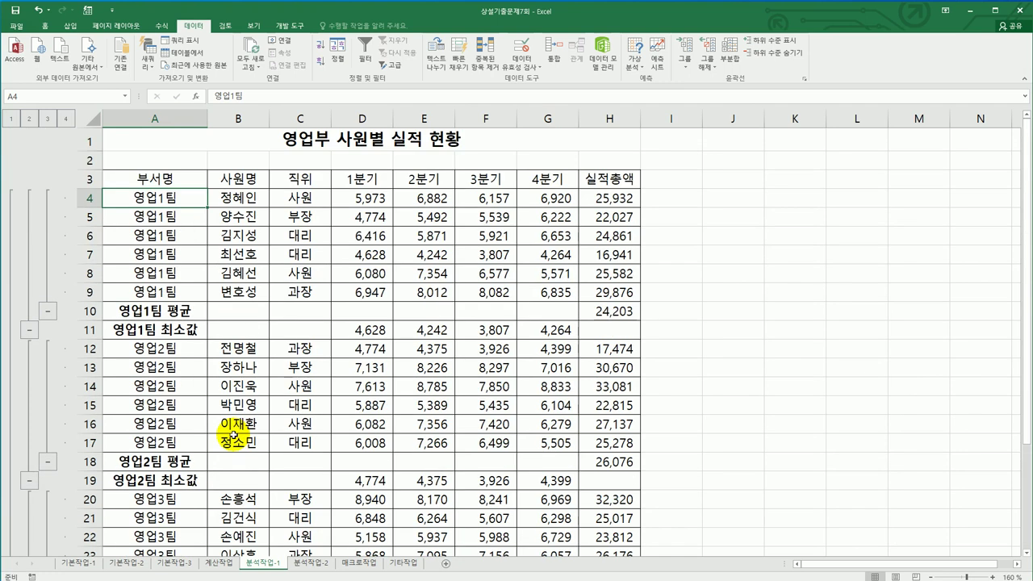
# - On the 분석작업-2 sheet, set up a sort of the member table by 포지션 values using a custom list order
pyautogui.click(307, 562)
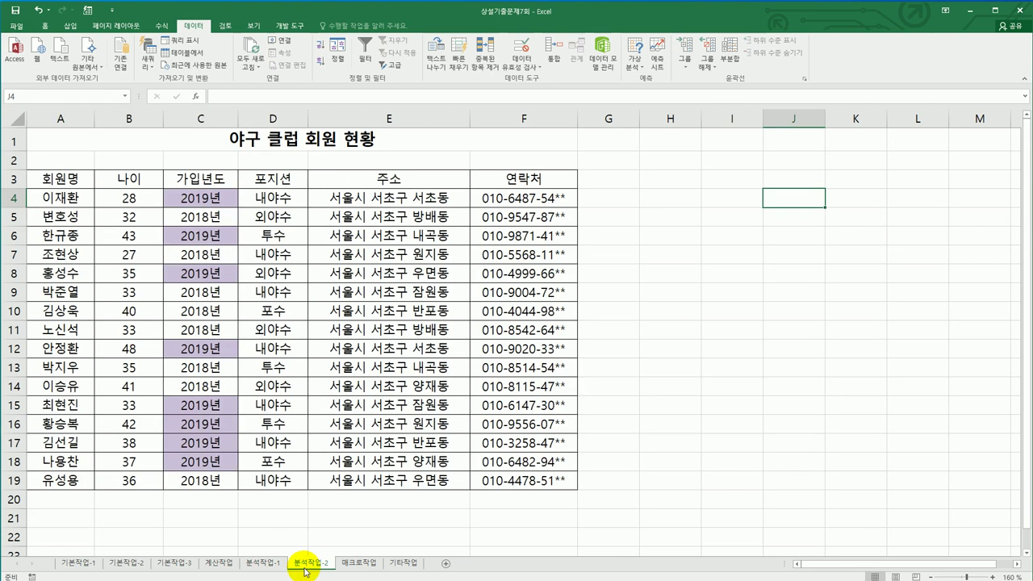
pyautogui.click(299, 277)
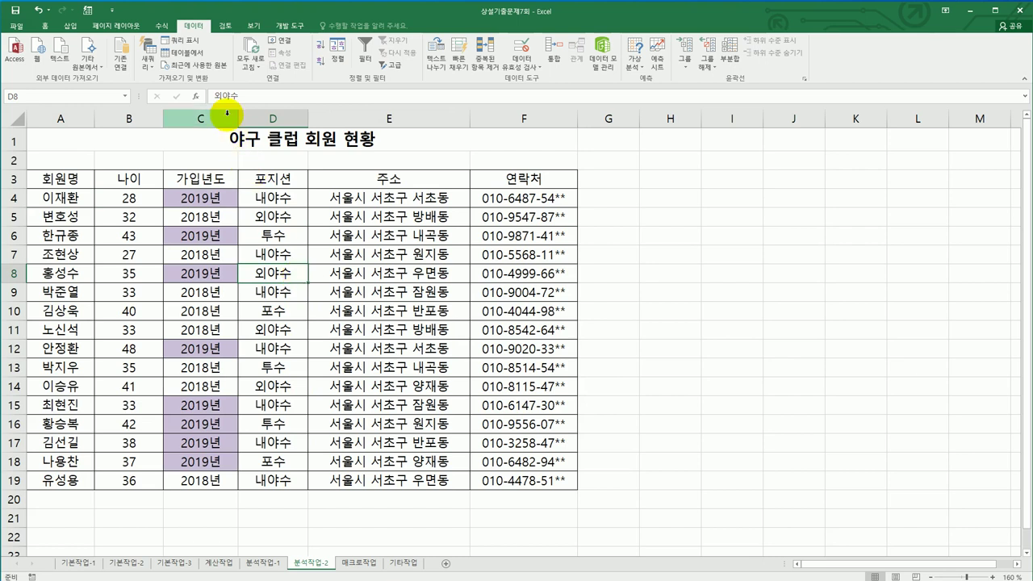
pyautogui.click(338, 57)
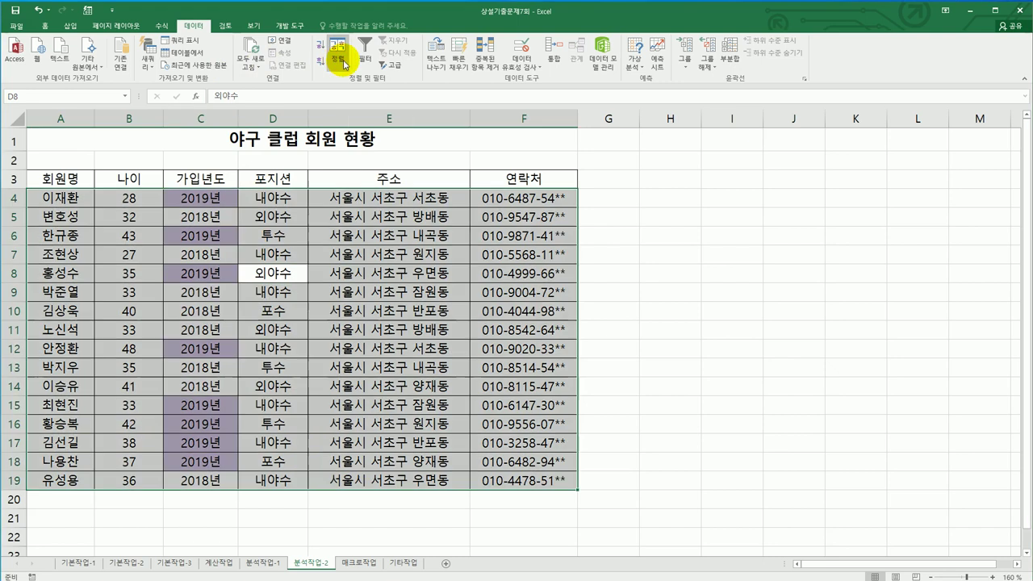
pyautogui.click(591, 274)
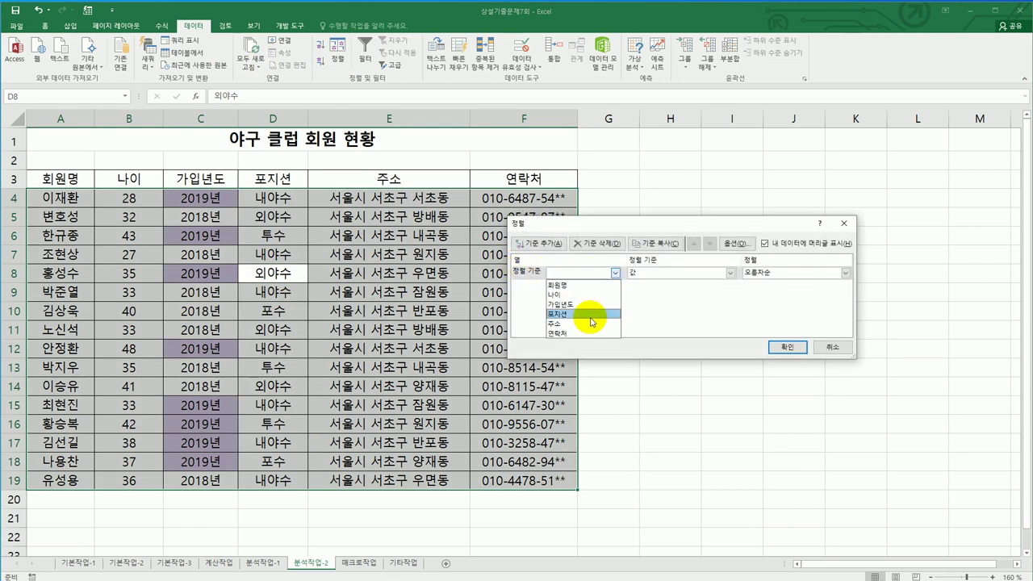
pyautogui.click(592, 315)
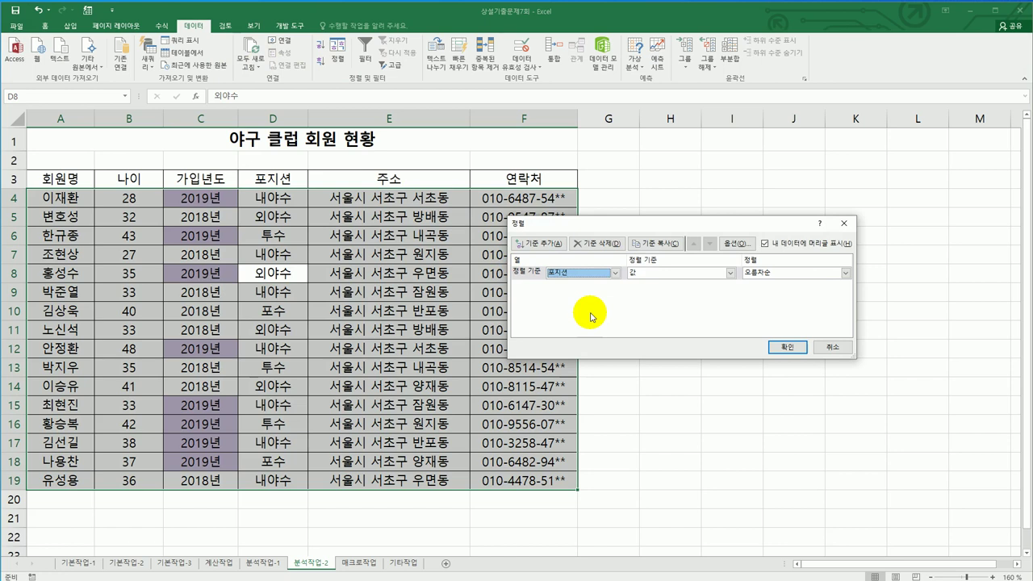
pyautogui.click(783, 274)
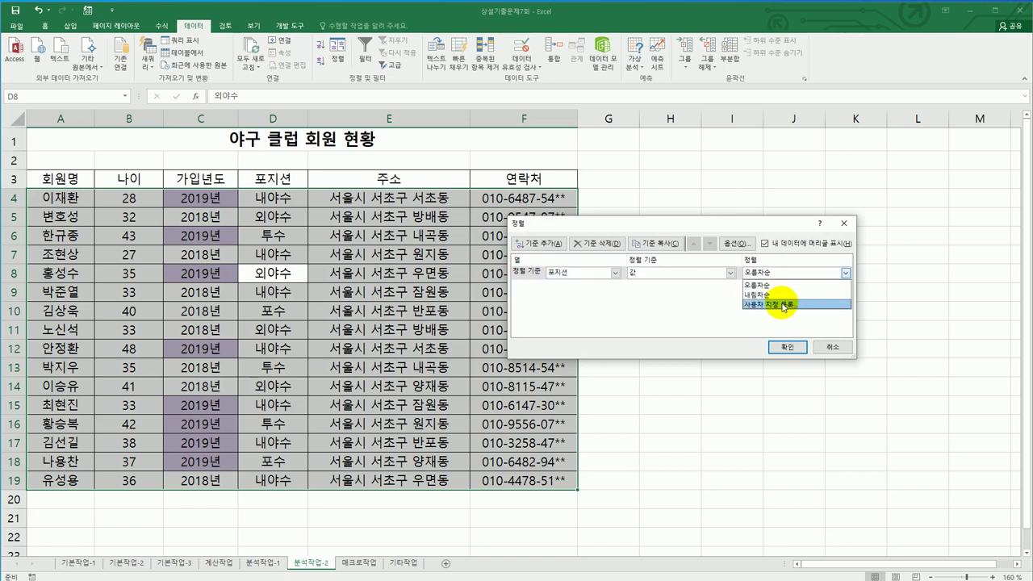
pyautogui.click(783, 305)
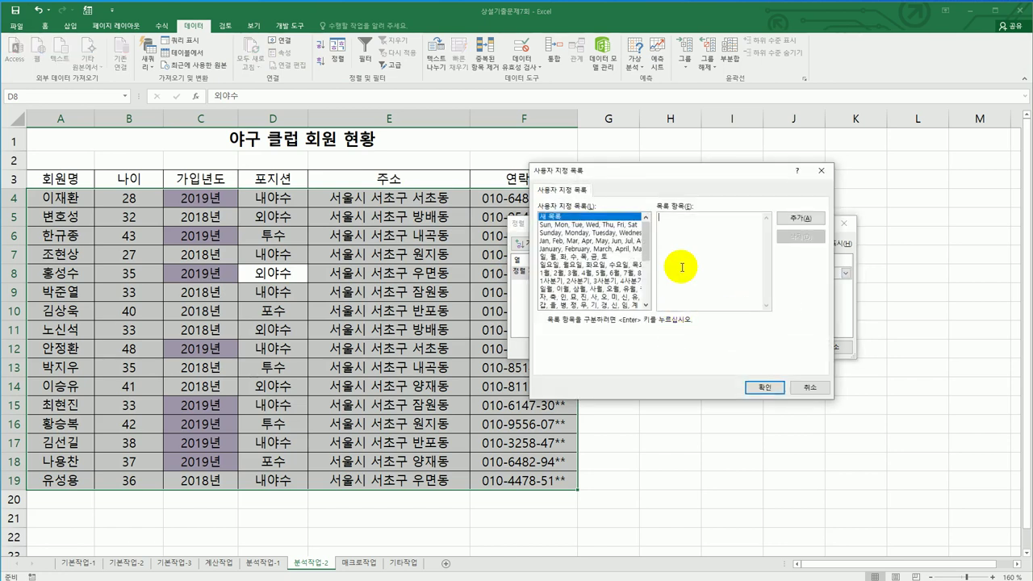
# - Add a new custom list with the entries 외야수, 내야수, 투수, 포수
pyautogui.write('dhl')
pyautogui.press('BackSpace')
pyautogui.press('BackSpace')
pyautogui.write('외야수')
pyautogui.press('Return')
pyautogui.write('내야수')
pyautogui.press('Return')
pyautogui.write('투수')
pyautogui.press('Return')
pyautogui.write('포수')
pyautogui.click(787, 219)
# - Choose the 외야수, 내야수, 투수, 포수 list as the 포지션 order and apply the sort
pyautogui.moveTo(646, 247); pyautogui.dragTo(643, 305)
pyautogui.click(619, 306)
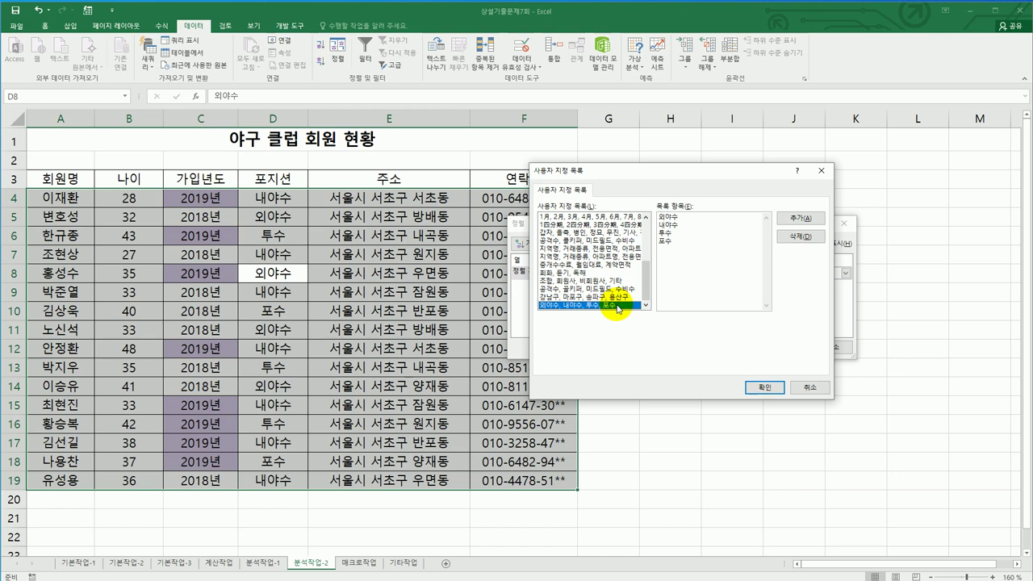
pyautogui.click(762, 386)
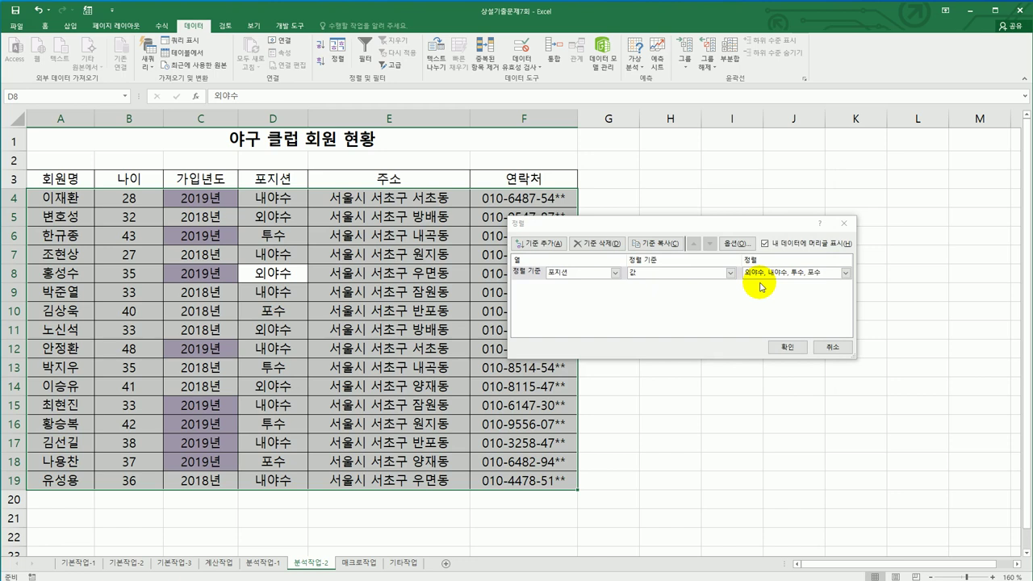
pyautogui.click(783, 349)
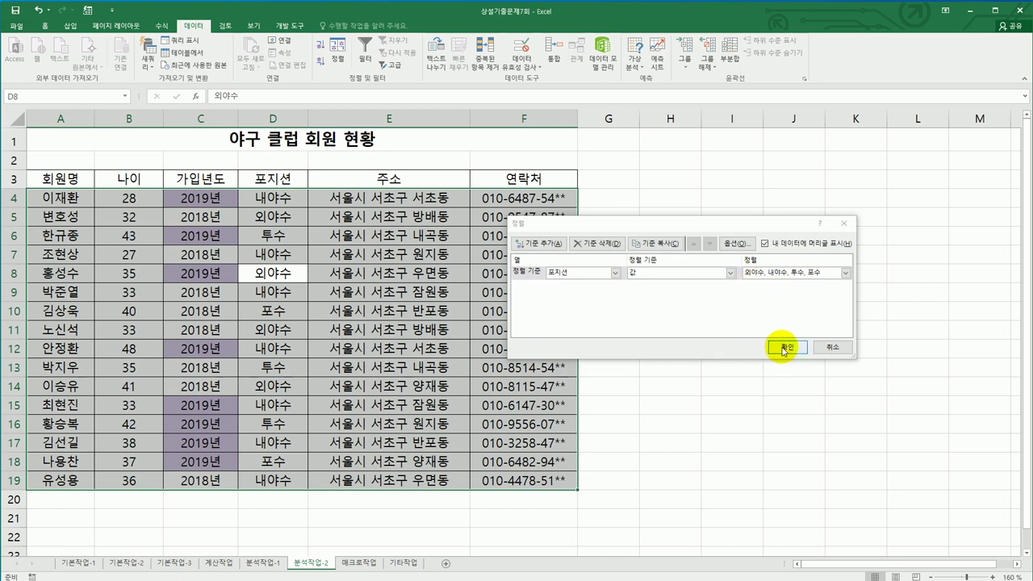
pyautogui.click(783, 348)
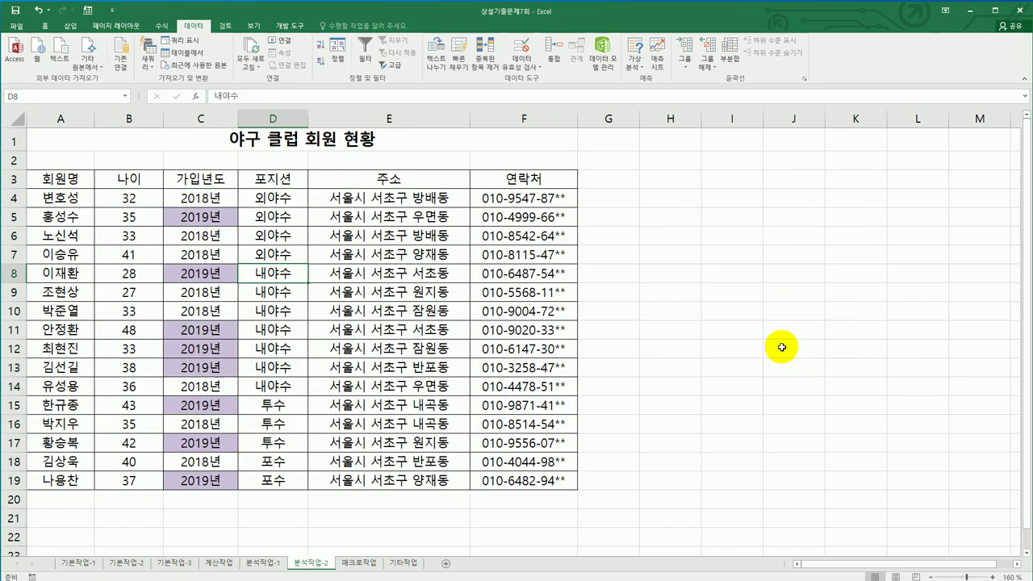
# - Add a second sort level to the member table for the 가입년도 column, sorting on 셀 색
pyautogui.click(338, 56)
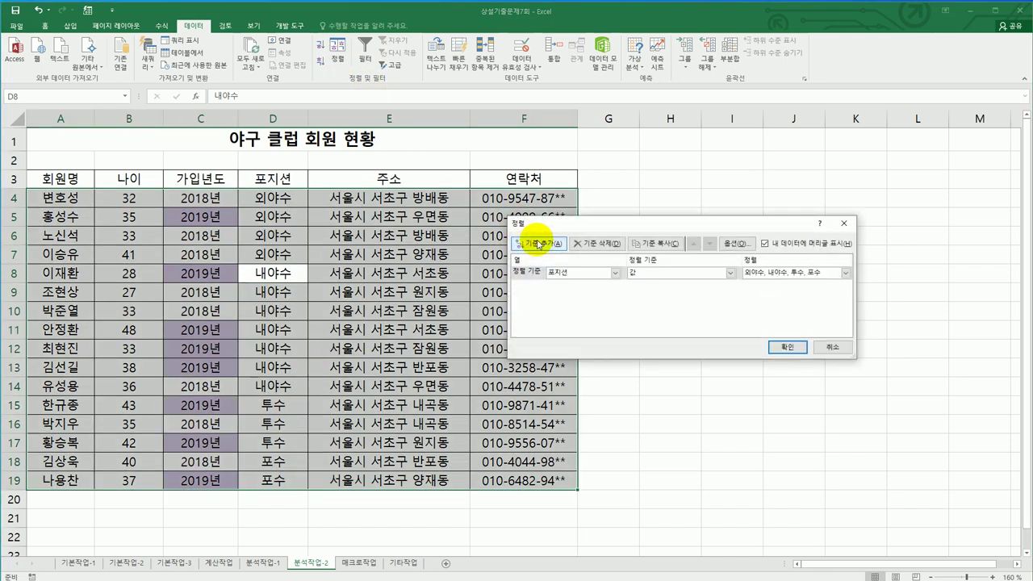
pyautogui.click(543, 245)
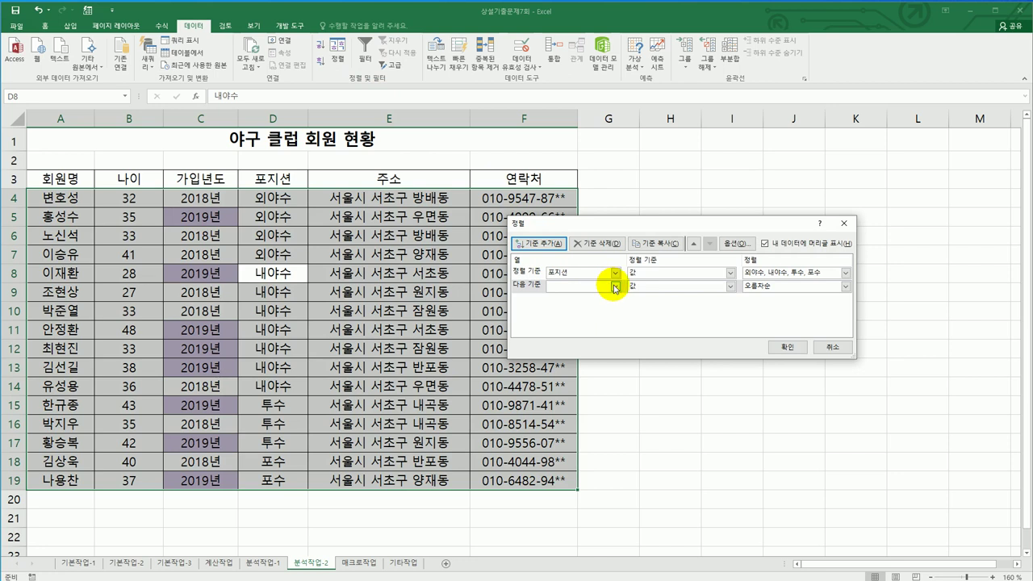
pyautogui.click(615, 286)
pyautogui.click(609, 319)
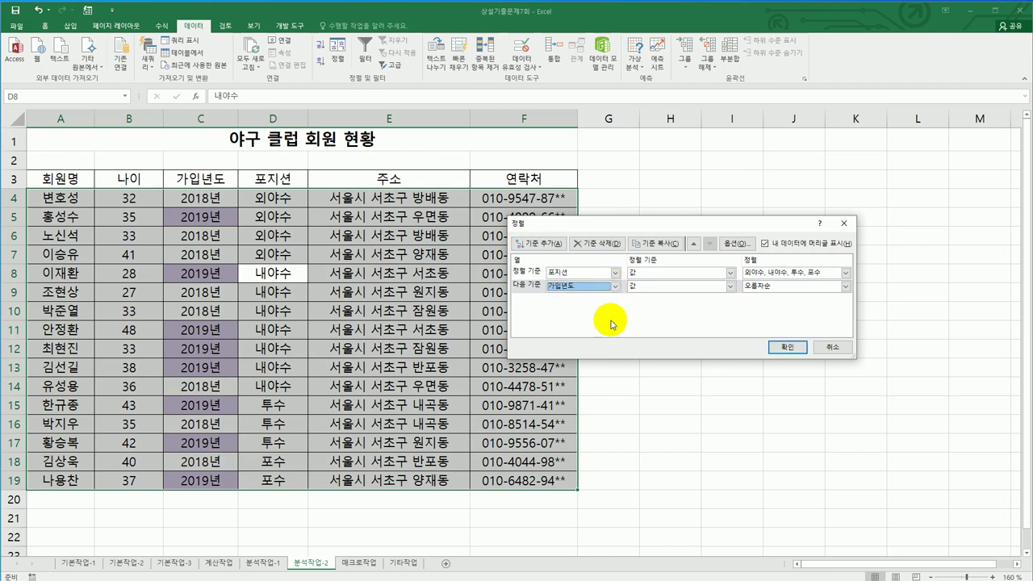
pyautogui.click(709, 290)
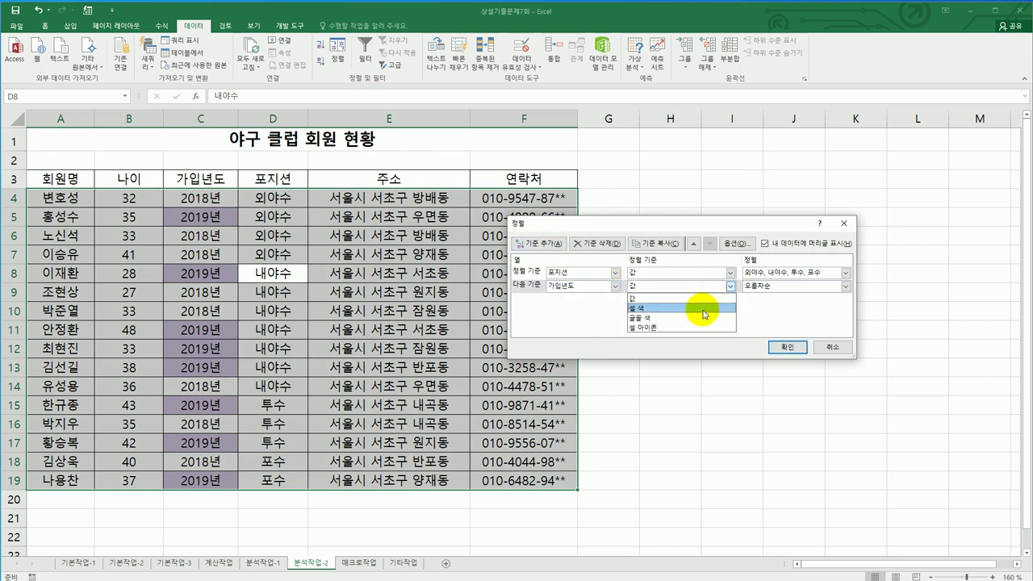
pyautogui.click(704, 311)
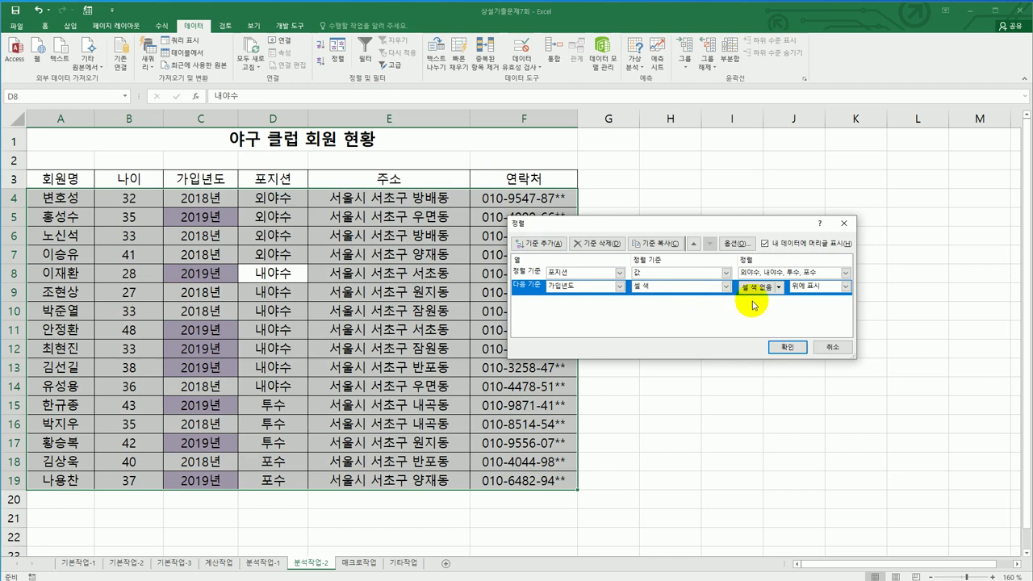
# - Order the 가입년도 level with the RGB(204, 192, 218) cell colour set to 위에 표시, and apply the sort
pyautogui.click(778, 289)
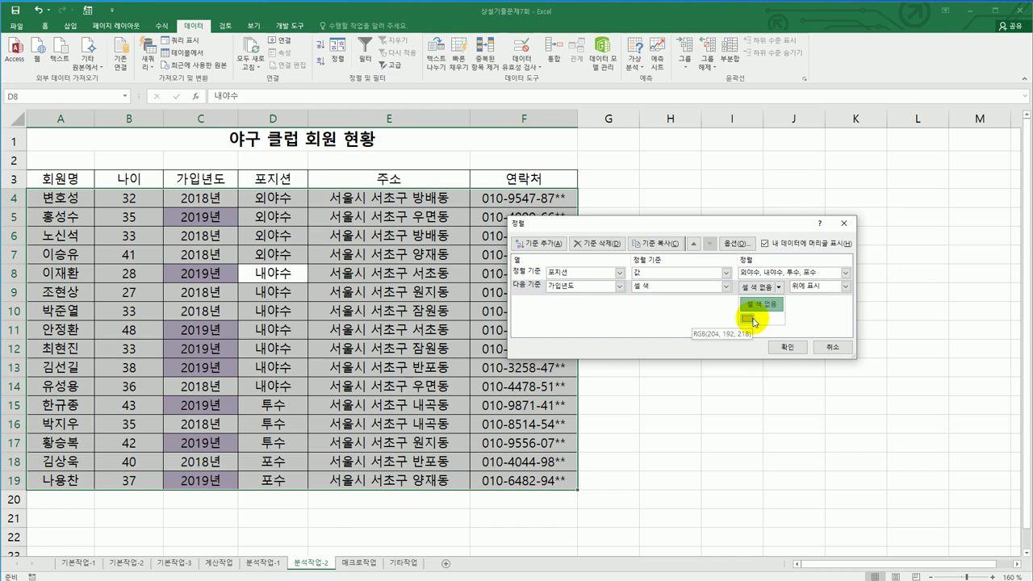
pyautogui.click(754, 320)
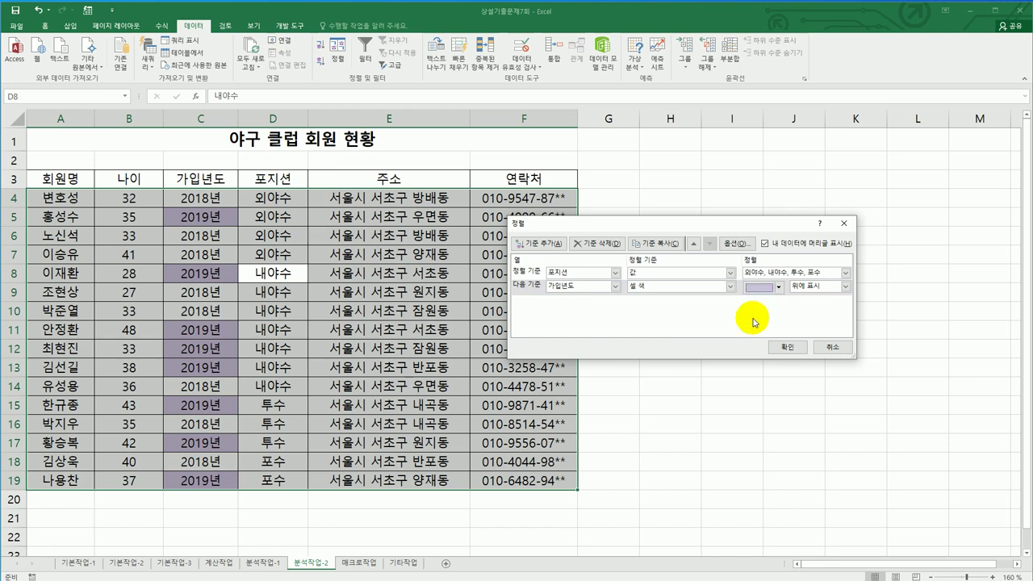
pyautogui.click(845, 286)
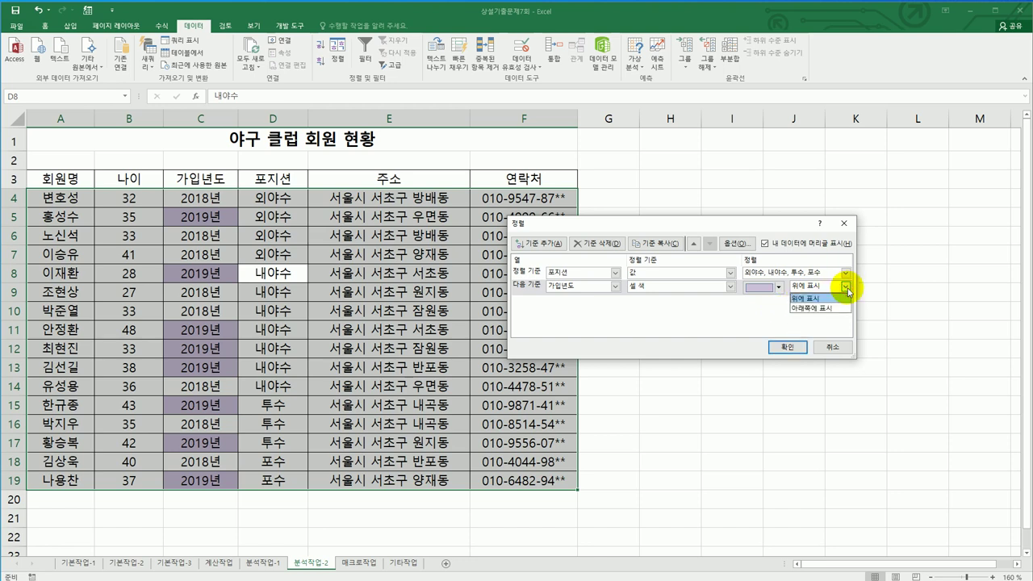
pyautogui.click(832, 299)
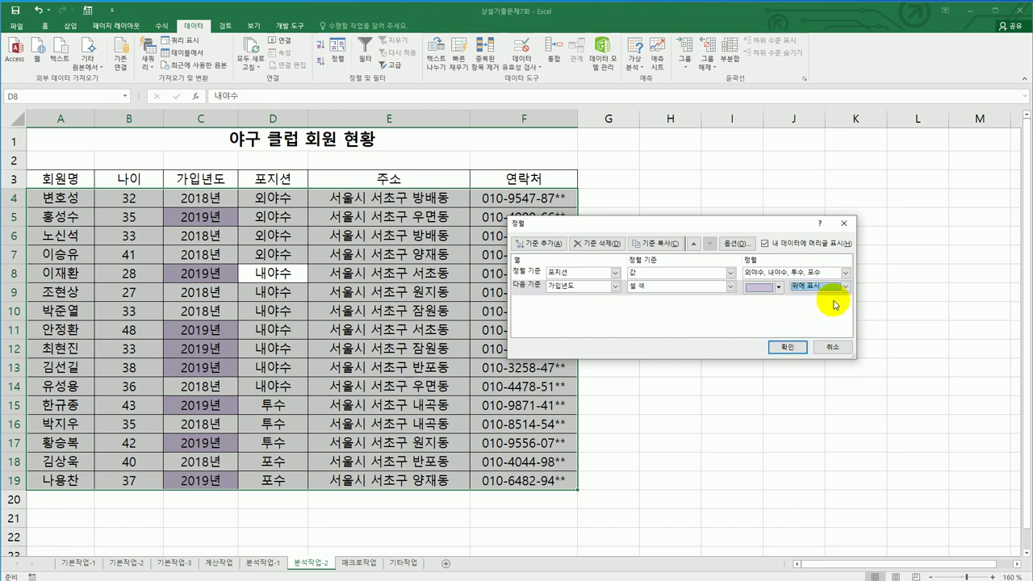
pyautogui.click(780, 349)
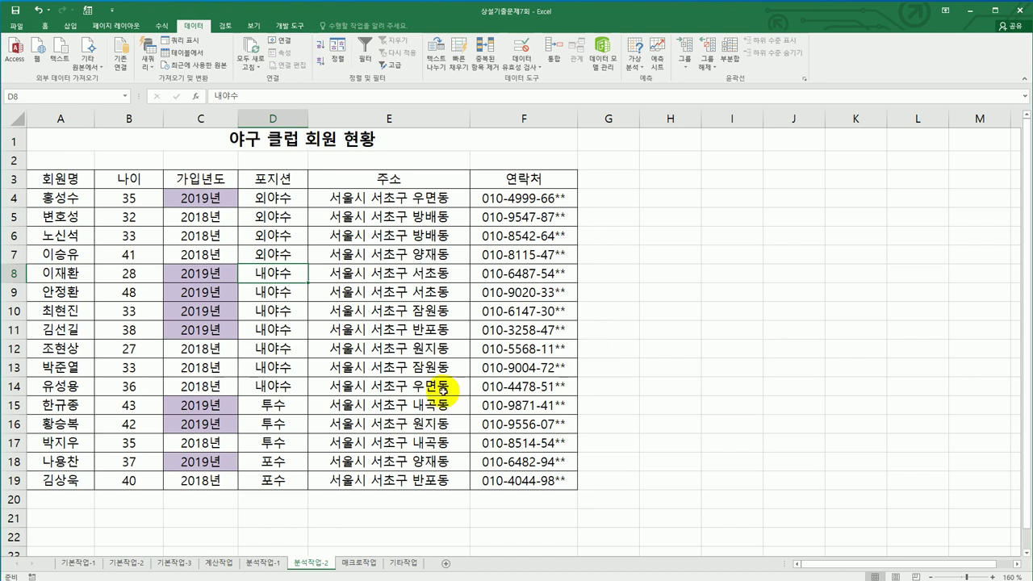
# - On the 매크로작업 sheet, insert a form-control button covering cells G3:G4
pyautogui.click(359, 562)
pyautogui.click(576, 386)
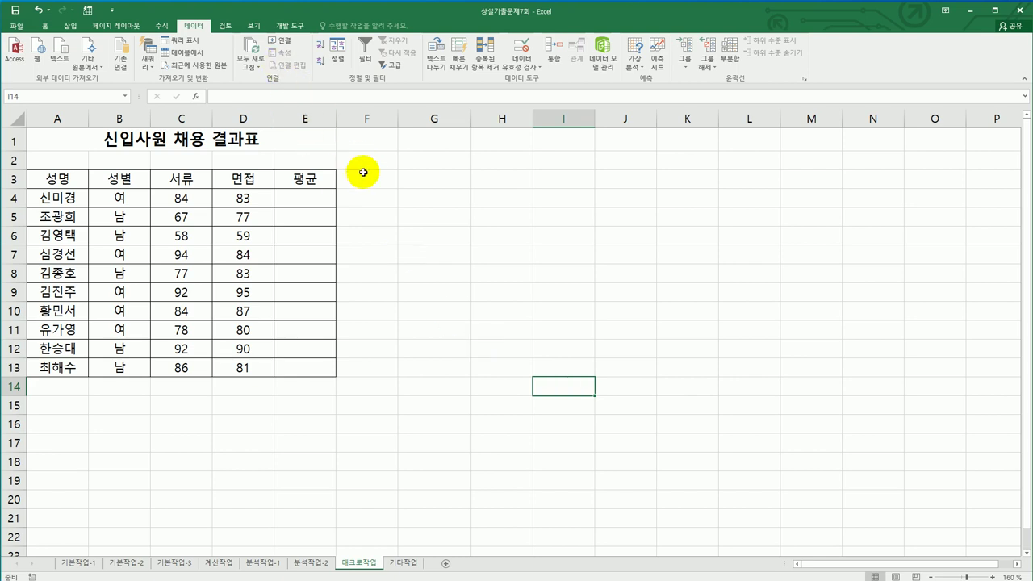
pyautogui.click(289, 25)
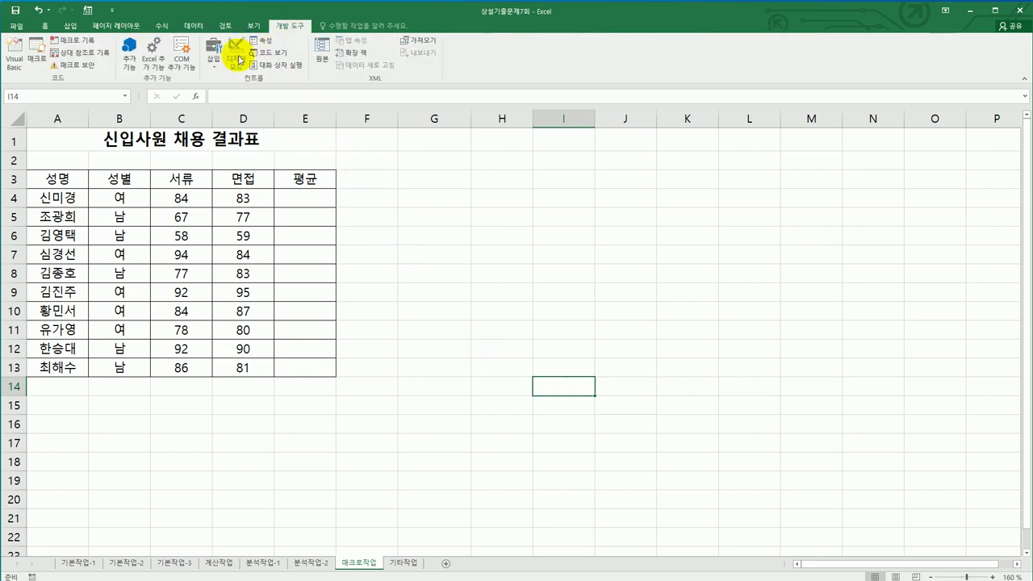
pyautogui.click(214, 63)
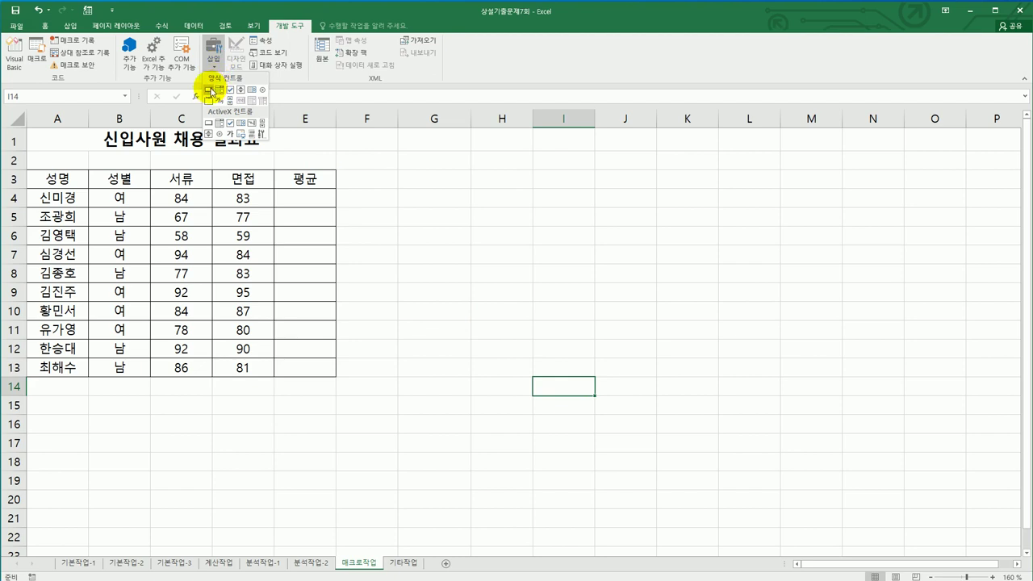
pyautogui.click(210, 90)
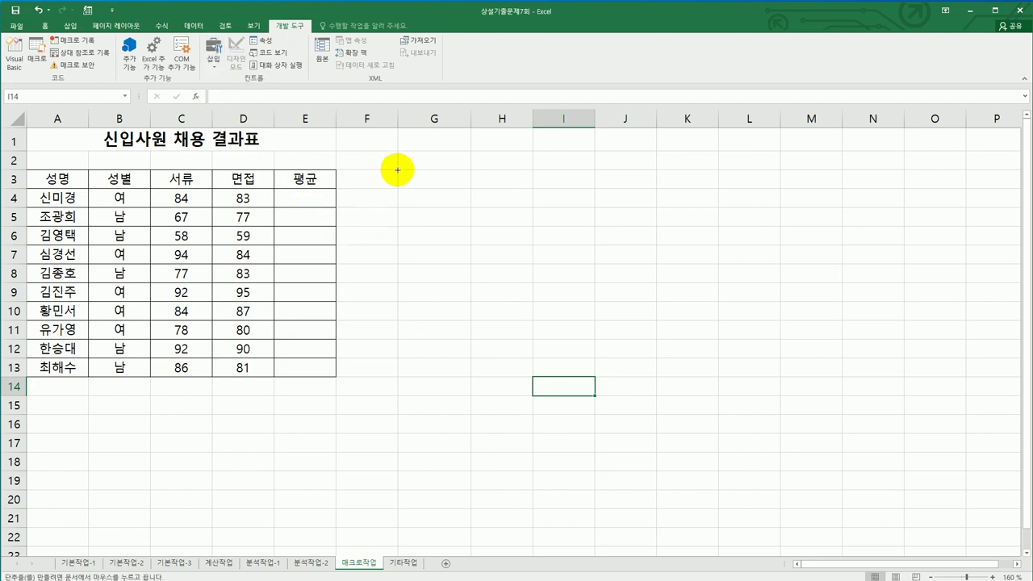
pyautogui.moveTo(398, 169); pyautogui.dragTo(466, 209)
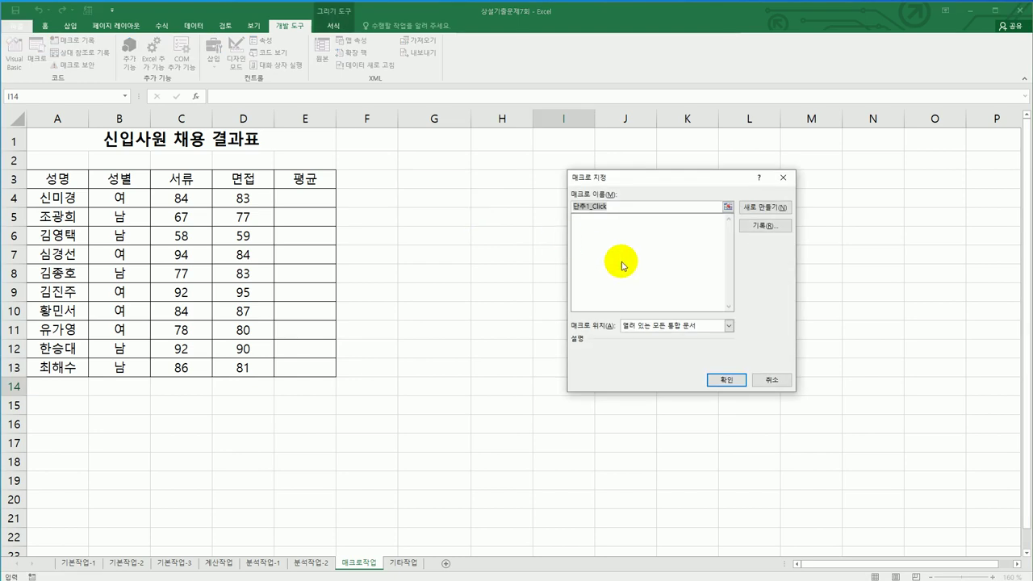
# - Name the button's macro 평균 and start recording it in the current workbook
pyautogui.write('ㅍ')
pyautogui.write('균')
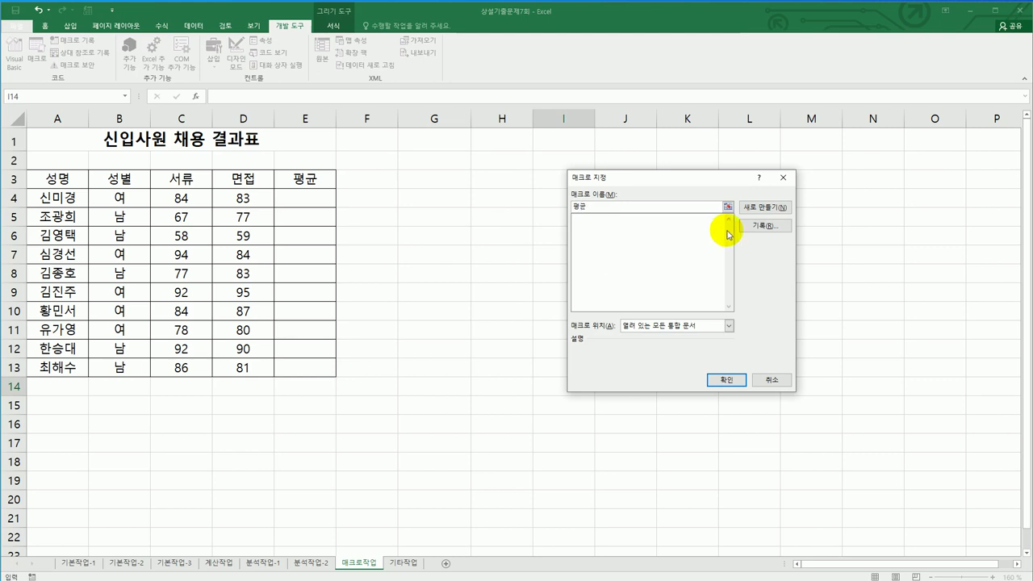
pyautogui.click(766, 229)
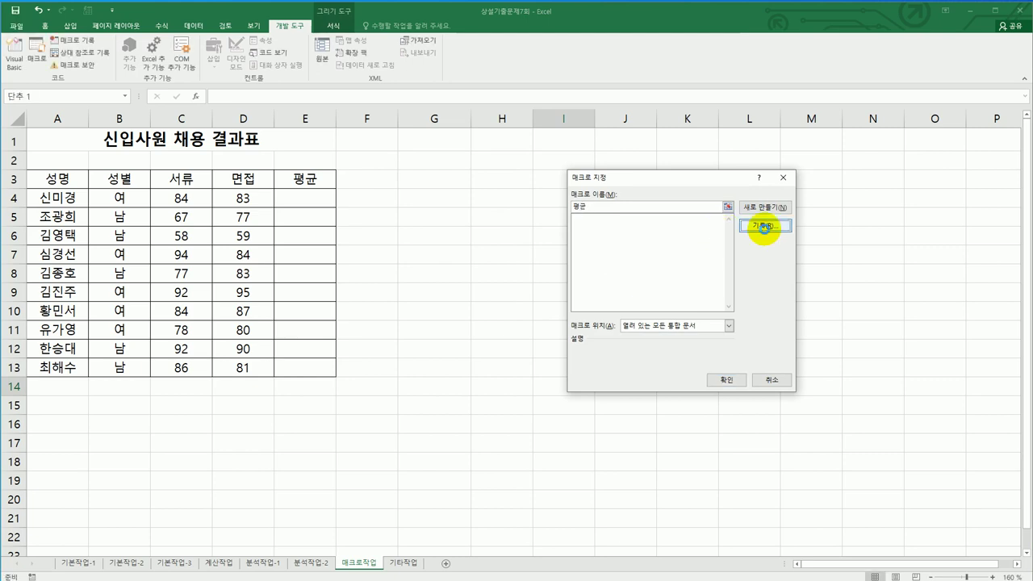
pyautogui.click(762, 232)
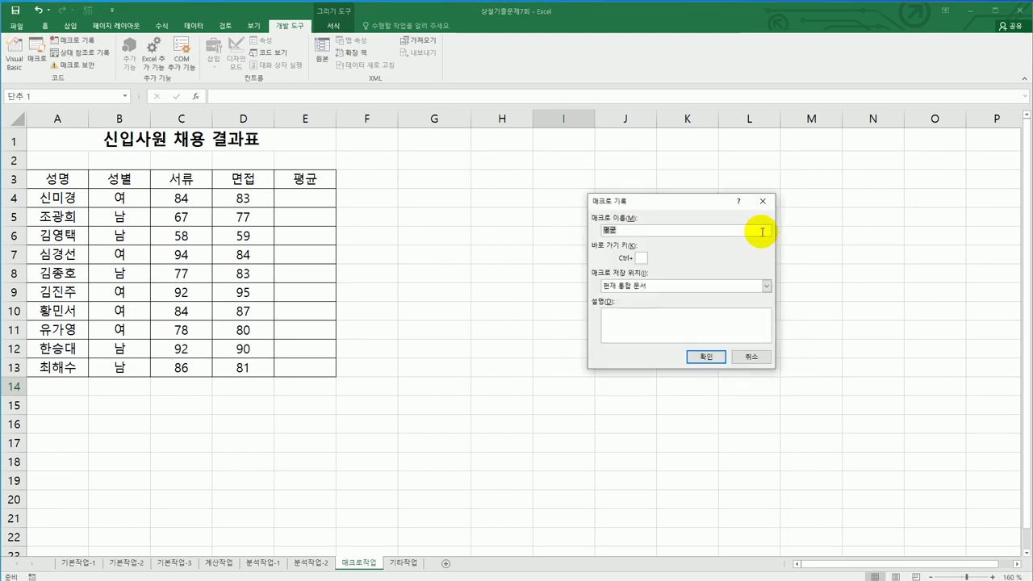
pyautogui.click(691, 359)
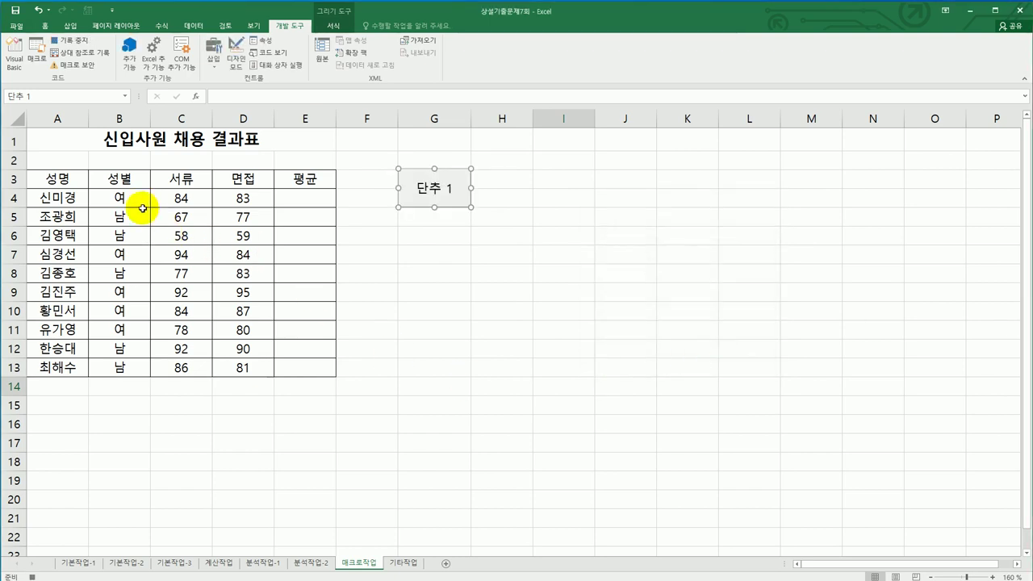
# - Fill the 평균 column with AutoSum averages of 서류 and 면접 using range C4:E13, and stop the macro recording
pyautogui.click(172, 199)
pyautogui.moveTo(217, 229); pyautogui.dragTo(297, 373)
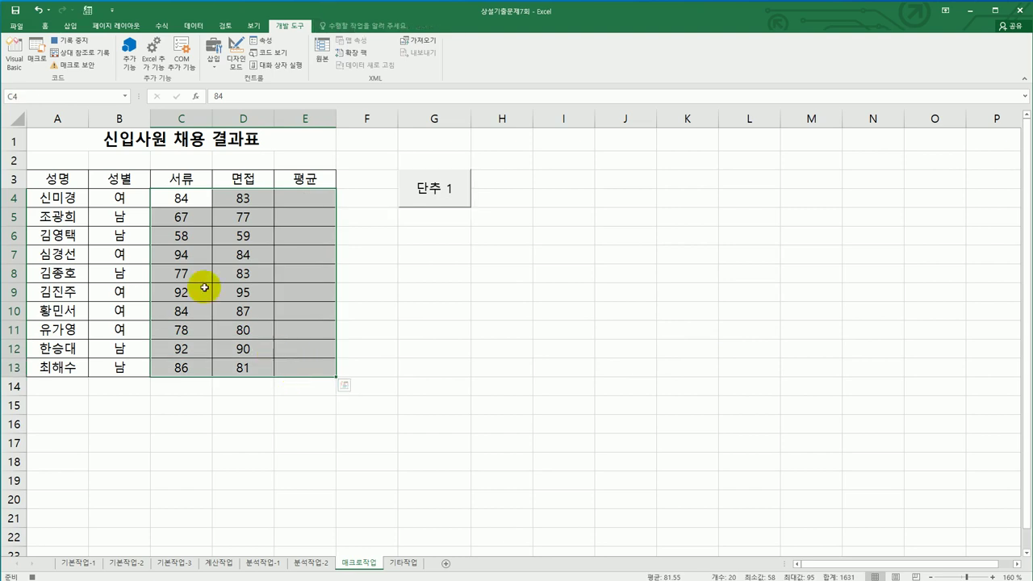
pyautogui.click(162, 28)
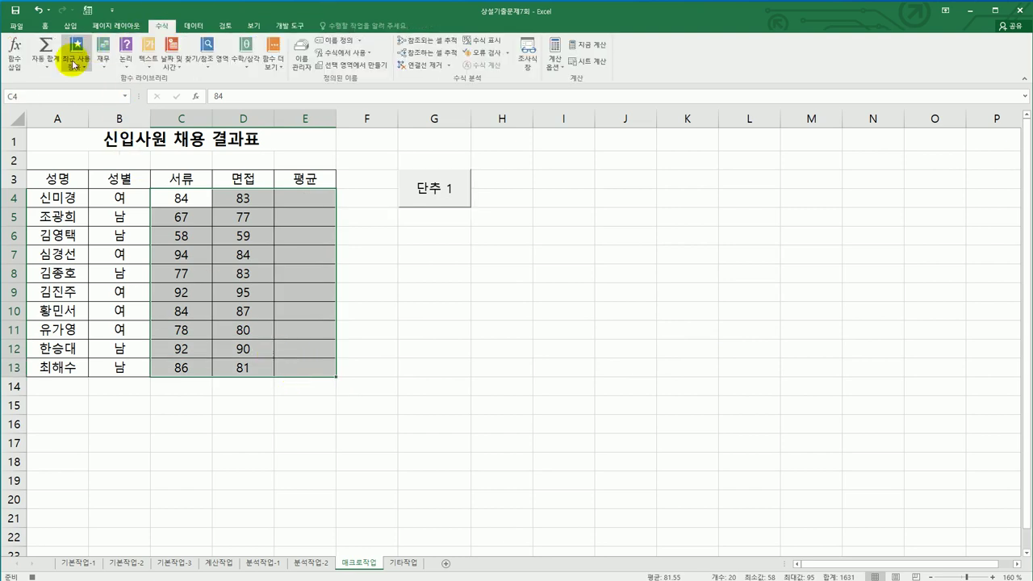
pyautogui.click(47, 63)
pyautogui.click(55, 93)
pyautogui.click(311, 204)
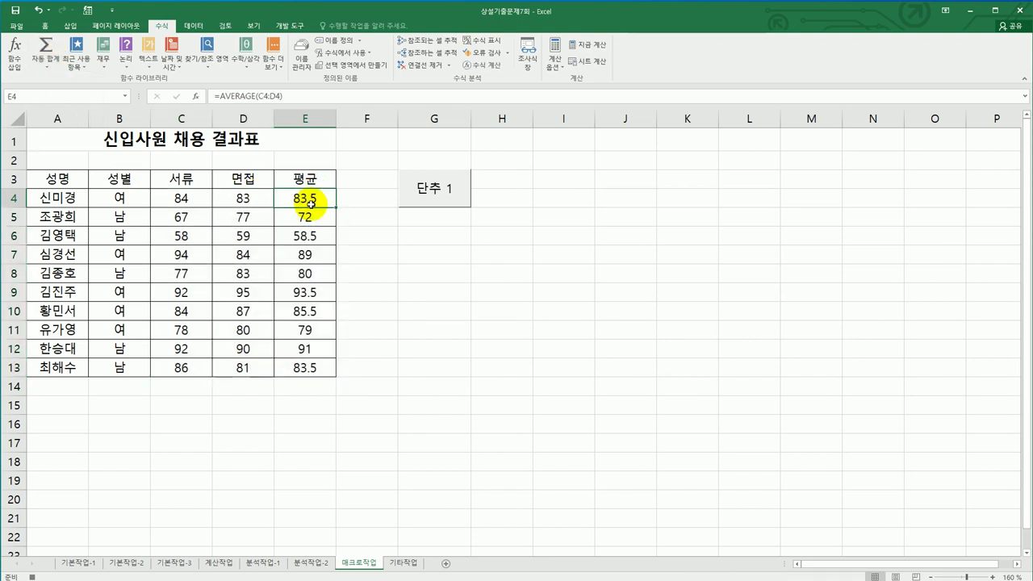
pyautogui.click(290, 26)
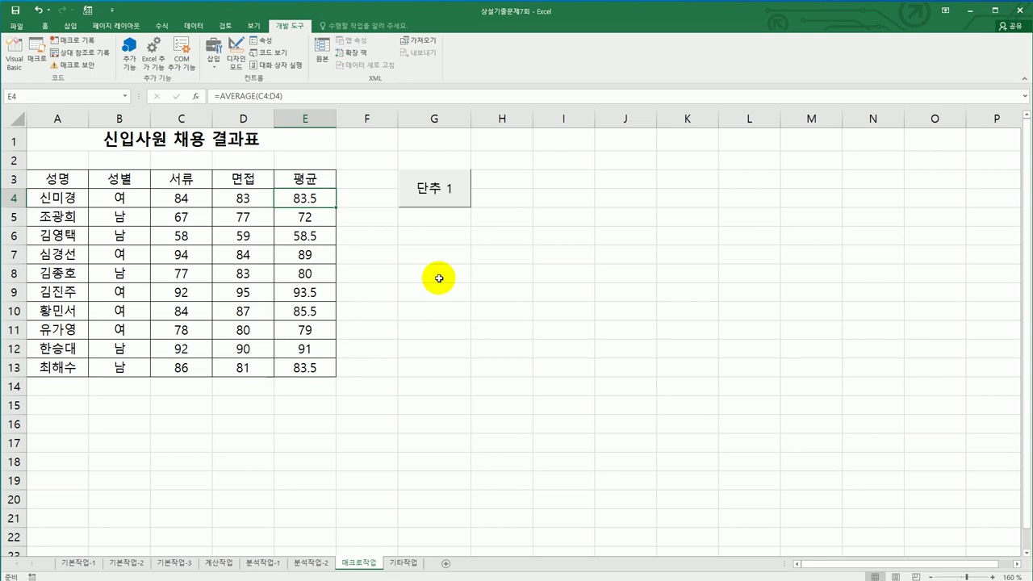
# - Change the form button's caption to 평균
pyautogui.rightClick(426, 191)
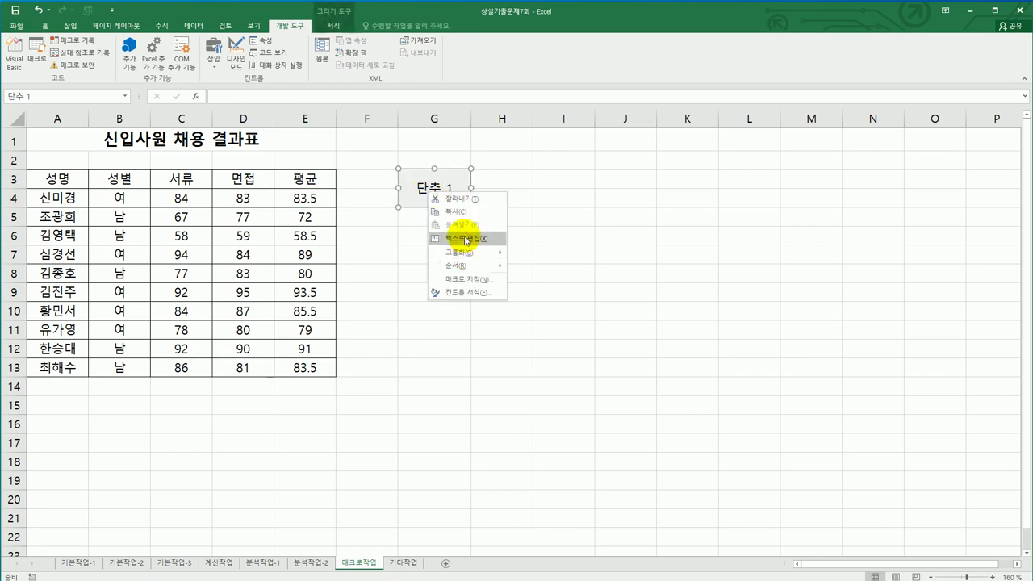
pyautogui.click(464, 236)
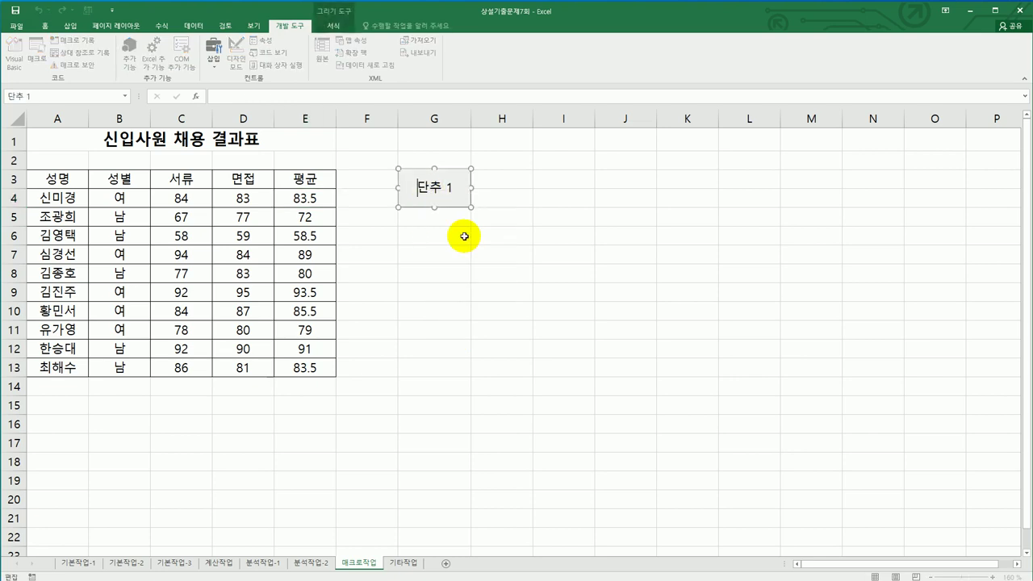
pyautogui.hotkey('ctrl', 'a')
pyautogui.write('평ㄱ')
pyautogui.click(502, 279)
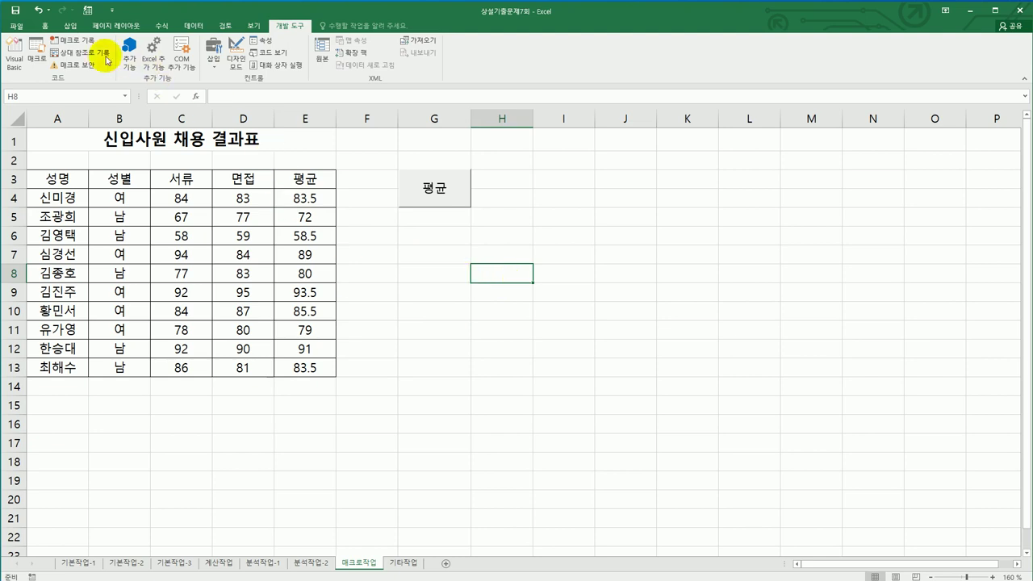
# - Draw a bevel (빗면) shape snapped to cells G6:G7 and label it 채우기
pyautogui.click(71, 25)
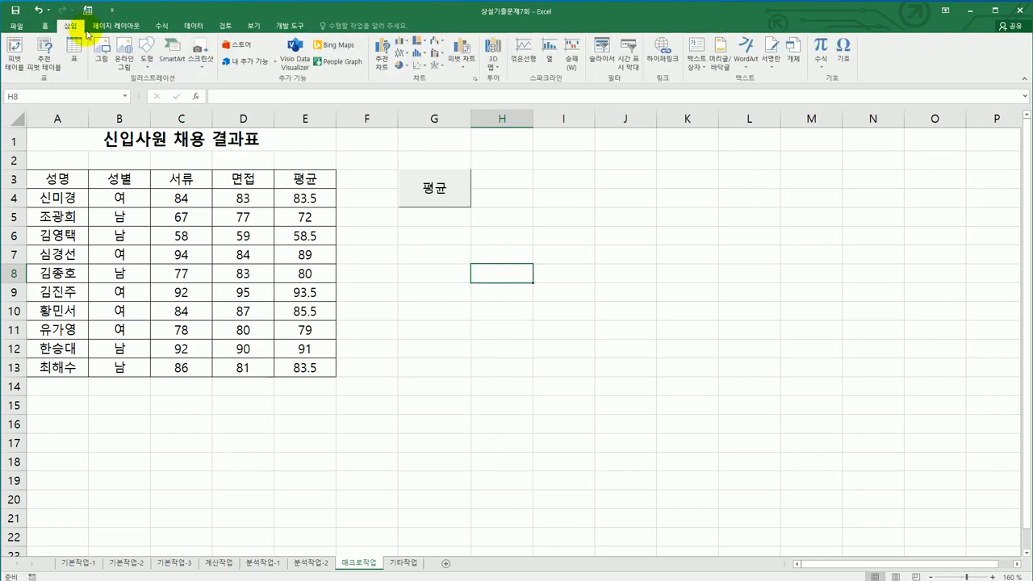
pyautogui.click(145, 57)
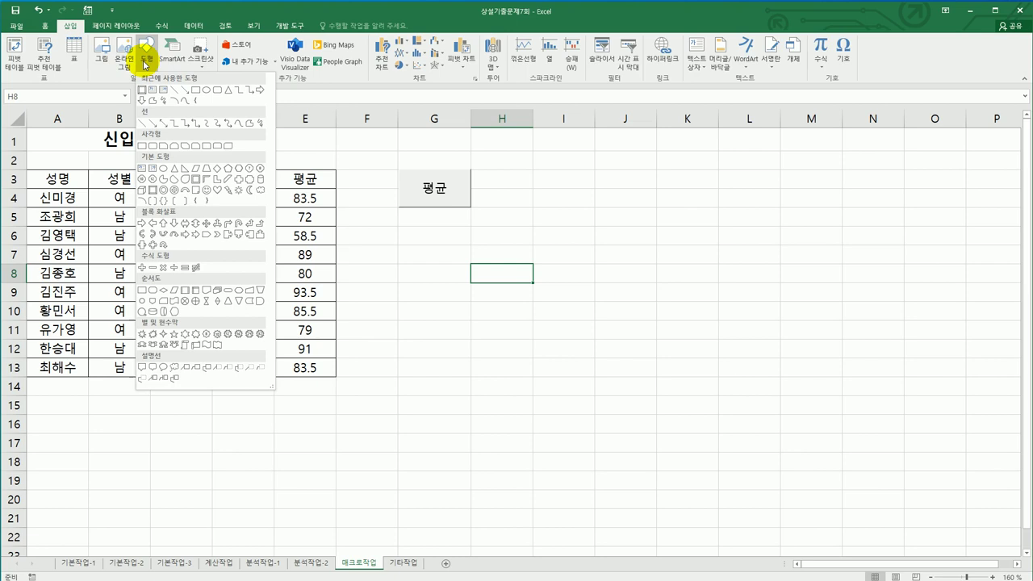
pyautogui.click(145, 190)
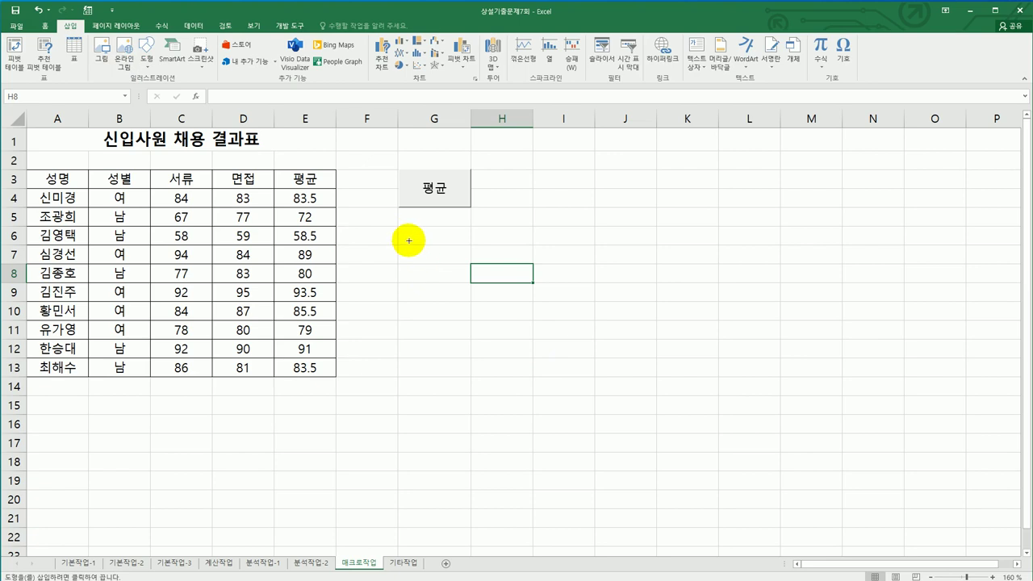
pyautogui.press('alt')
pyautogui.moveTo(397, 226); pyautogui.dragTo(467, 260)
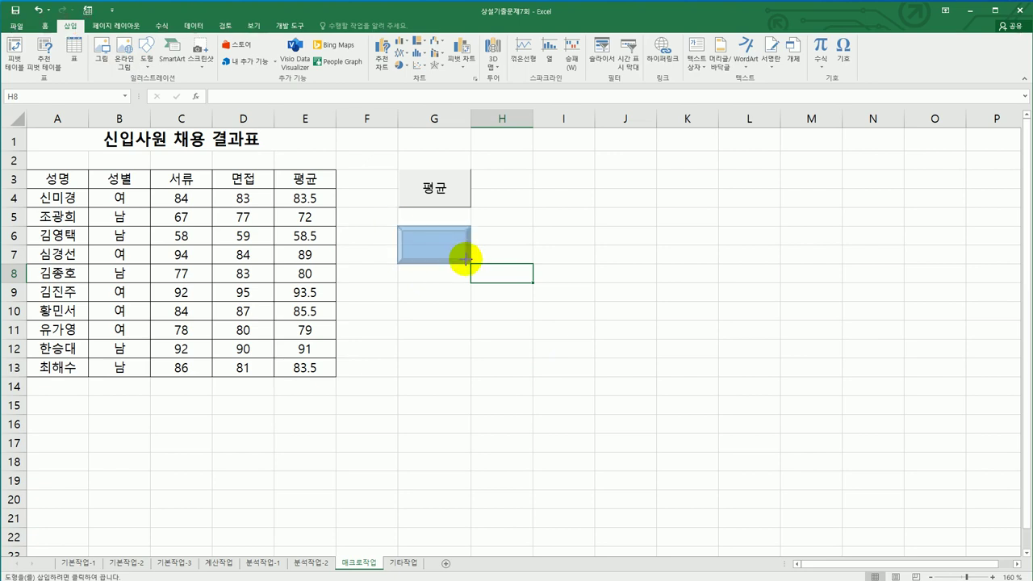
pyautogui.moveTo(467, 260); pyautogui.dragTo(470, 262)
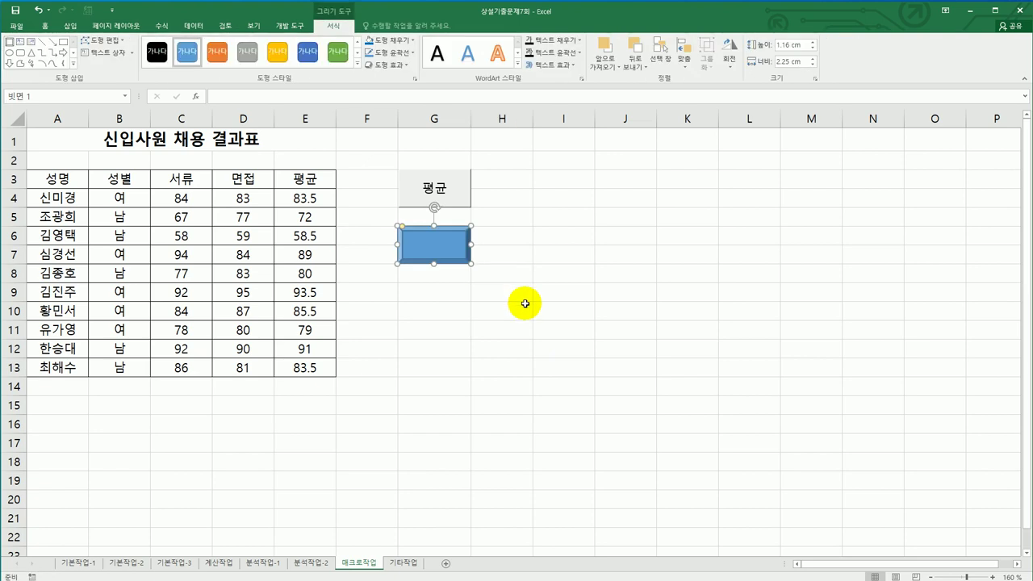
pyautogui.write('체')
pyautogui.write('우기')
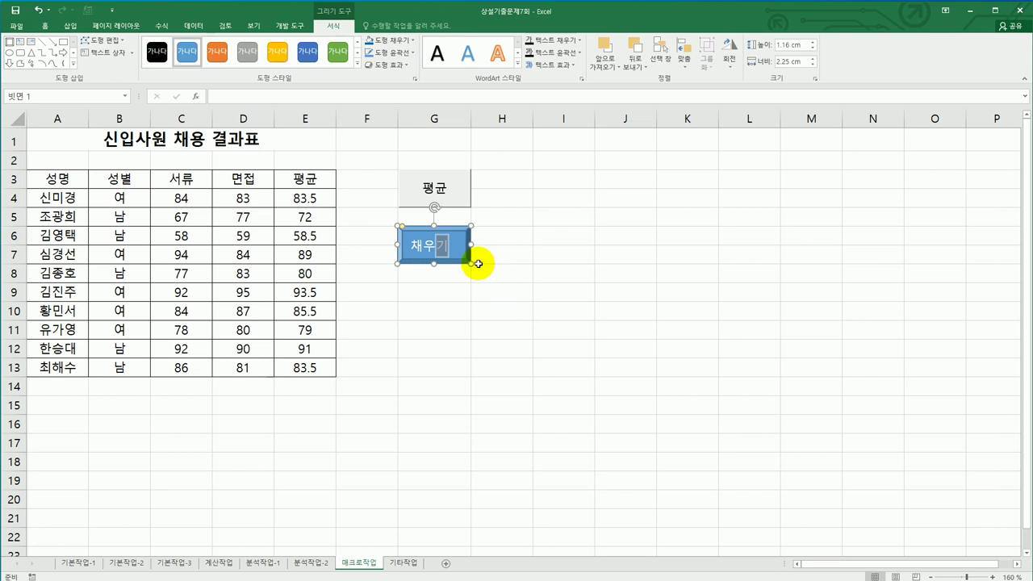
# - Assign a new macro named 채우기 to the bevel shape and start recording it in the current workbook
pyautogui.rightClick(461, 241)
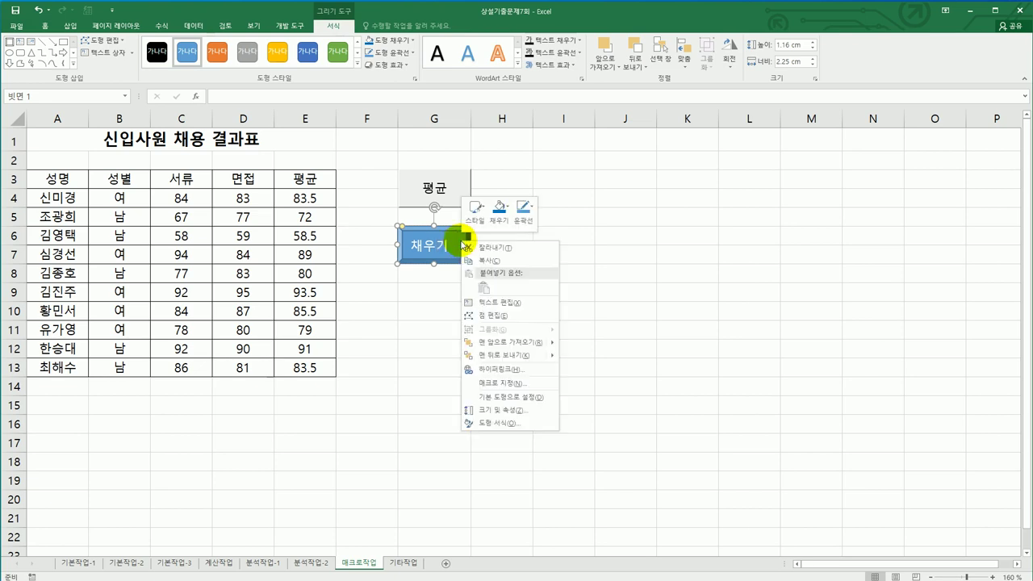
pyautogui.click(525, 385)
pyautogui.moveTo(525, 206); pyautogui.dragTo(669, 209)
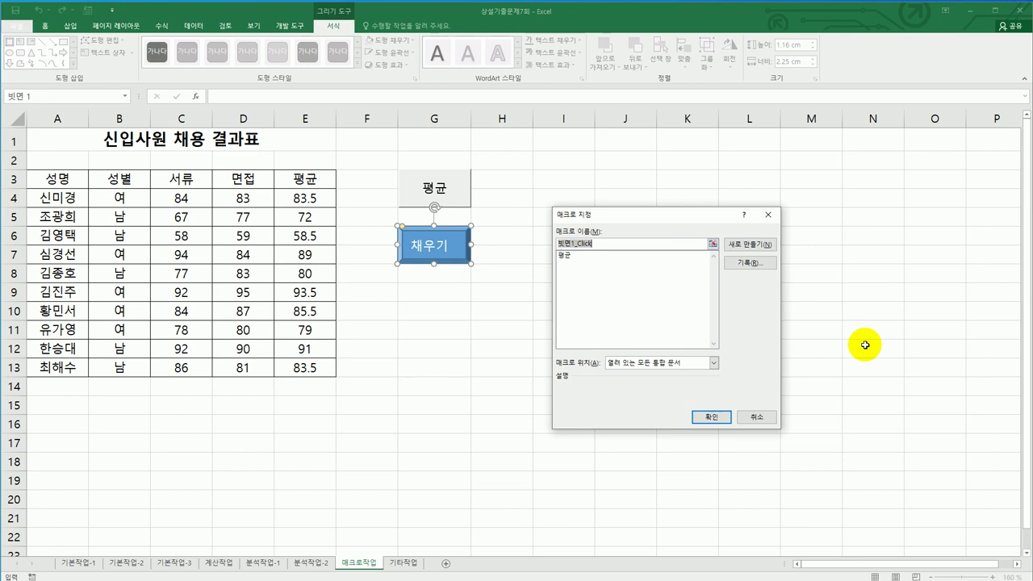
pyautogui.write('평')
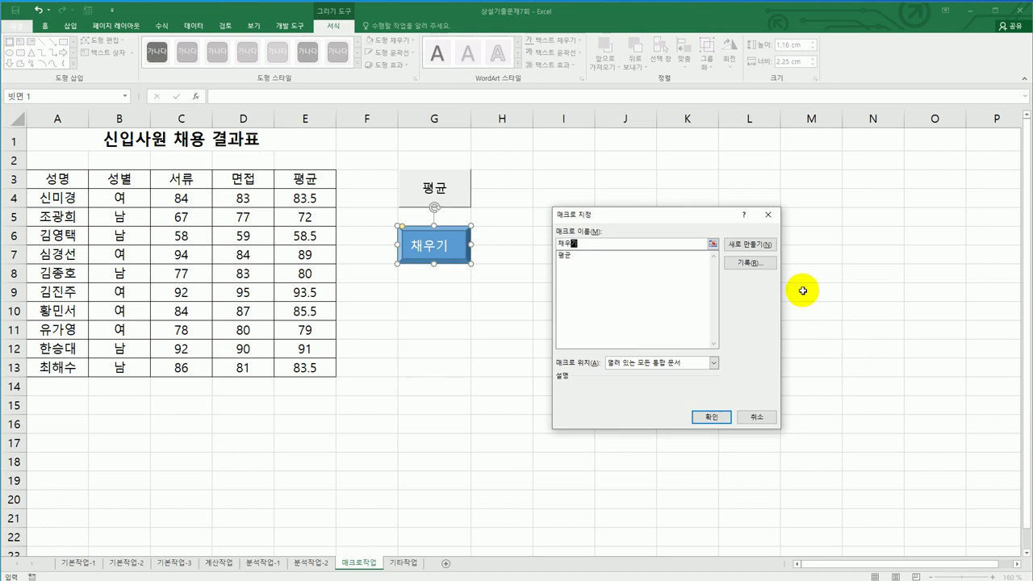
pyautogui.click(751, 263)
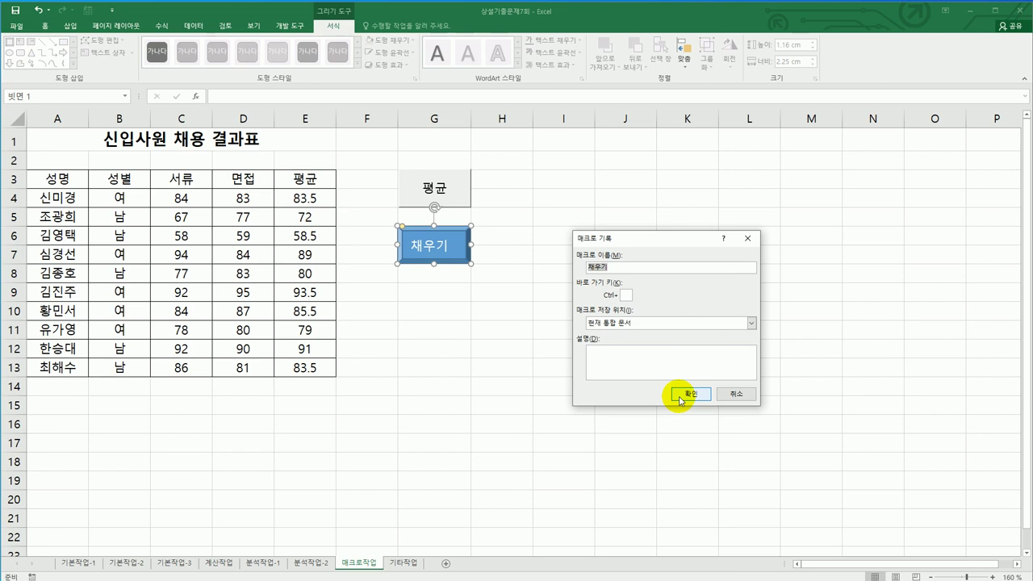
pyautogui.click(681, 397)
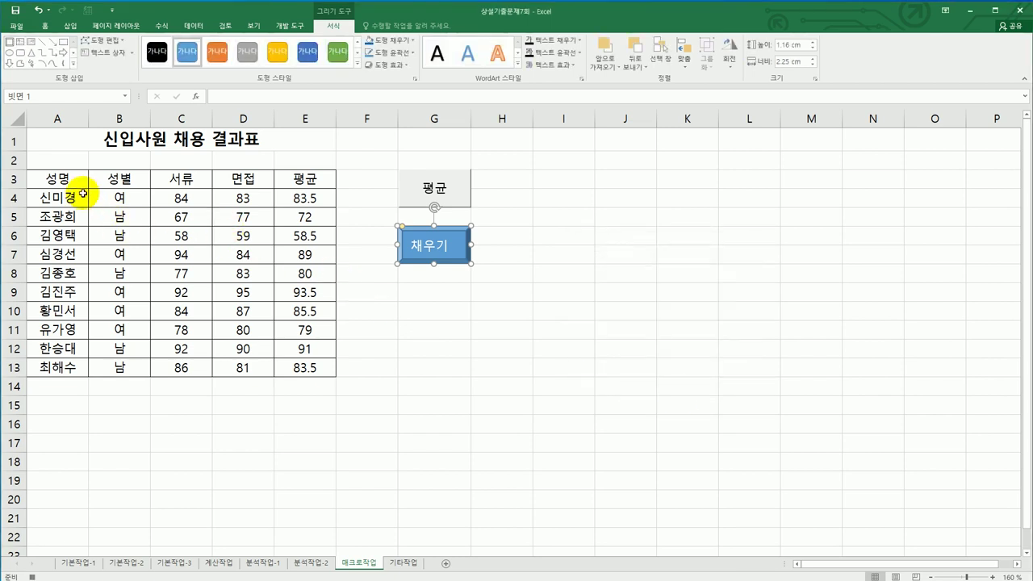
# - Fill the header cells A3:E3 with the standard orange colour and stop the macro recording
pyautogui.moveTo(76, 182); pyautogui.dragTo(281, 188)
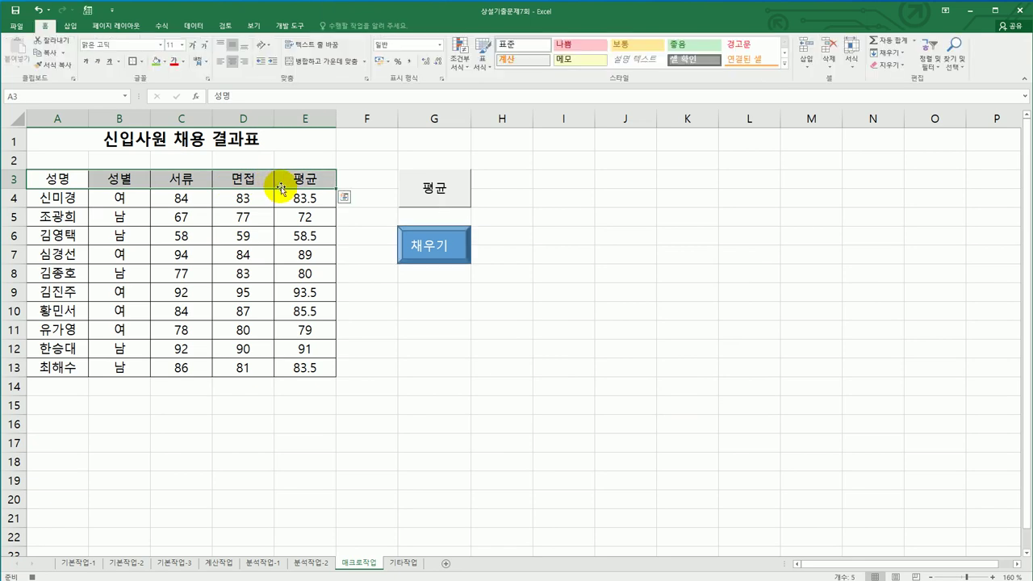
pyautogui.click(167, 64)
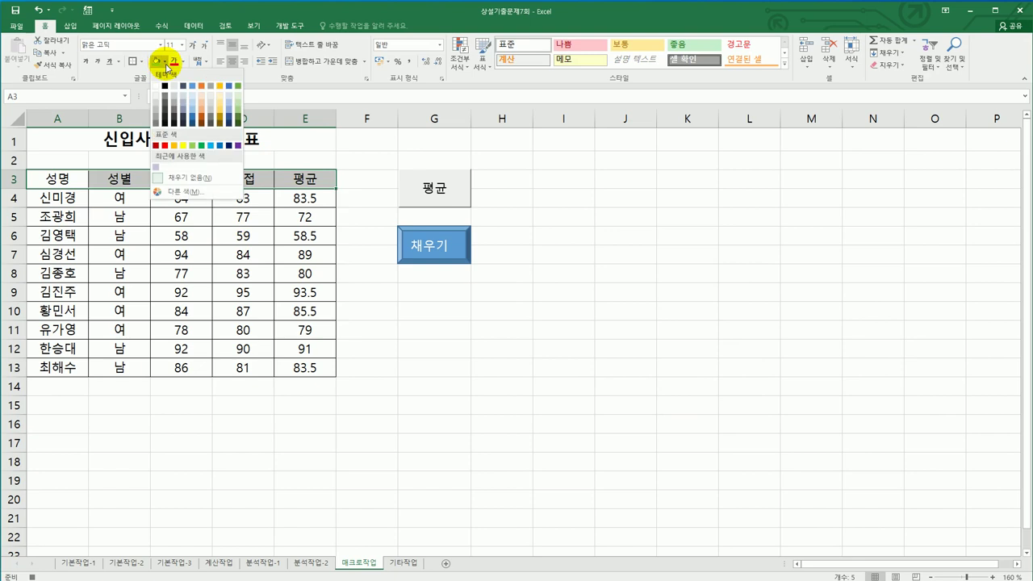
pyautogui.click(175, 146)
pyautogui.click(308, 179)
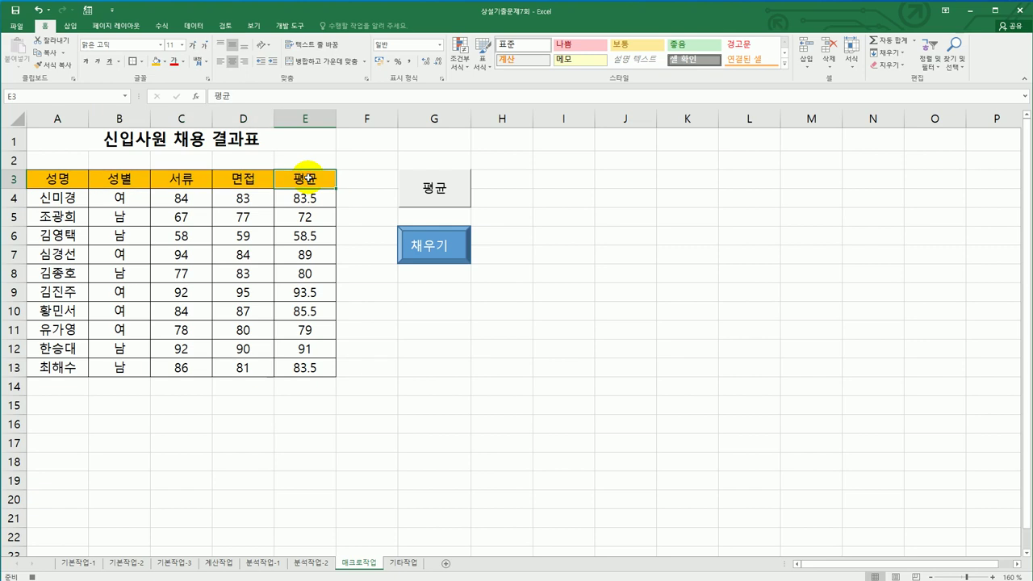
pyautogui.click(287, 26)
pyautogui.click(74, 40)
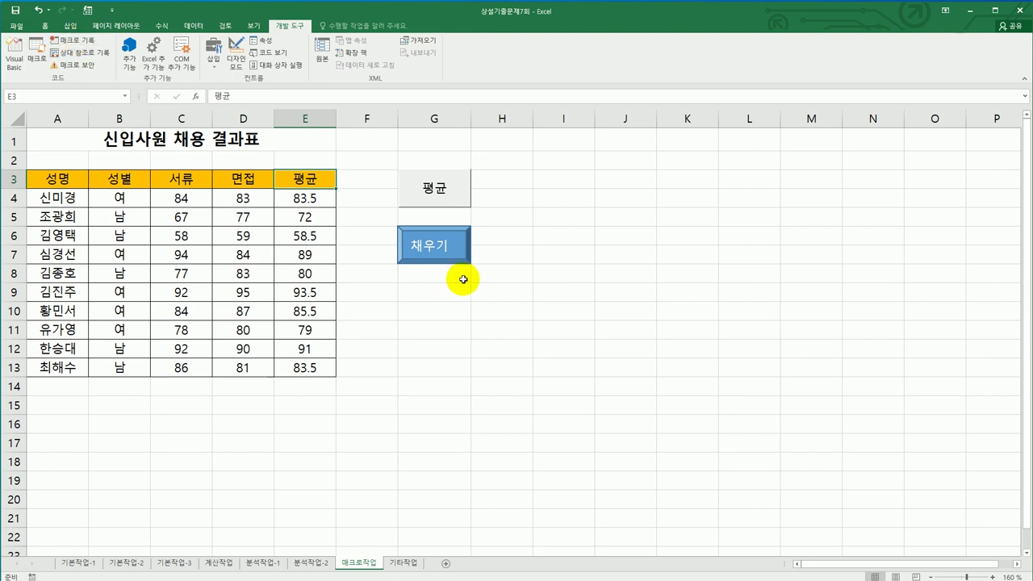
pyautogui.click(476, 273)
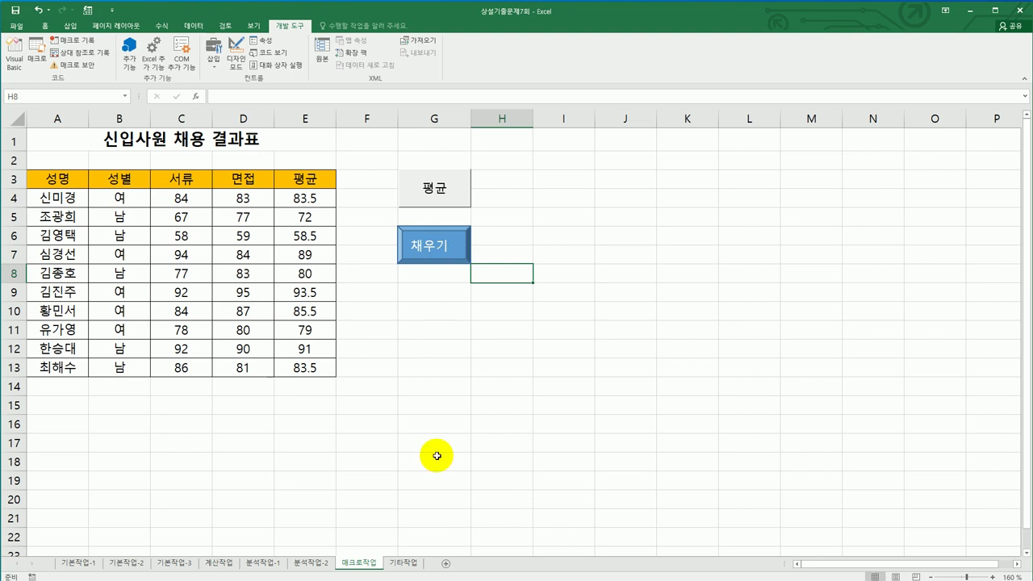
# - On the 기타작업 sheet, replace the chart's data range with A3, C3:D3, A9:A13 and C9:D13
pyautogui.click(410, 563)
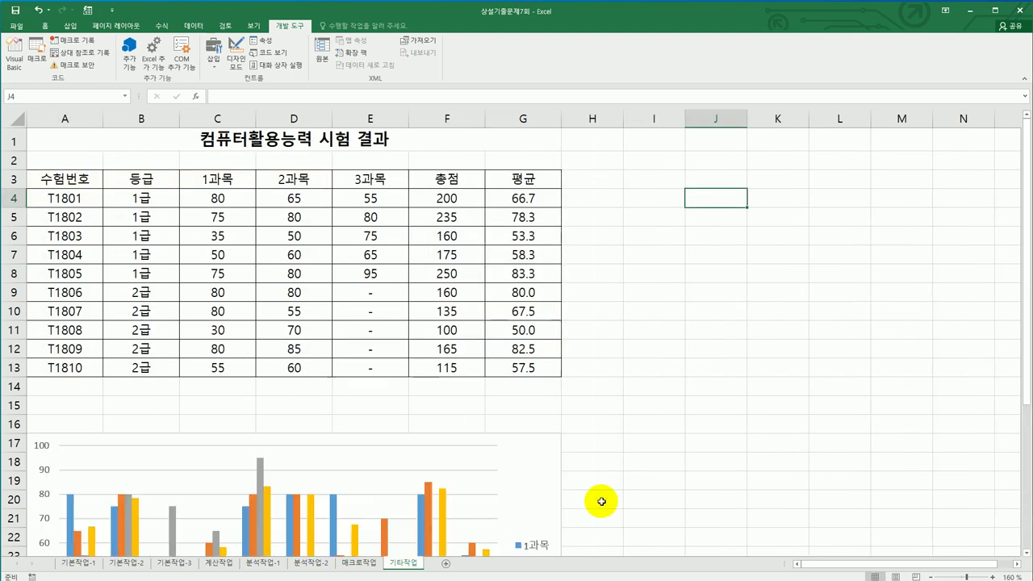
pyautogui.click(642, 495)
pyautogui.scroll(-3, 642, 495)
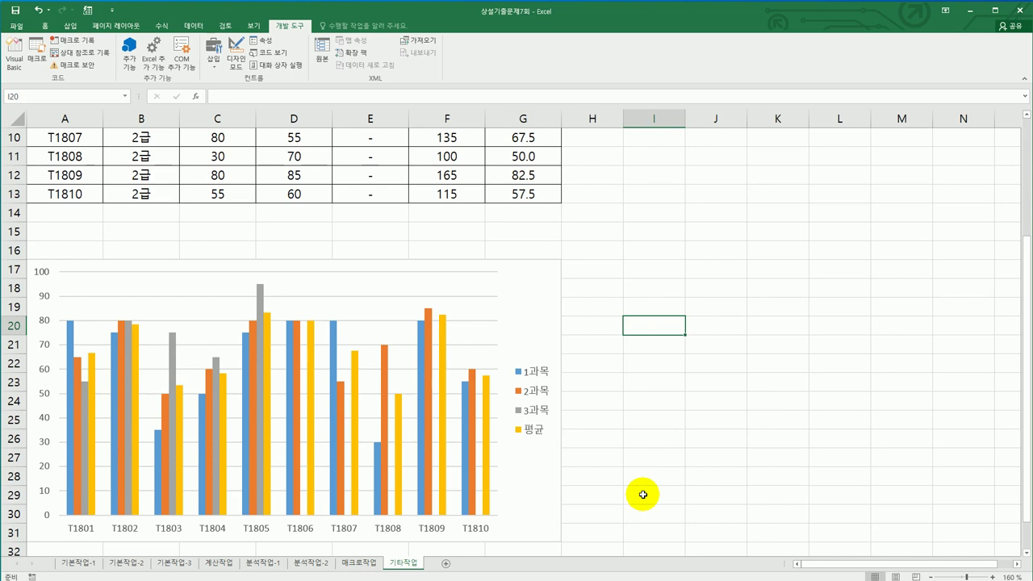
pyautogui.rightClick(538, 301)
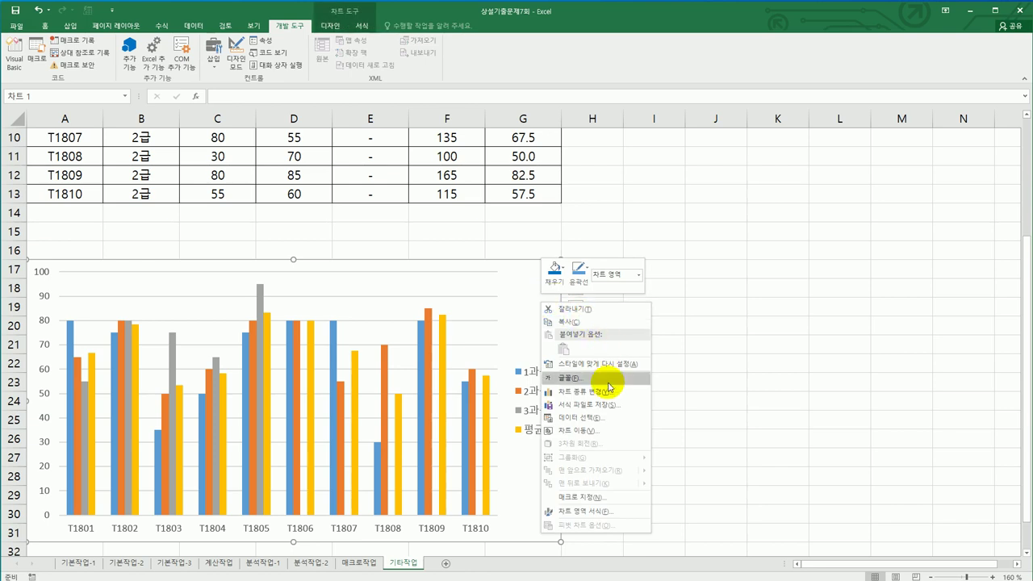
pyautogui.click(607, 419)
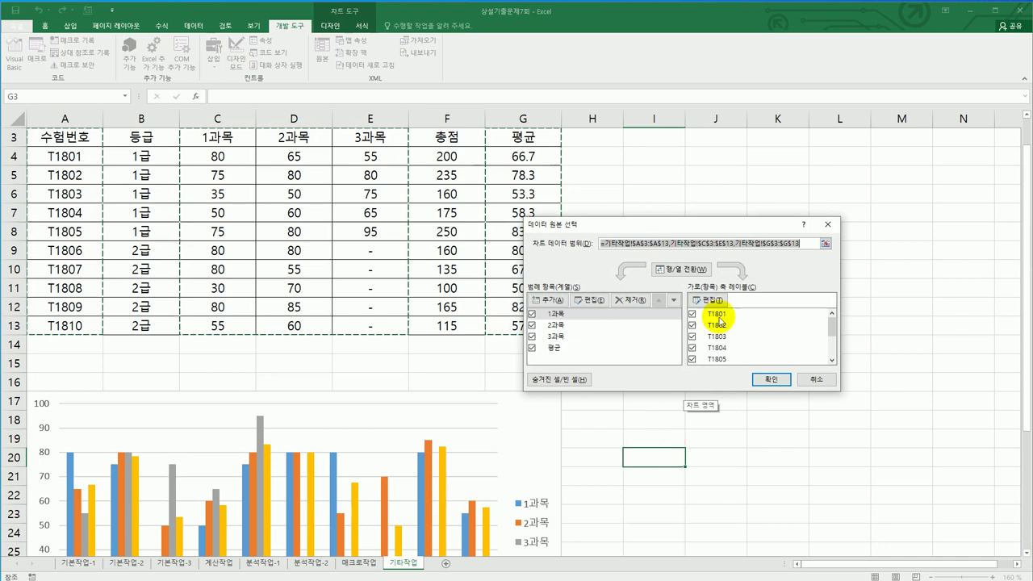
pyautogui.press('Delete')
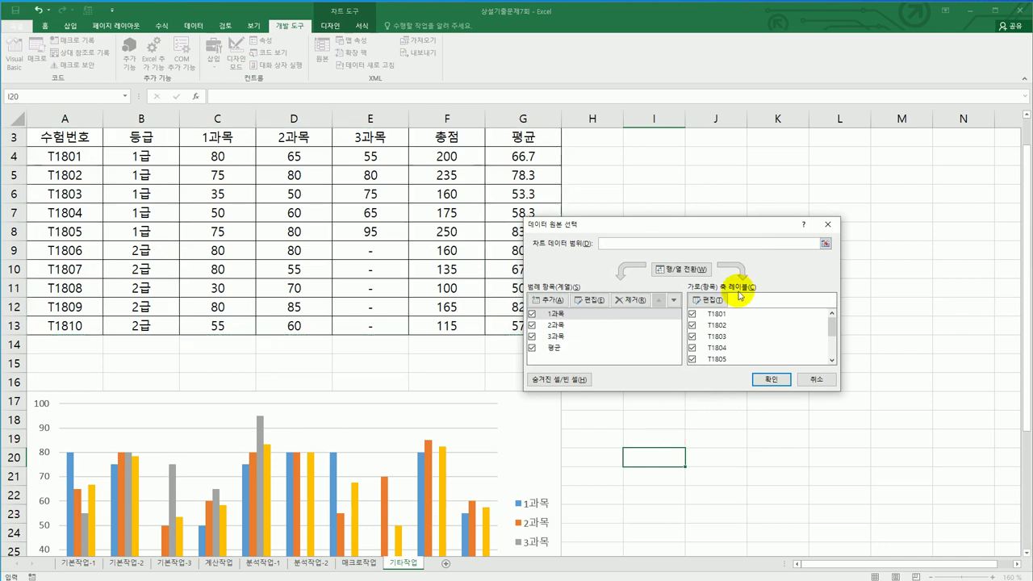
pyautogui.click(94, 138)
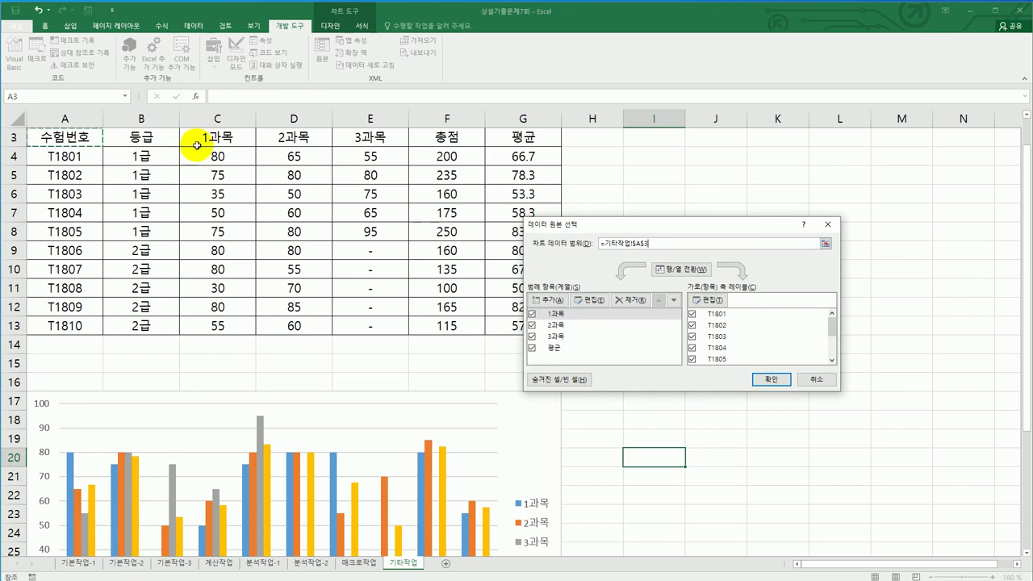
pyautogui.keyDown('ctrl'); pyautogui.click(223, 138); pyautogui.keyUp('ctrl')
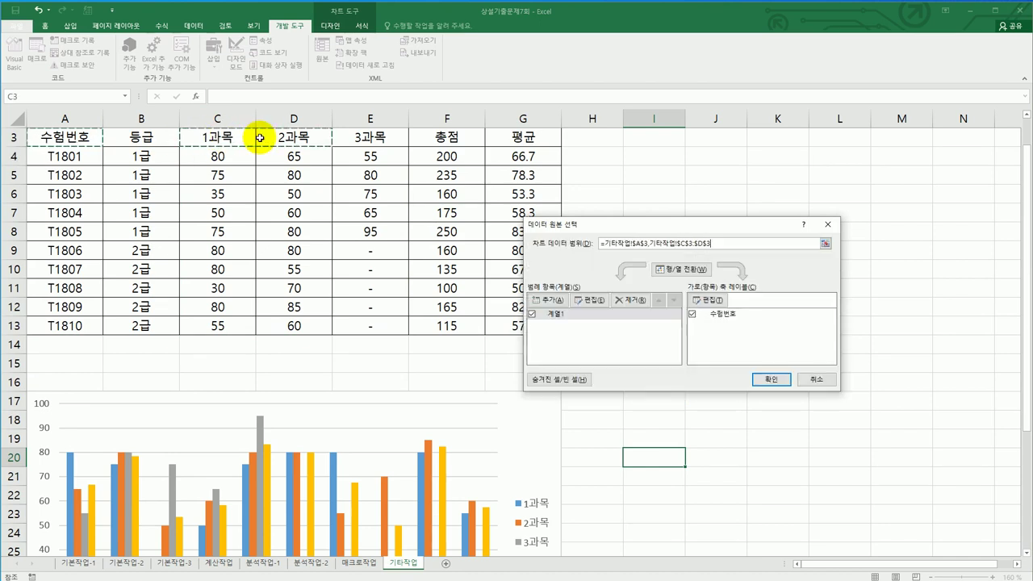
pyautogui.moveTo(96, 253); pyautogui.dragTo(93, 326)
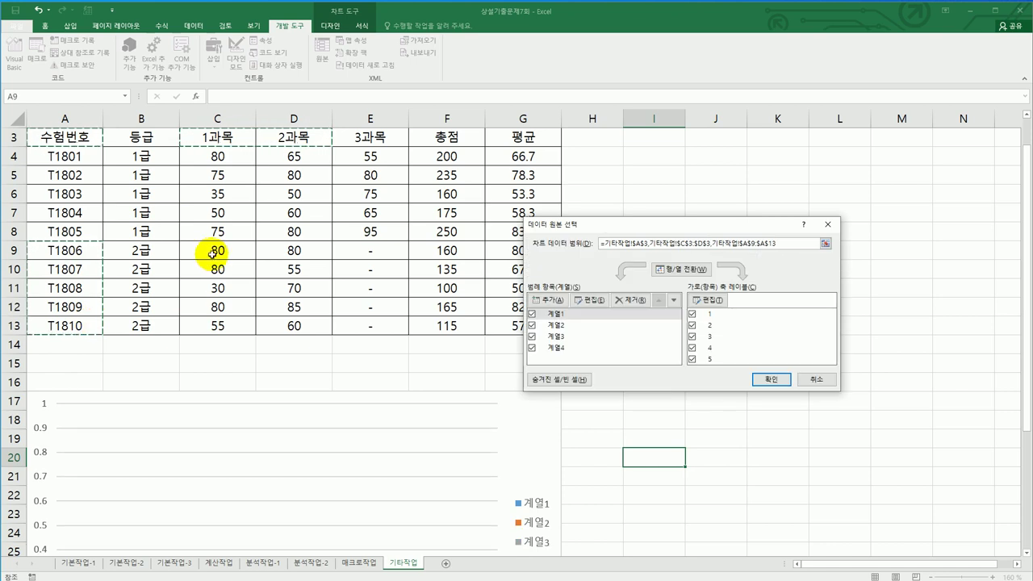
pyautogui.moveTo(213, 253); pyautogui.dragTo(276, 331)
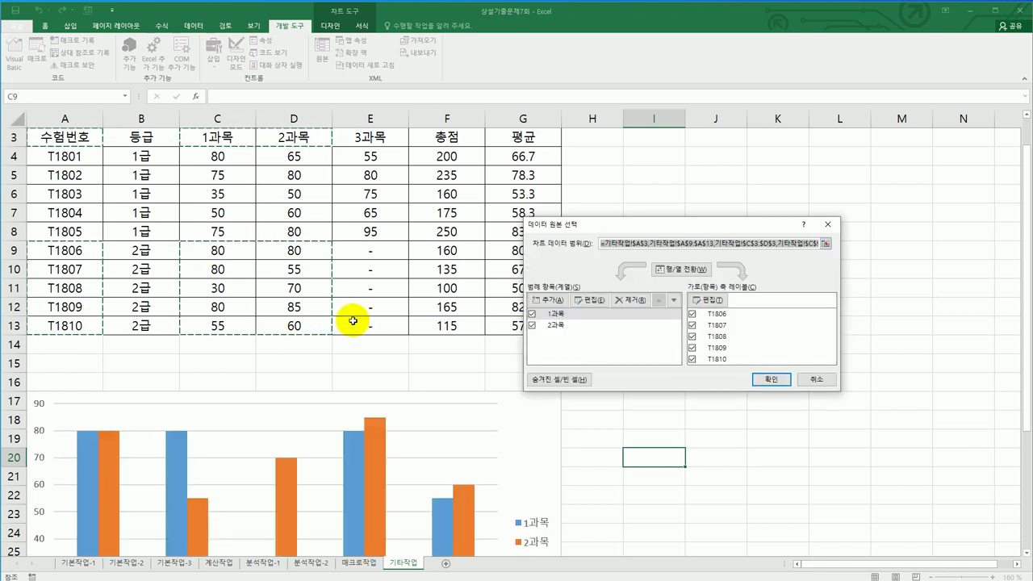
pyautogui.click(767, 379)
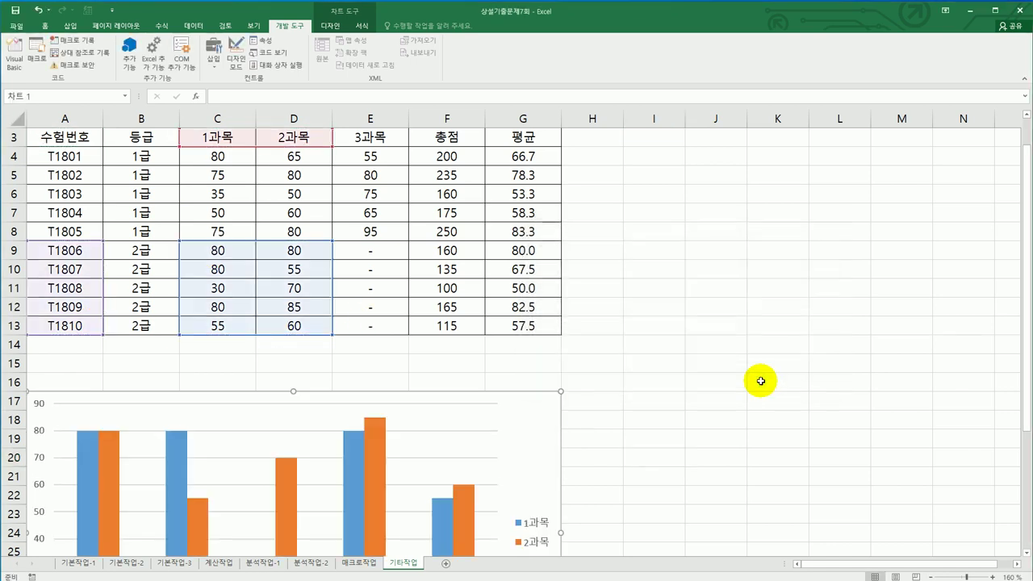
# - Change the chart type to a line chart with markers (표식이 있는 꺾은선형)
pyautogui.scroll(-4, 759, 379)
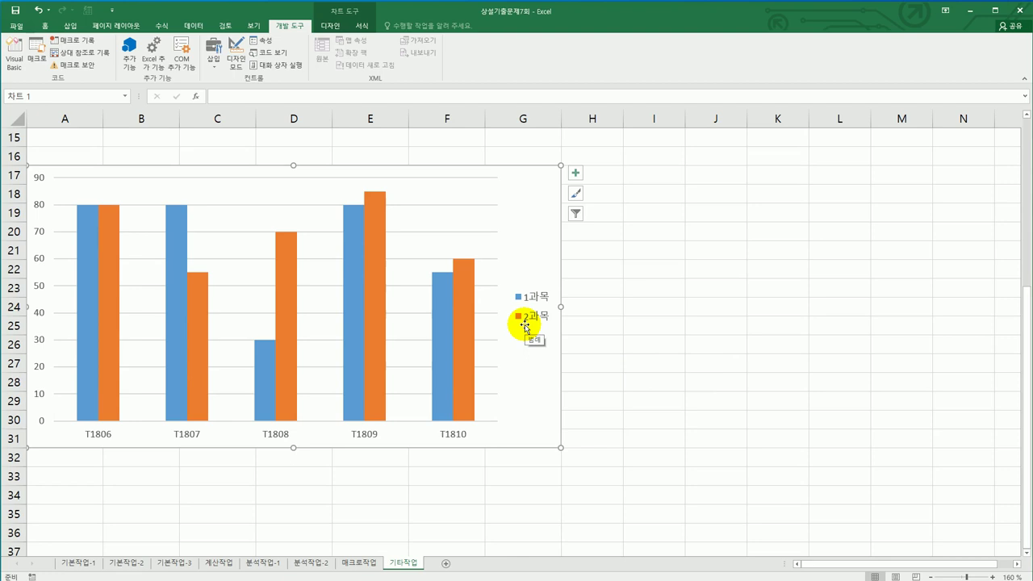
pyautogui.rightClick(526, 186)
pyautogui.click(600, 278)
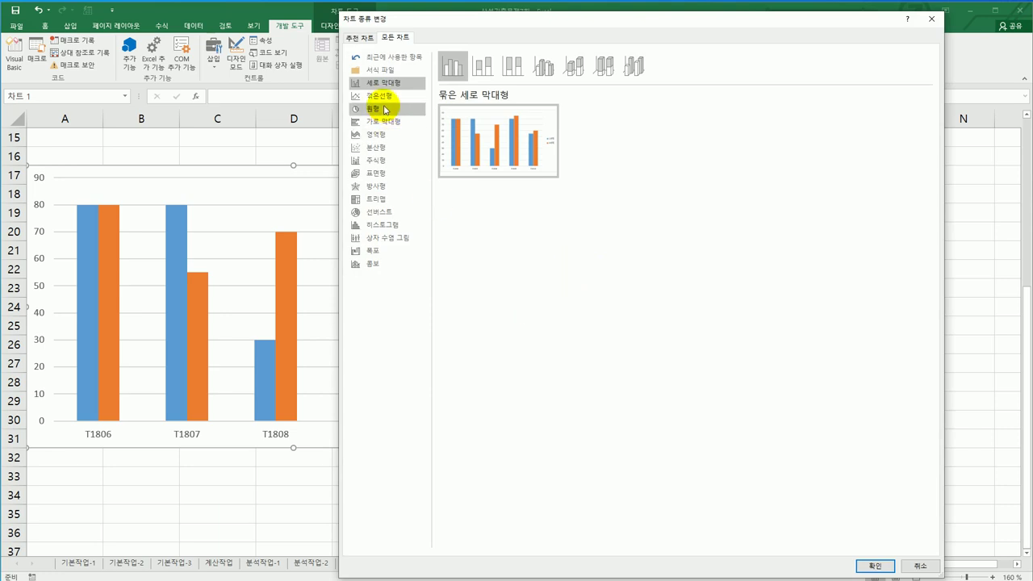
pyautogui.click(384, 98)
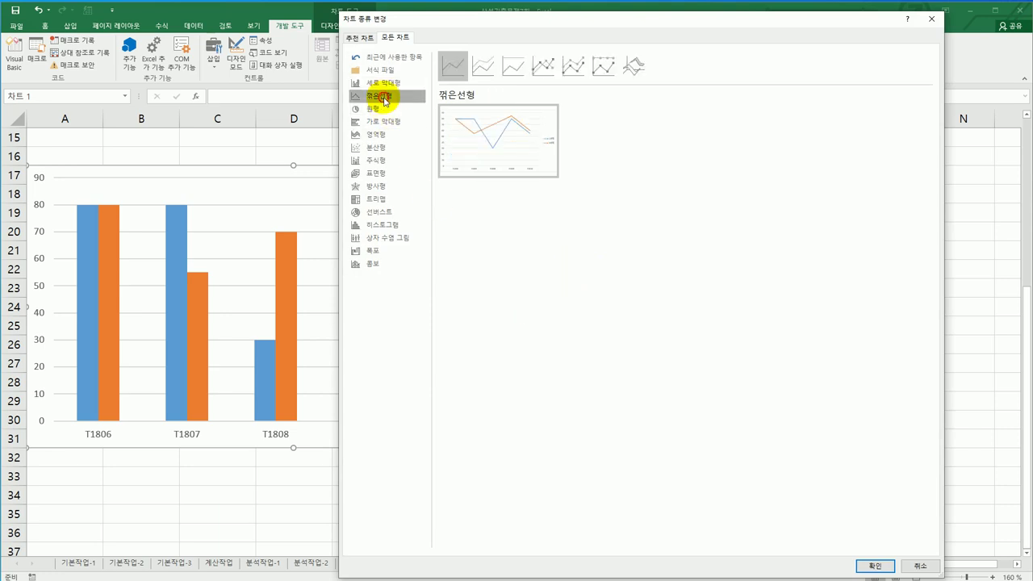
pyautogui.click(537, 73)
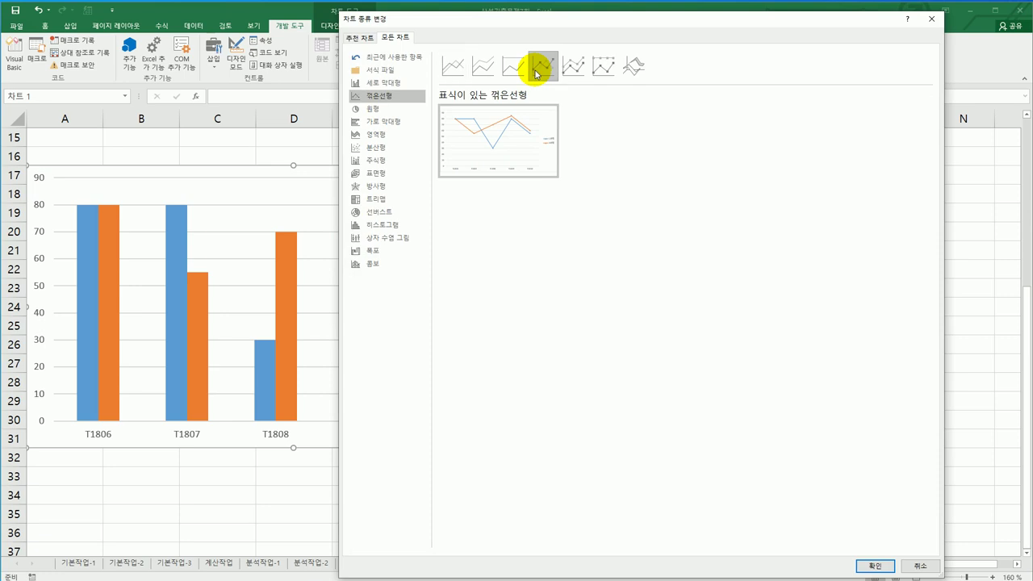
pyautogui.click(862, 562)
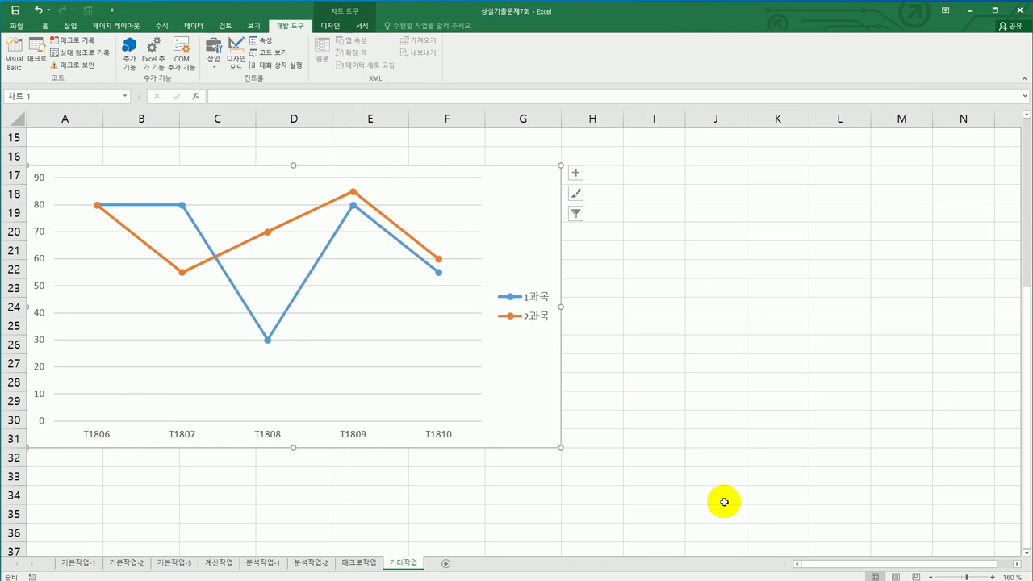
# - Add a chart title reading 컴퓨터활용능력2급 과목별 득점
pyautogui.click(575, 175)
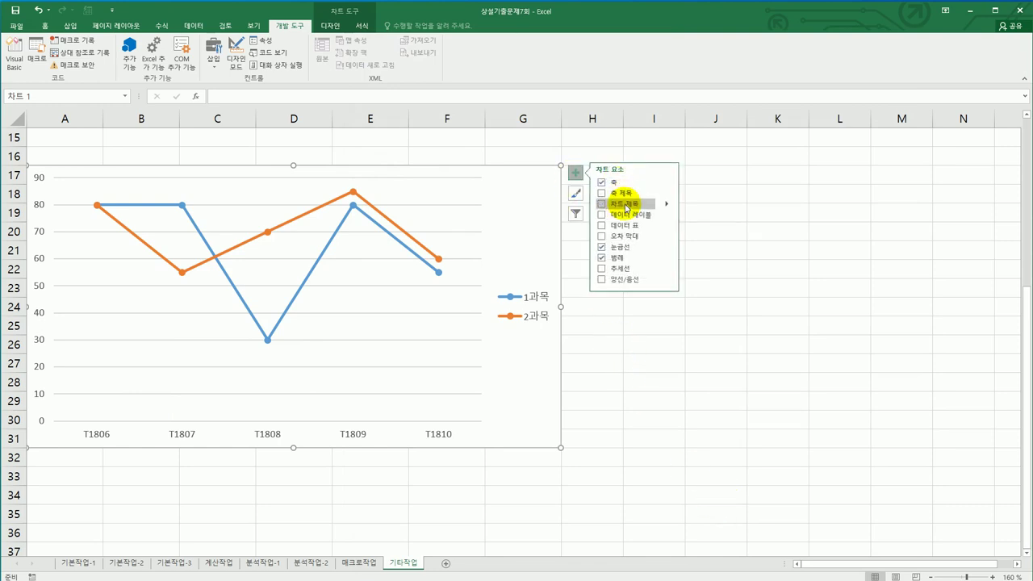
pyautogui.click(626, 207)
pyautogui.moveTo(266, 189); pyautogui.dragTo(320, 188)
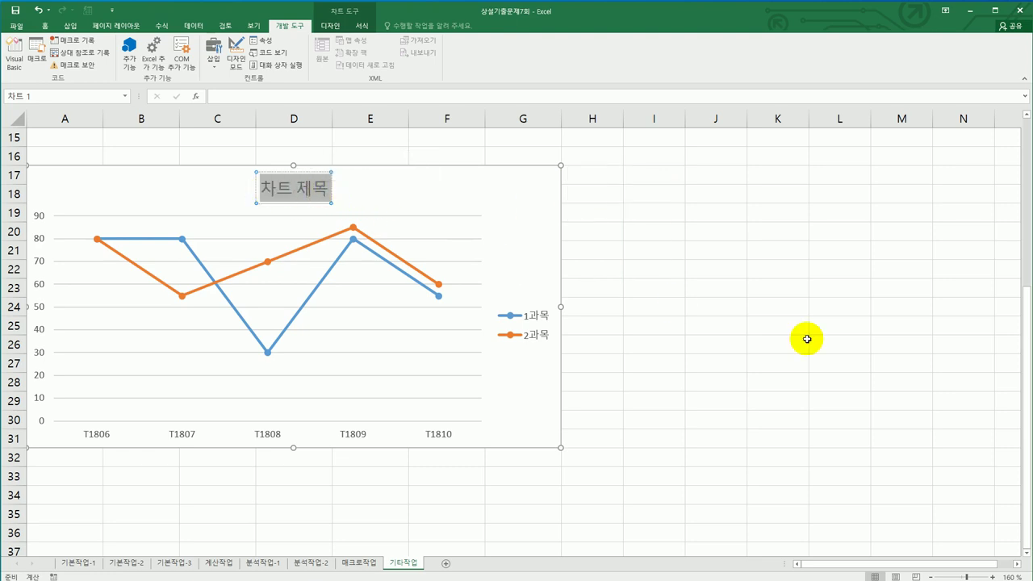
pyautogui.write('컴퓨')
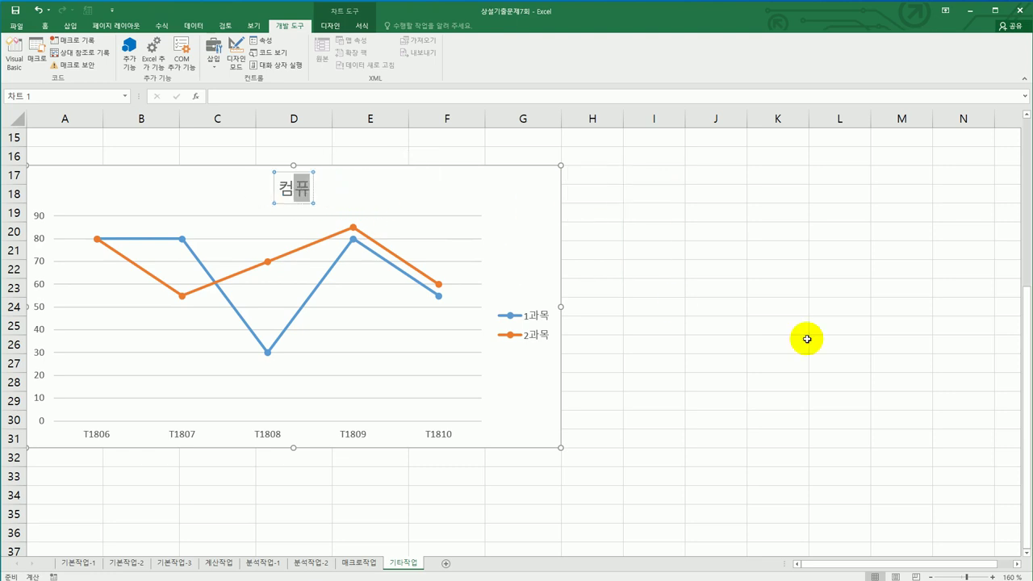
pyautogui.write('터활용')
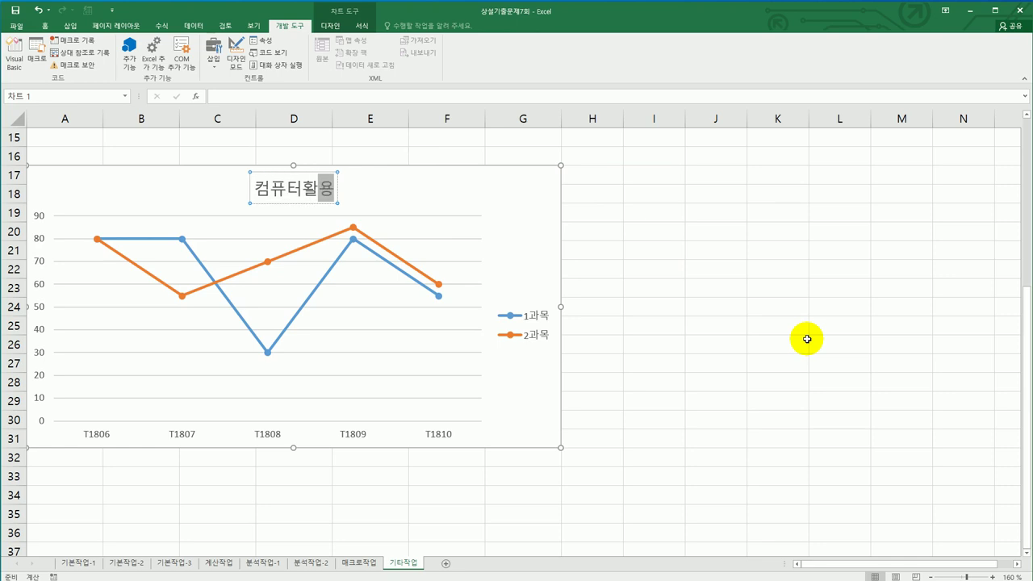
pyautogui.write('능력2급')
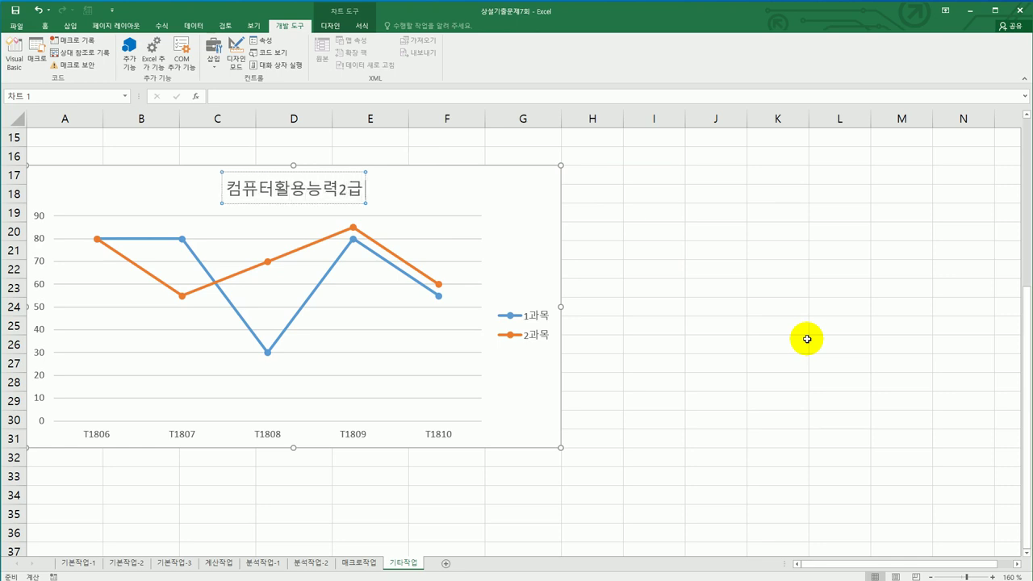
pyautogui.write(' 과목별')
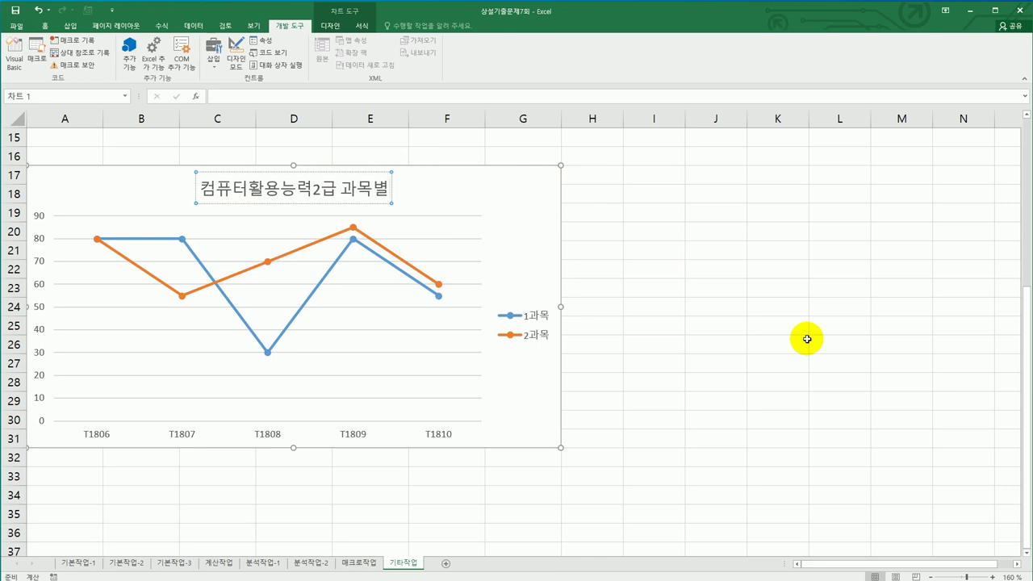
pyautogui.write(' 득점')
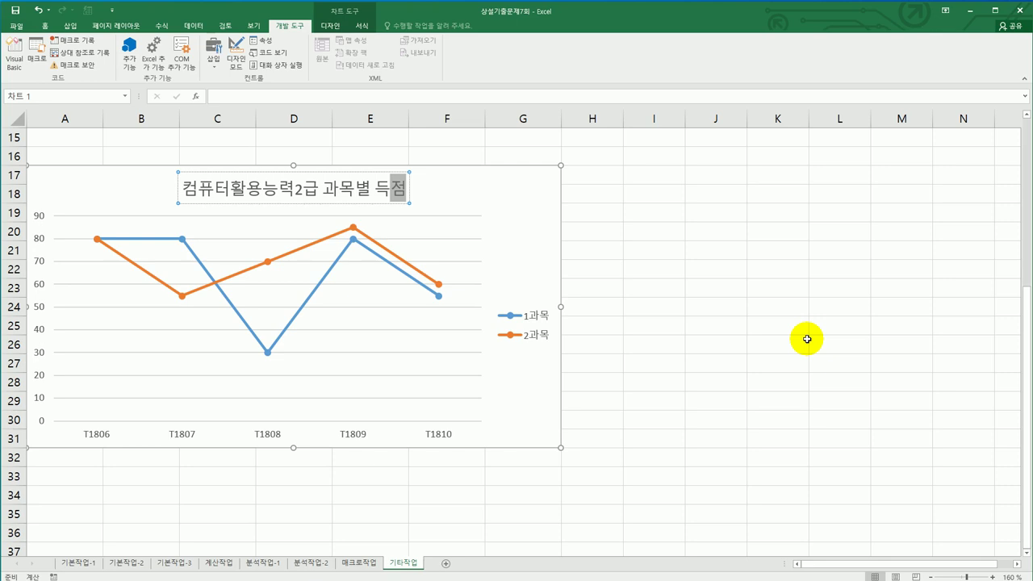
pyautogui.click(535, 198)
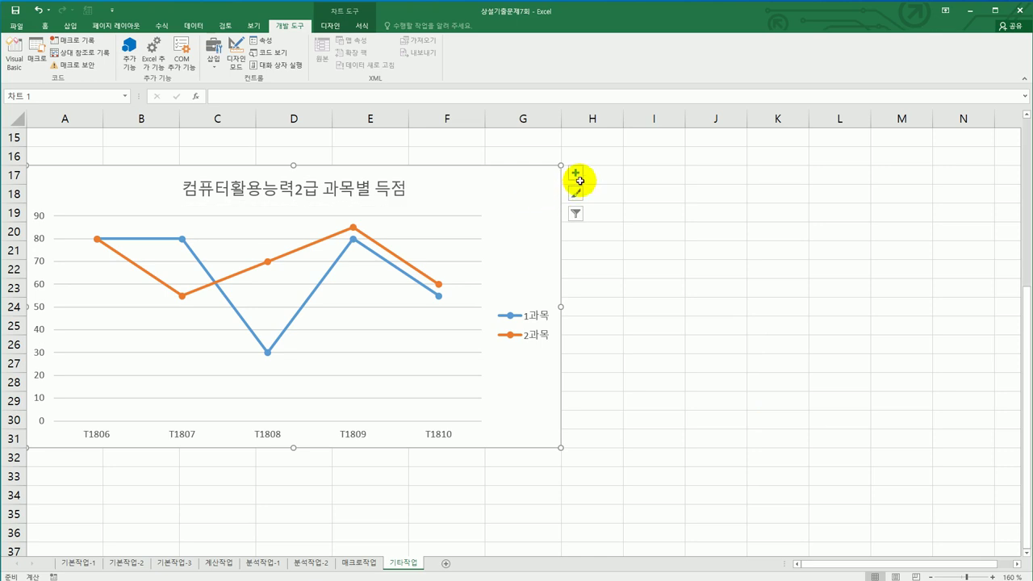
# - Add a primary vertical axis title (기본 세로) to the chart reading 점수
pyautogui.click(582, 173)
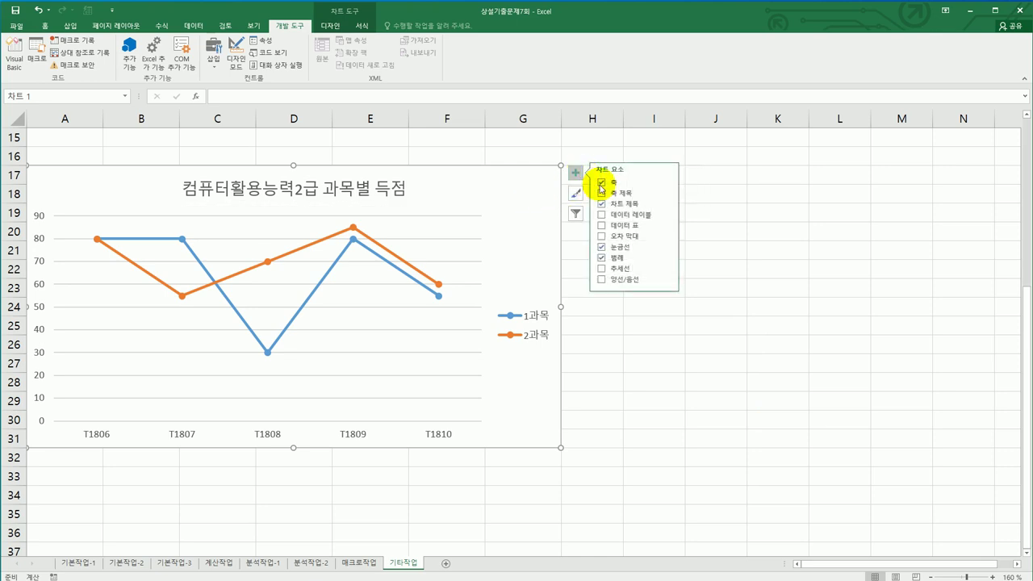
pyautogui.click(667, 195)
pyautogui.click(718, 204)
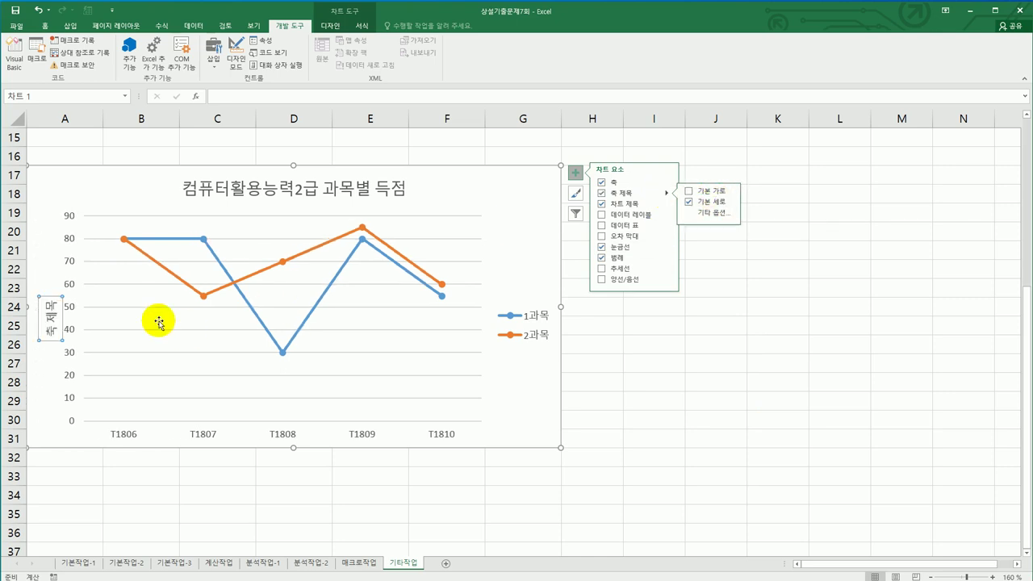
pyautogui.click(48, 319)
pyautogui.moveTo(48, 319); pyautogui.dragTo(50, 339)
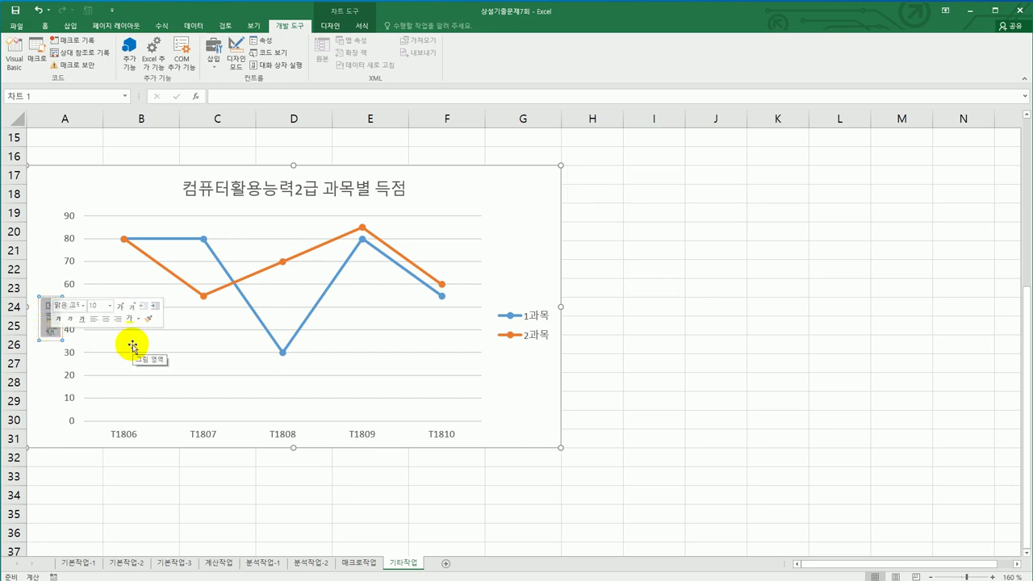
pyautogui.write('점수')
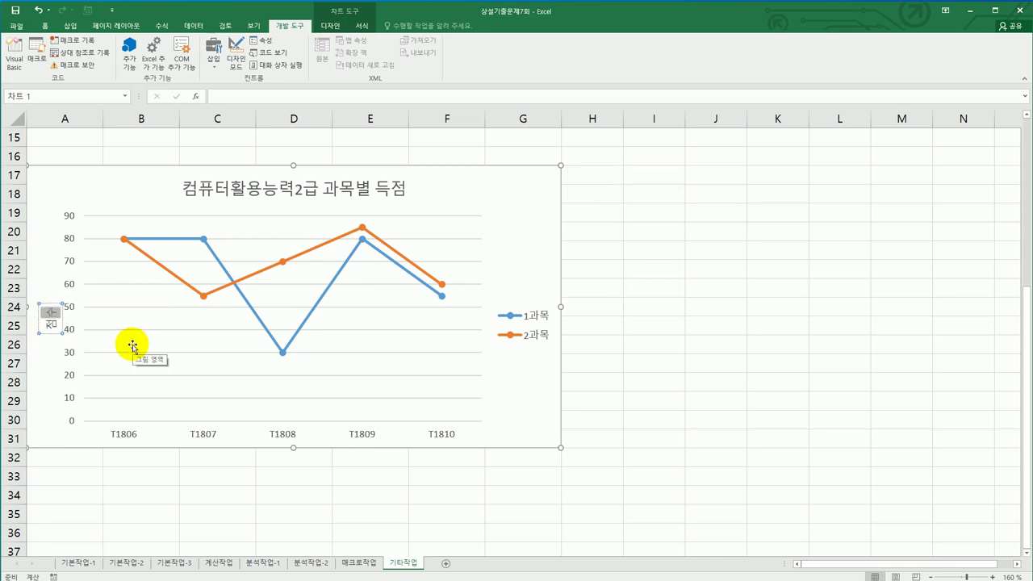
# - Set the text direction of the 점수 axis title to horizontal (가로)
pyautogui.click(51, 305)
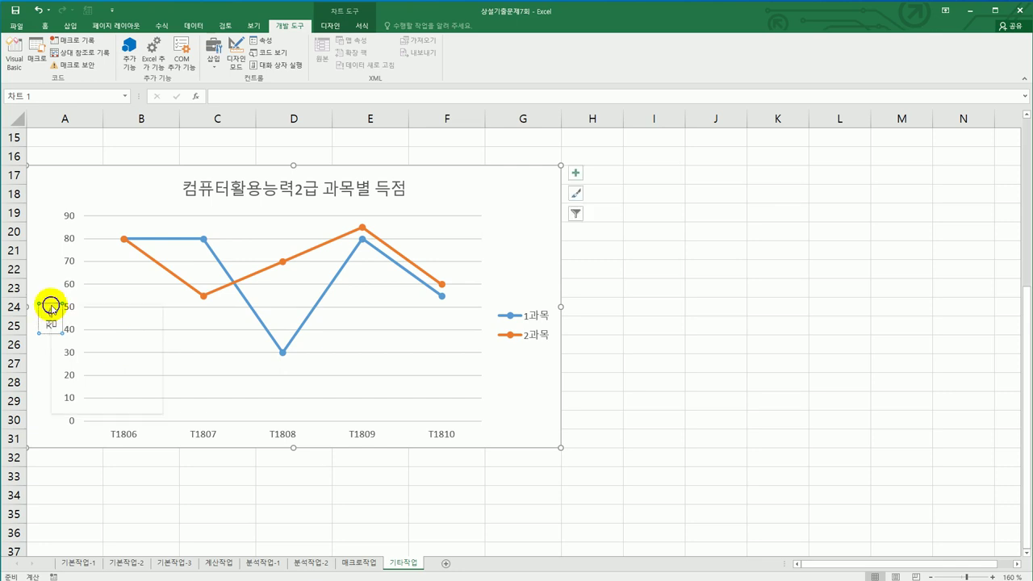
pyautogui.rightClick(51, 306)
pyautogui.click(93, 400)
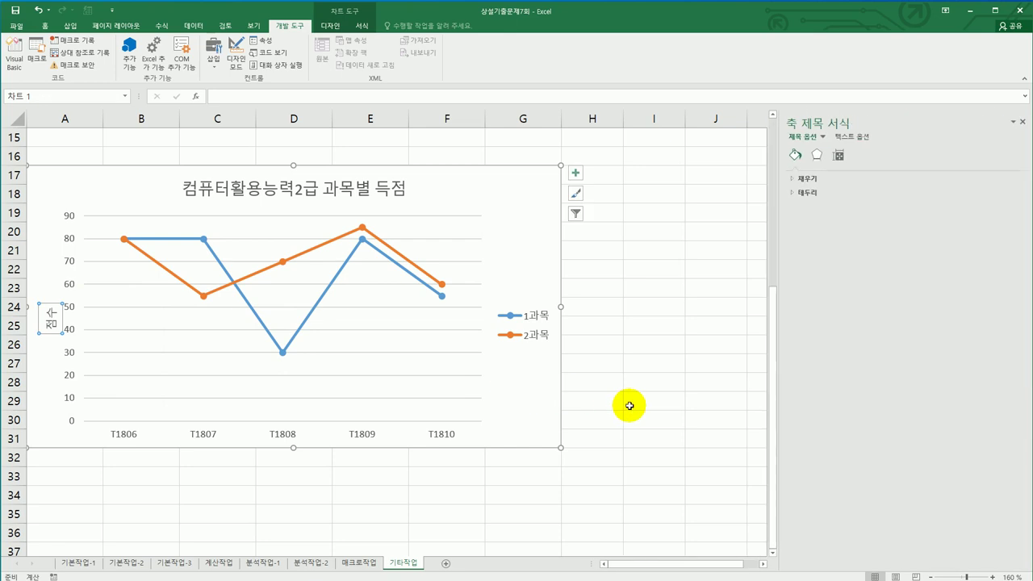
pyautogui.click(836, 158)
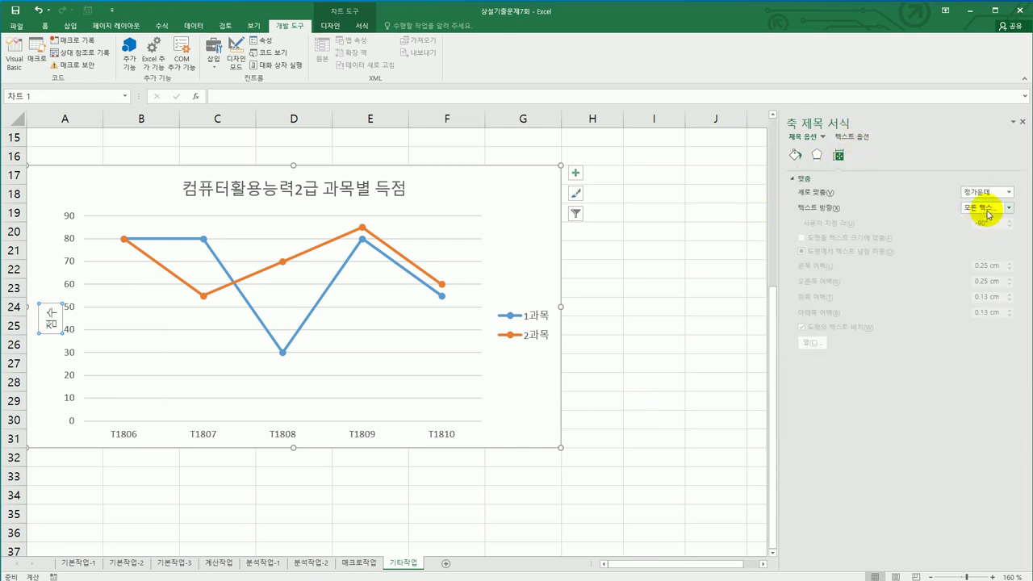
pyautogui.click(987, 208)
pyautogui.click(982, 232)
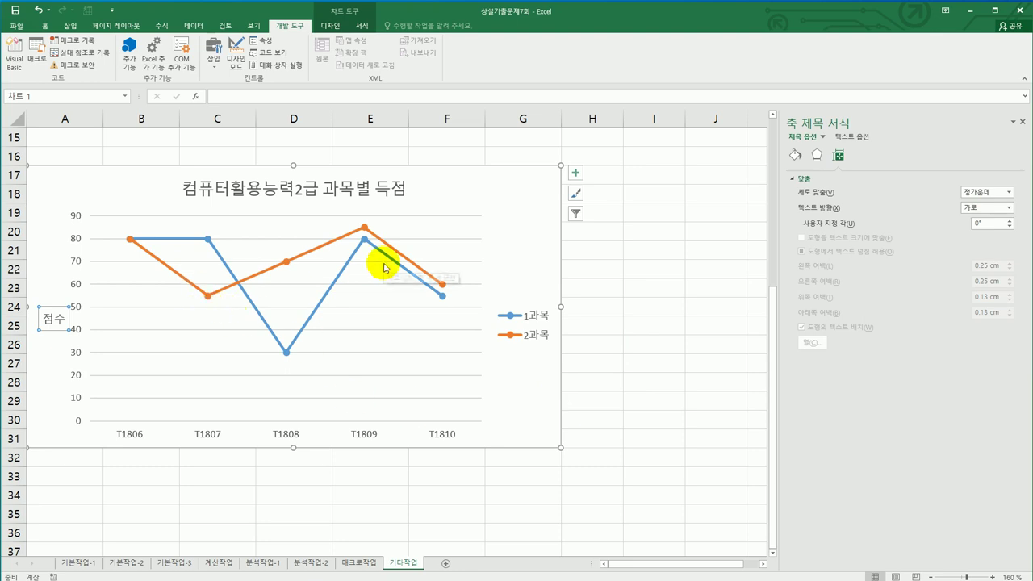
# - Add a data label to only the T1807 point of the 2과목 series
pyautogui.click(209, 297)
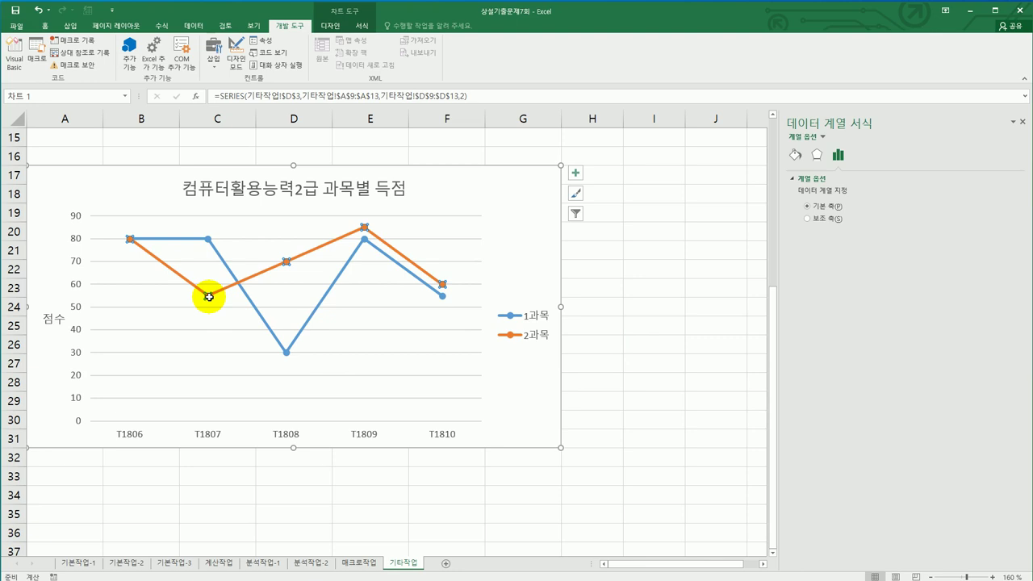
pyautogui.click(209, 297)
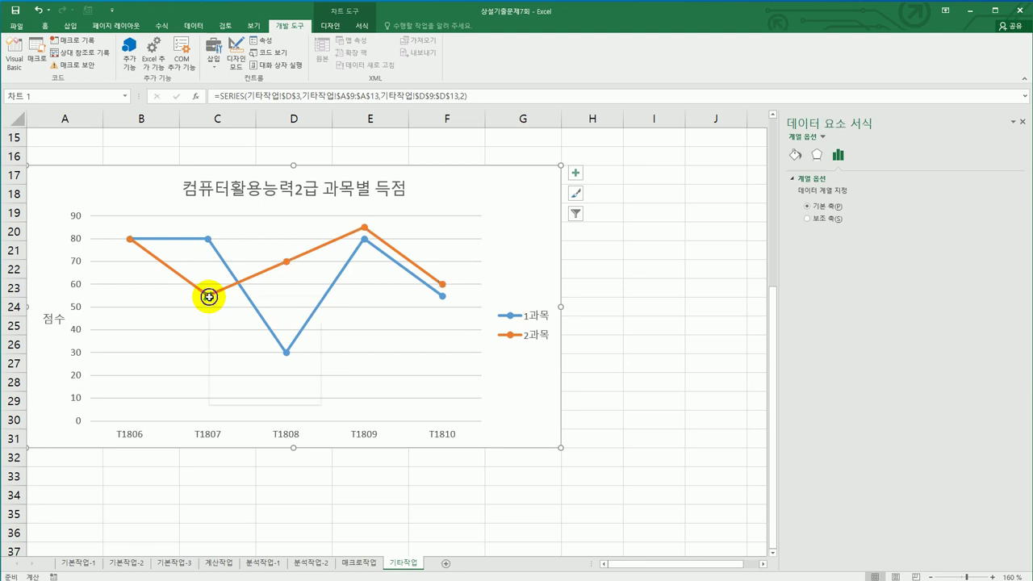
pyautogui.rightClick(209, 297)
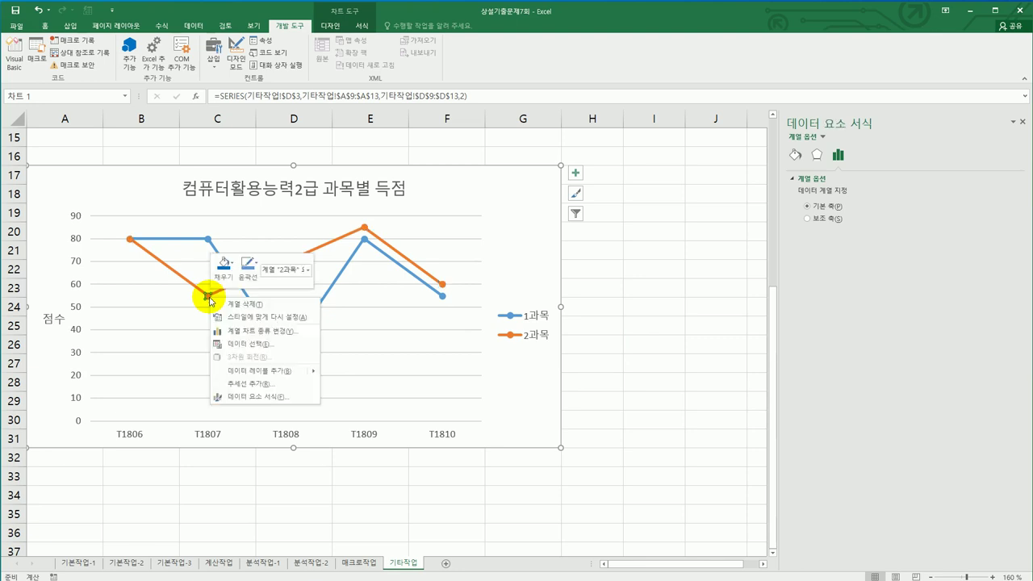
pyautogui.click(257, 371)
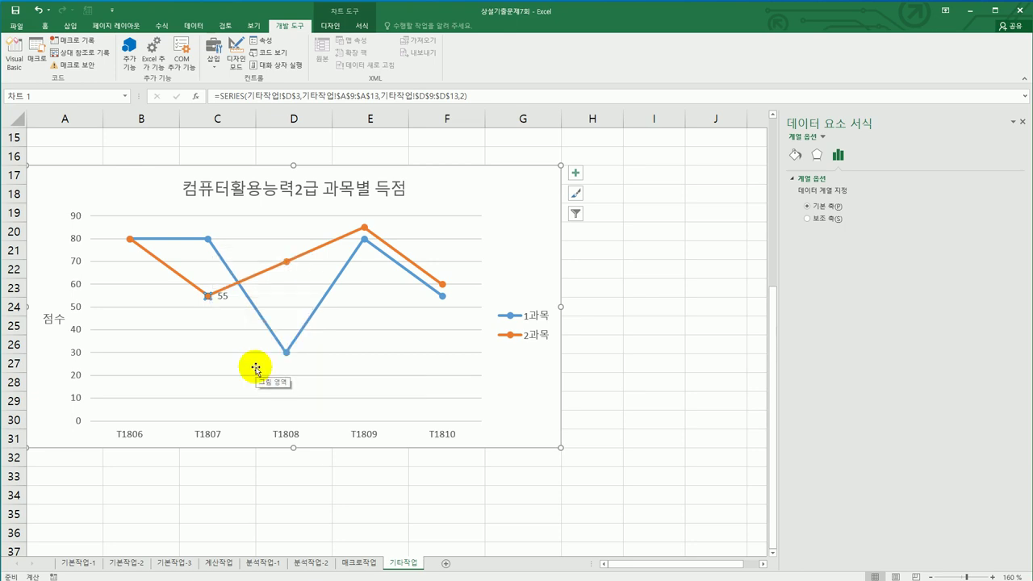
# - Set the vertical value axis minimum to 20 and display its values in reverse order (값을 거꾸로)
pyautogui.click(75, 310)
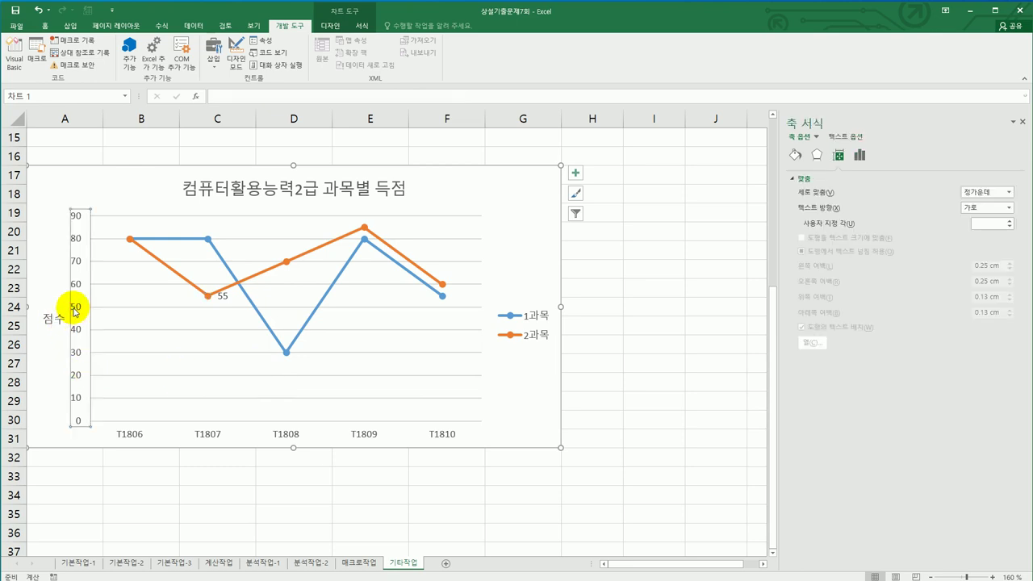
pyautogui.click(860, 157)
pyautogui.doubleClick(941, 204)
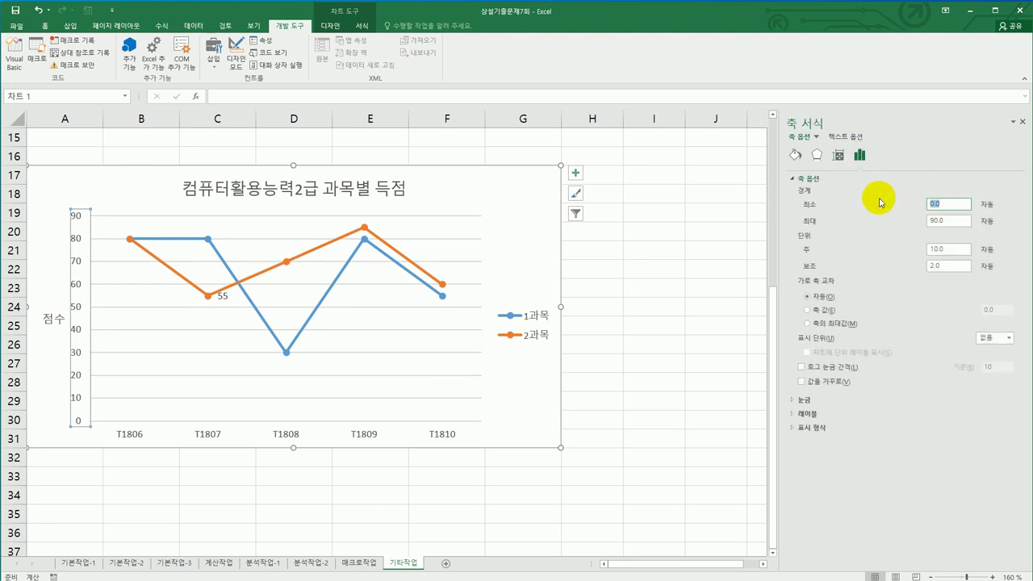
pyautogui.write('20')
pyautogui.click(843, 385)
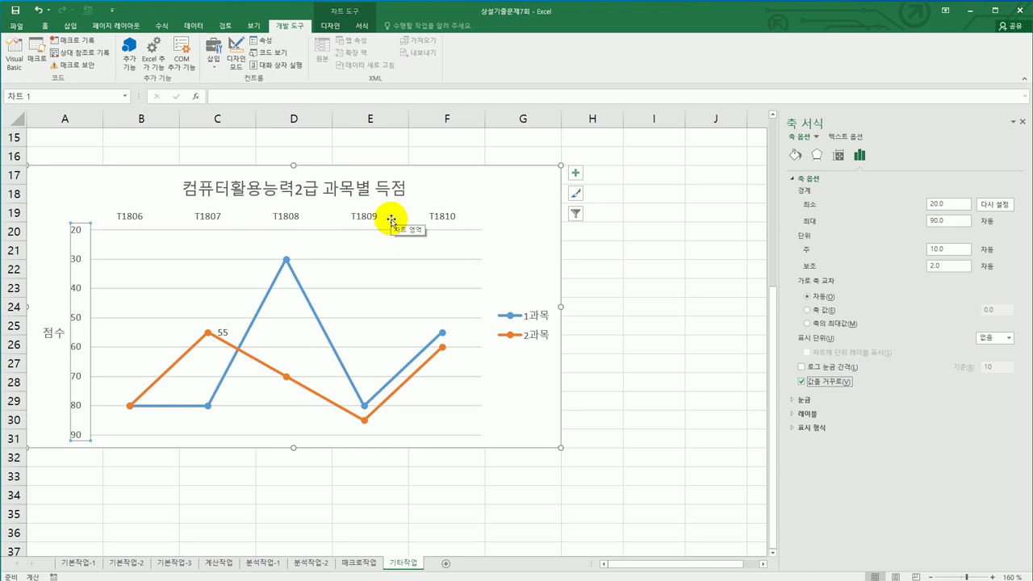
pyautogui.click(618, 436)
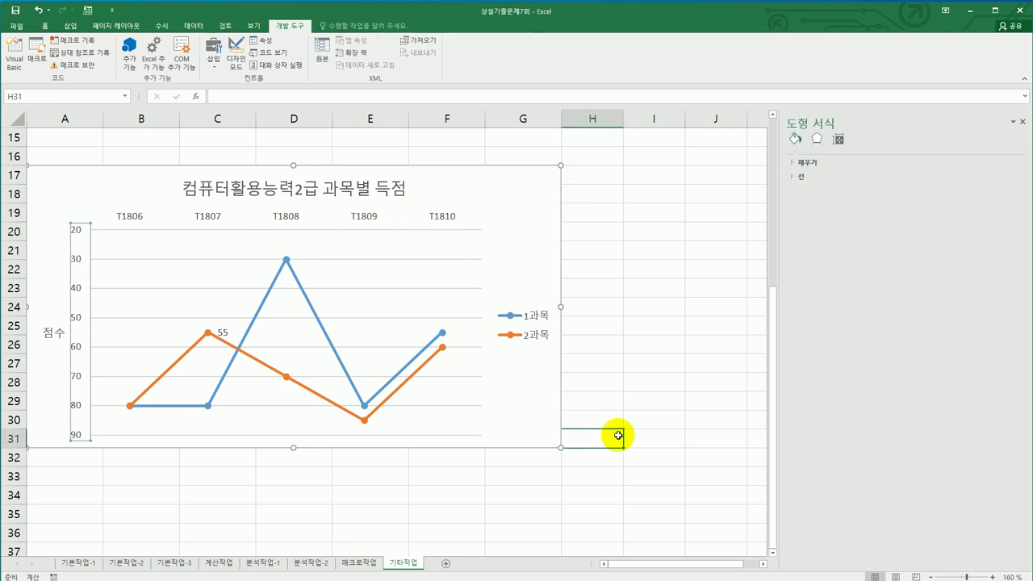